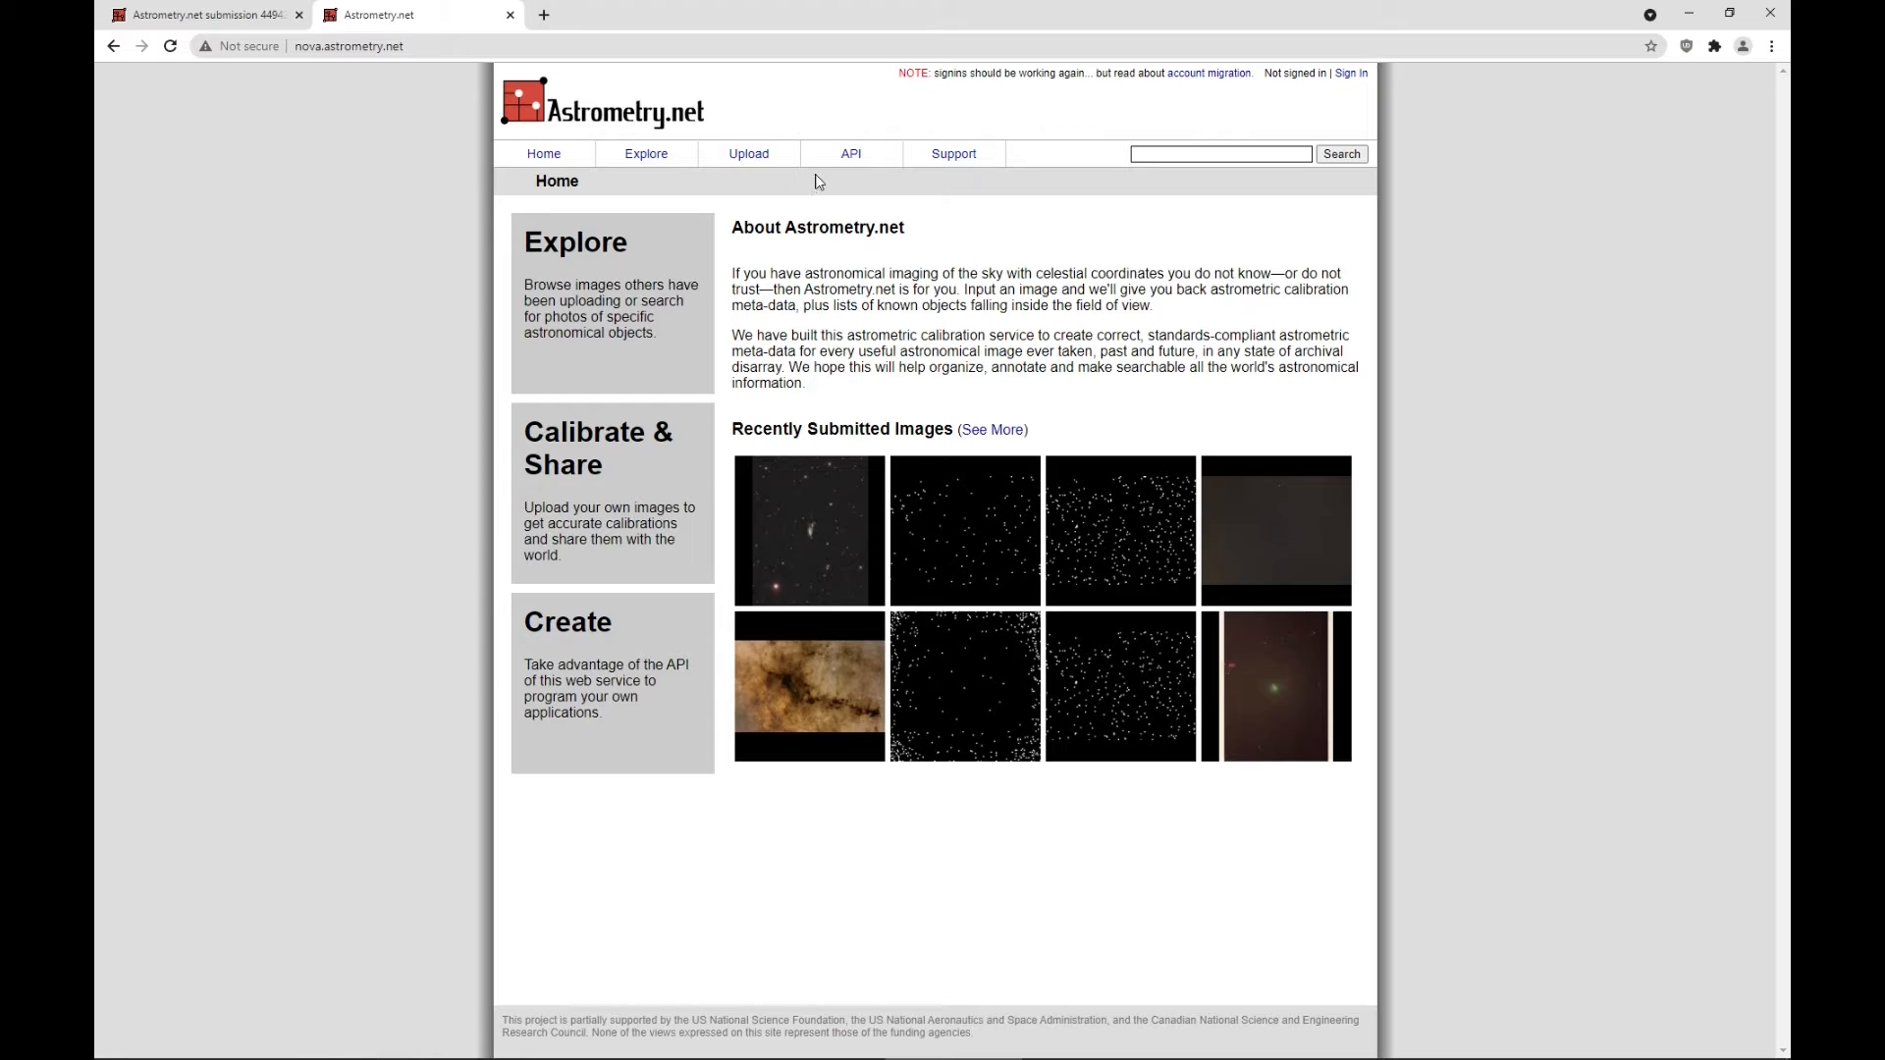
click(767, 165)
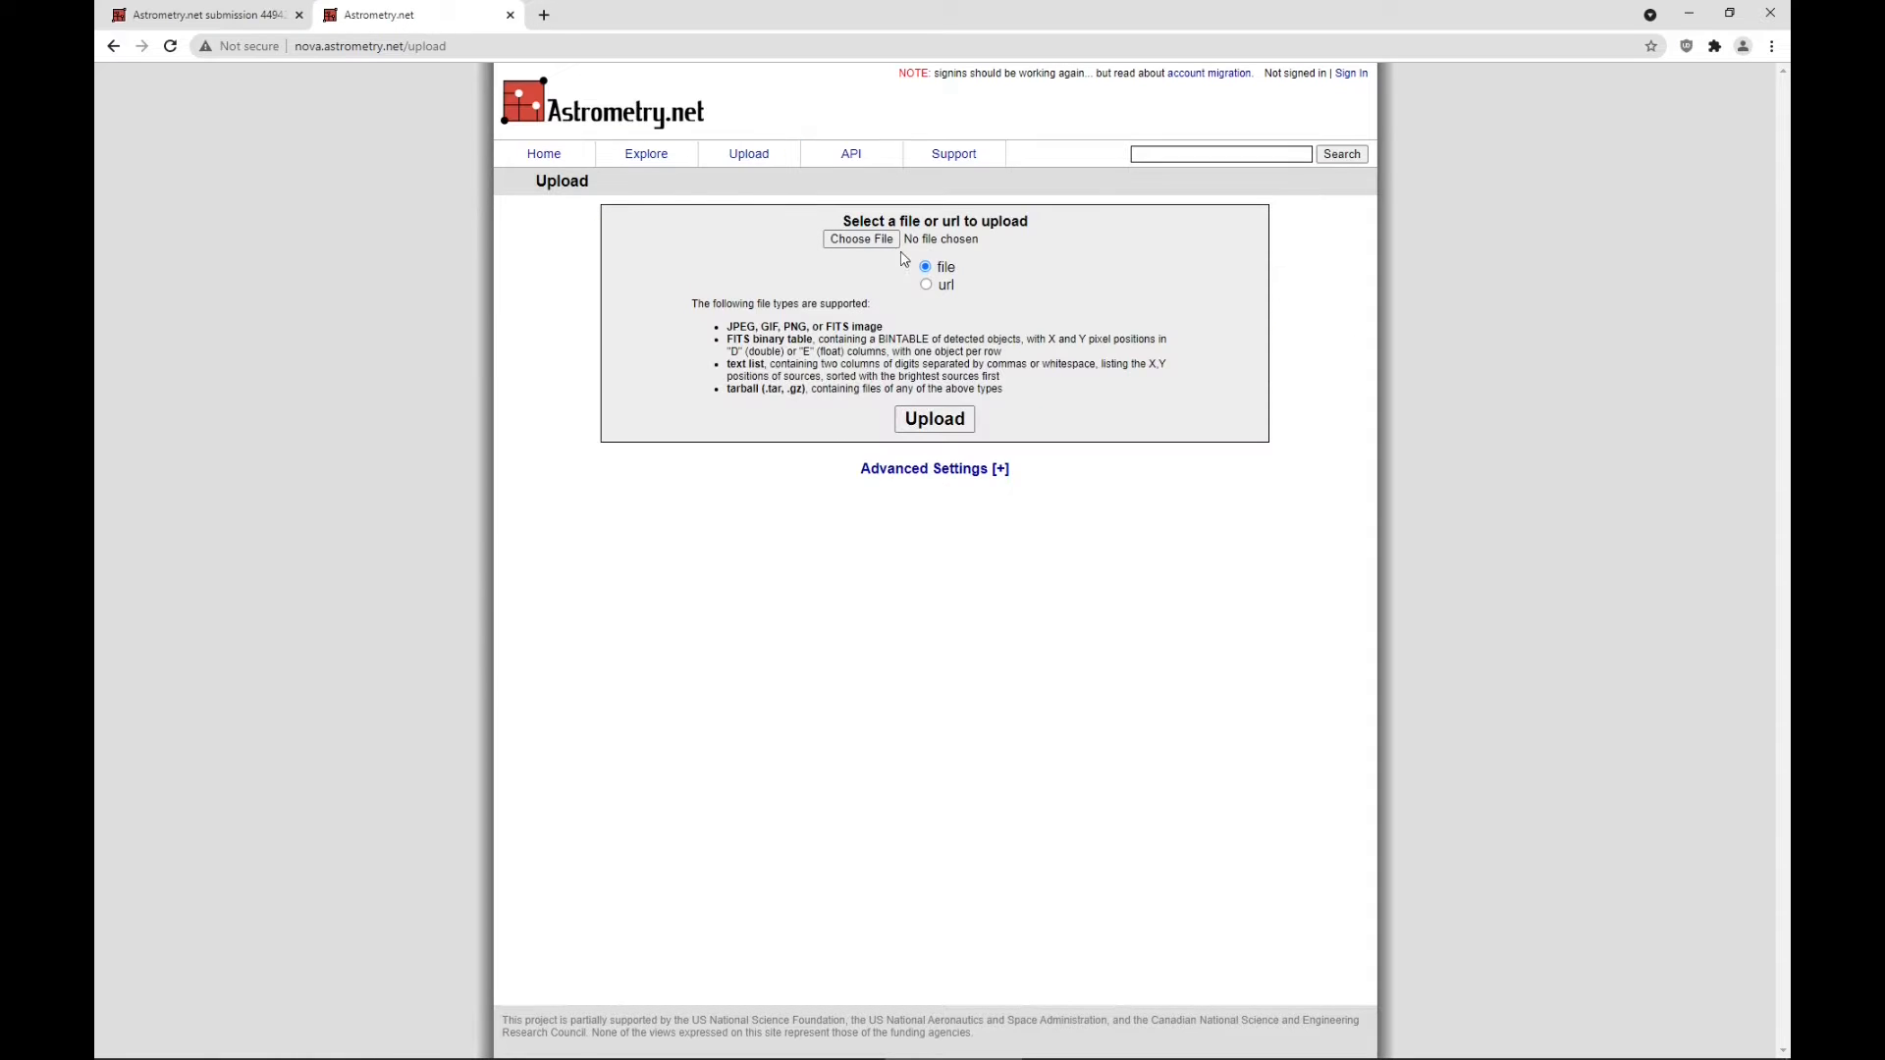
click(861, 239)
click(506, 270)
click(1011, 542)
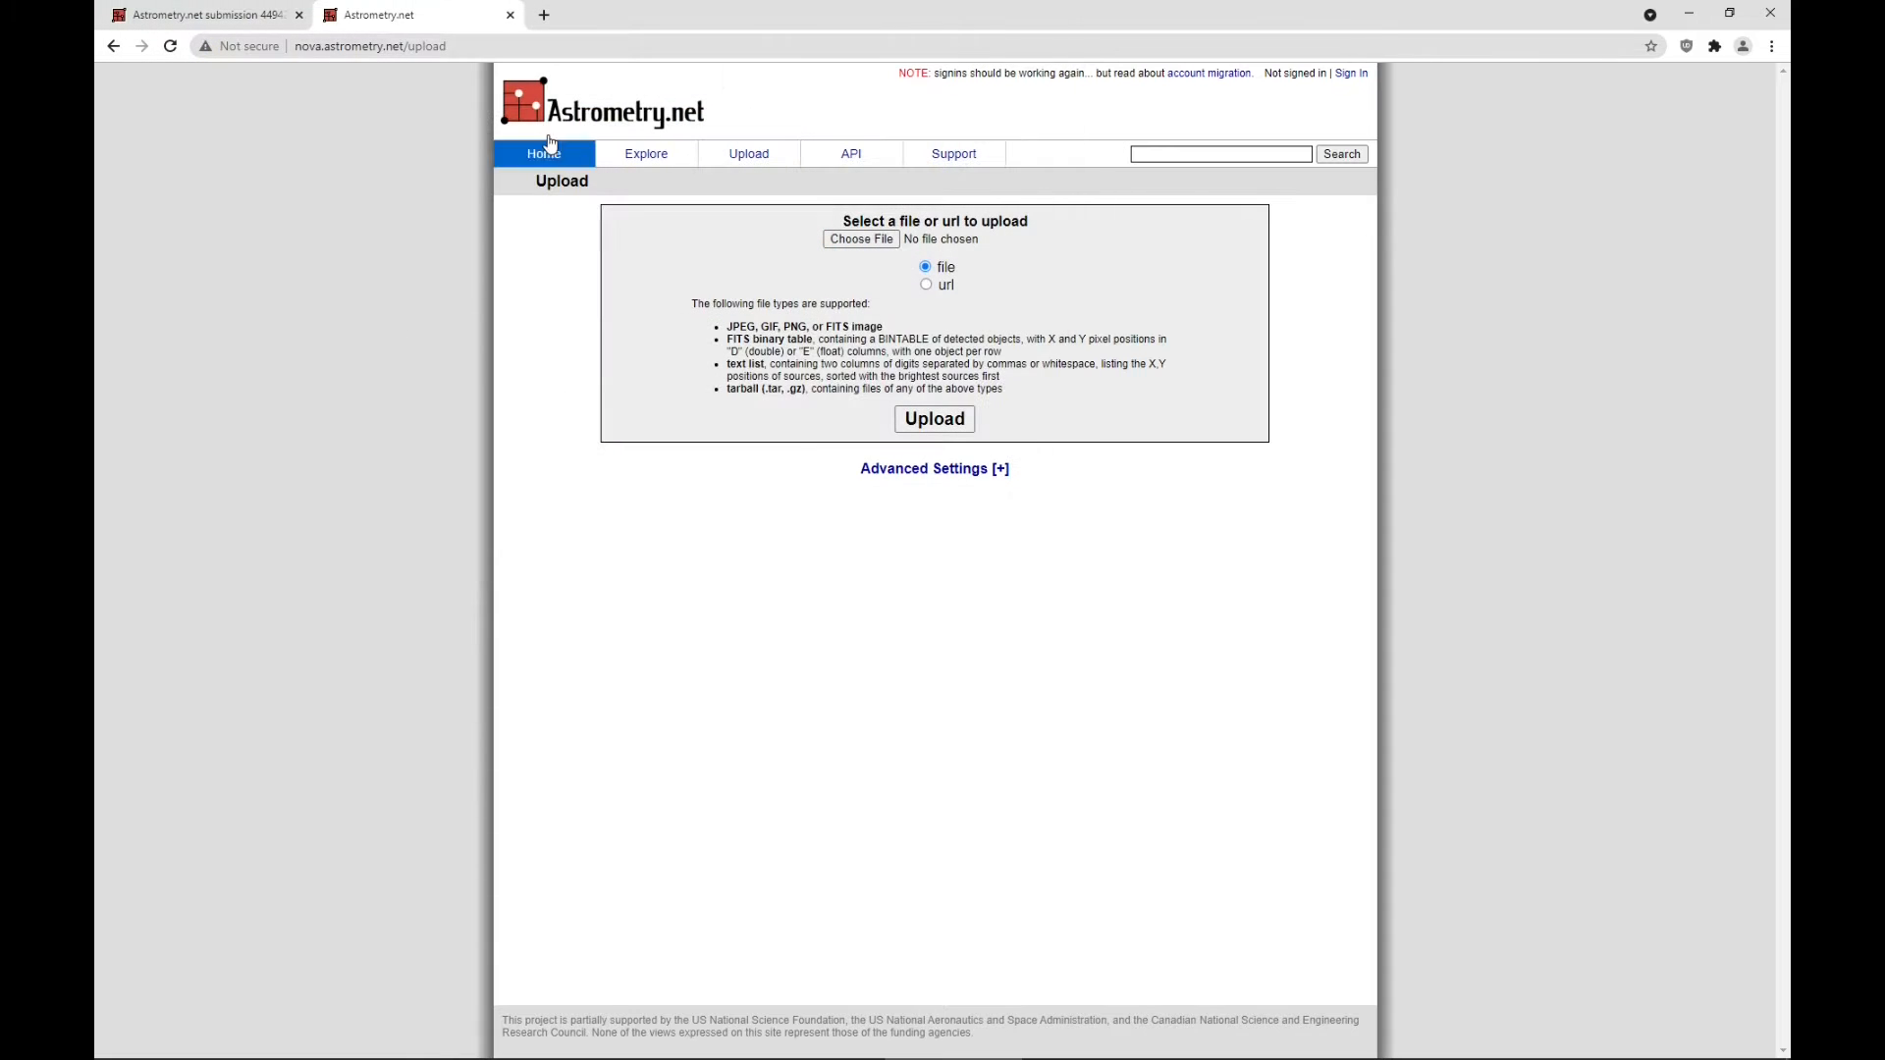
Check the job status of the already submitted heron image and open its results page
click(206, 15)
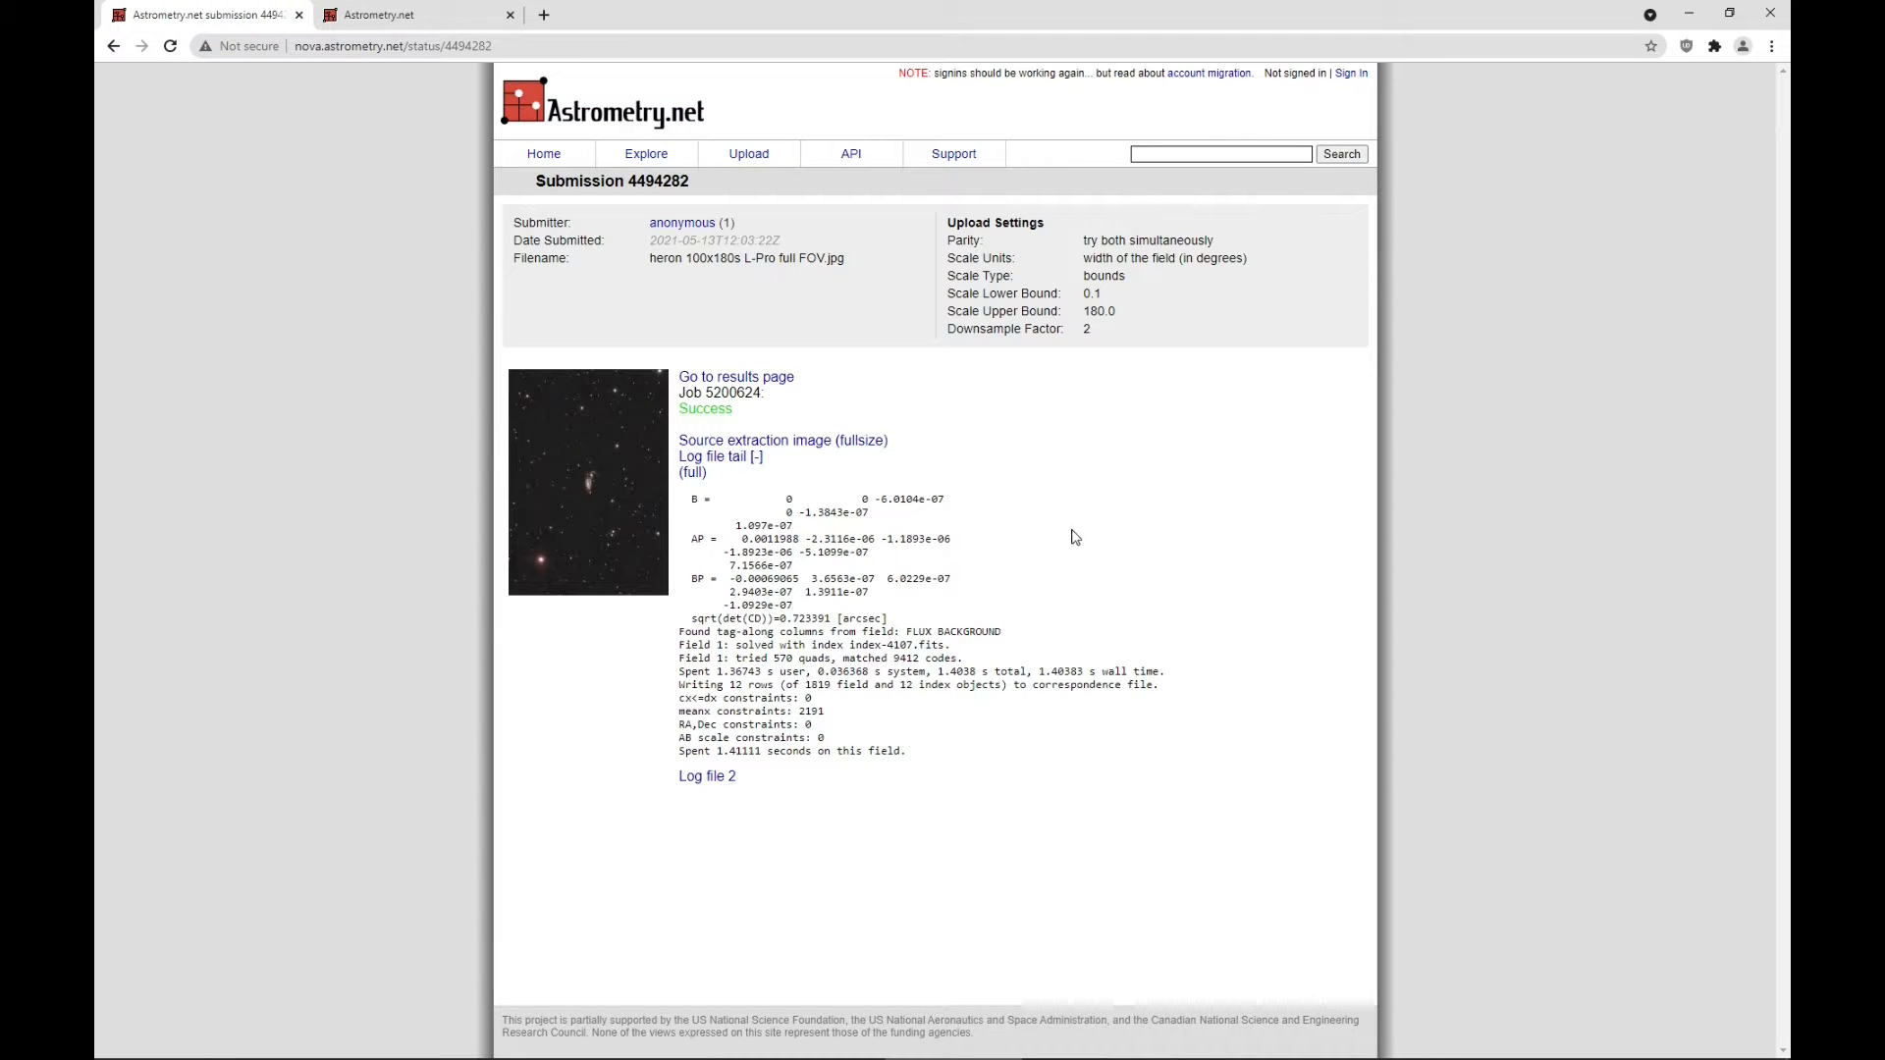
double_click(684, 410)
drag(678, 441, 833, 442)
click(1043, 425)
drag(677, 377, 797, 378)
click(725, 383)
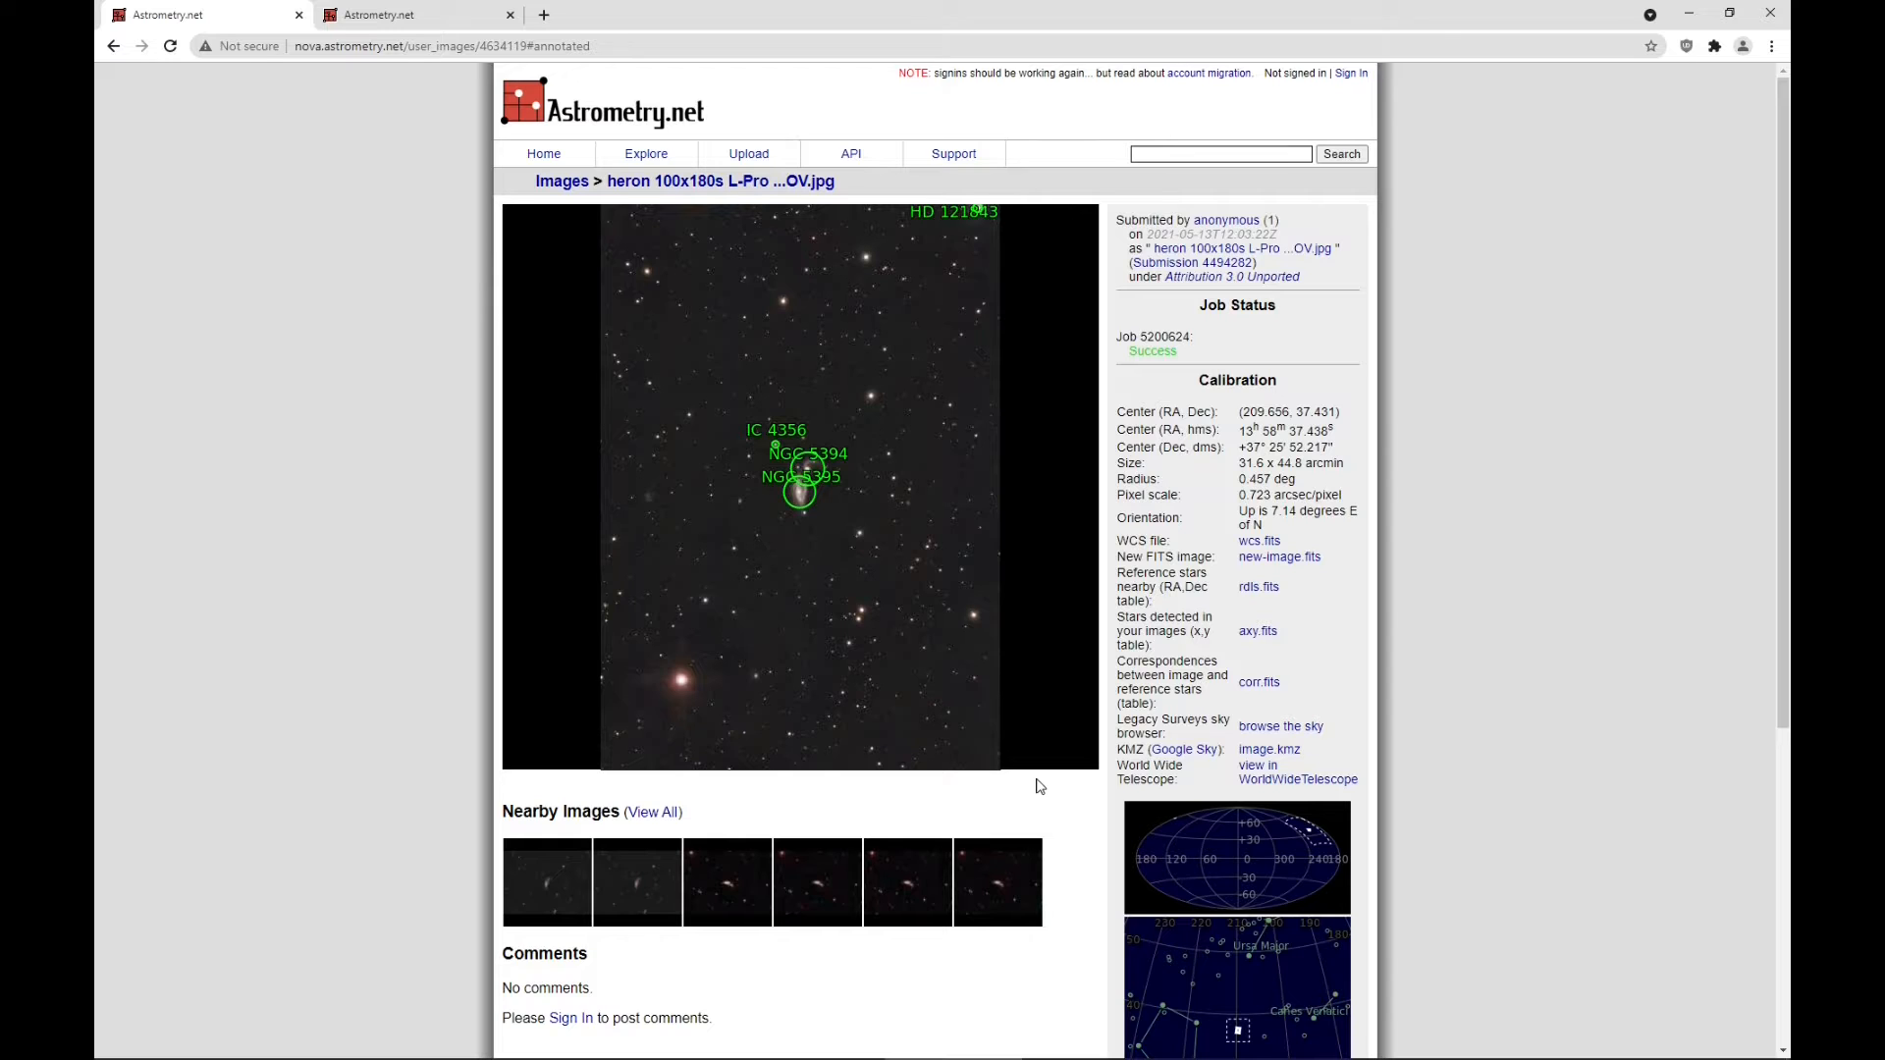
Open the annotated version of the solved heron image at full size
mouse_move(1017, 509)
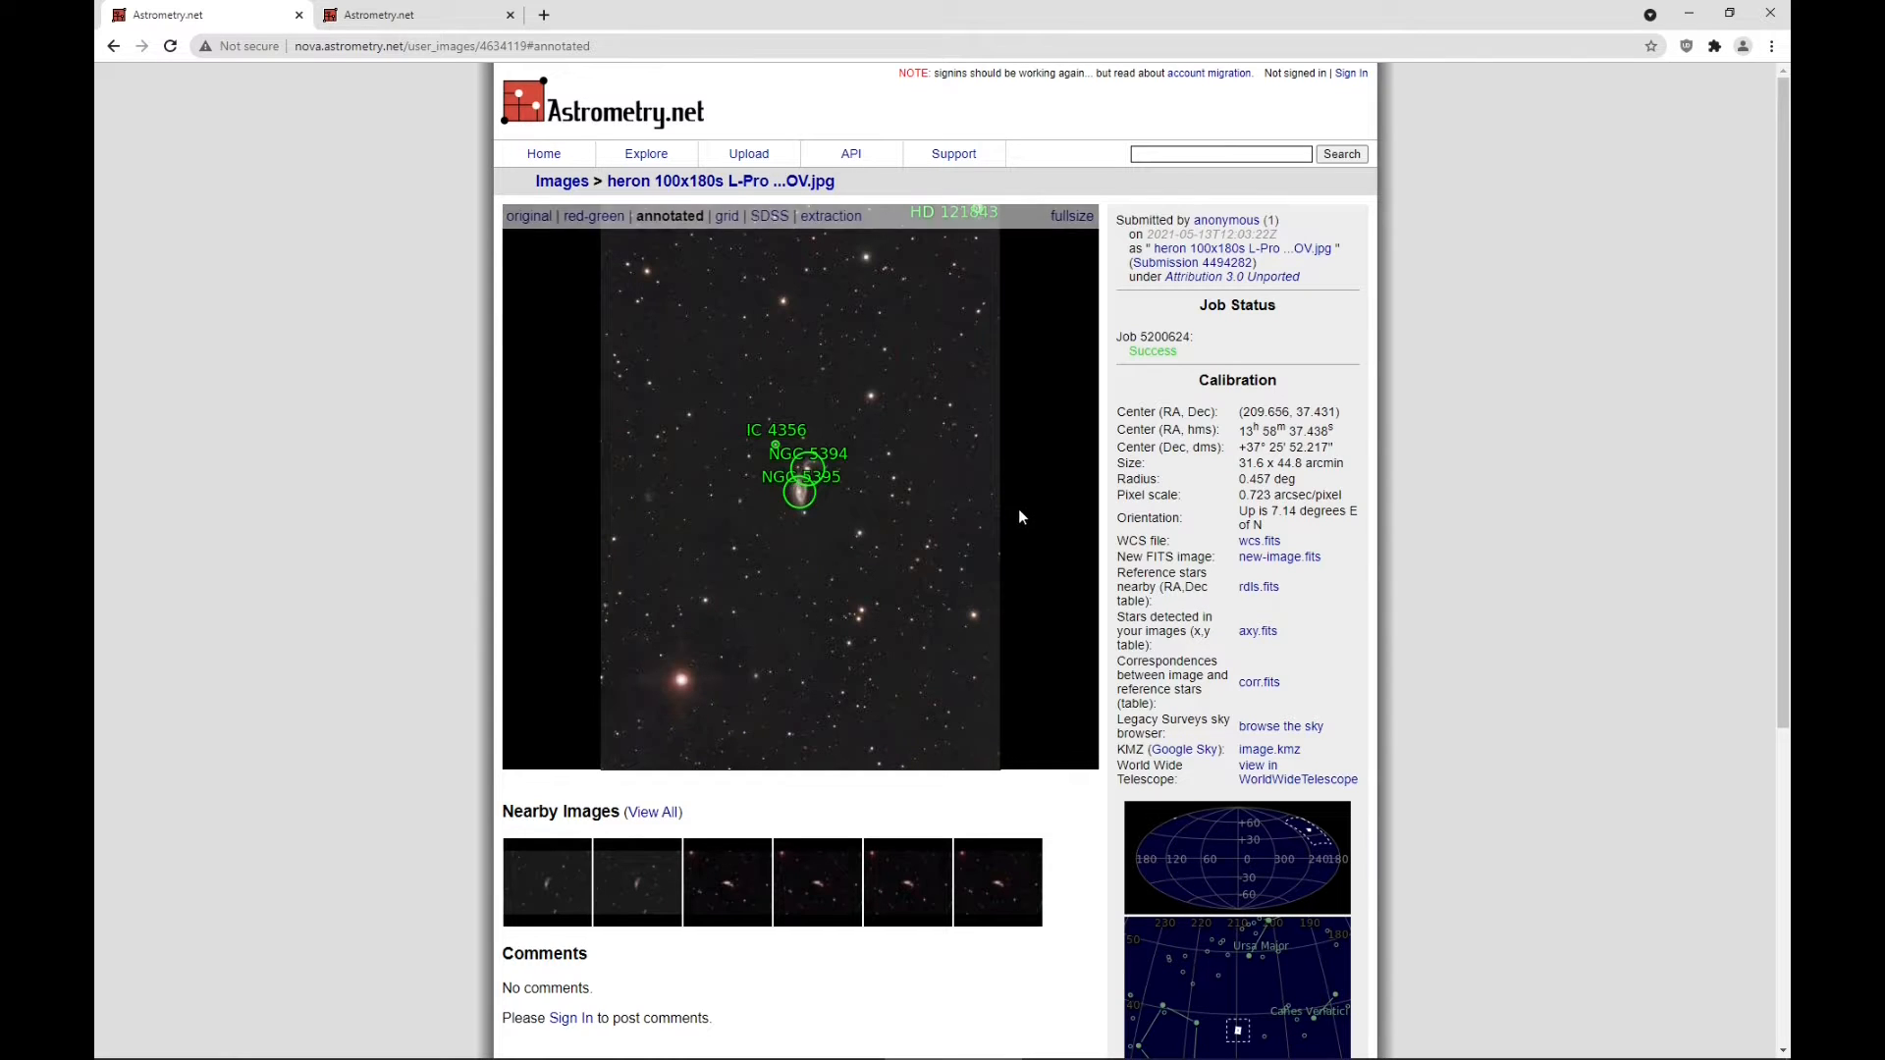
double_click(1071, 218)
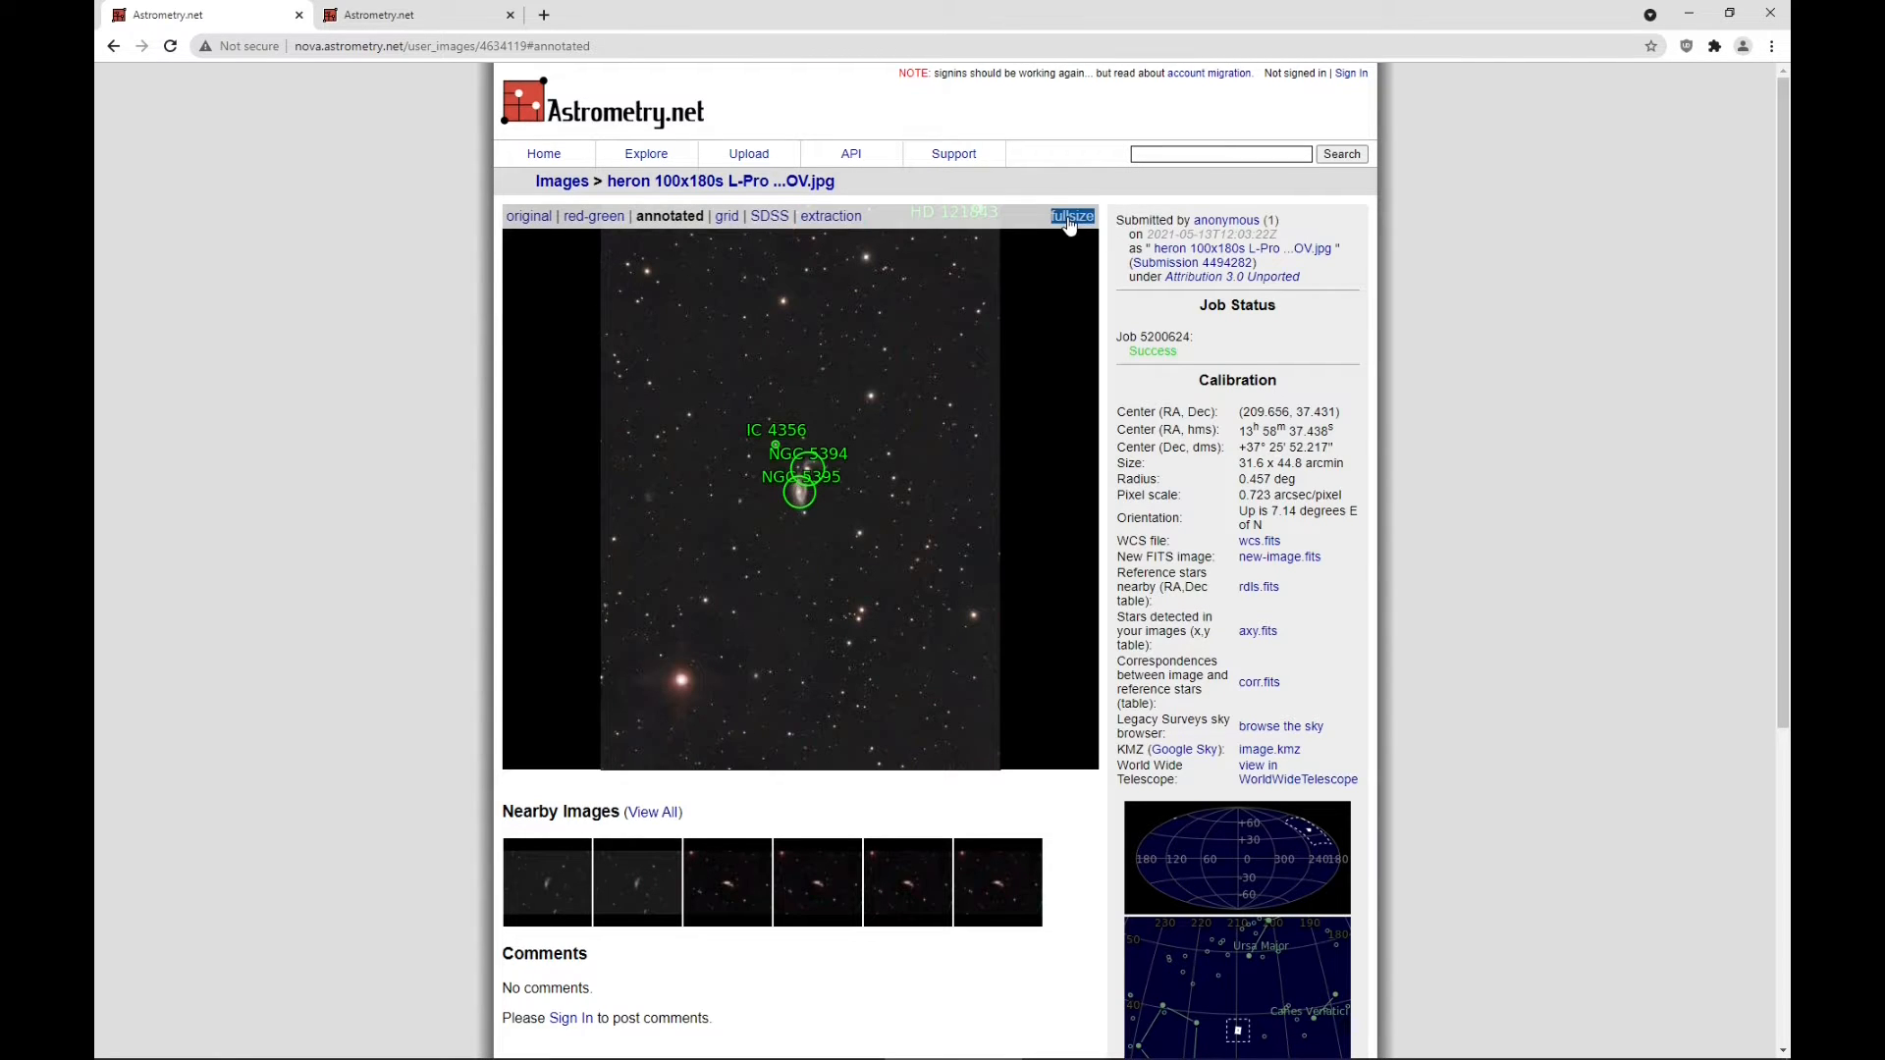
click(1070, 218)
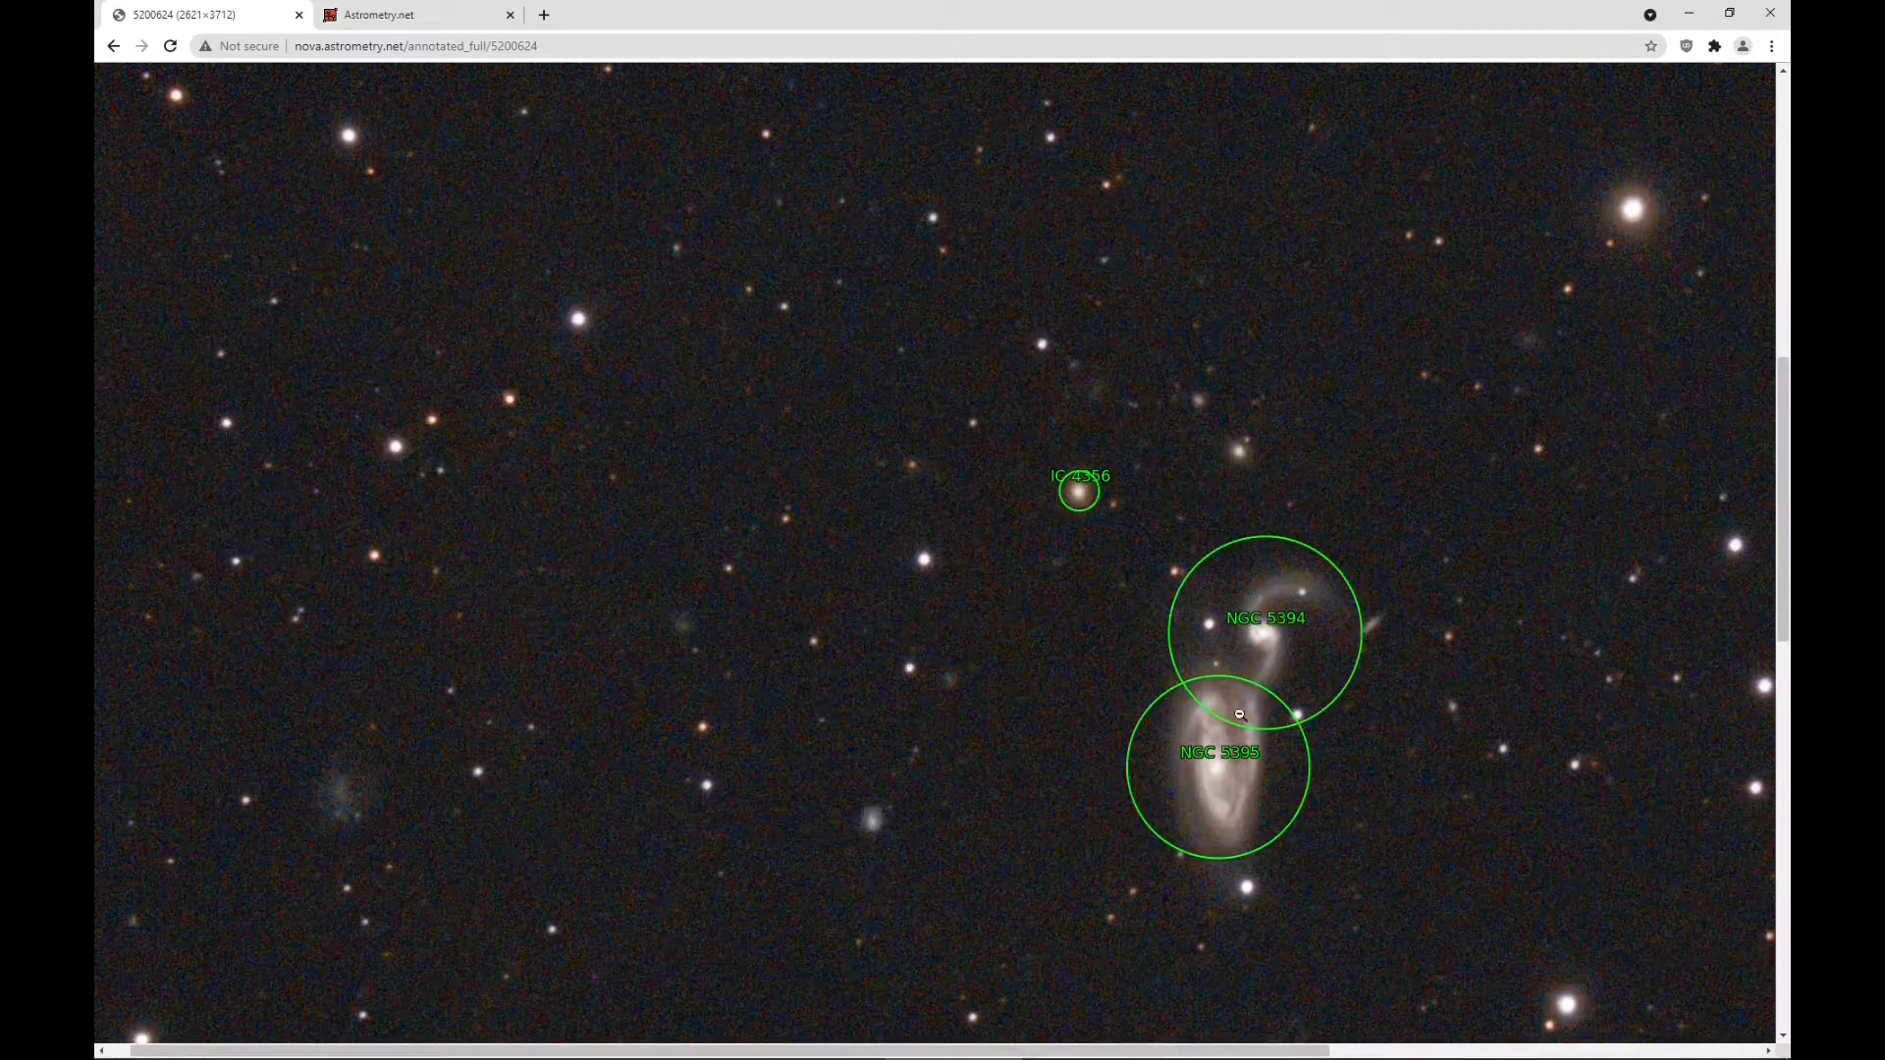
Examine the full-size annotated image across its whole field, including the labelled star and the galaxies around NGC 5394 and NGC 5395
drag(1781, 591, 1789, 297)
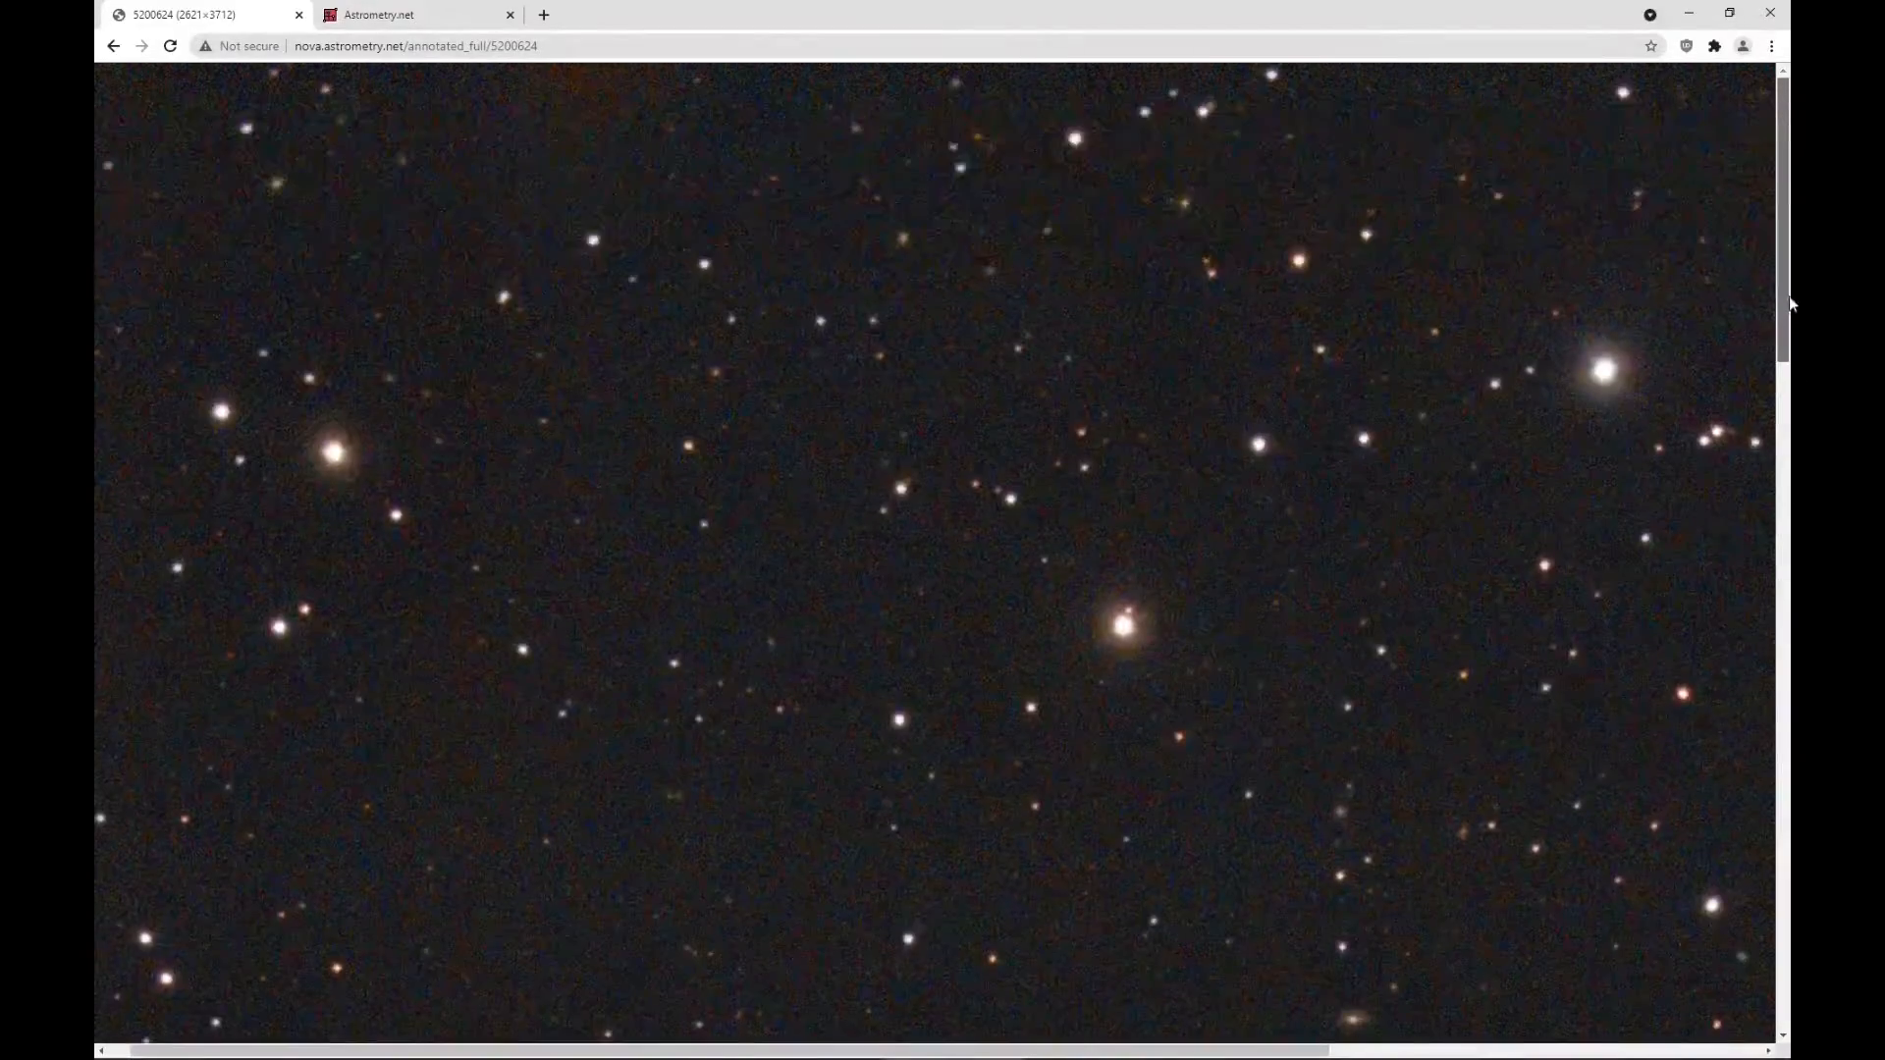
drag(726, 1050, 1159, 1050)
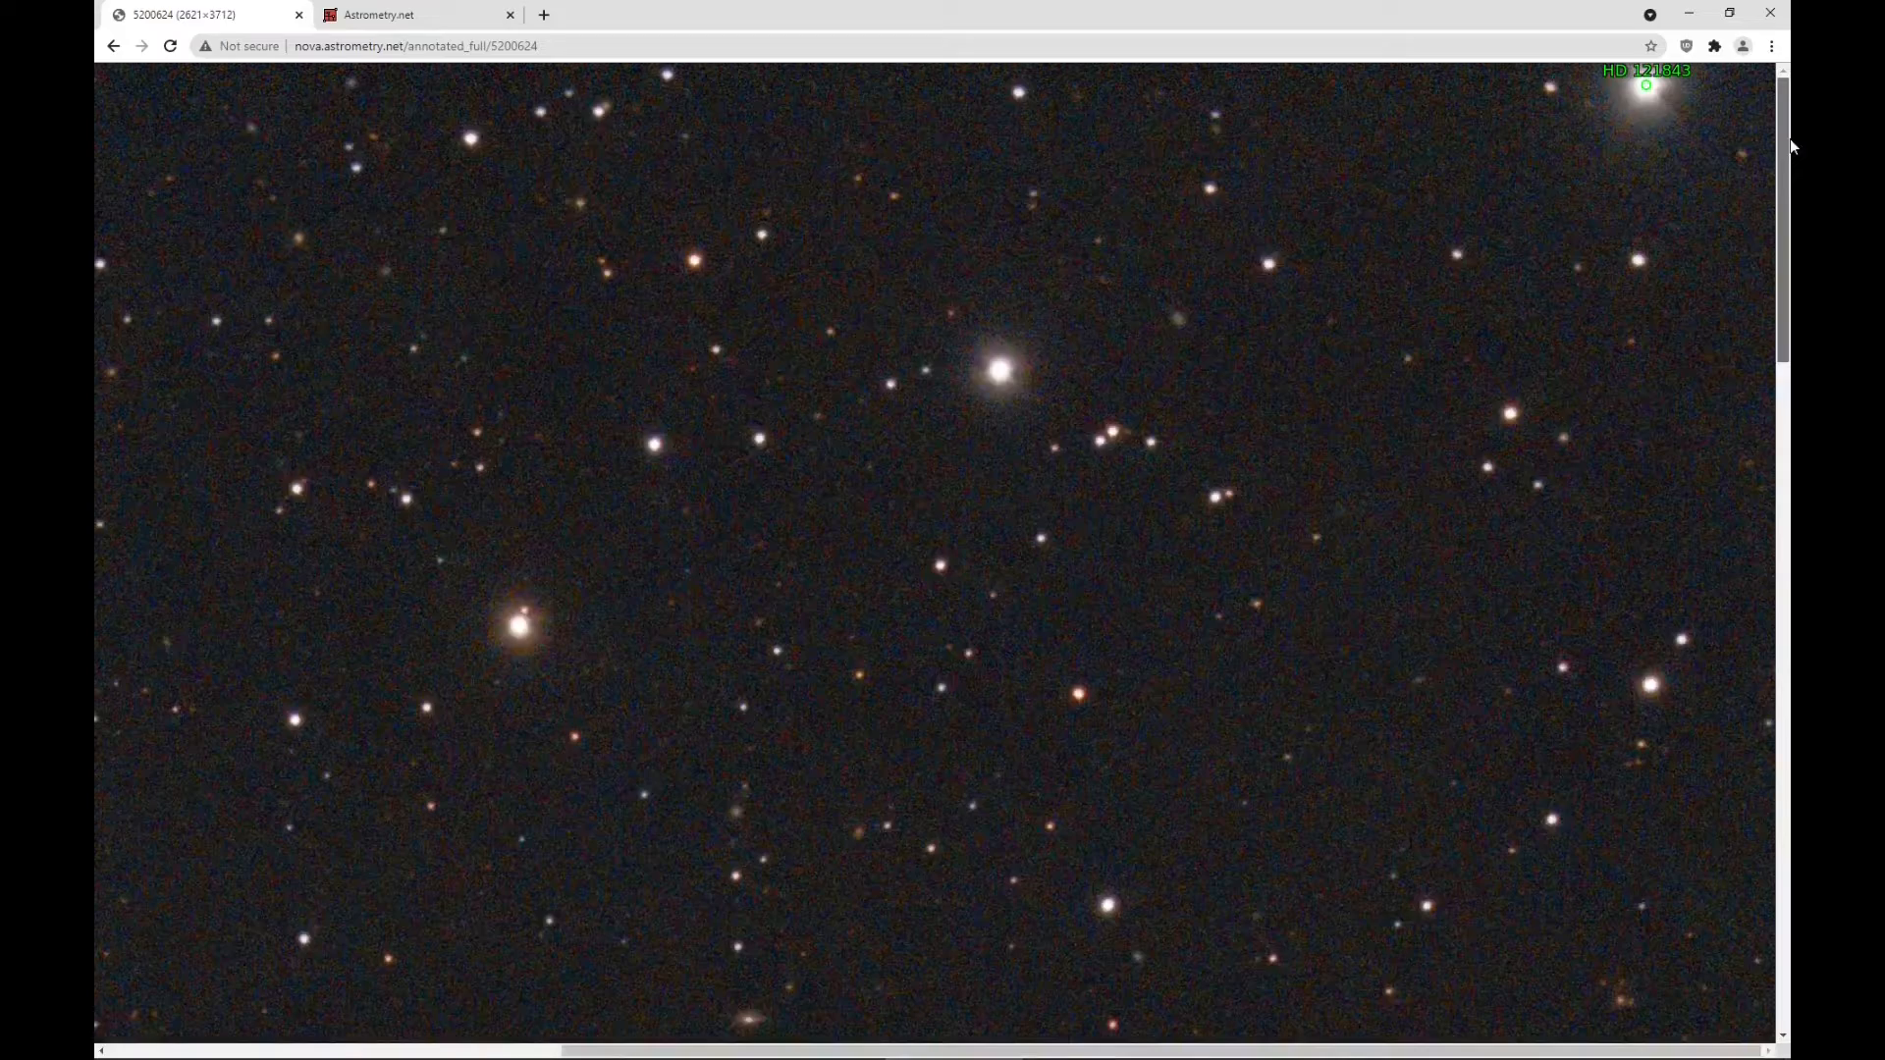
scroll(857, 450, down, 10)
scroll(857, 450, left, 3)
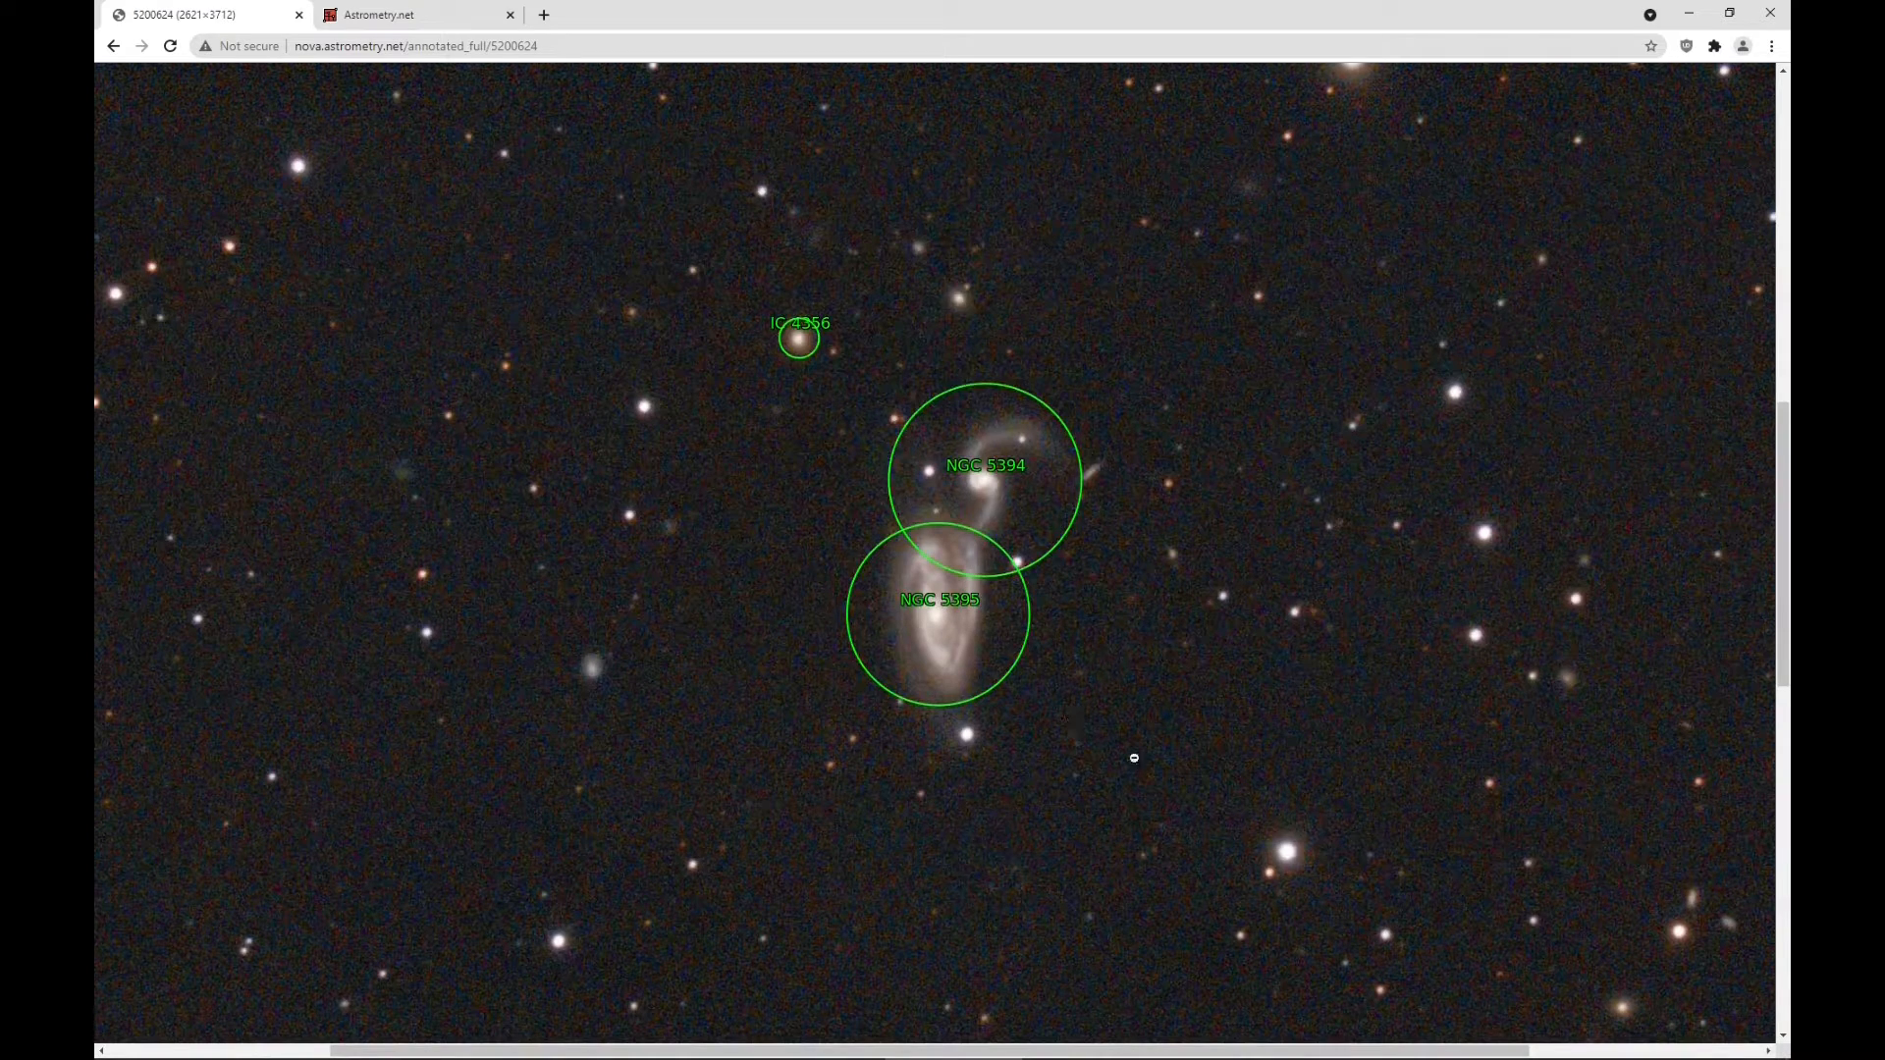
drag(948, 1051, 725, 1053)
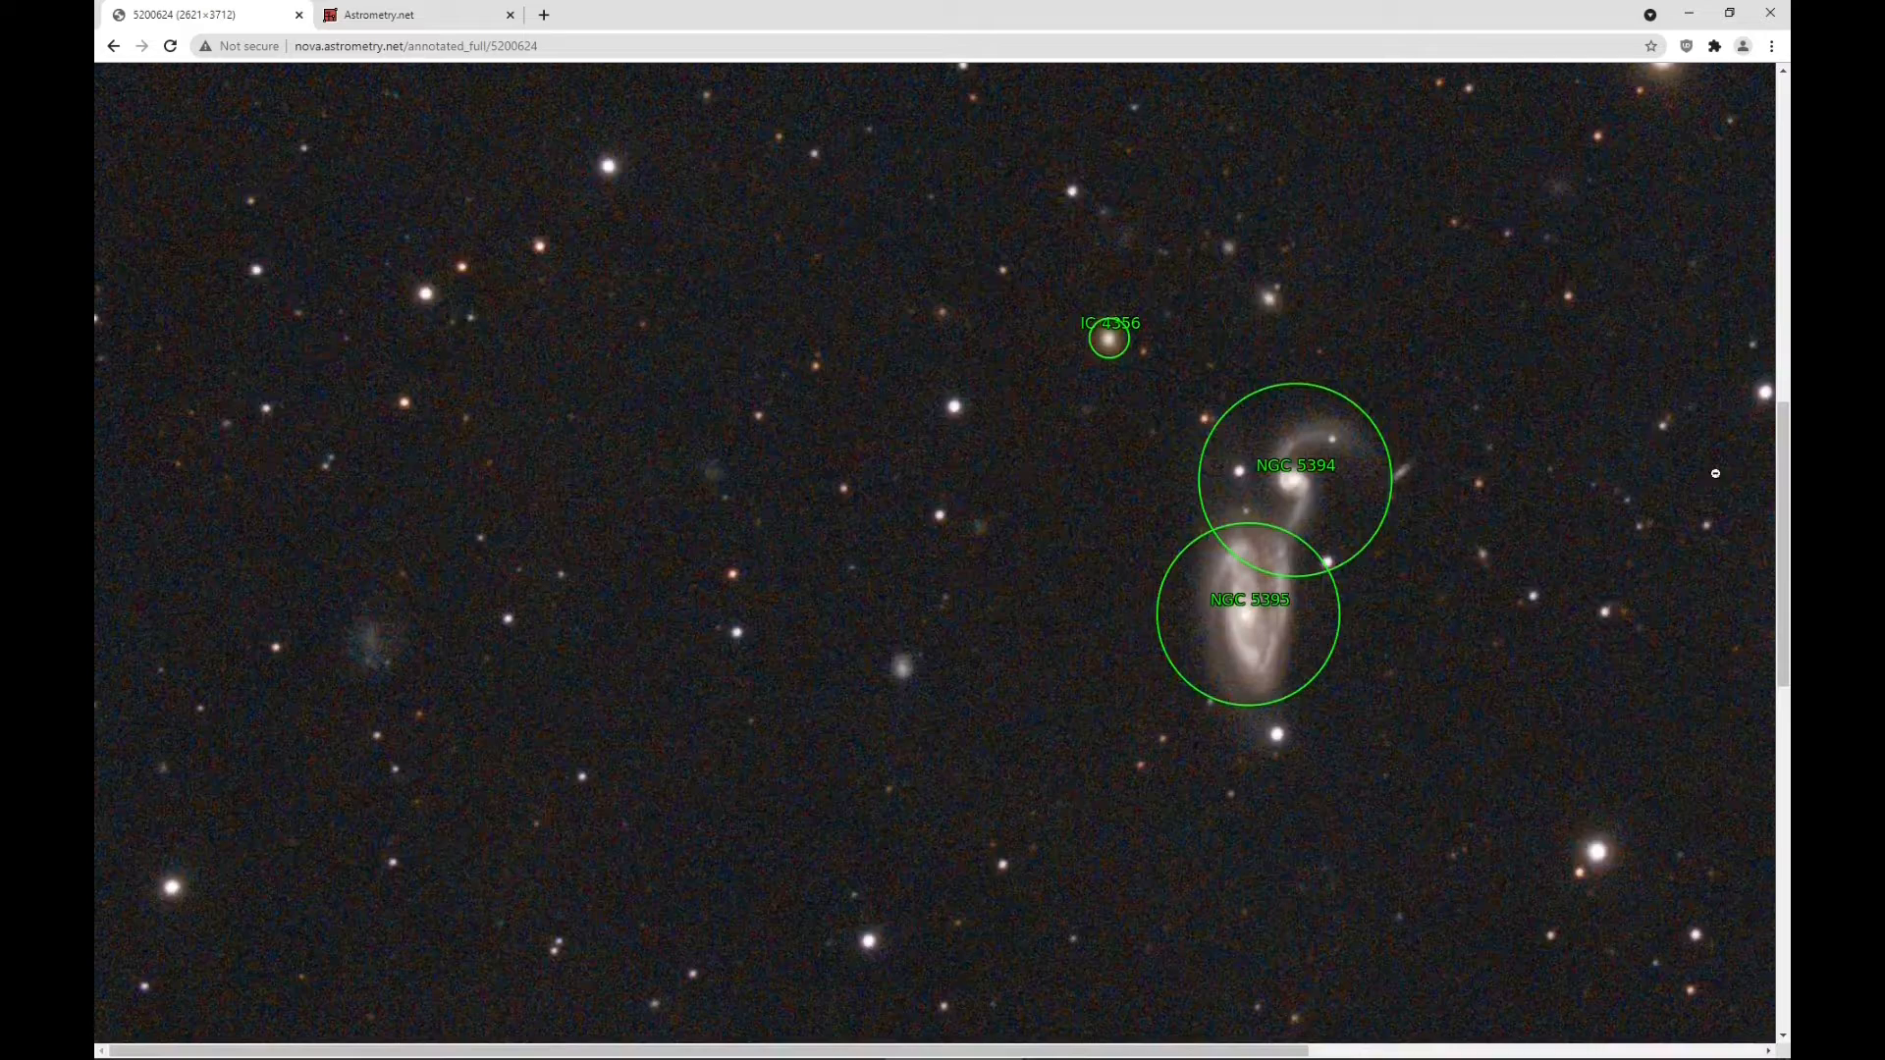
scroll(1785, 478, up, 5)
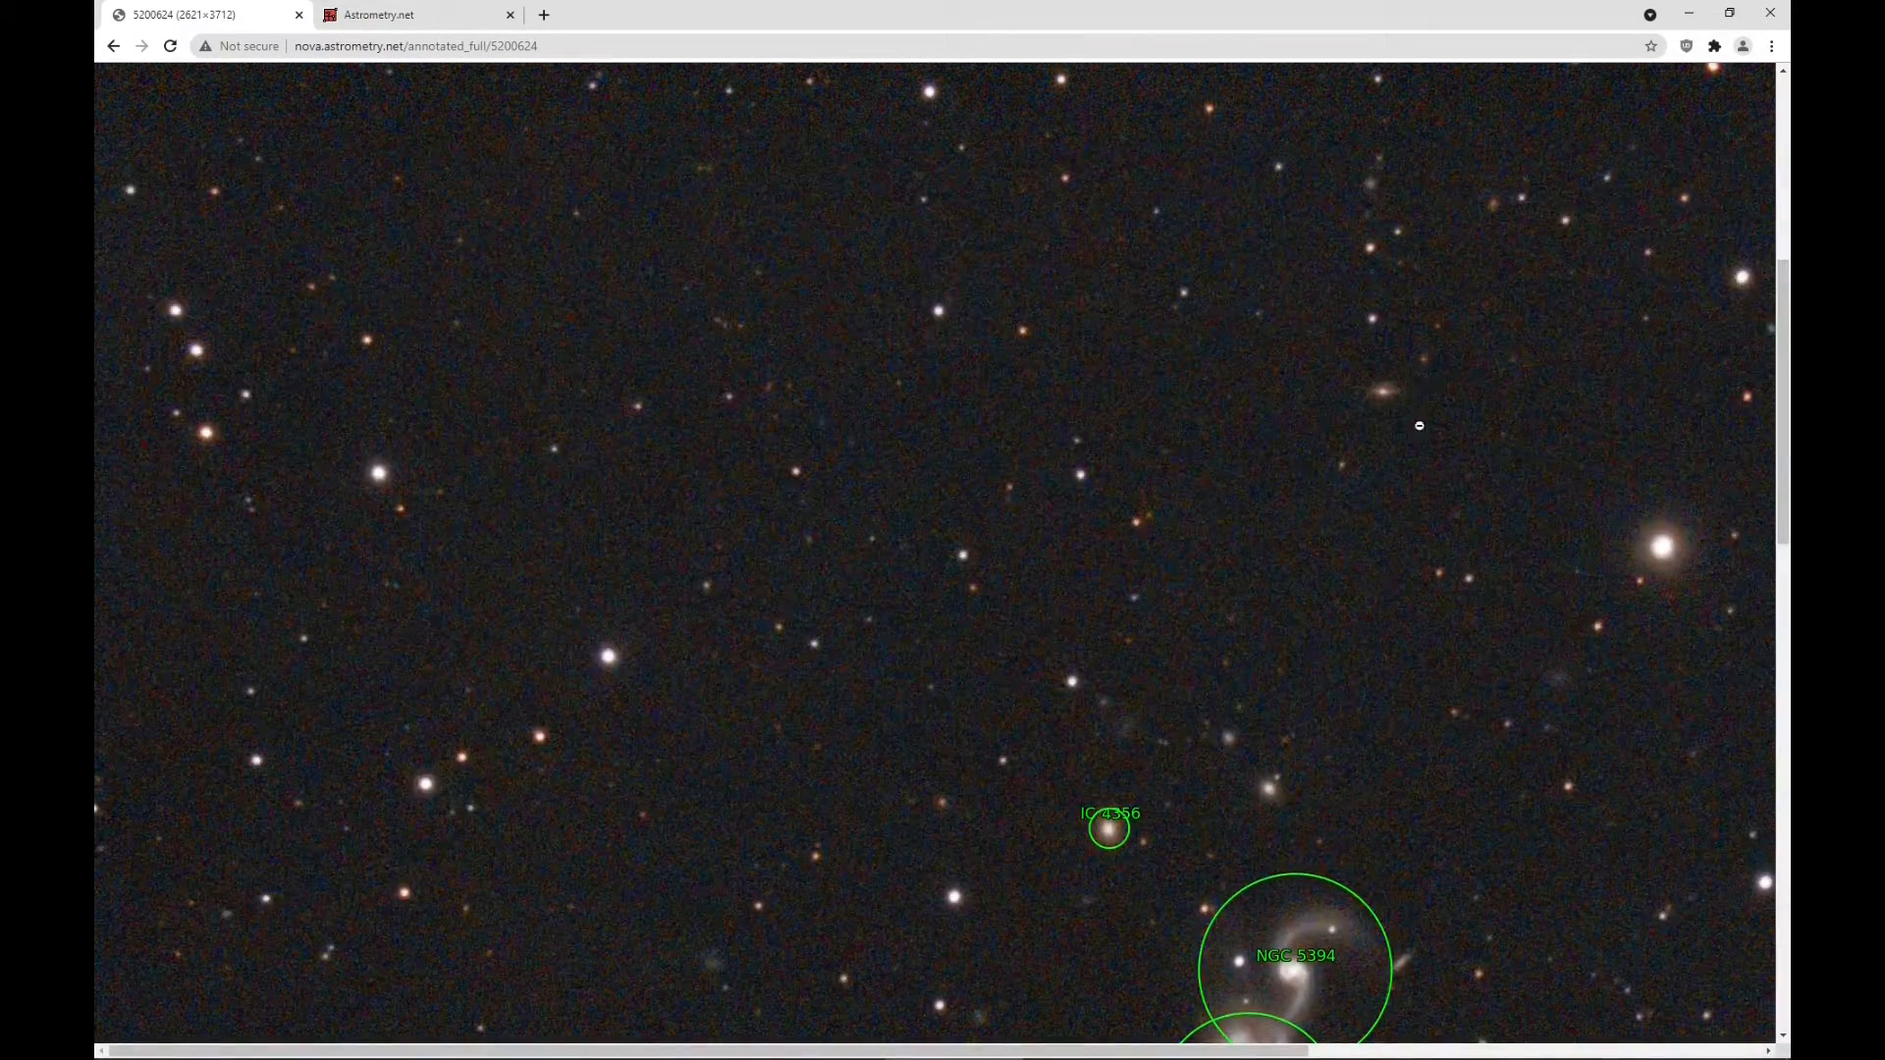
drag(1783, 392, 1779, 904)
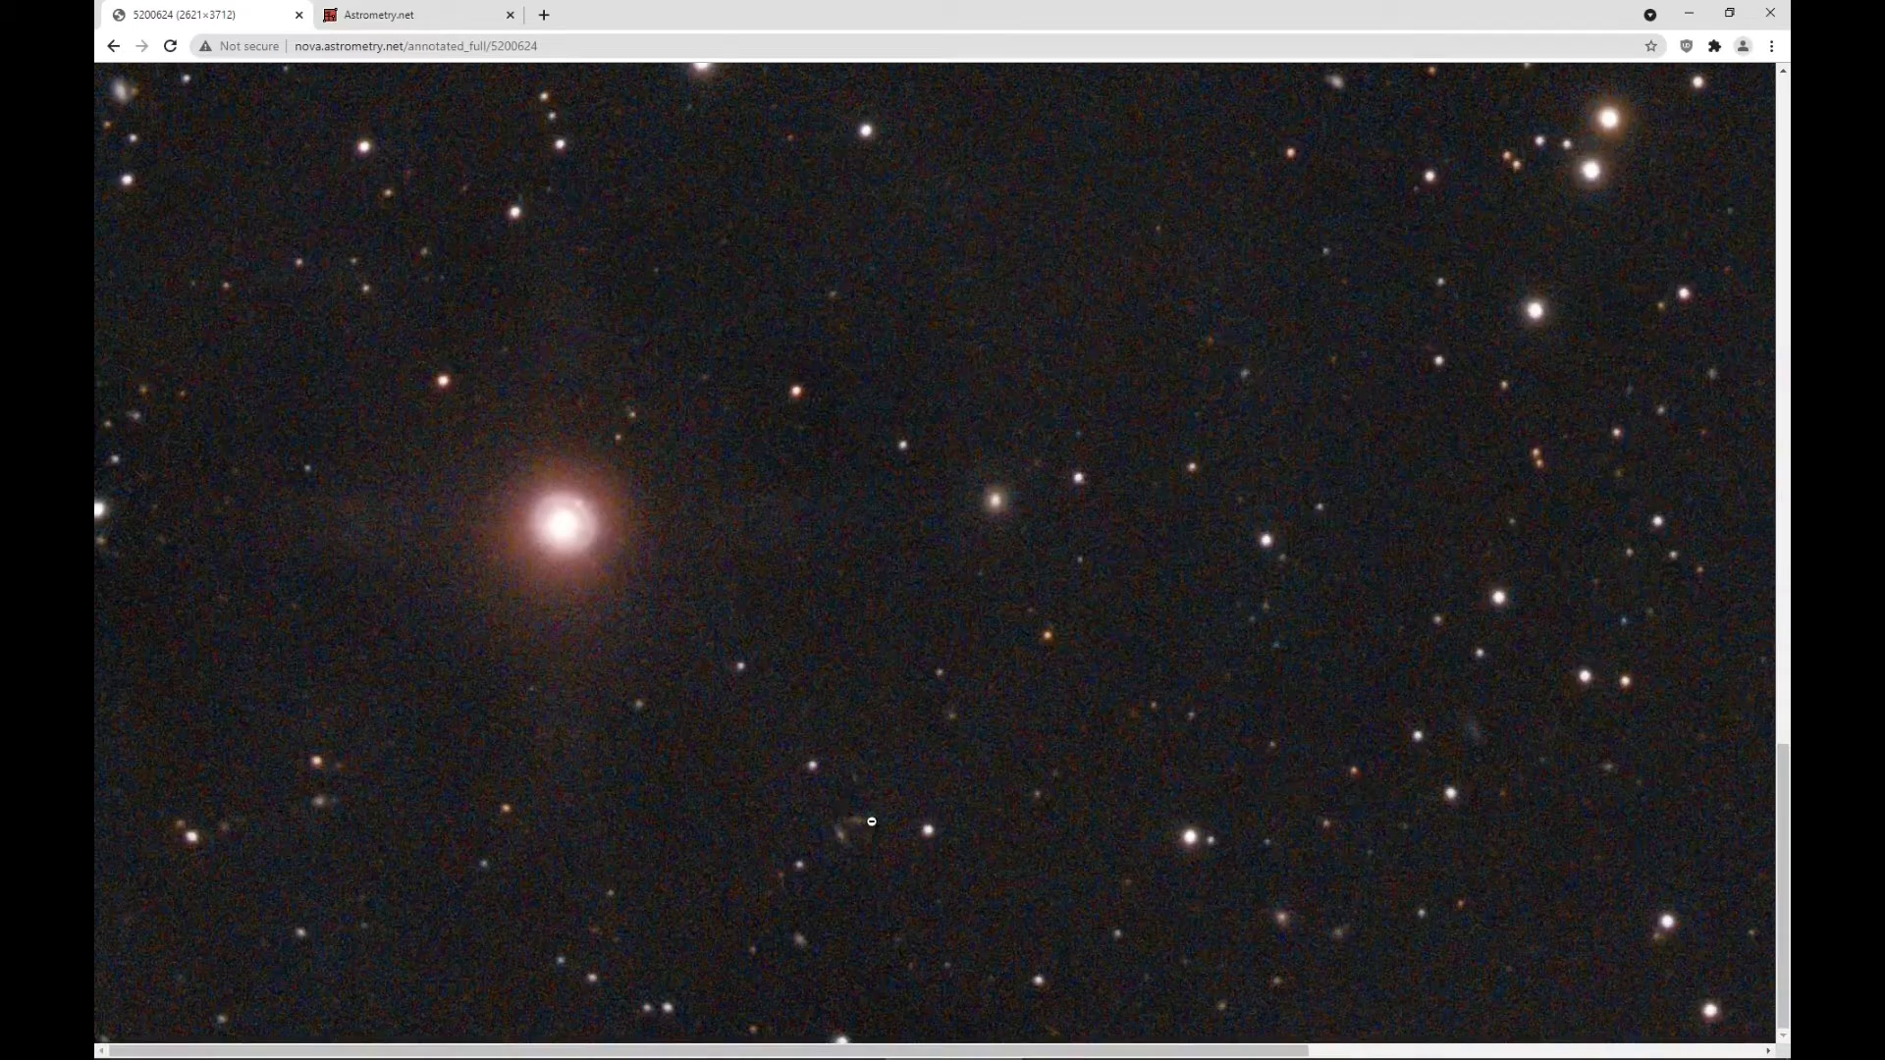
scroll(783, 941, right, 6)
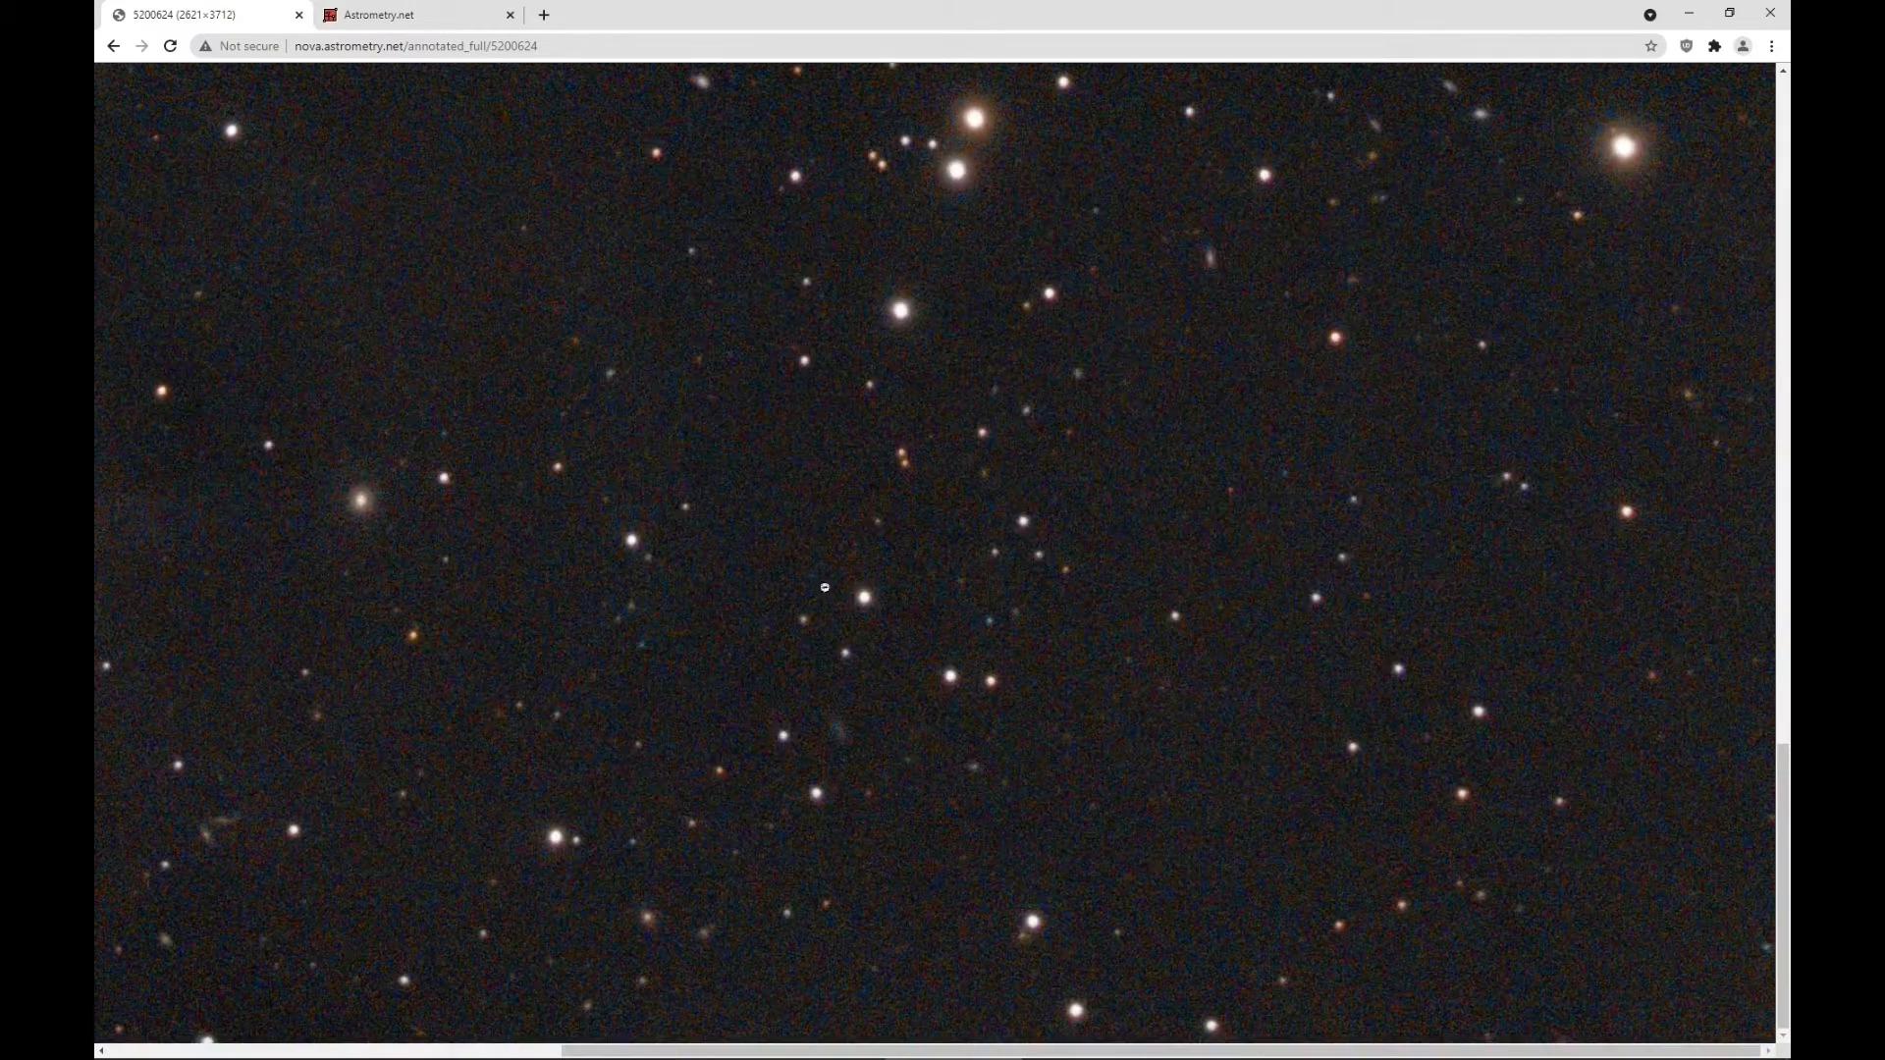
drag(1784, 780, 1785, 412)
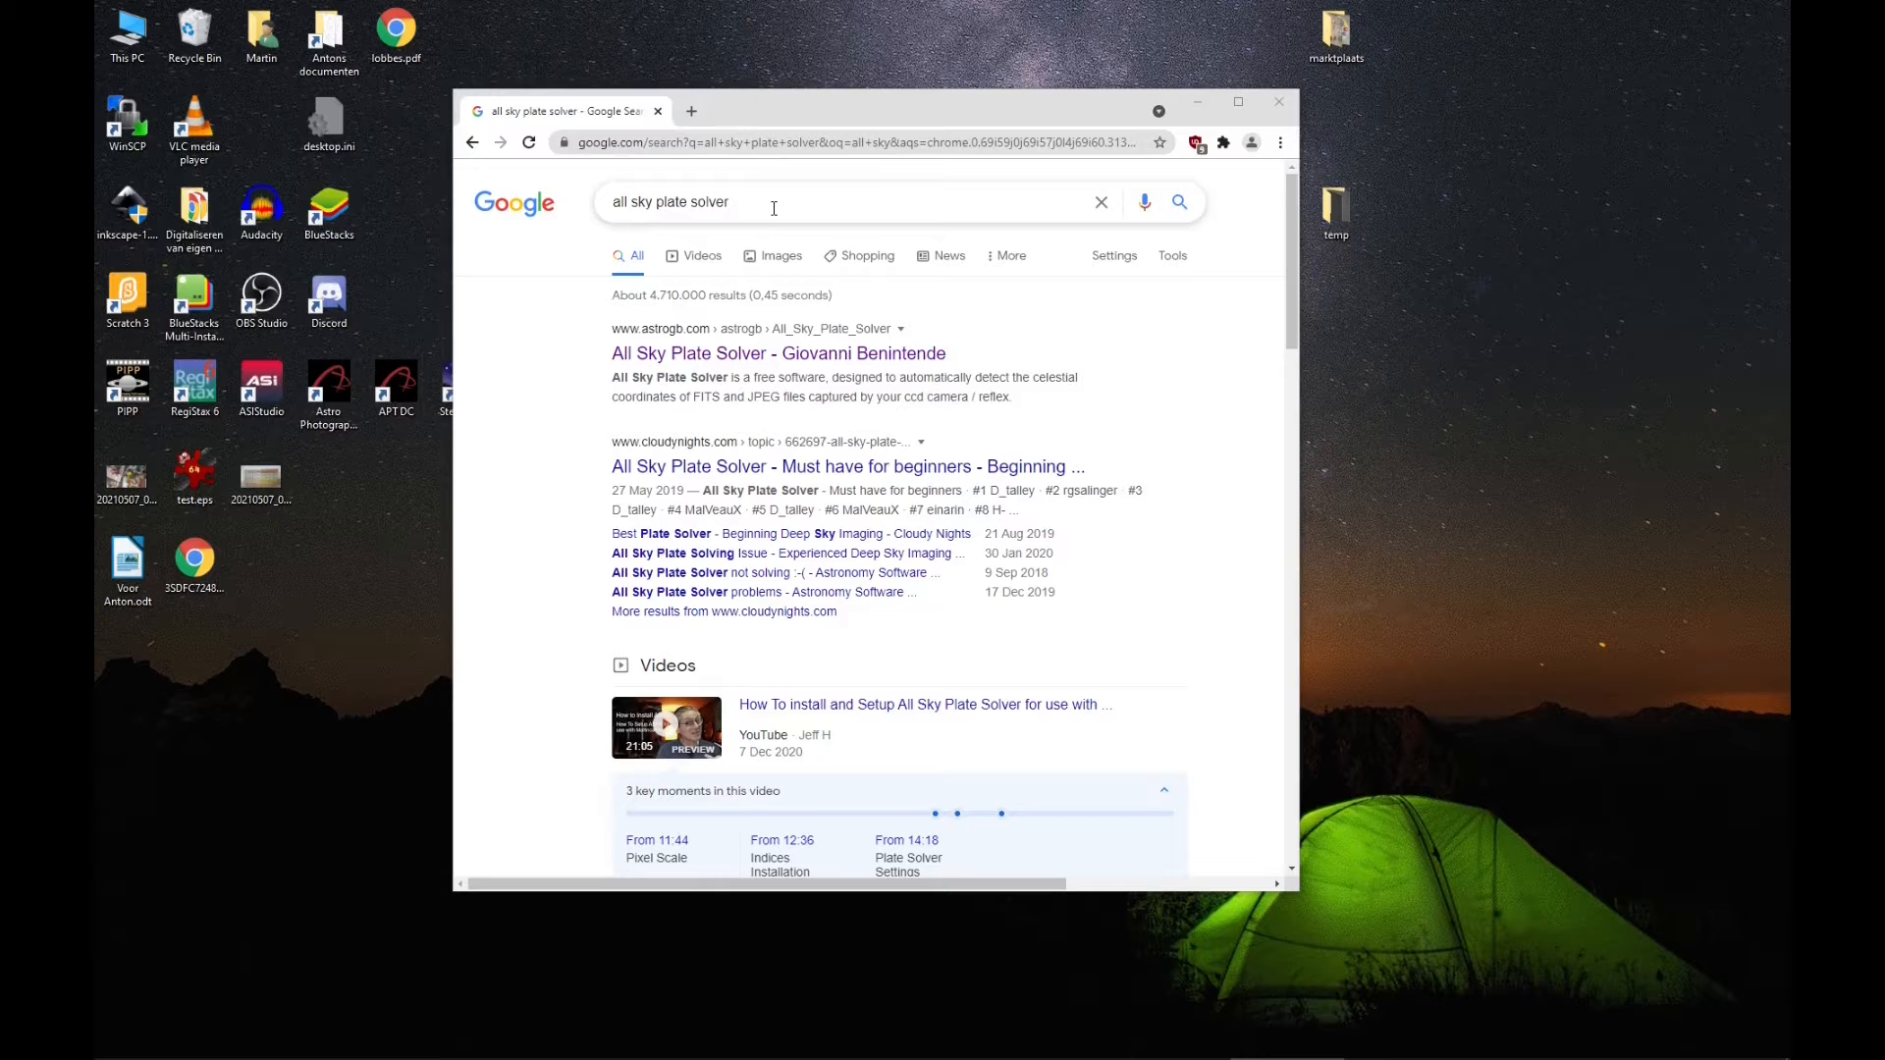
Switch to All Sky Plate Solver and check the focal length and pixel size in its settings without changing them
click(713, 354)
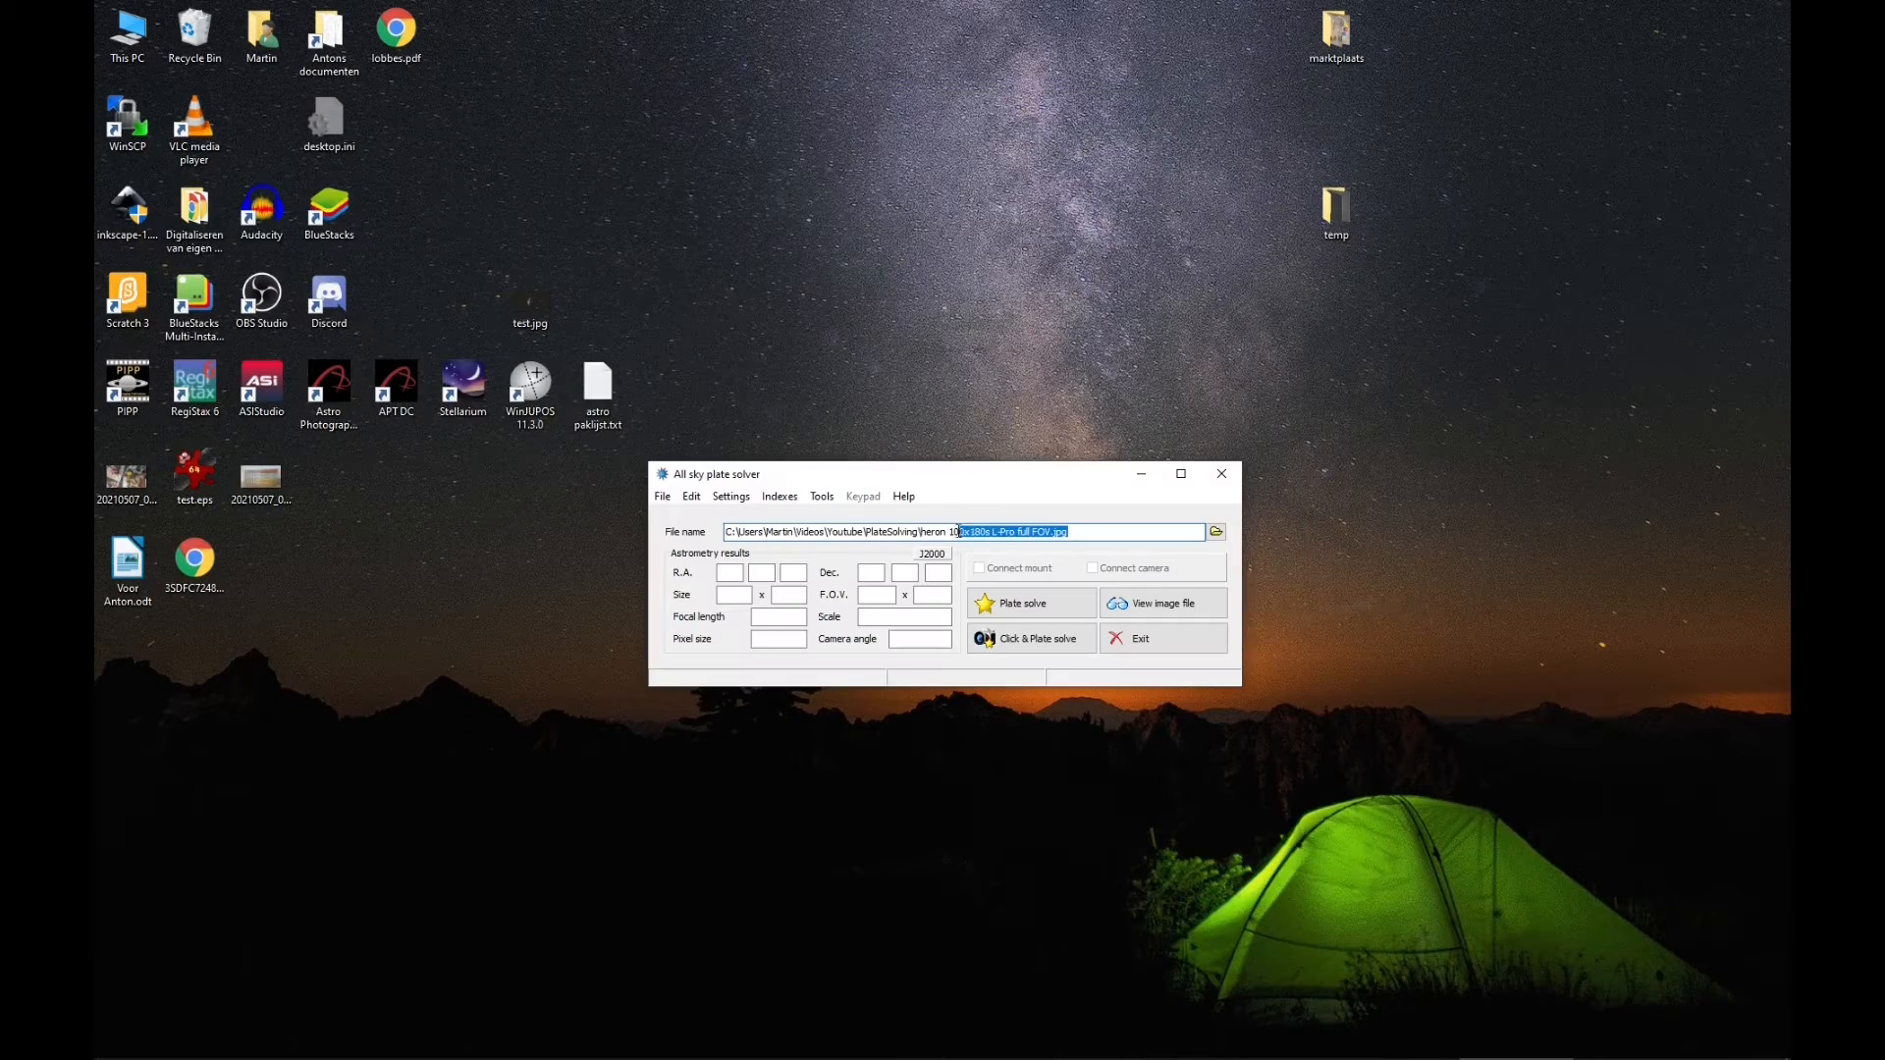
drag(959, 531, 923, 531)
click(735, 496)
click(756, 517)
double_click(794, 193)
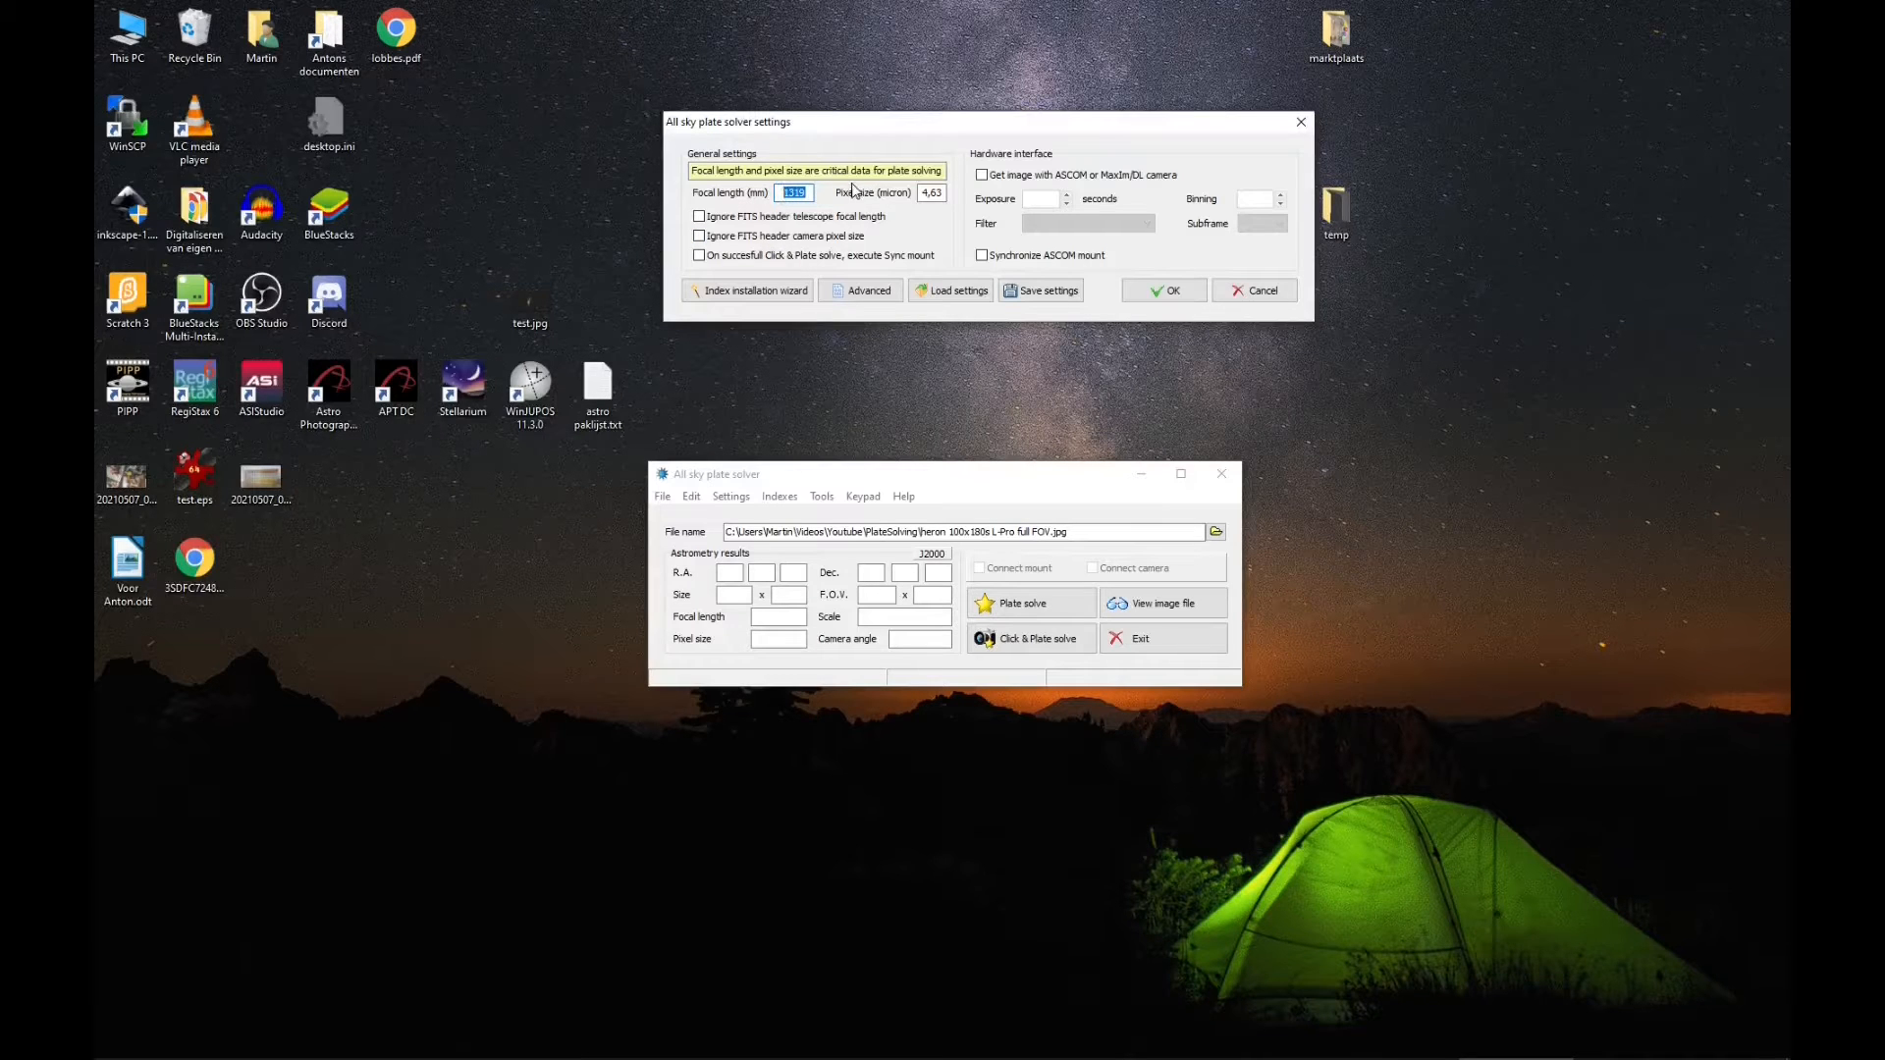
click(1255, 290)
Plate solve heron 100x180s L-Pro full FOV.jpg and open the solved image for browsing
click(1012, 607)
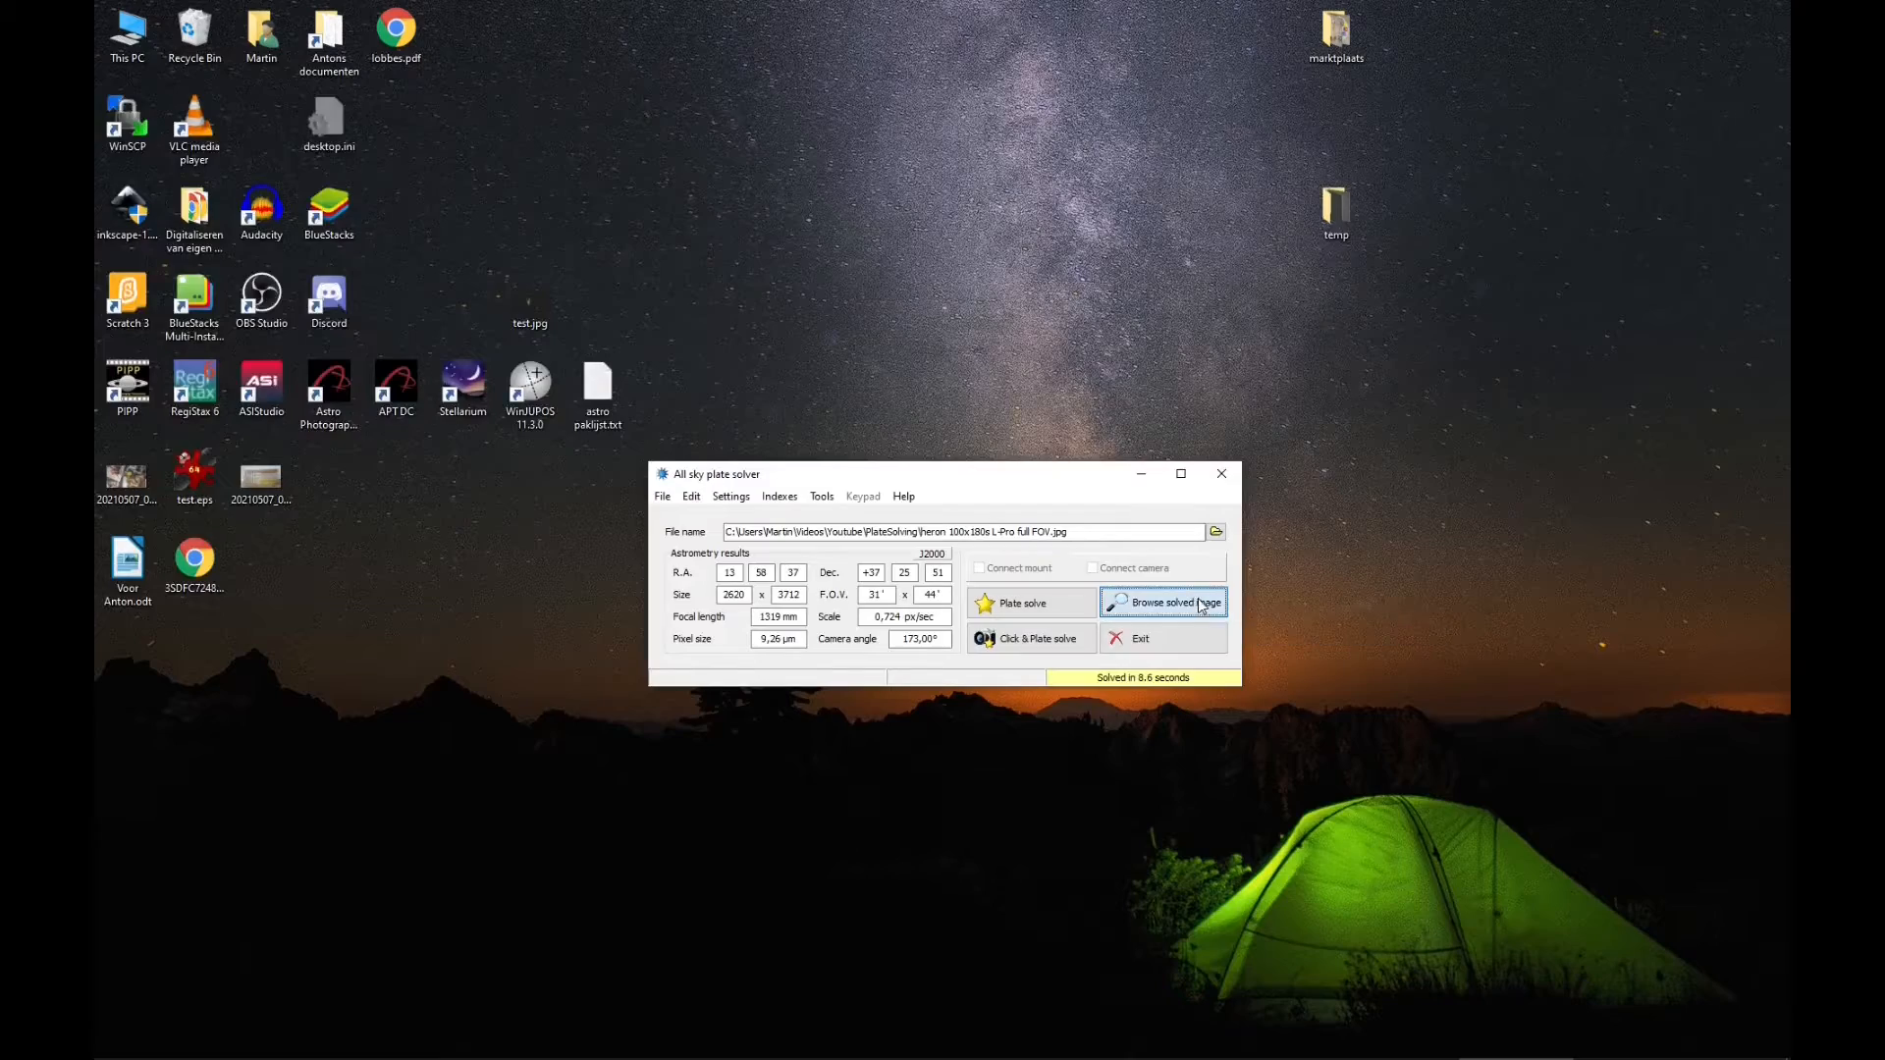
click(1159, 603)
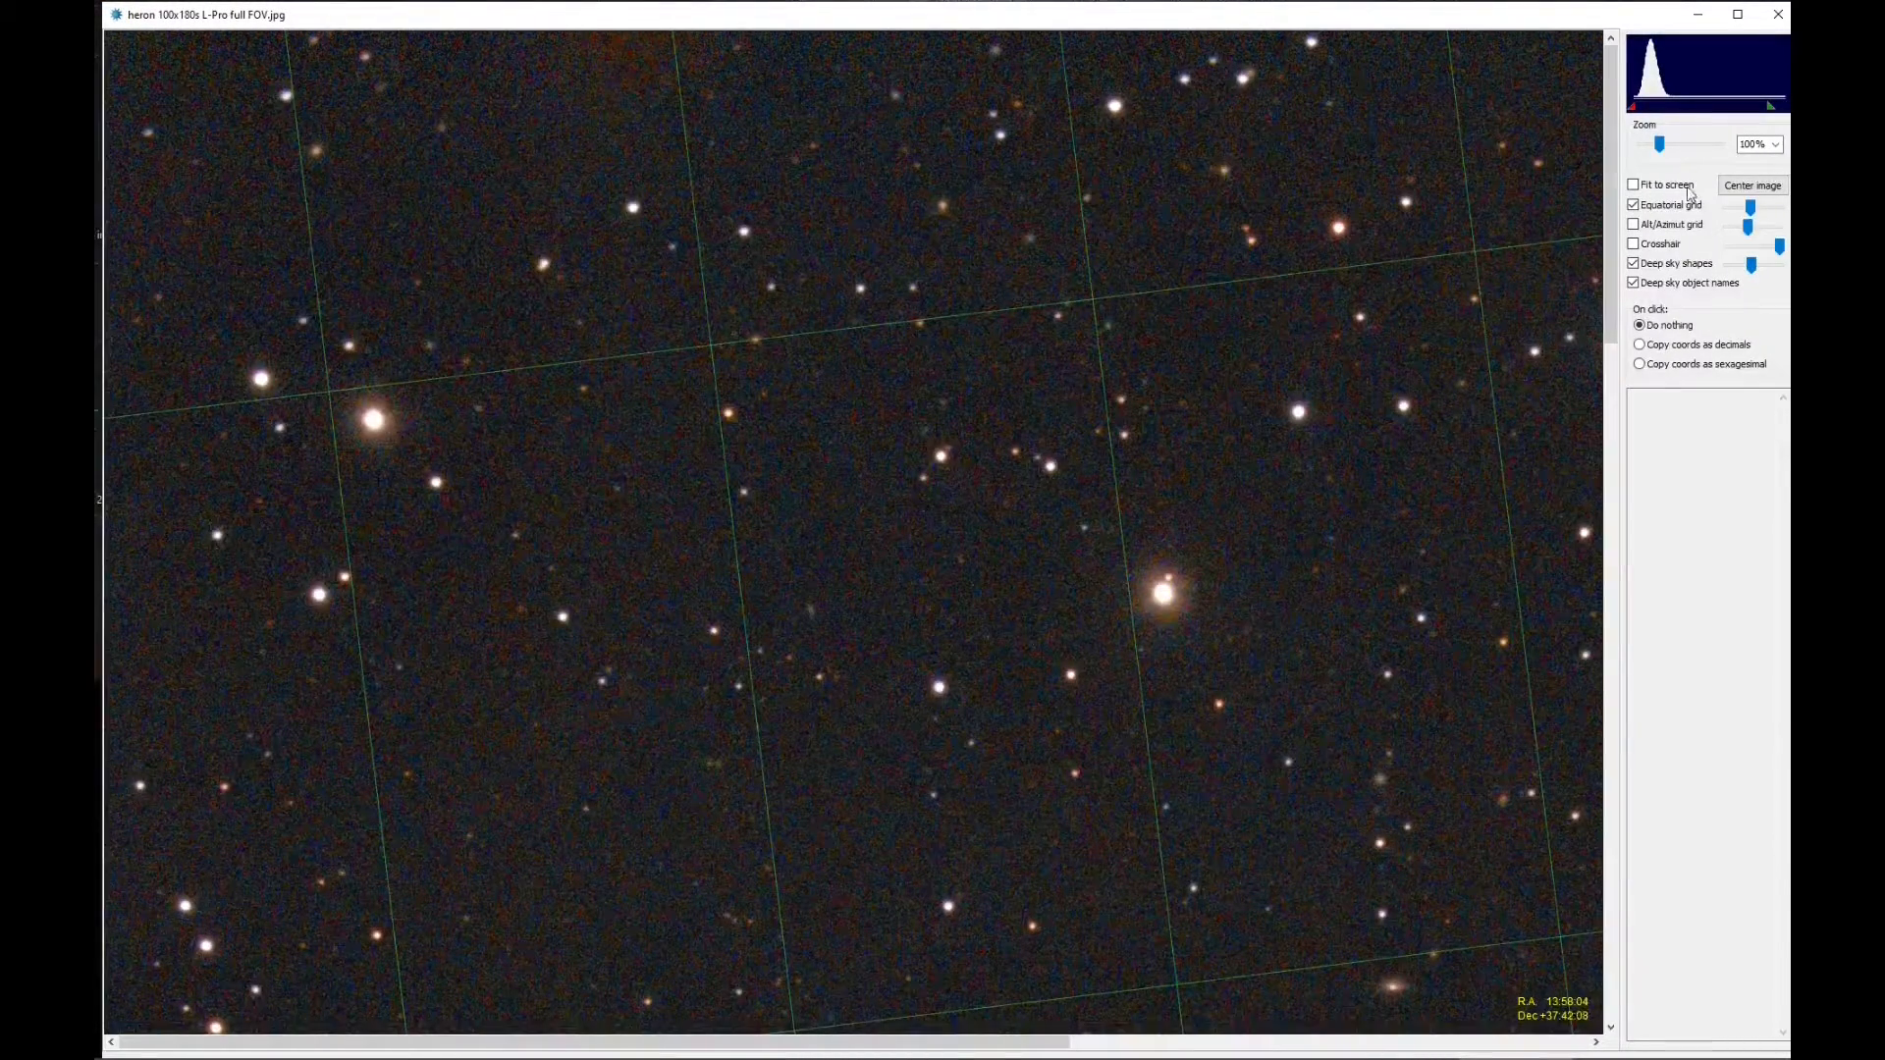
Show the object information for NGC 5395 and IC 4356, and fit the solved image to the screen
scroll(1625, 397, down, 4)
scroll(1631, 405, down, 6)
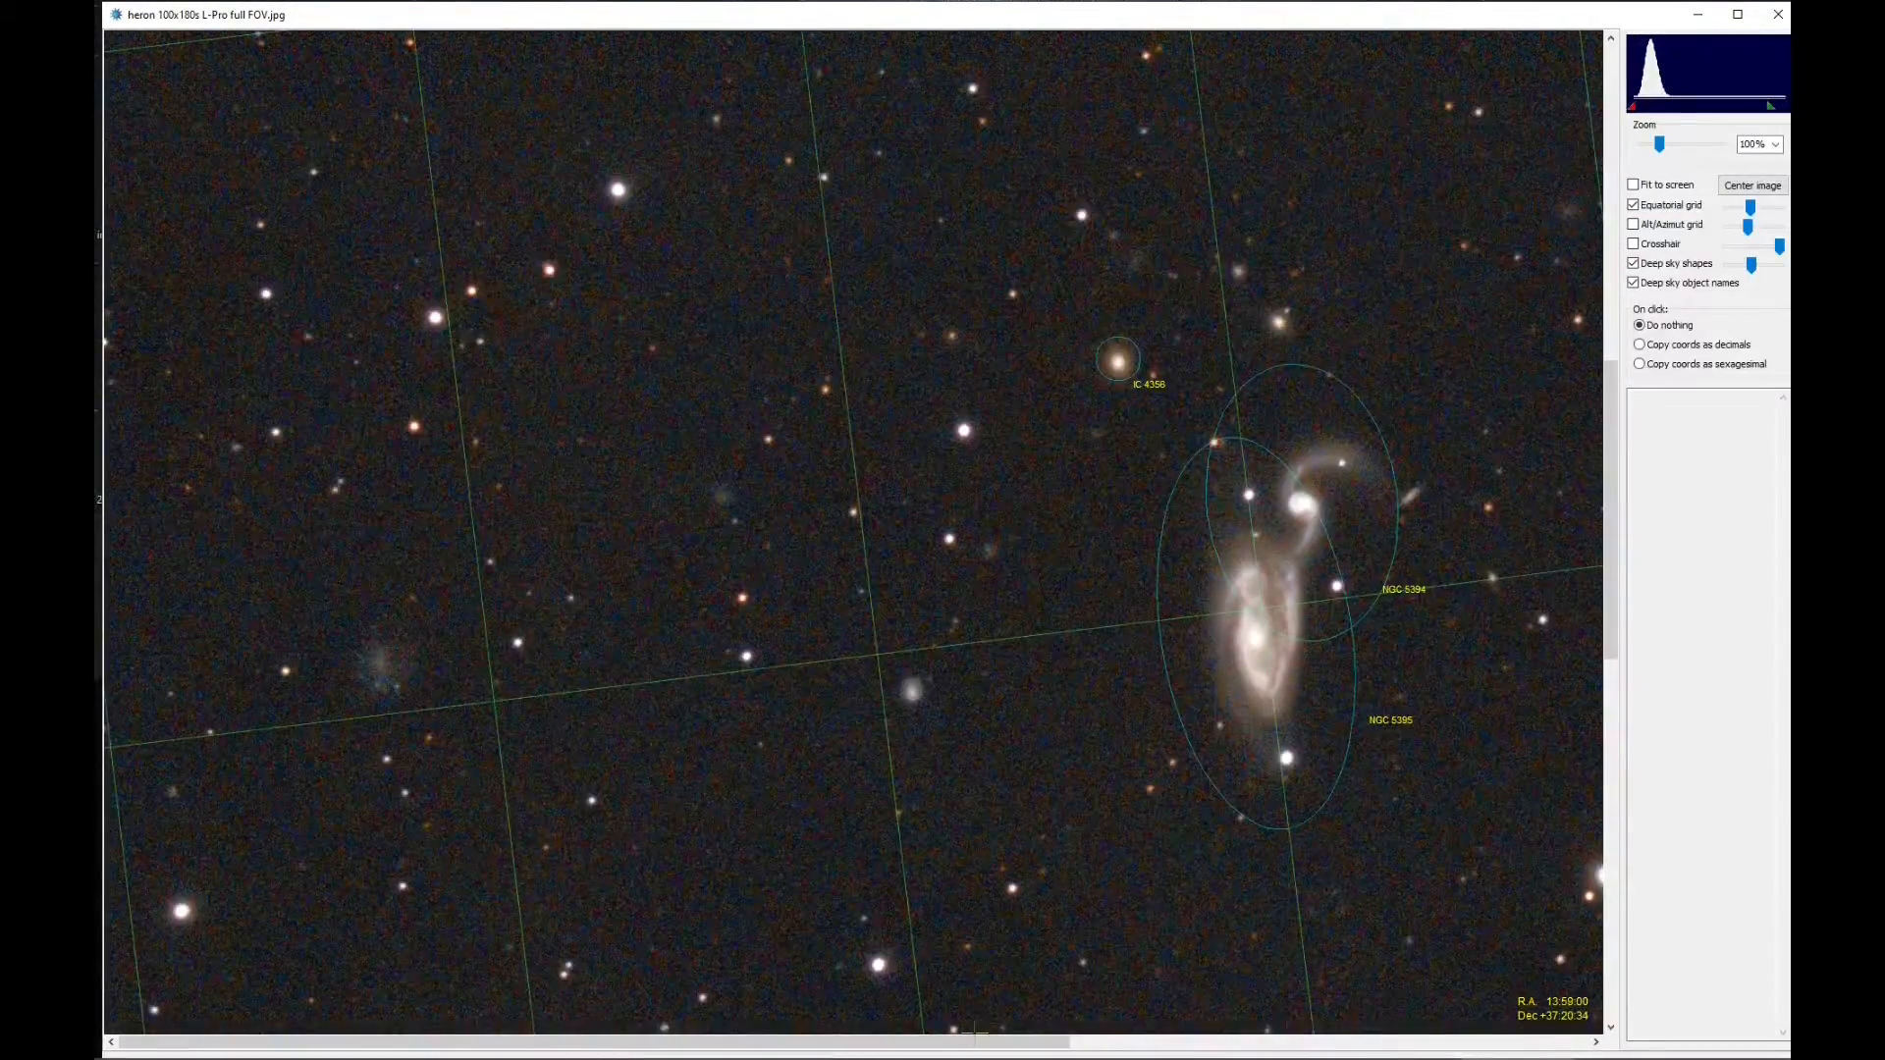
scroll(1176, 799, right, 3)
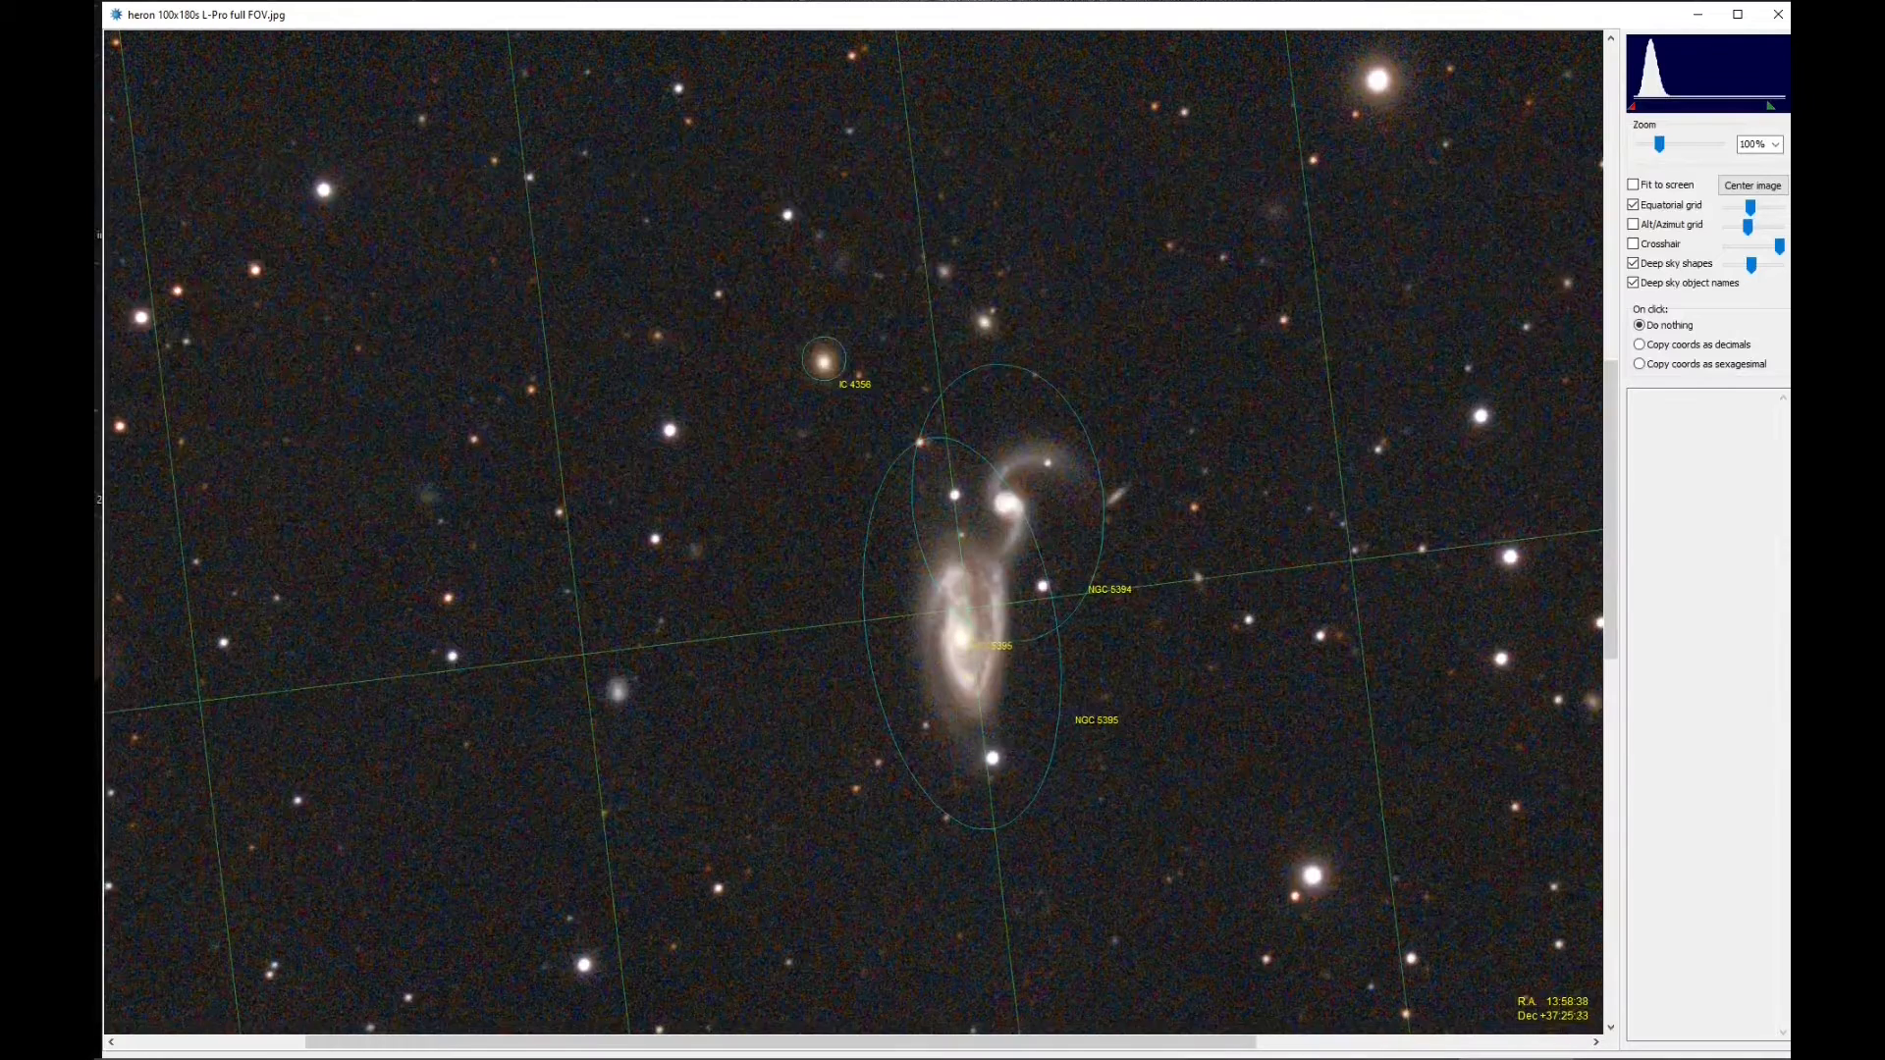
click(1042, 538)
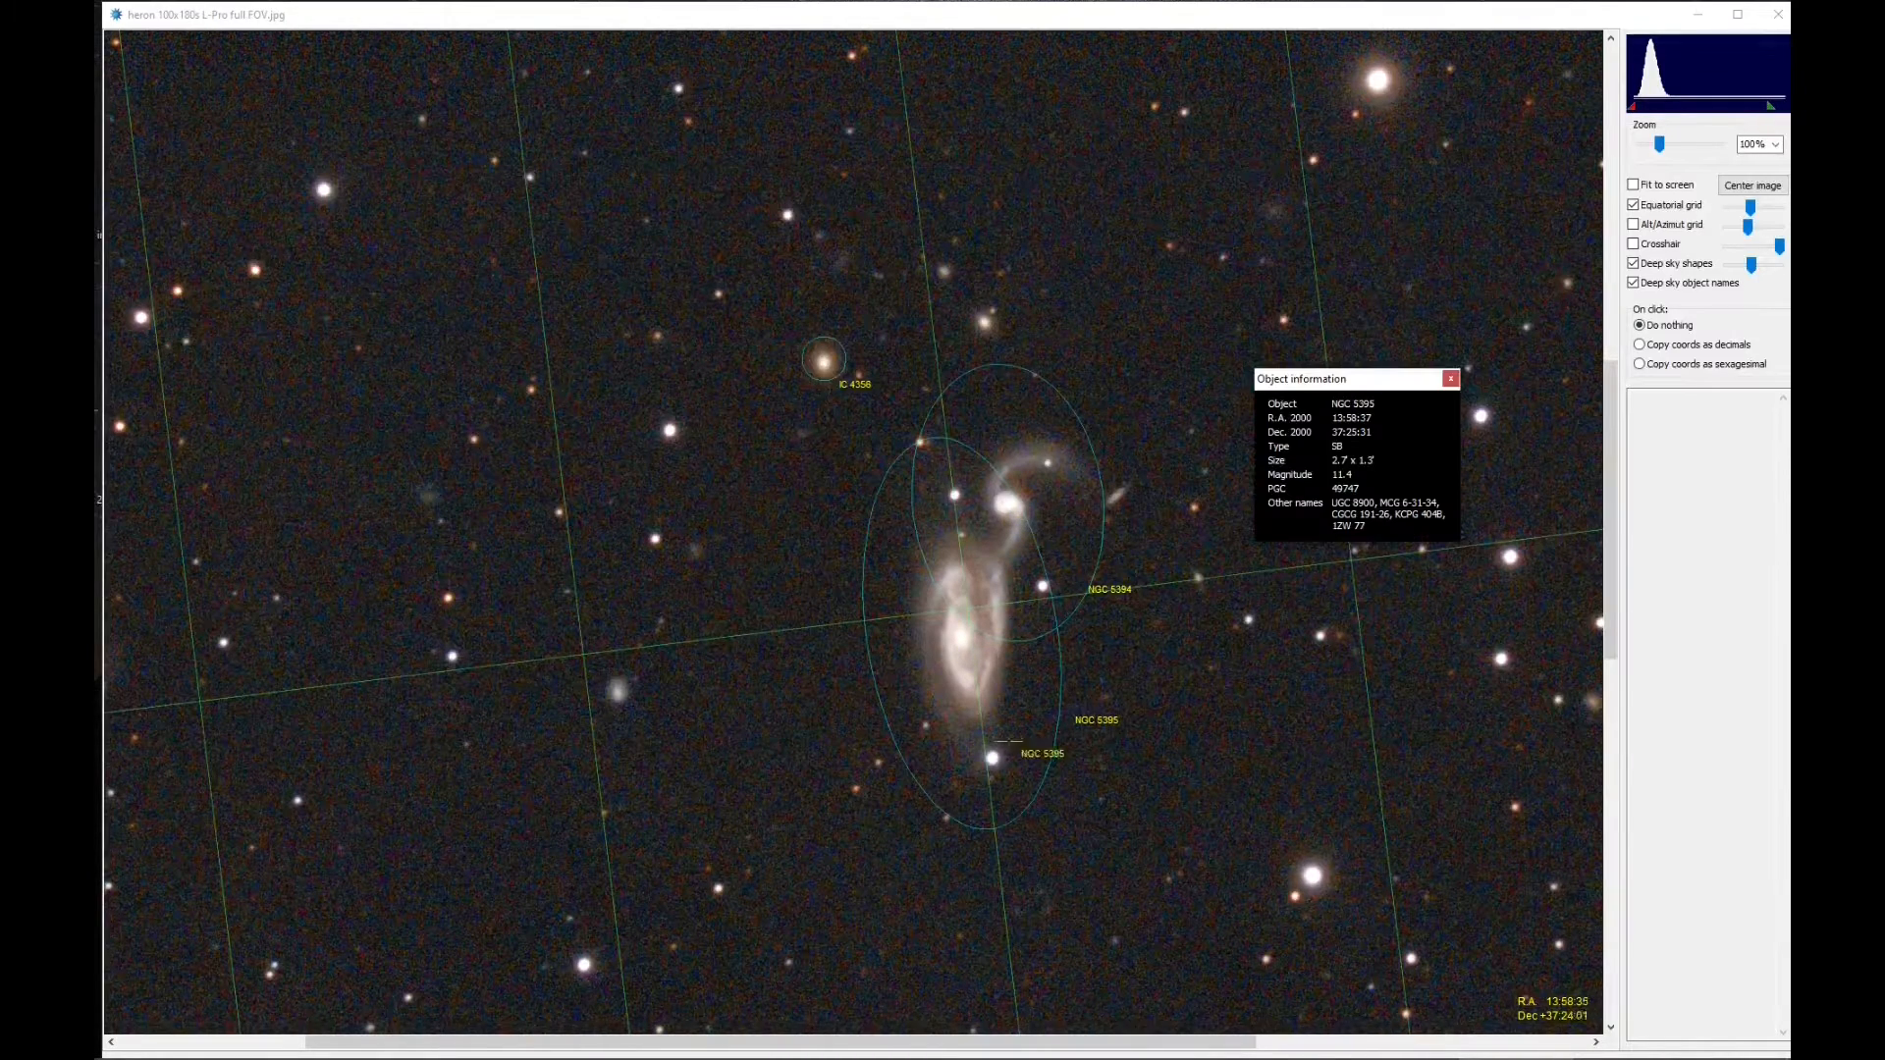
click(981, 712)
click(821, 384)
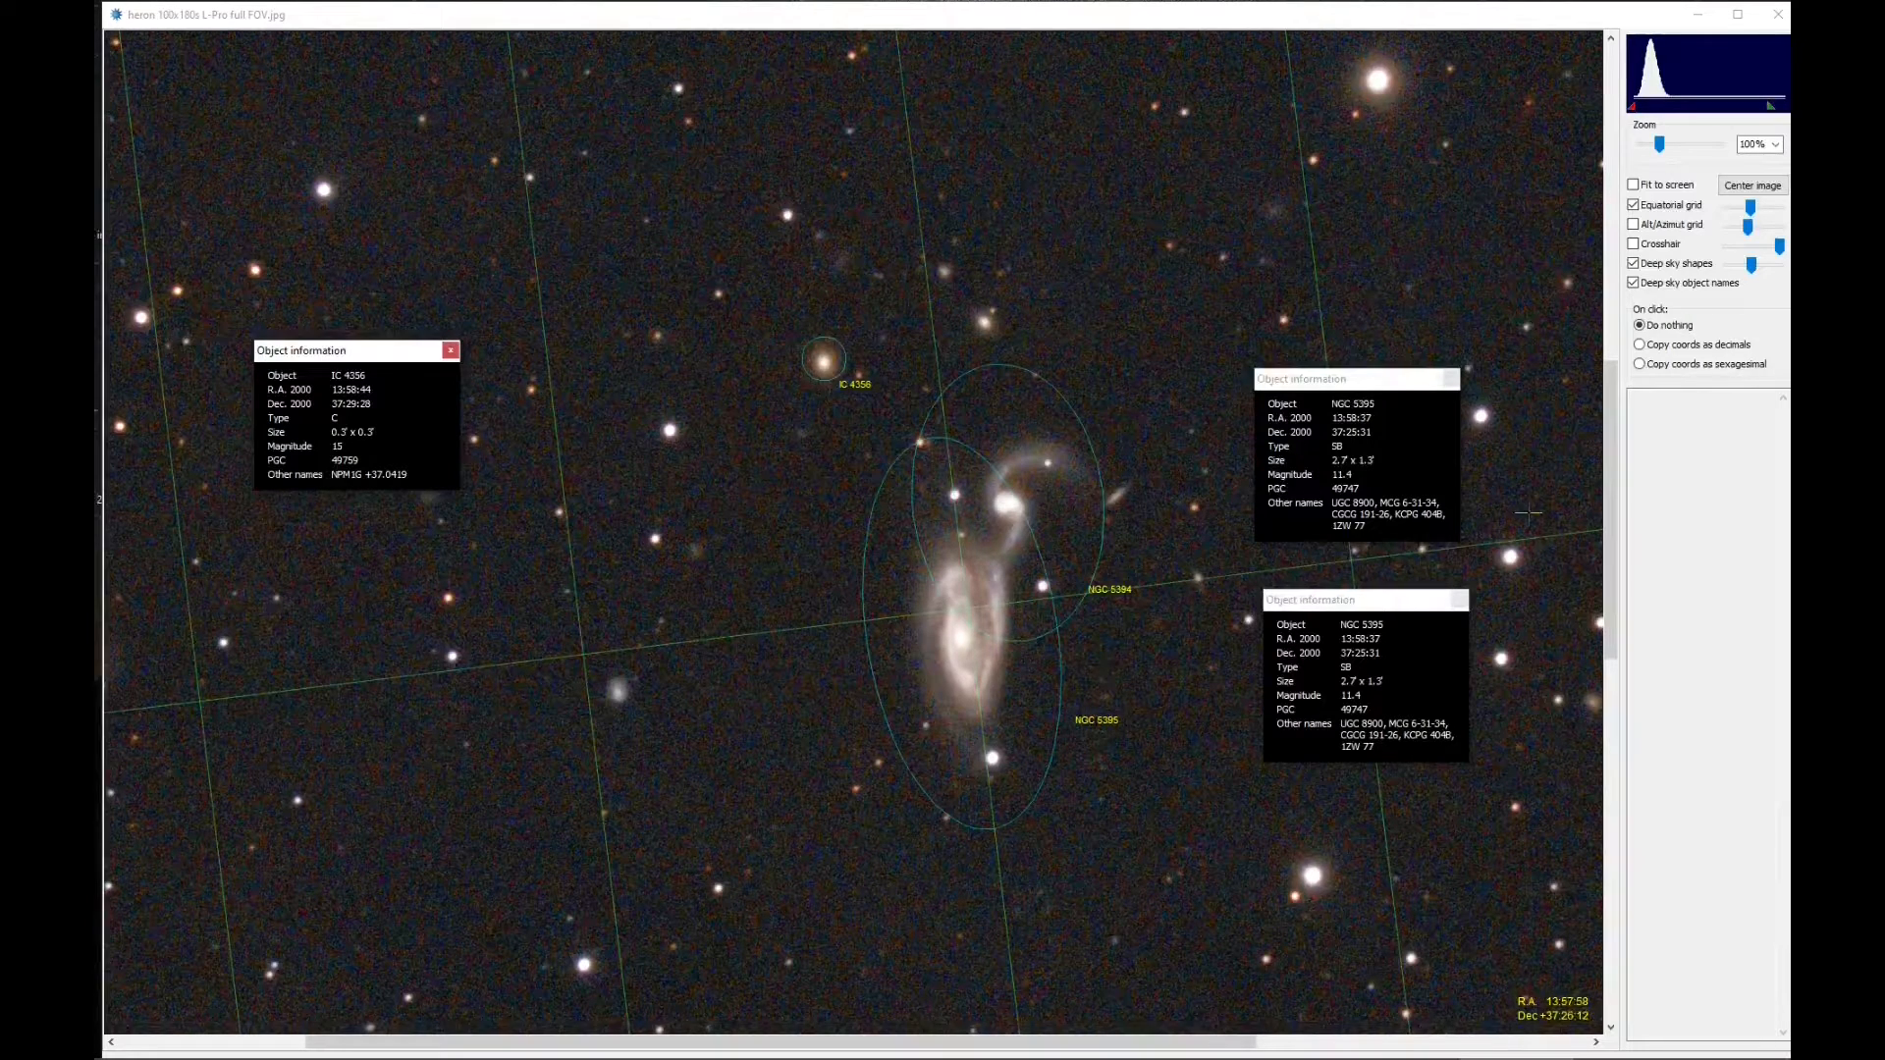
click(1634, 184)
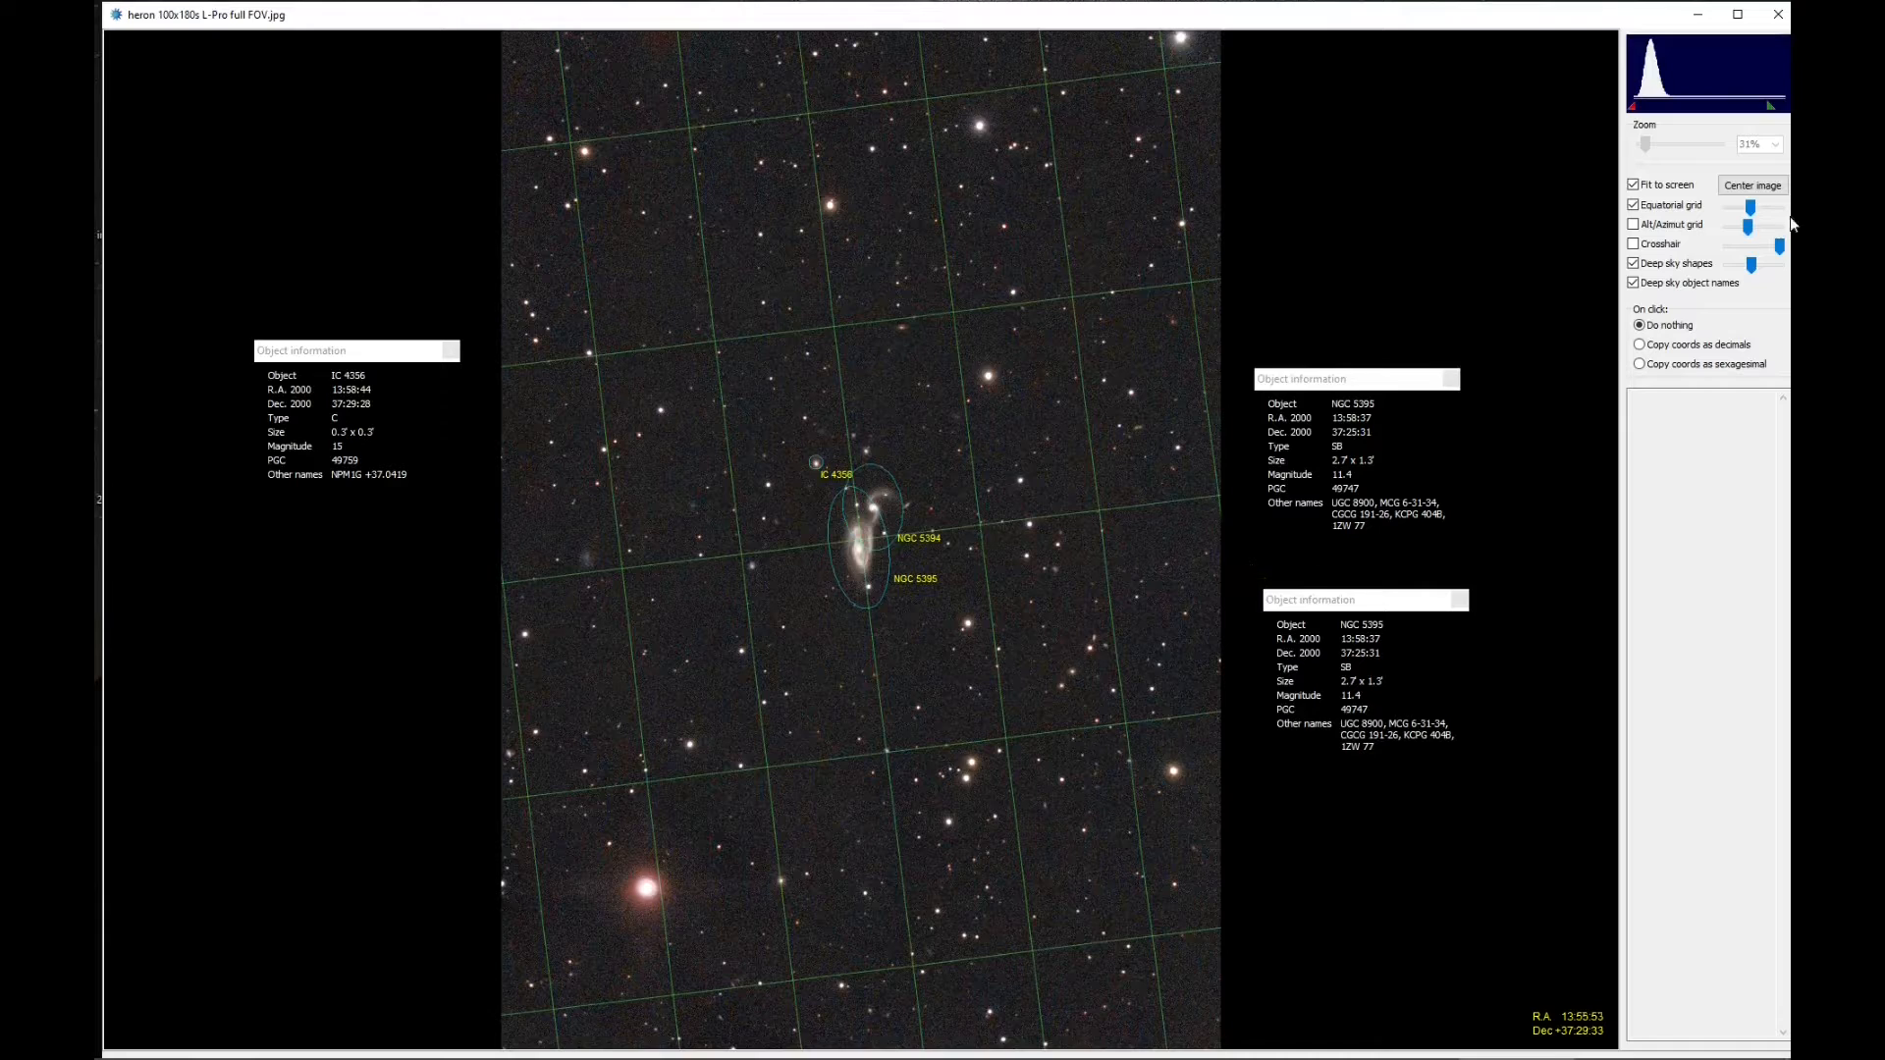
Switch to Siril and open heron 100x180s L-Pro full FOV.tif from the Siril Working Directory
click(1711, 8)
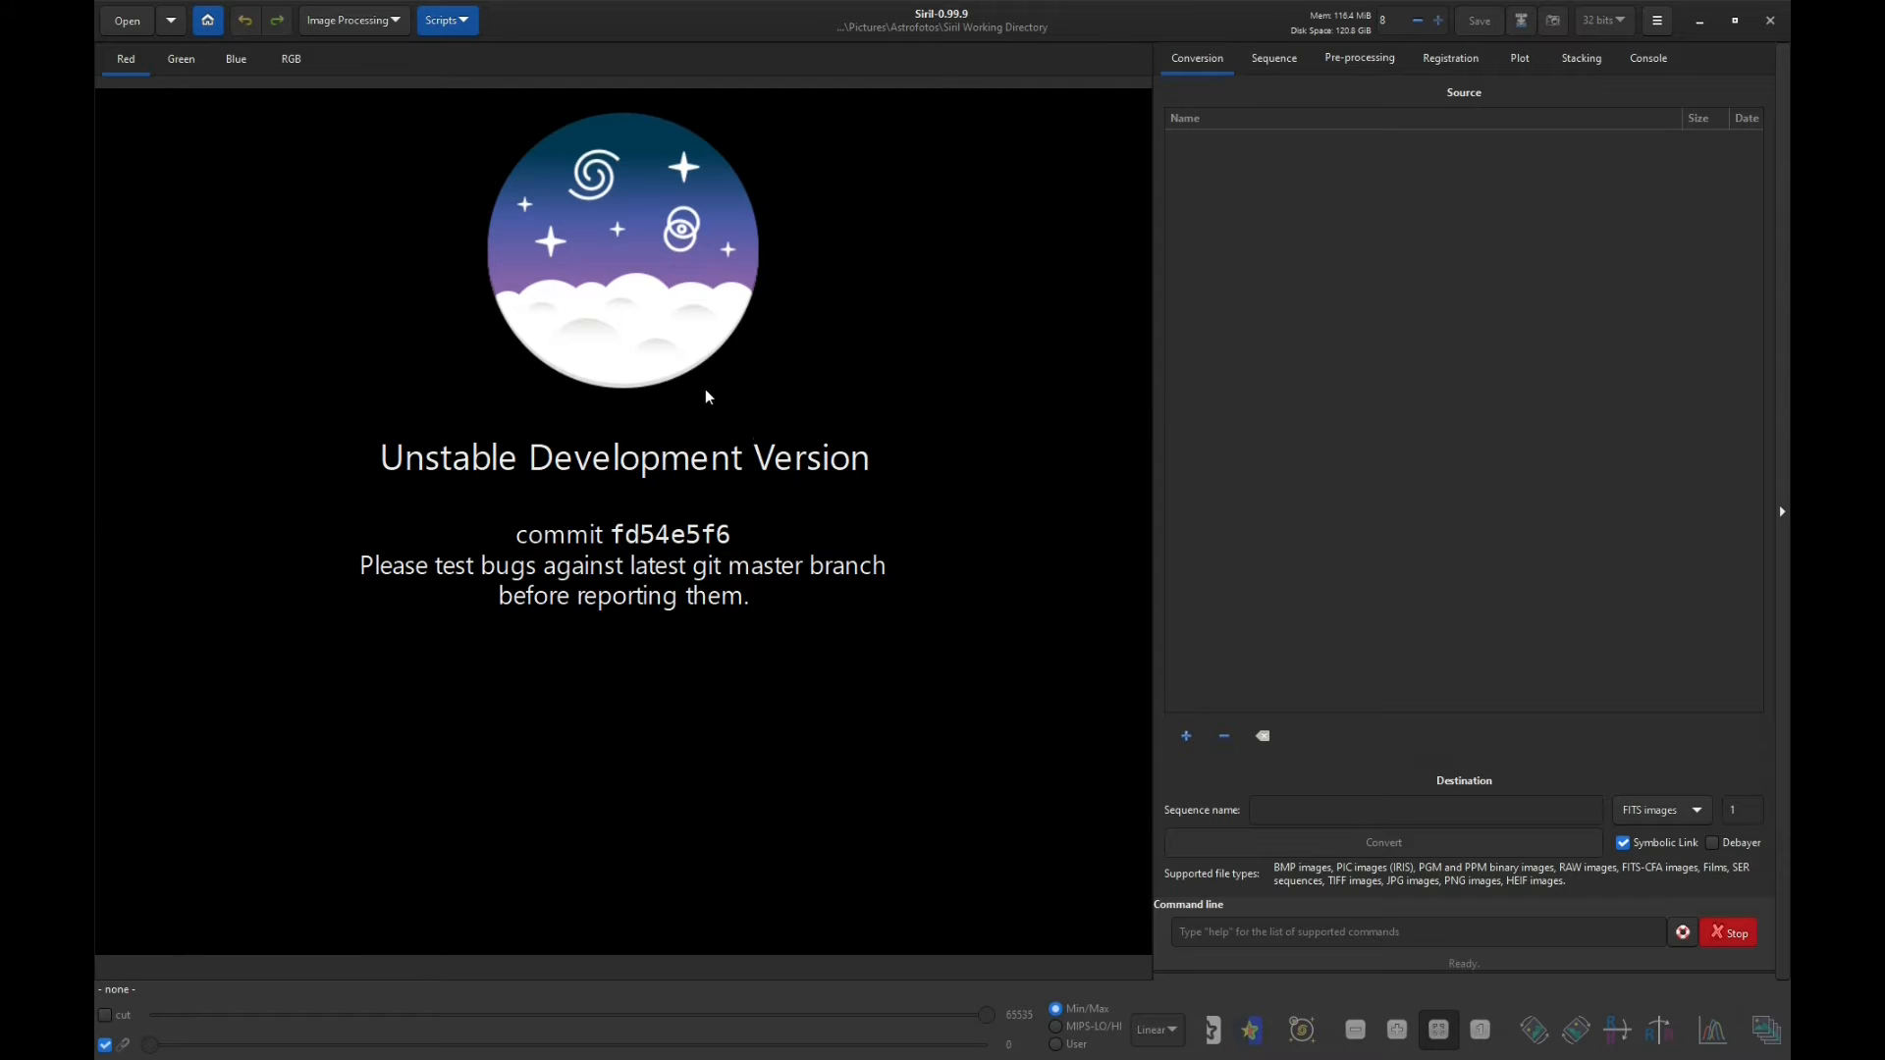
click(134, 26)
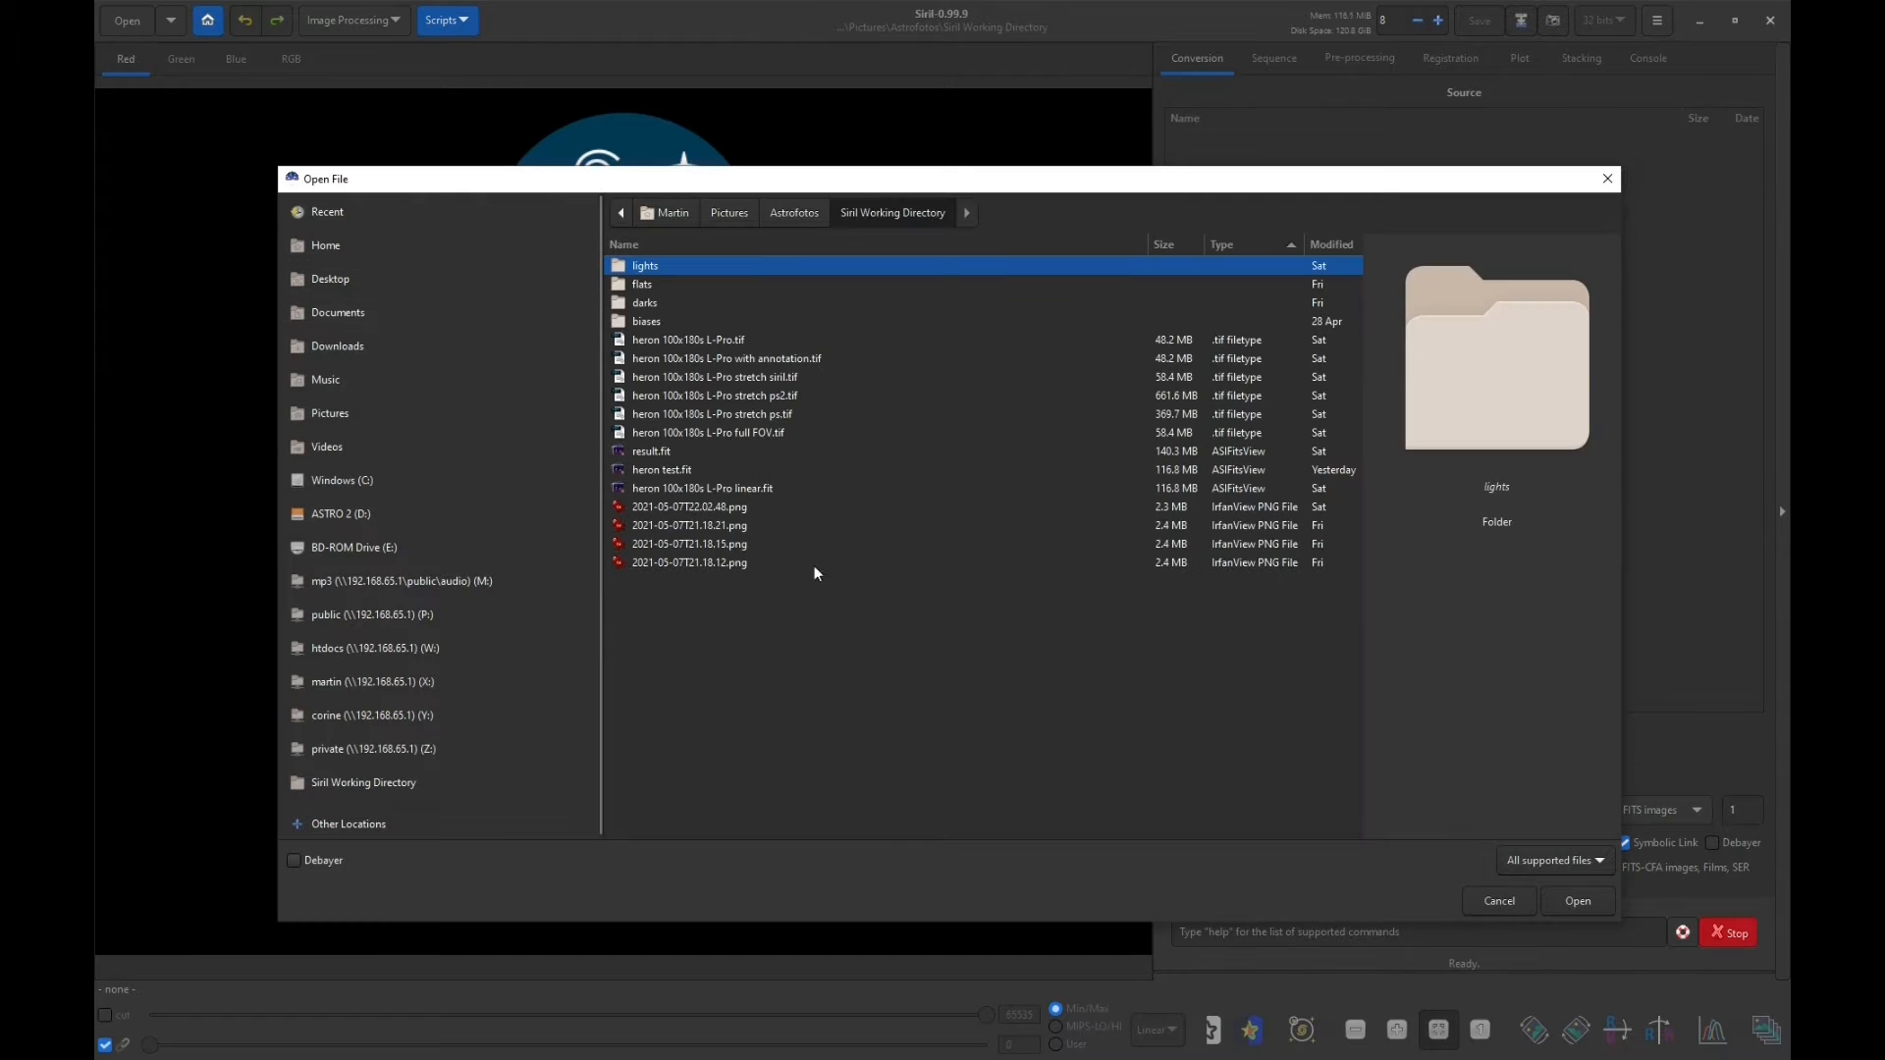
double_click(707, 432)
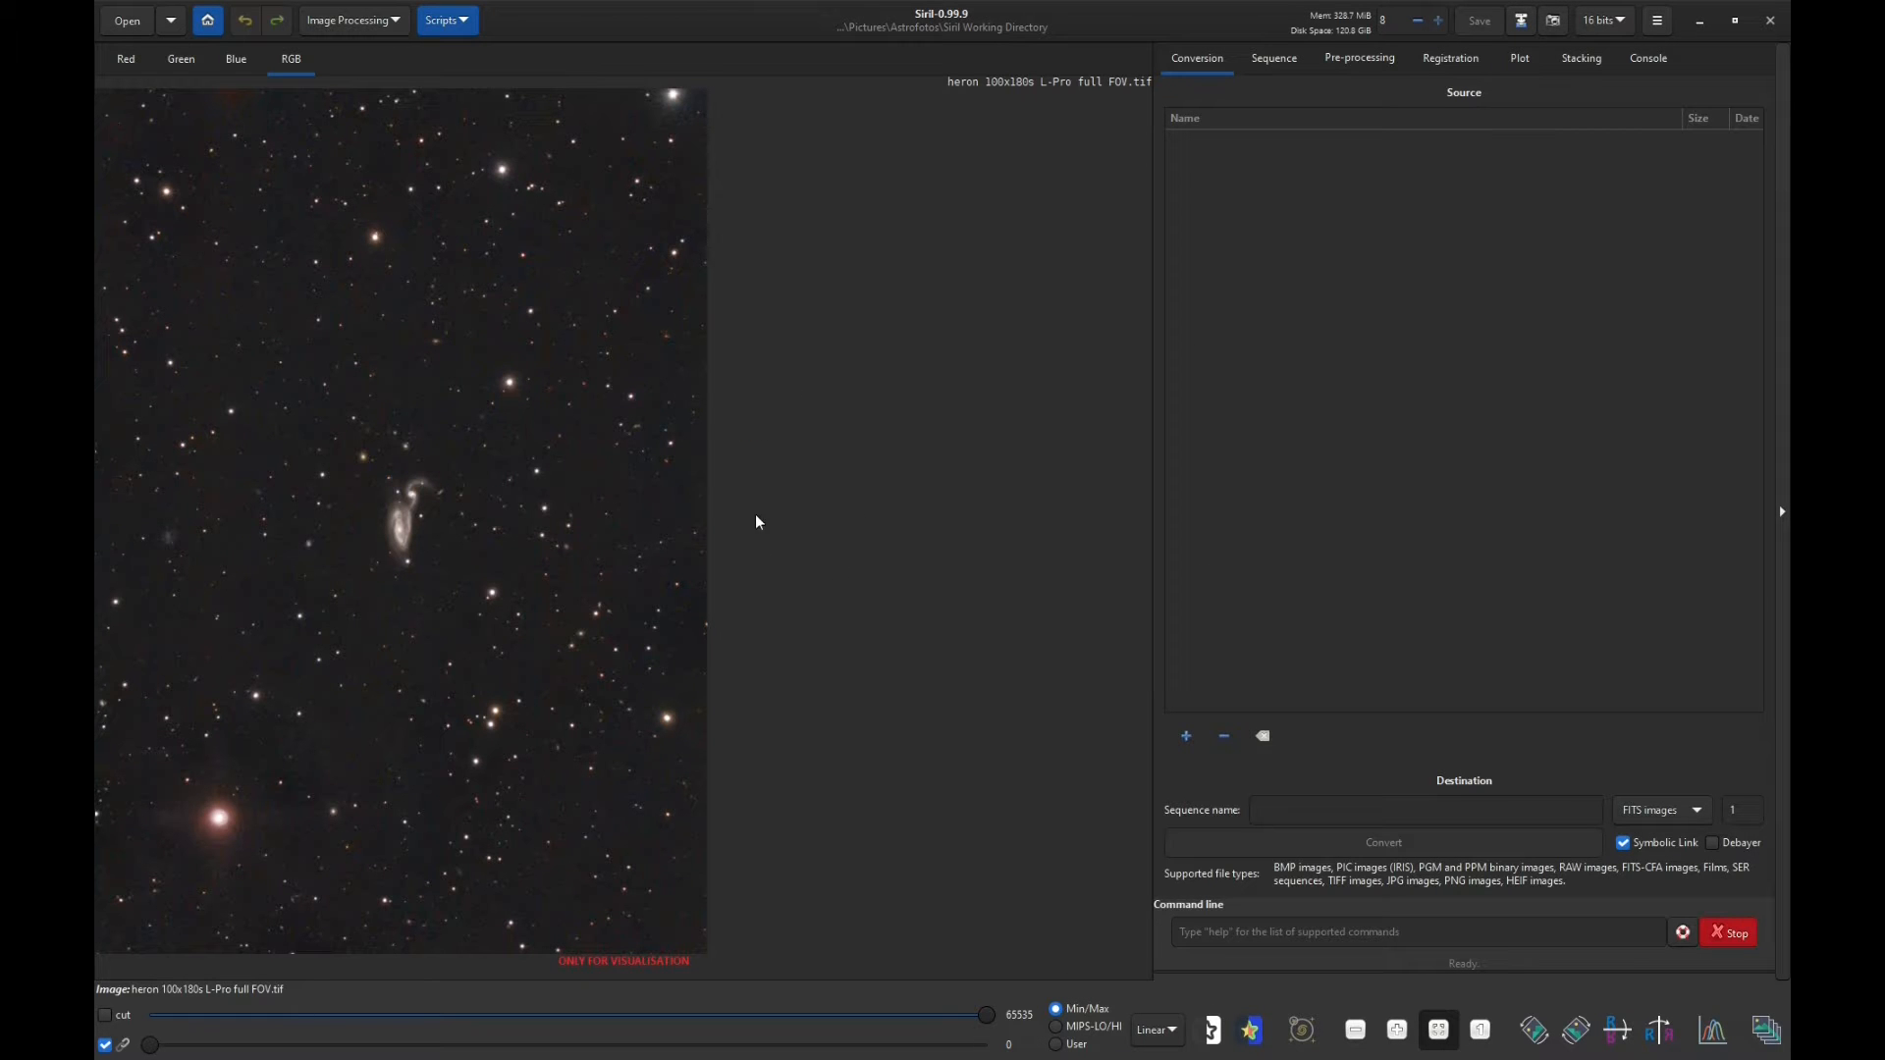
Open the Image Plate Solver, look up the object arp84, and select the Simbad entry APG 84 for the coordinates
click(1659, 23)
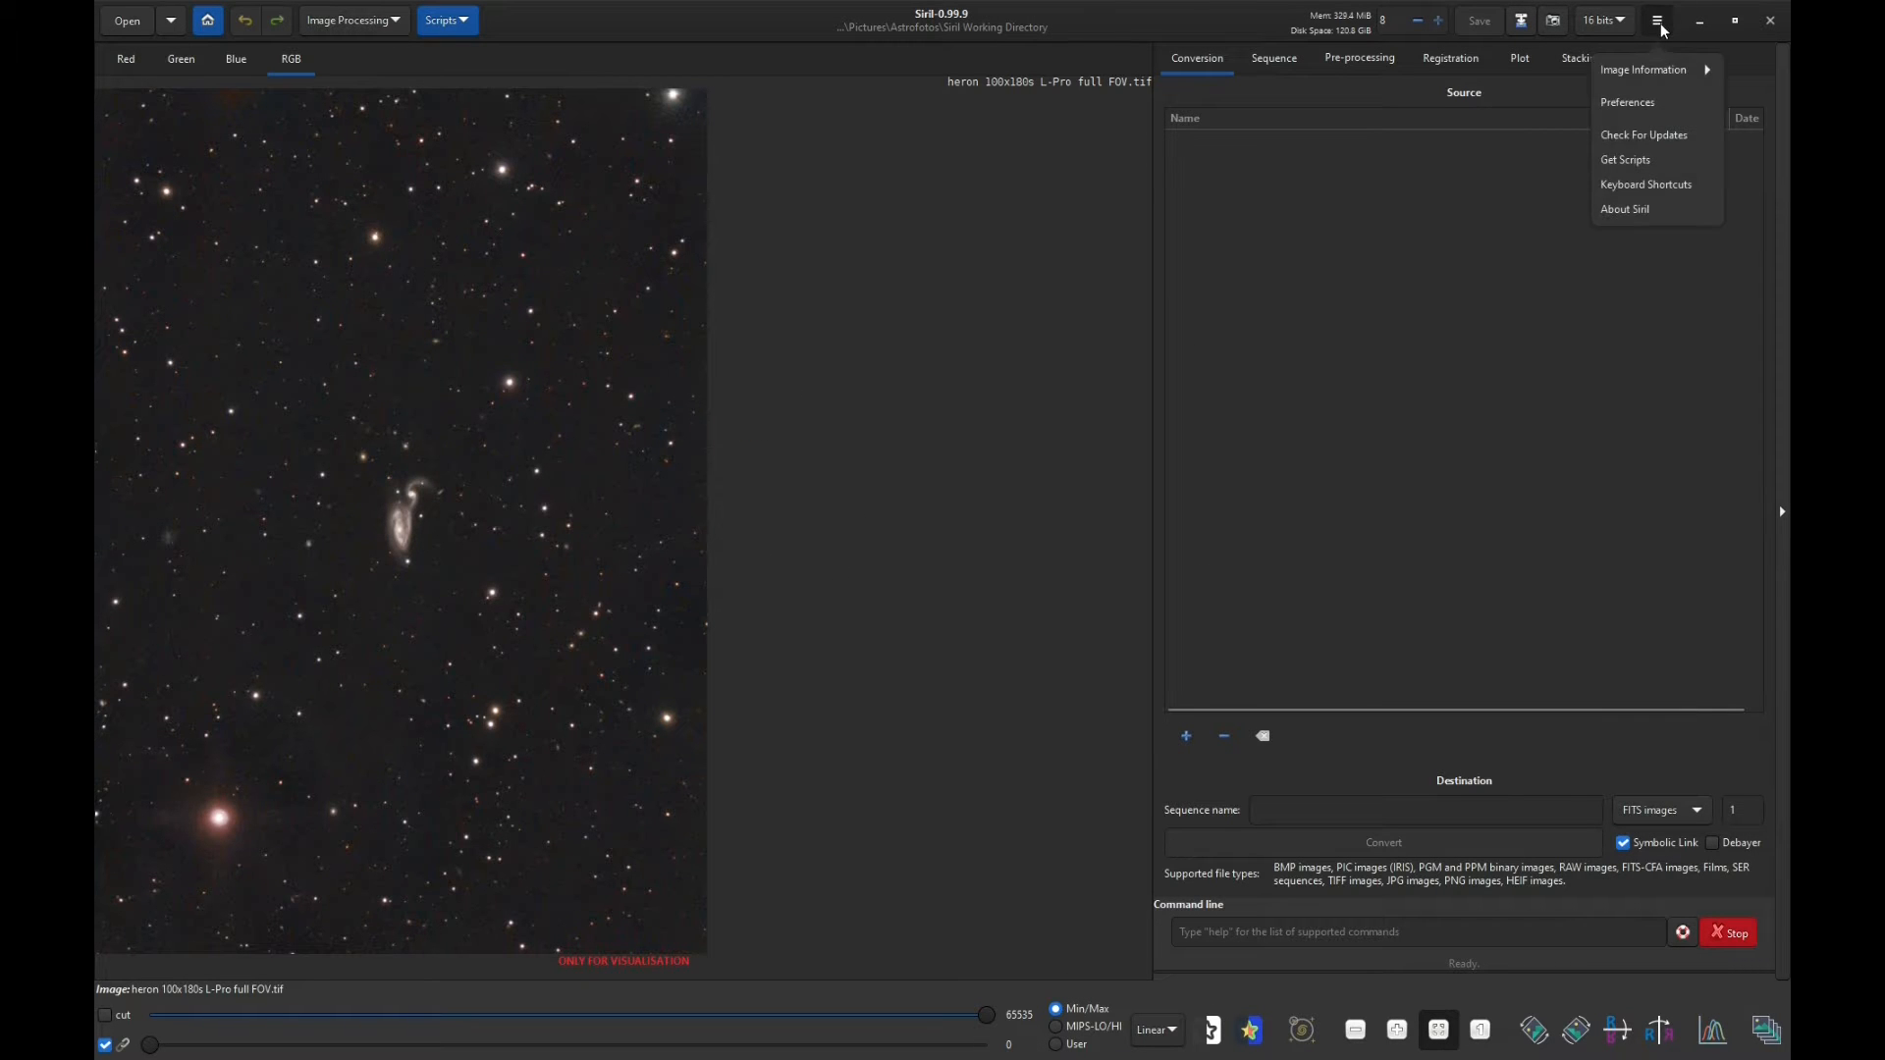
click(1647, 67)
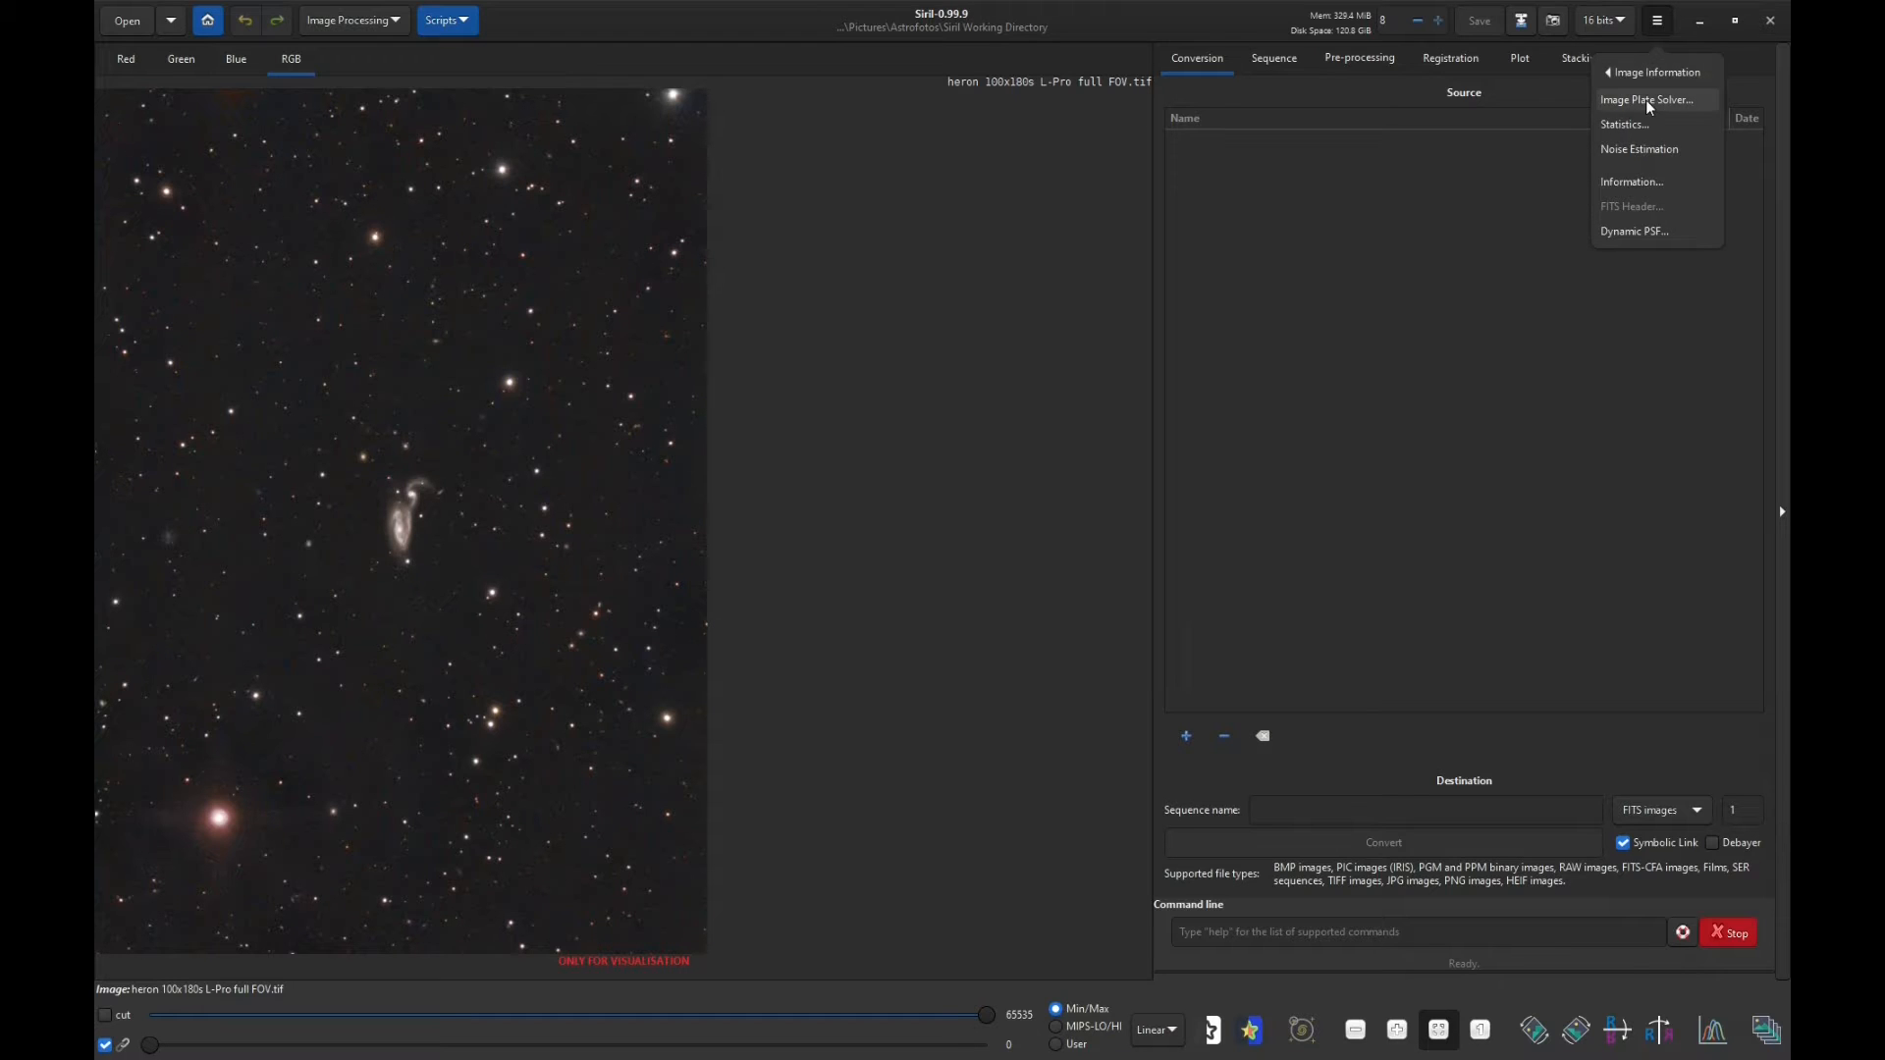
click(1645, 98)
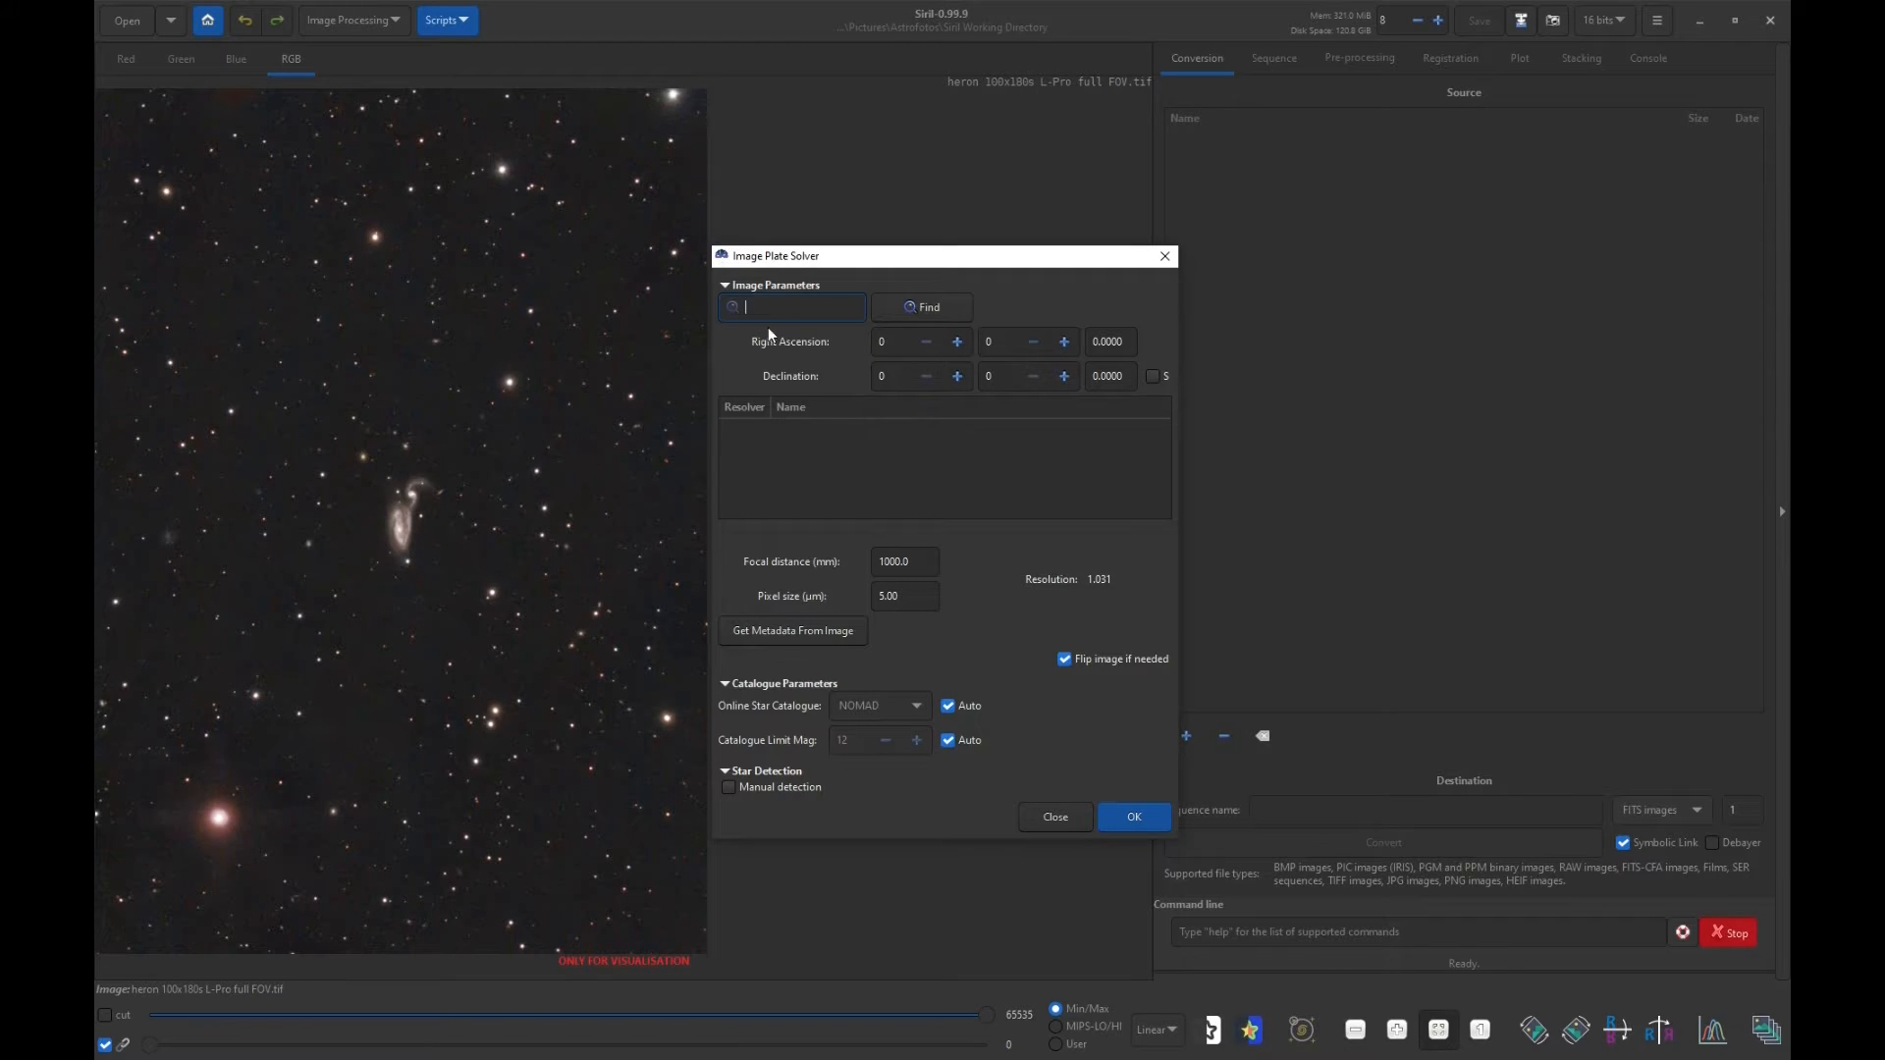
text(arp84)
click(913, 307)
click(753, 432)
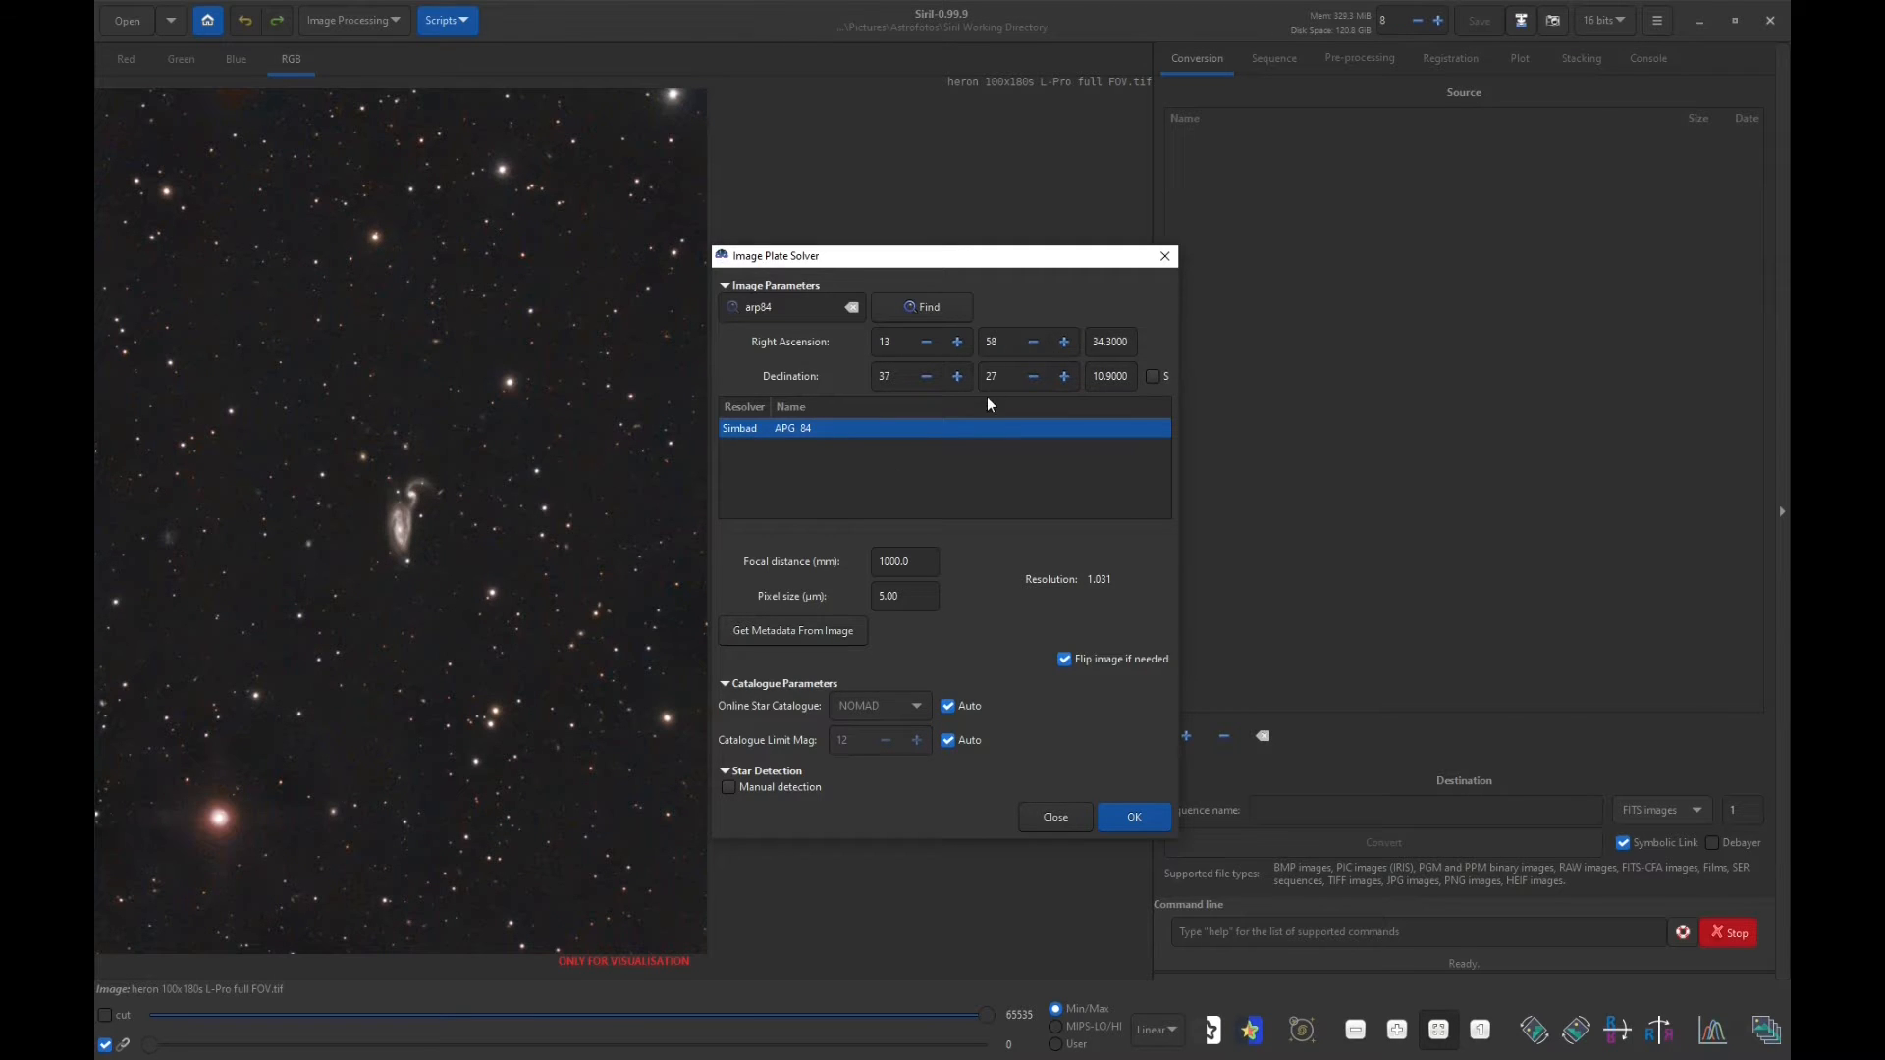
Set the focal distance to 1280 mm and the pixel size to 4.63 µm, and run the plate solve
drag(915, 562, 803, 558)
text(1280)
key(Tab)
text(4.63)
key(Return)
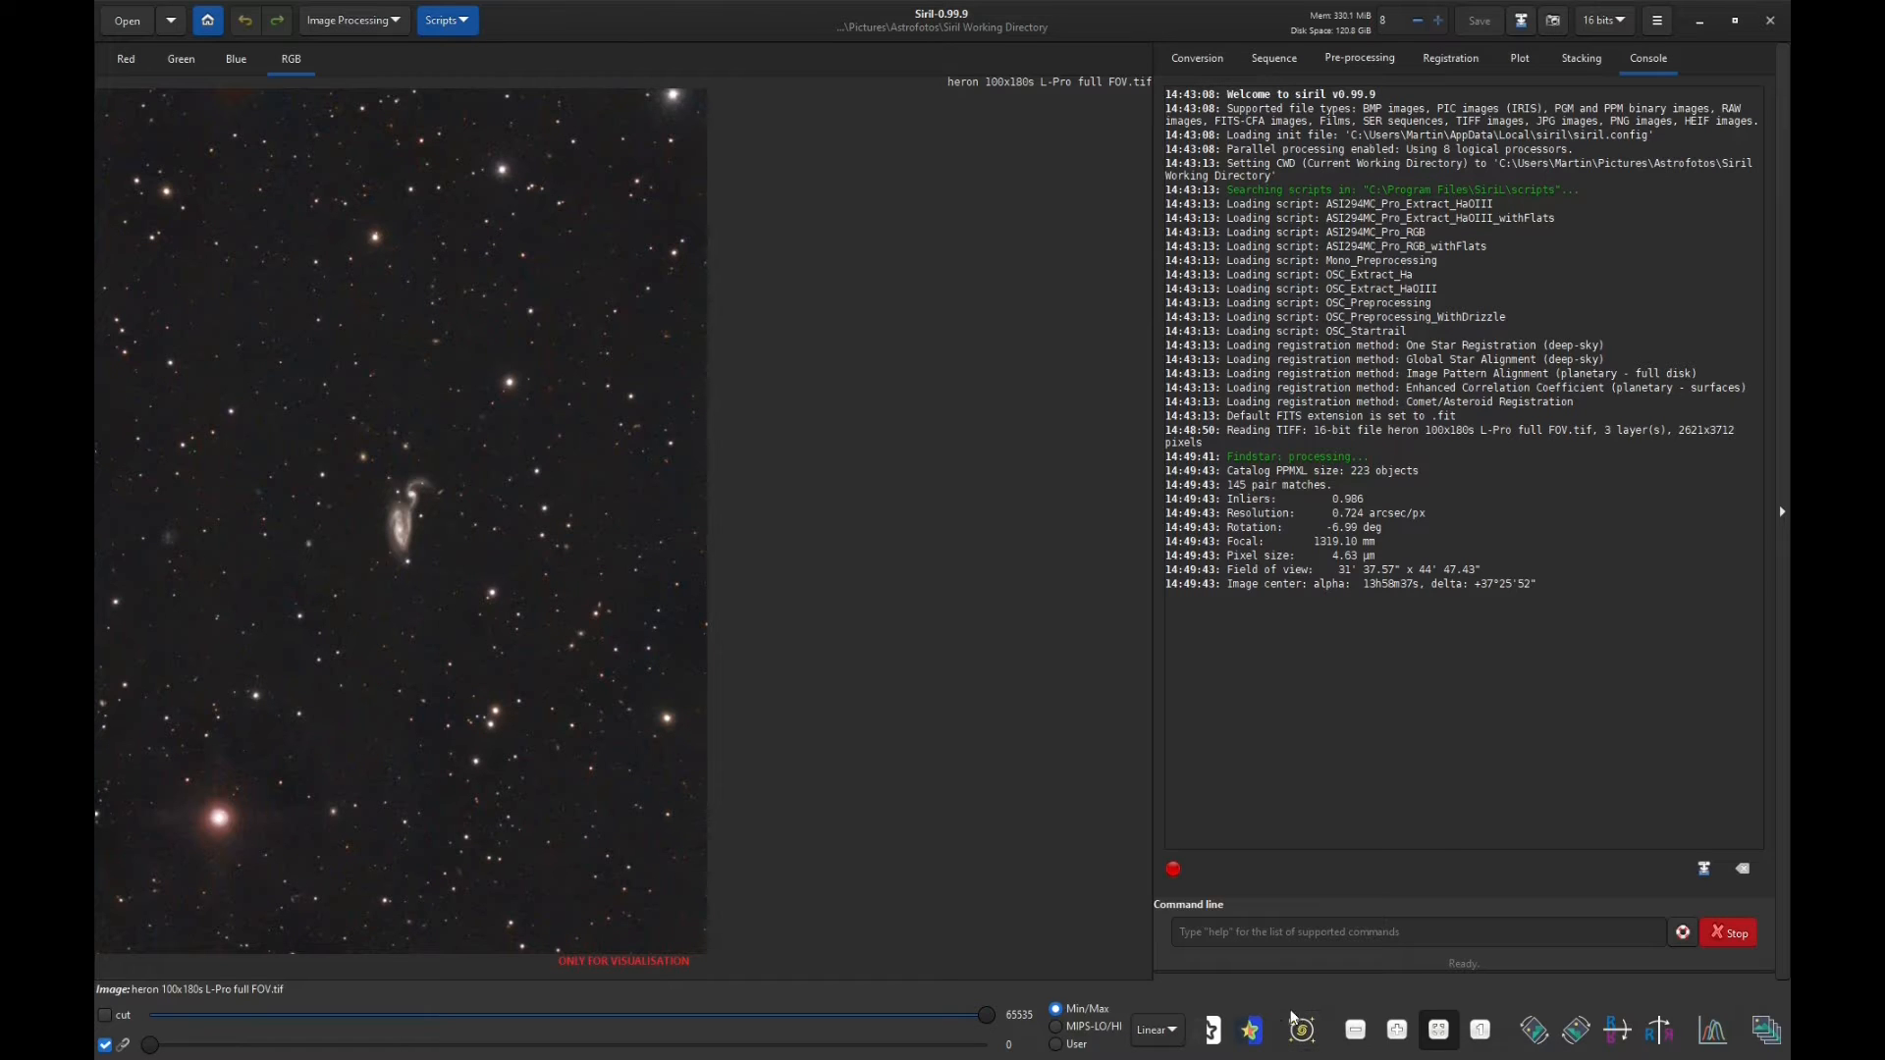
Overlay the celestial object names on the solved image and view it closer in the green channel
click(1311, 1047)
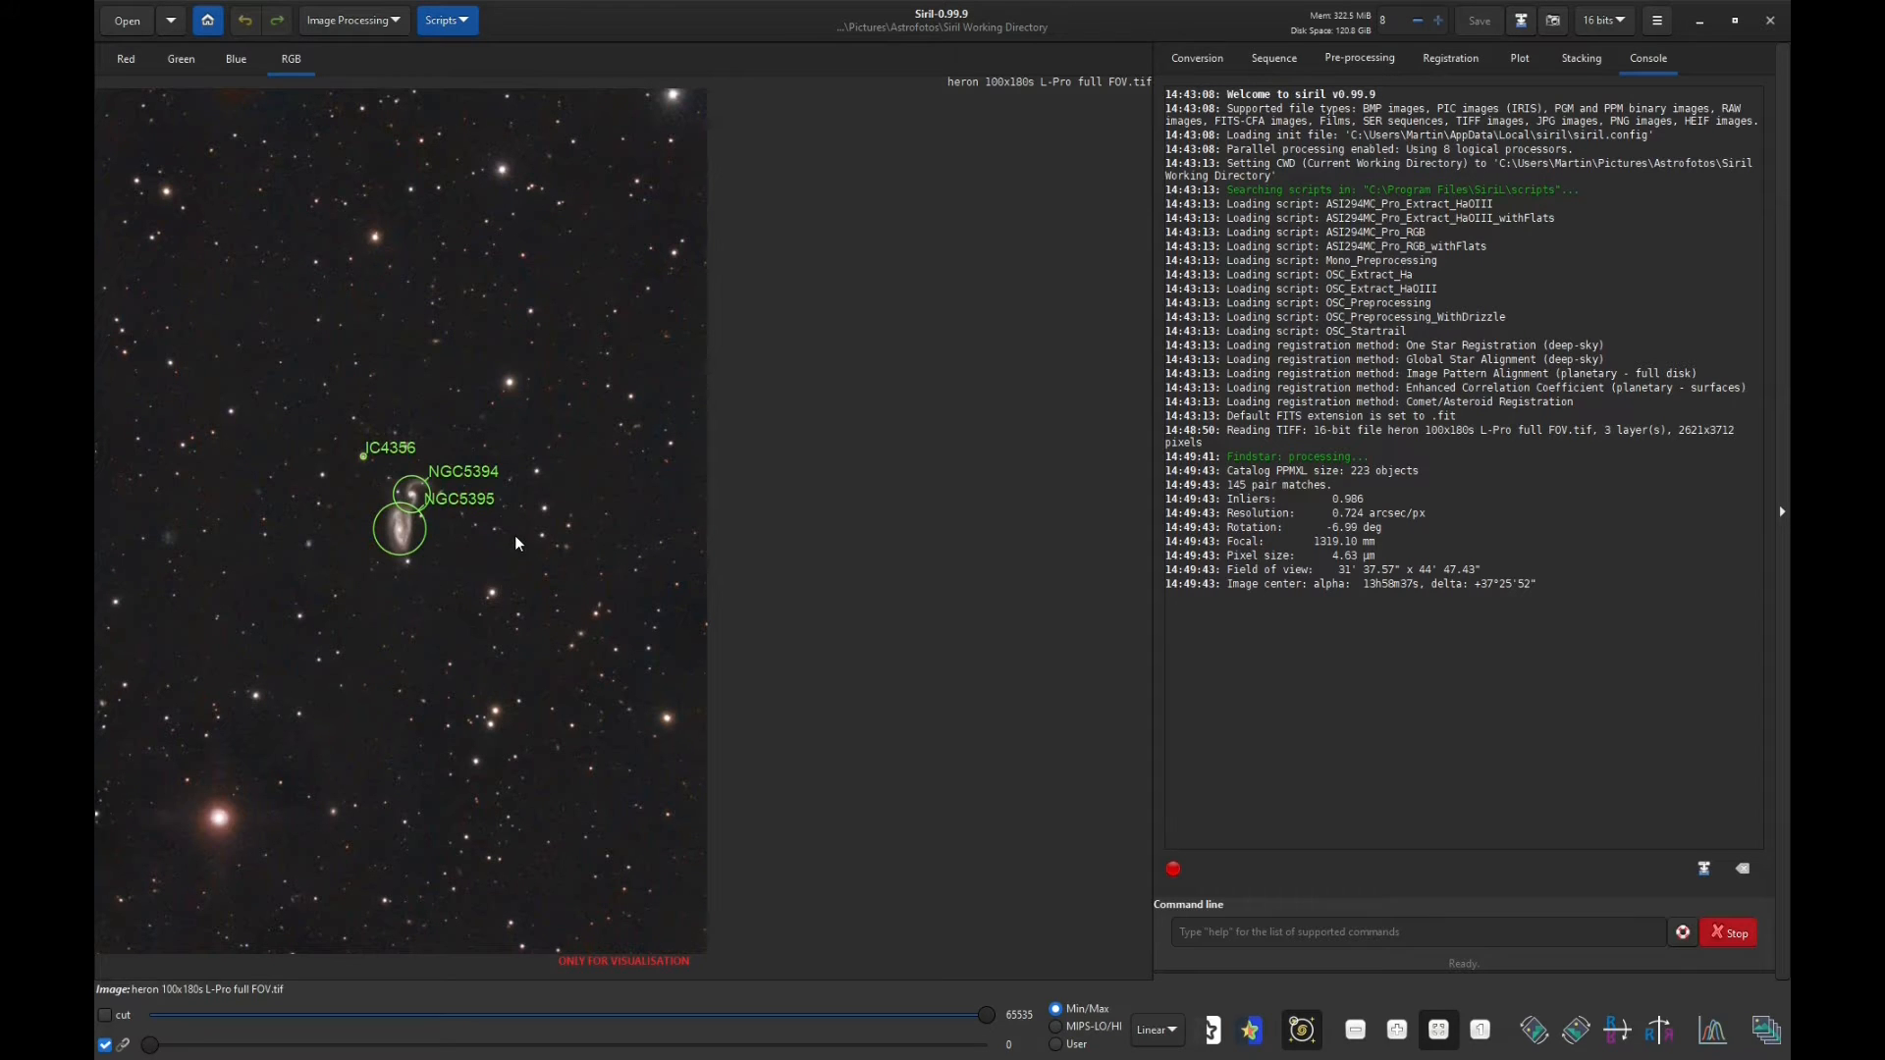
click(180, 61)
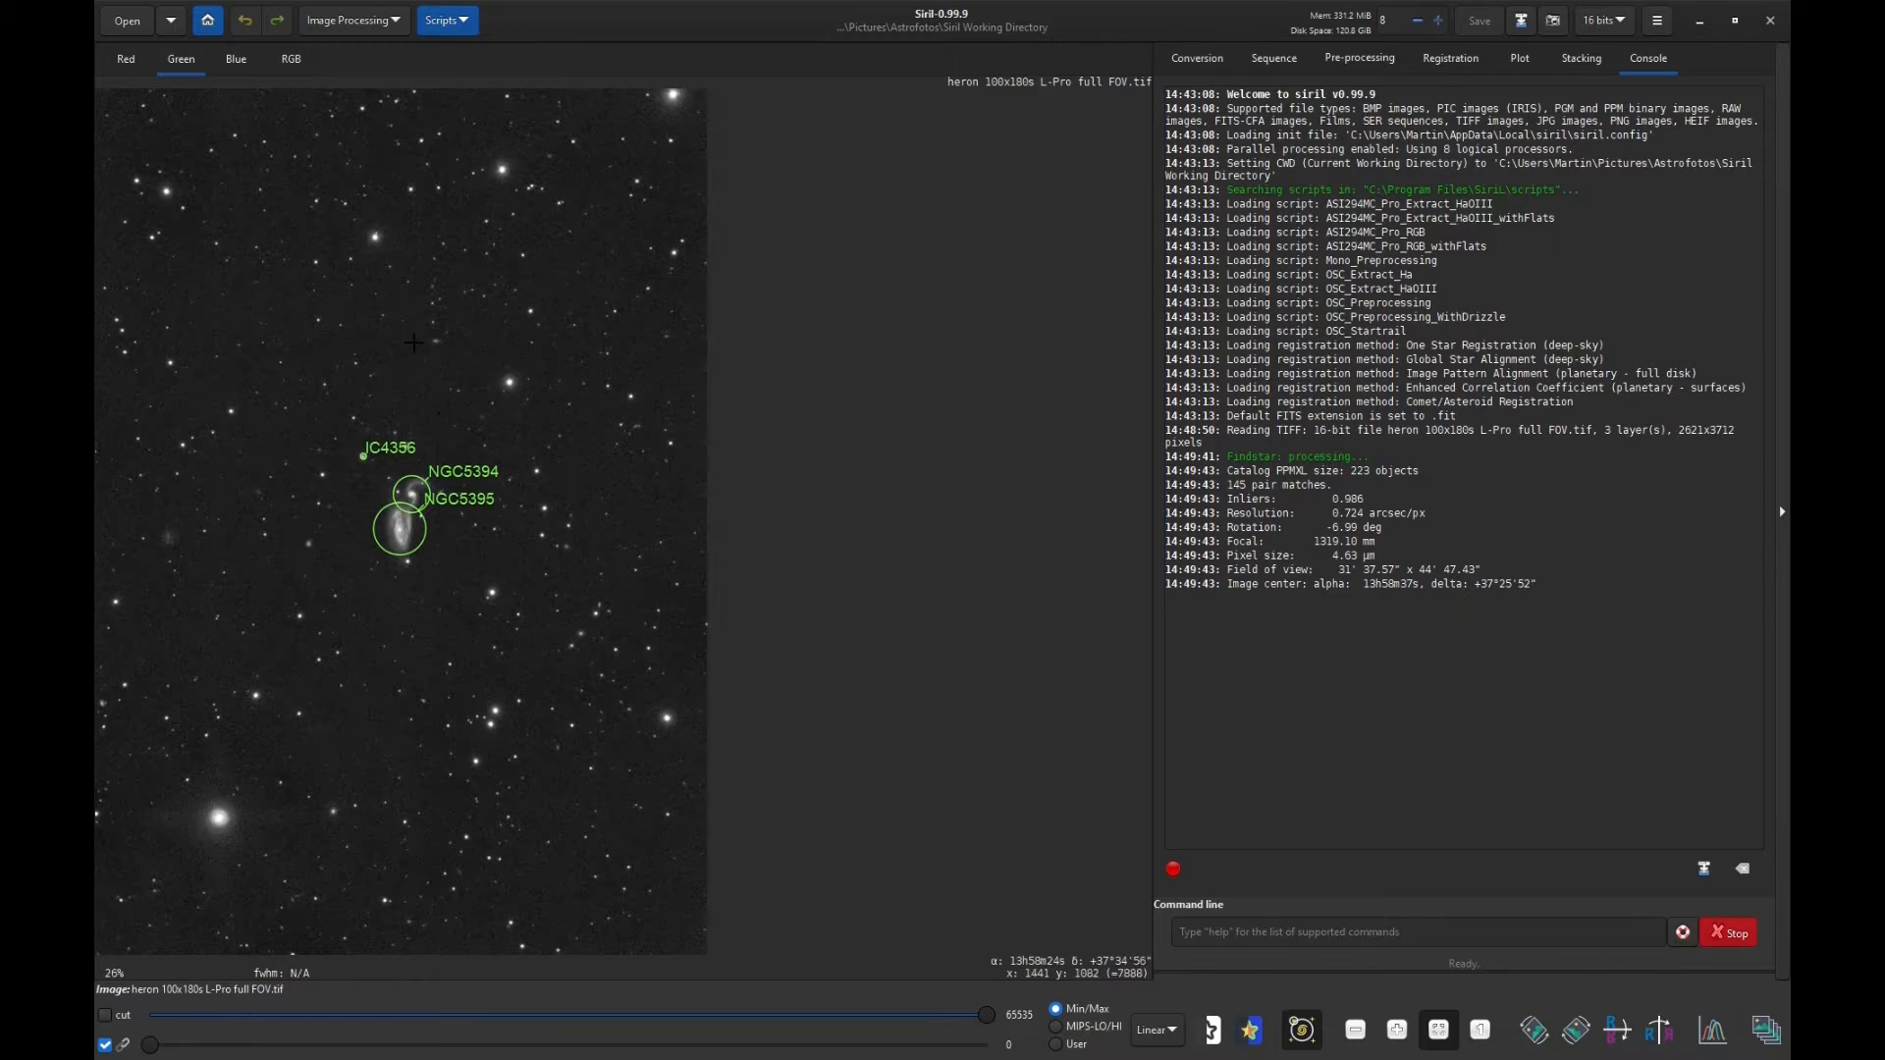
scroll(413, 335, up, 3)
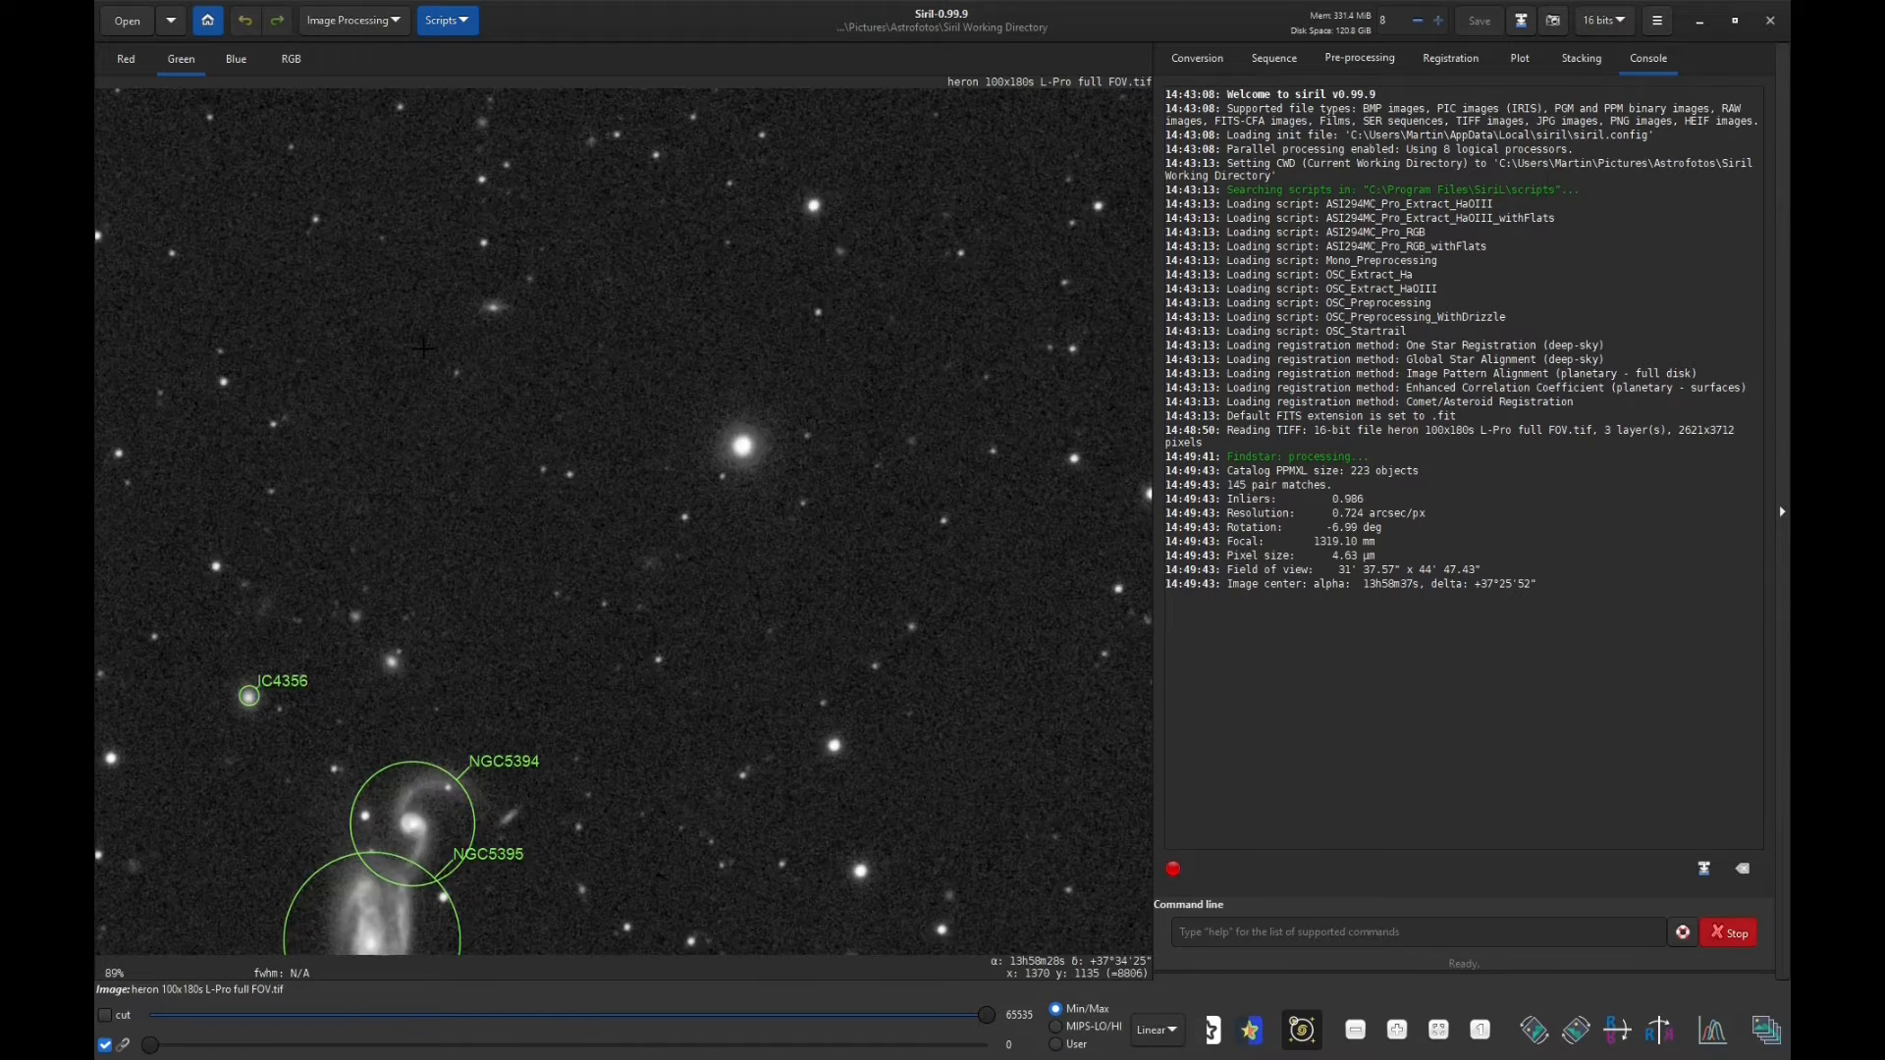
Run a PSF on the small edge-on galaxy above IC4356 and look up its coordinates in SIMBAD
scroll(423, 347, down, 1)
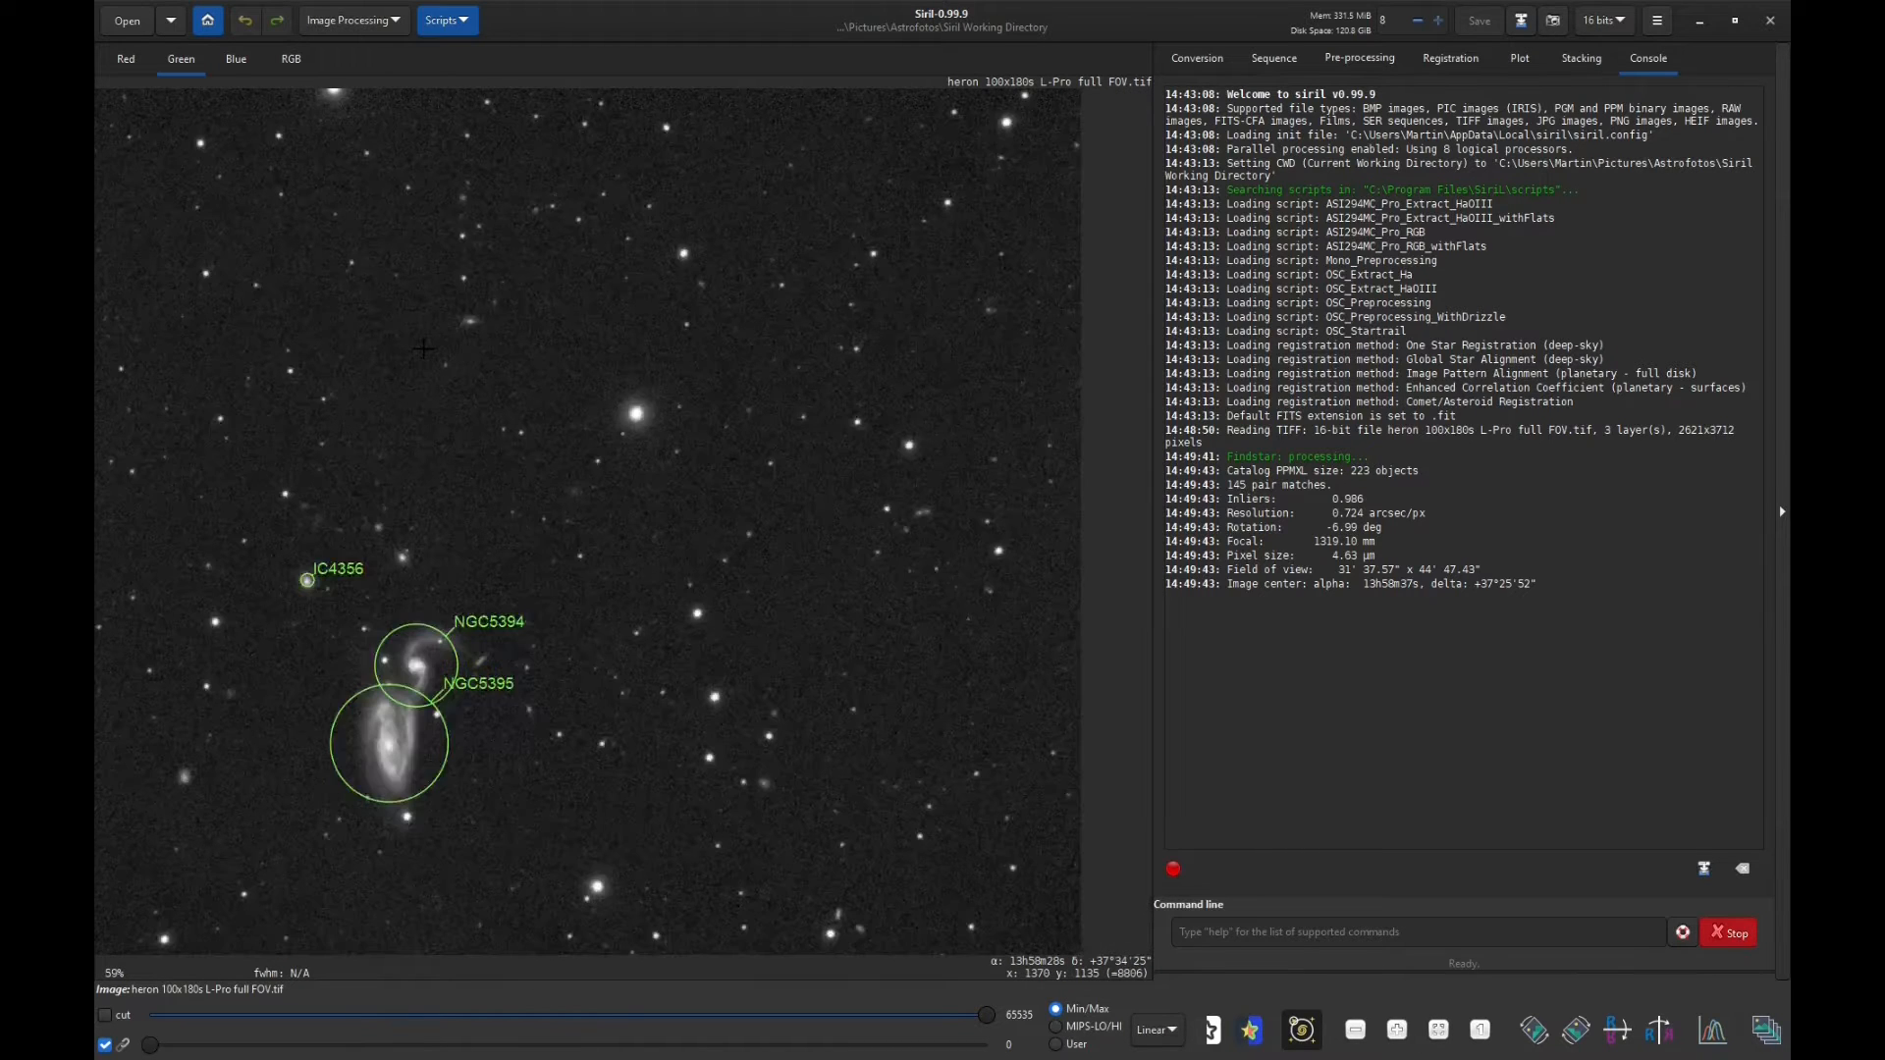
drag(435, 299, 513, 357)
right_click(475, 340)
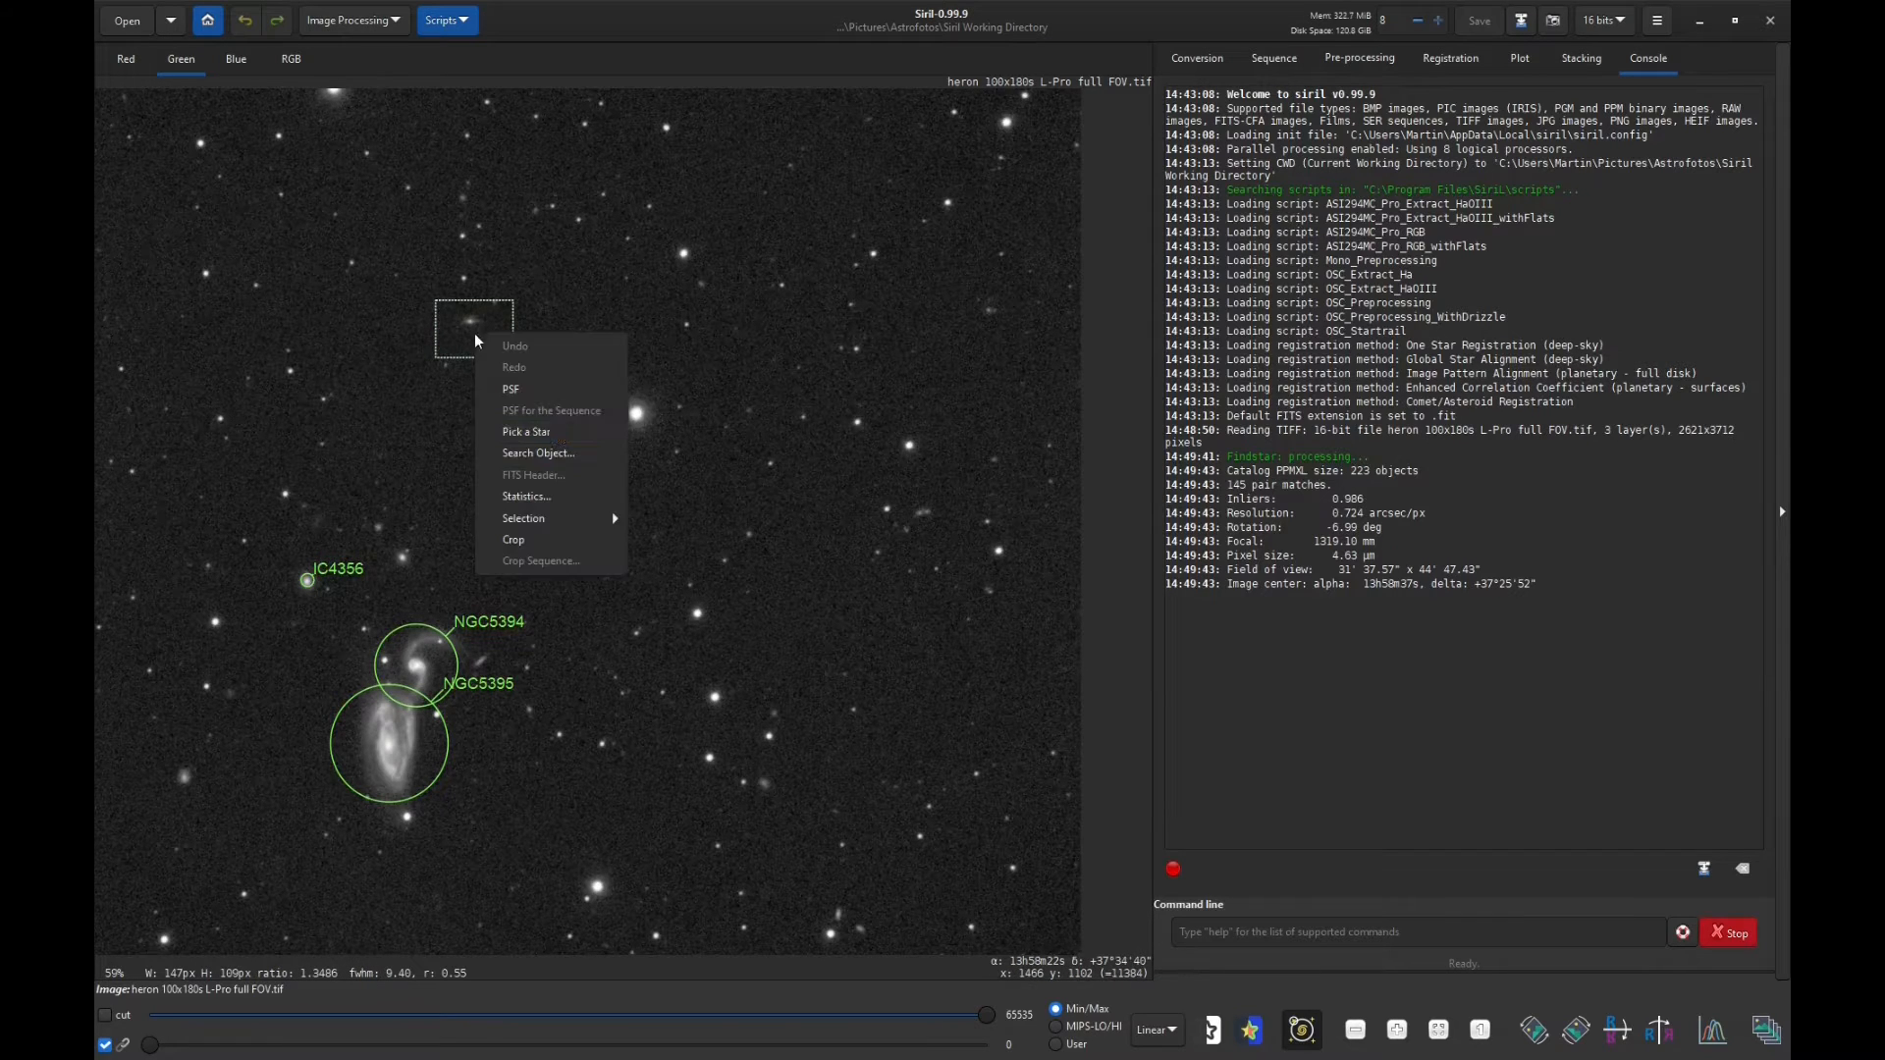
click(526, 391)
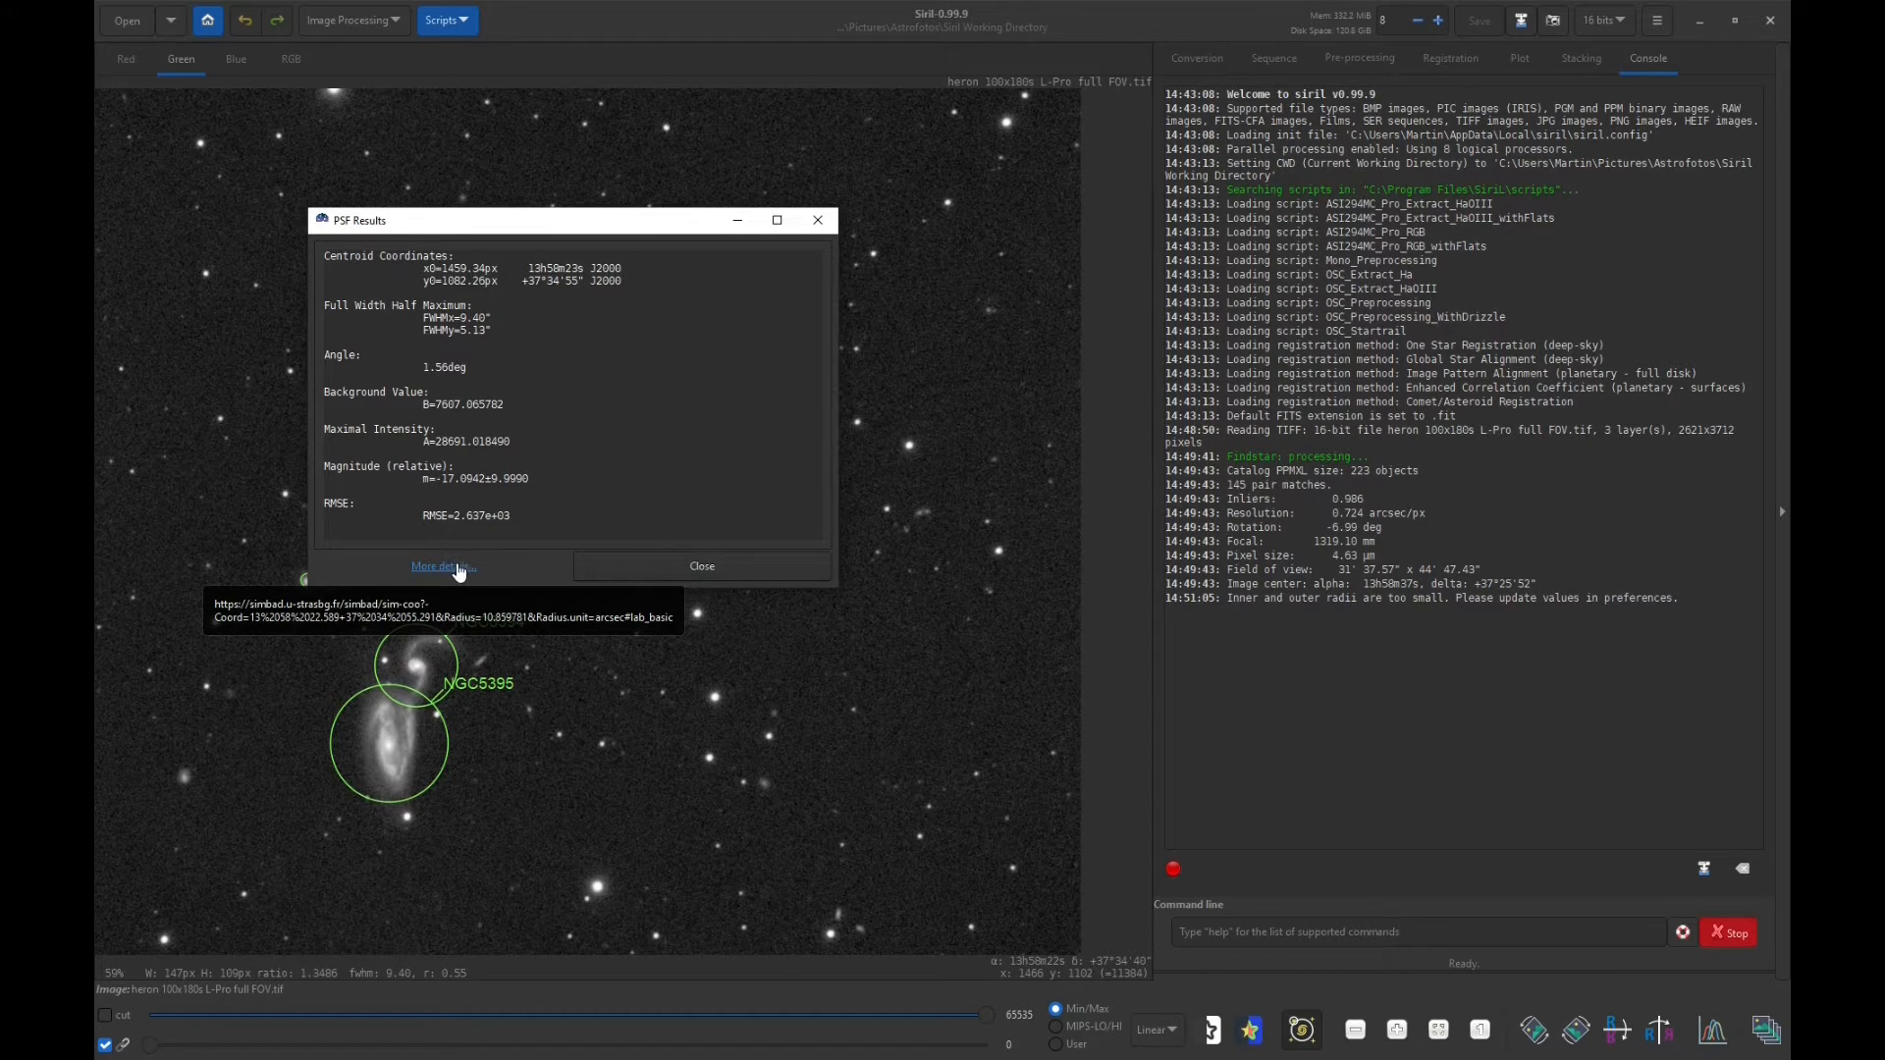
click(456, 569)
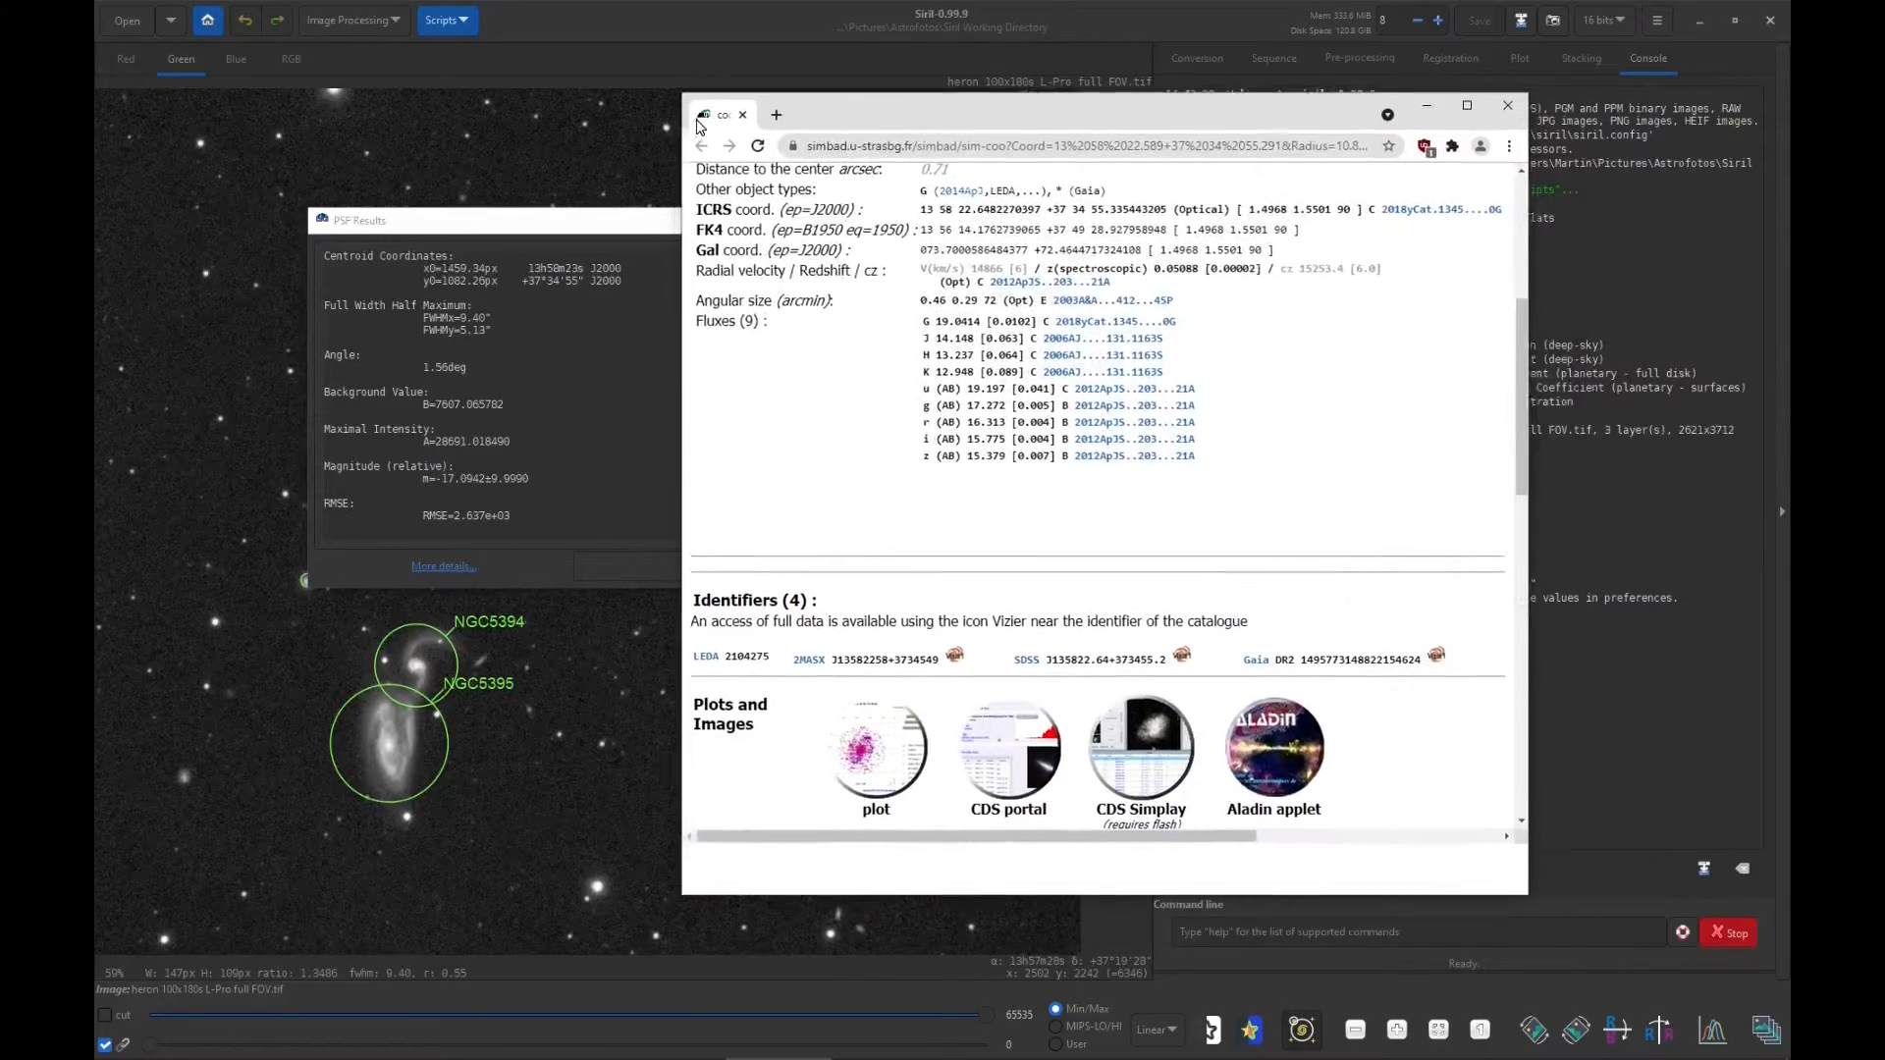
scroll(1391, 583, up, 4)
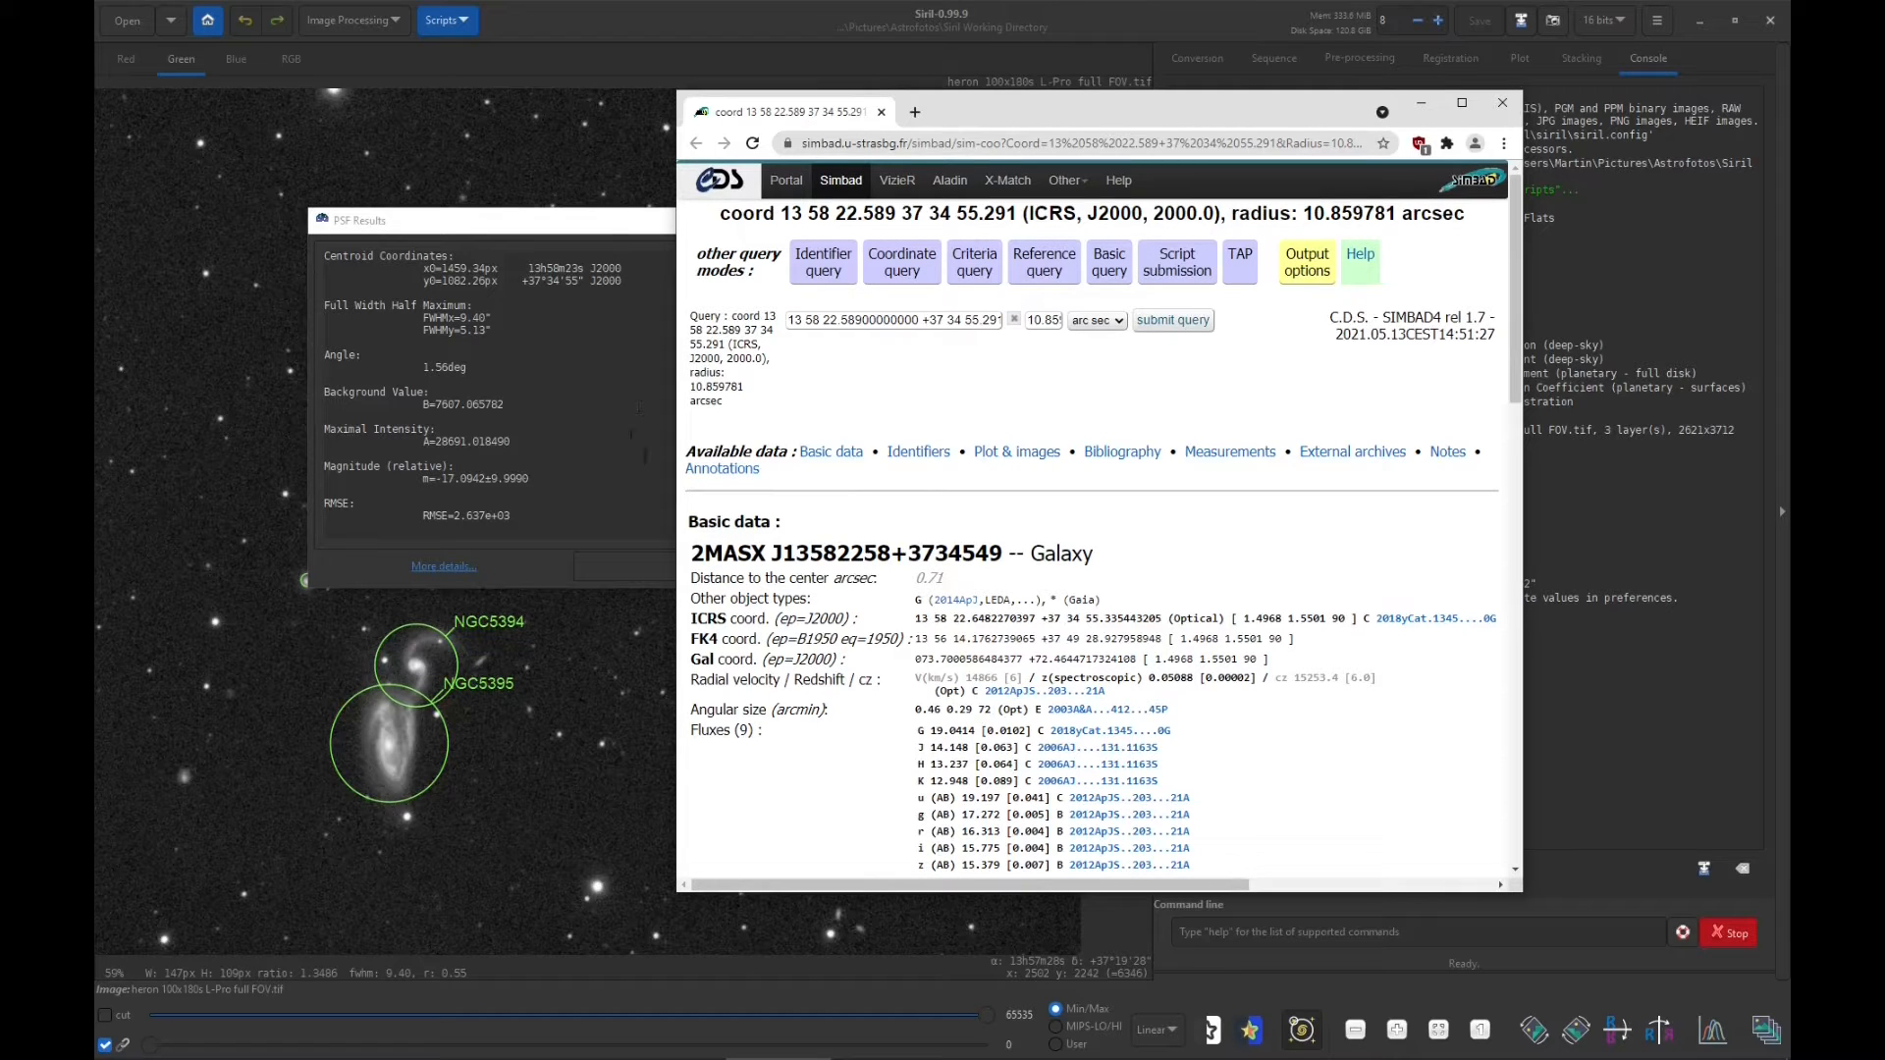
Copy the galaxy's identifier 2MASX J13582258+3734549 from the SIMBAD page and close the PSF results
drag(690, 552, 1006, 552)
click(590, 488)
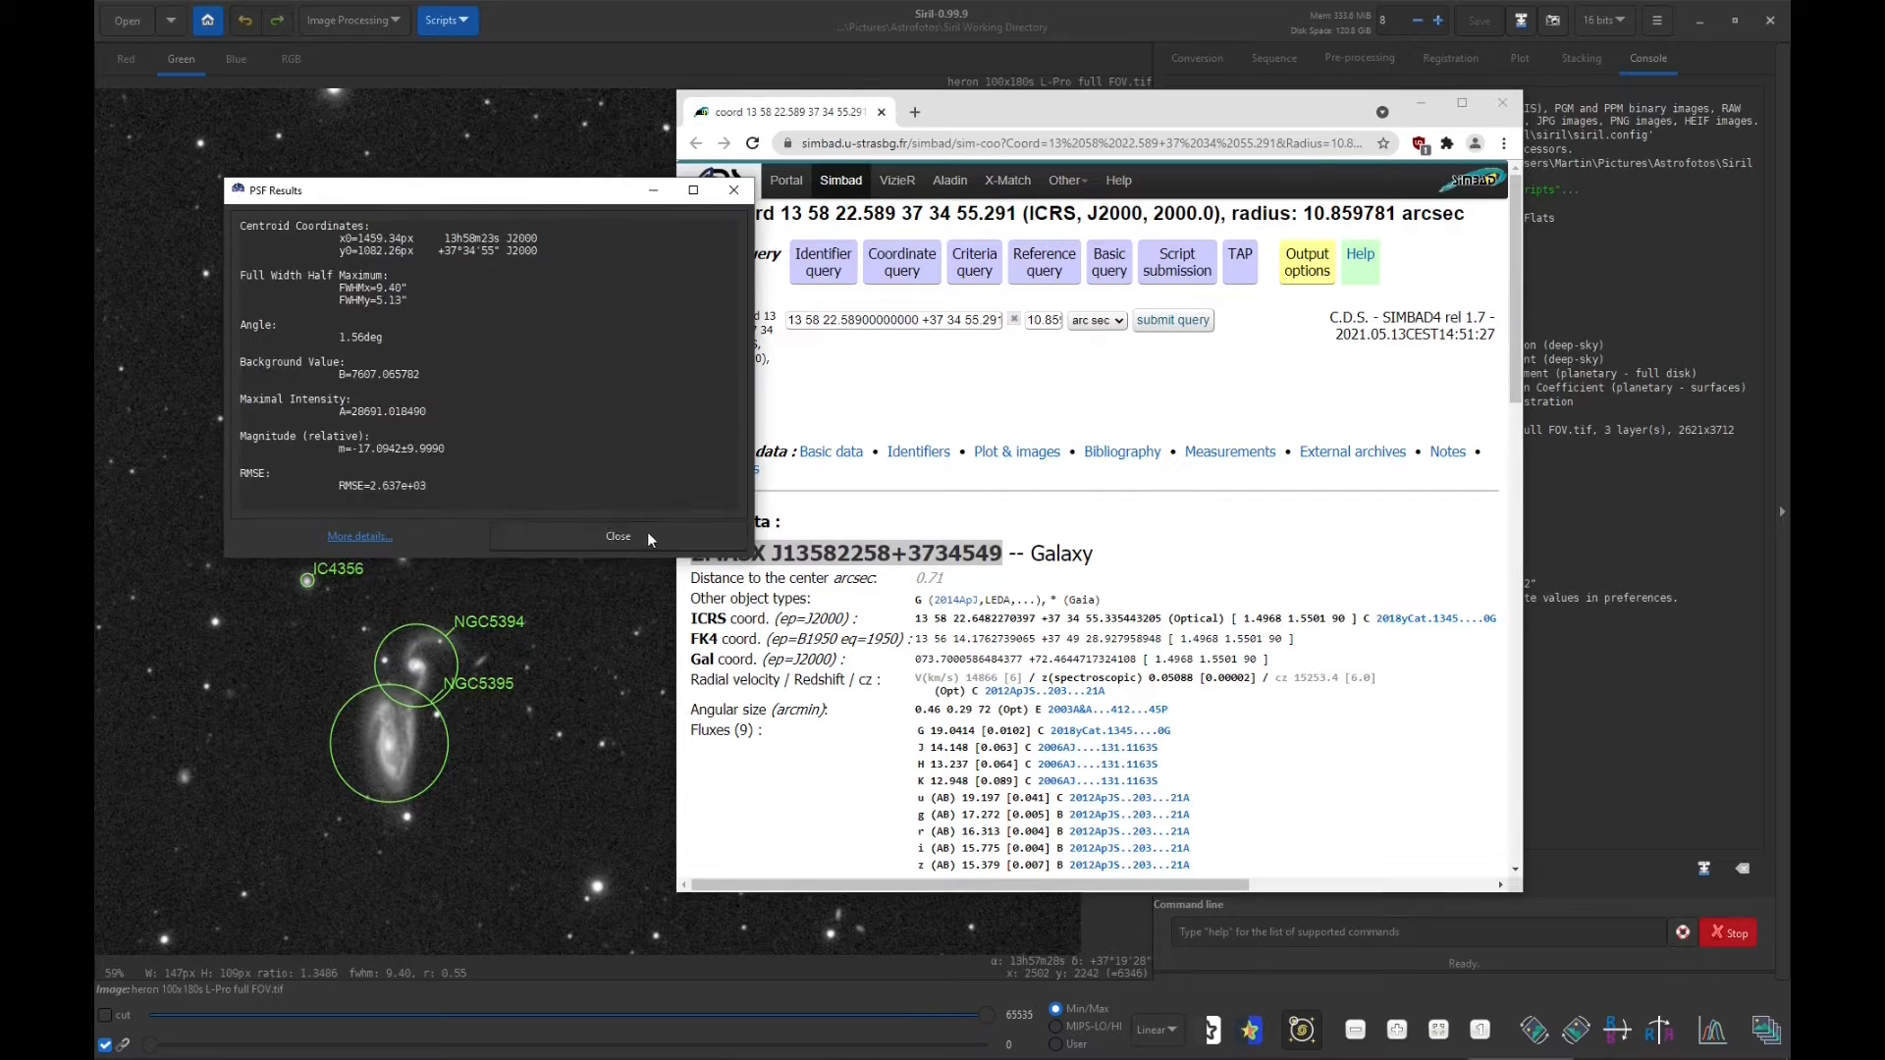
click(712, 566)
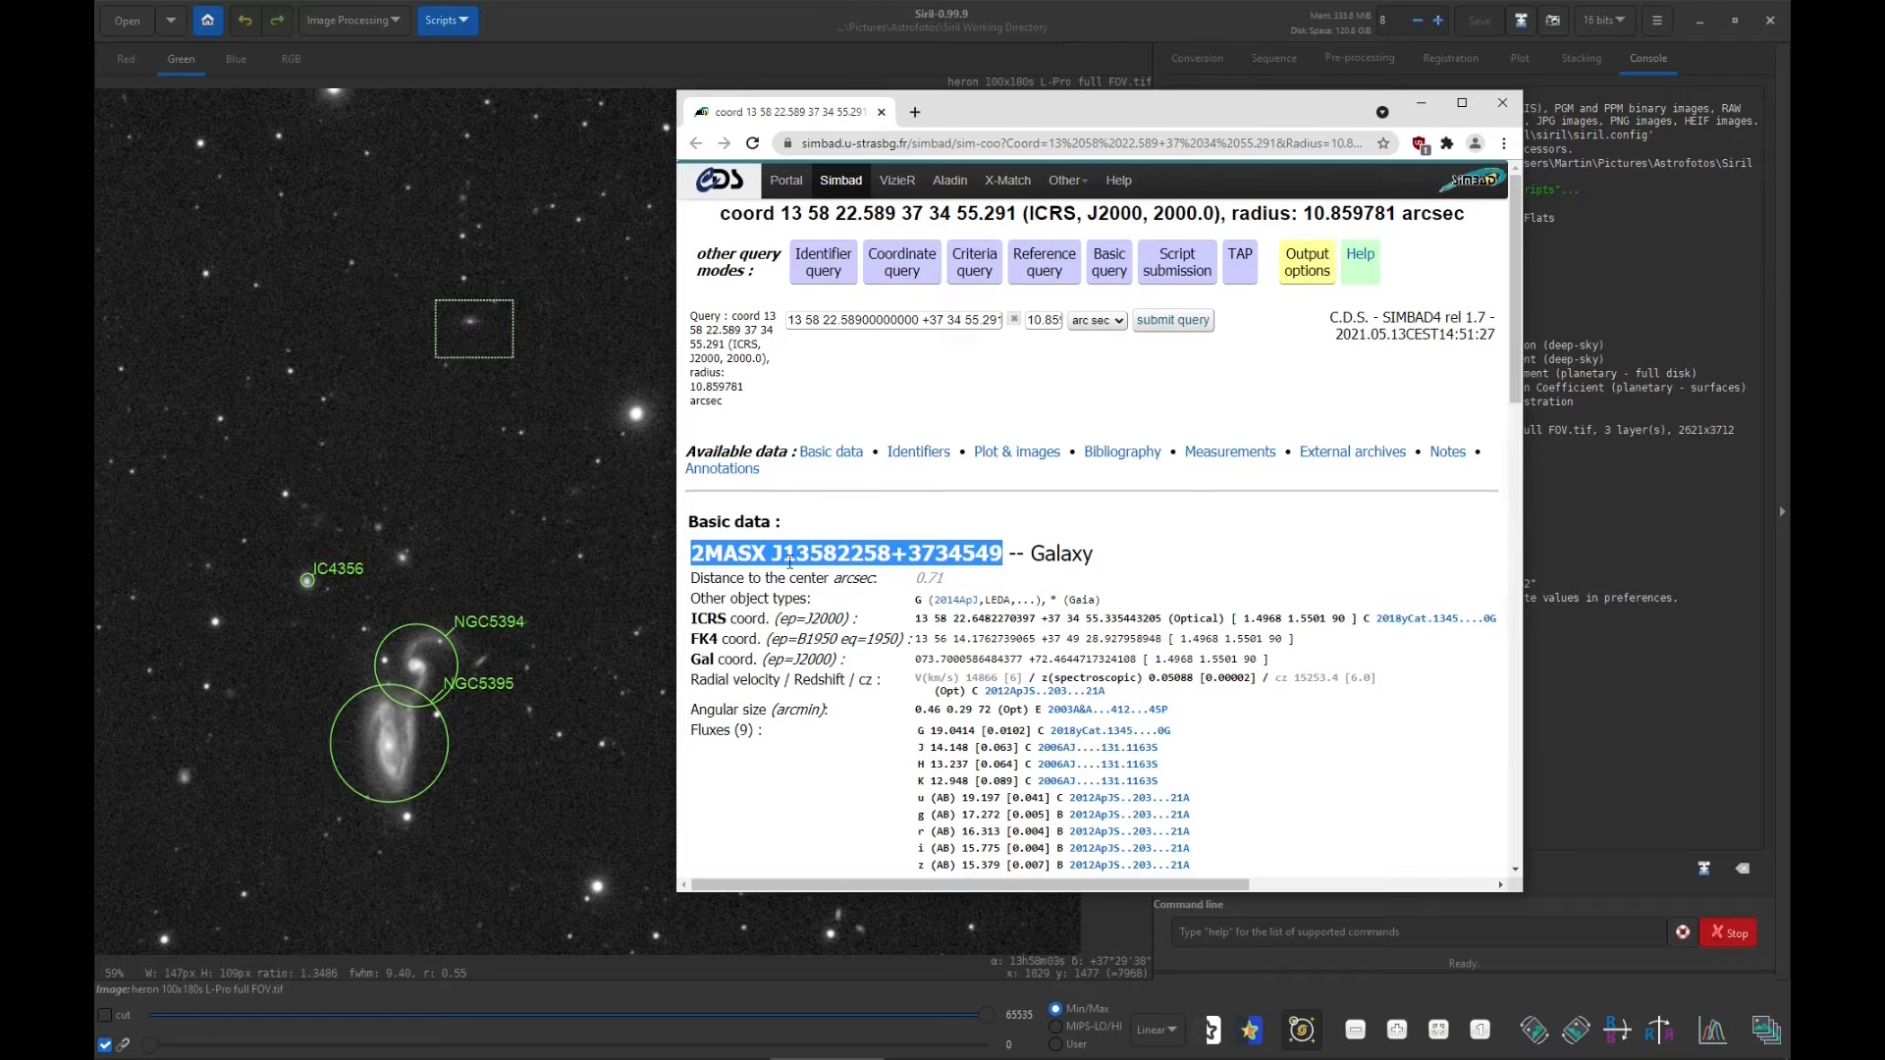
right_click(744, 552)
click(809, 574)
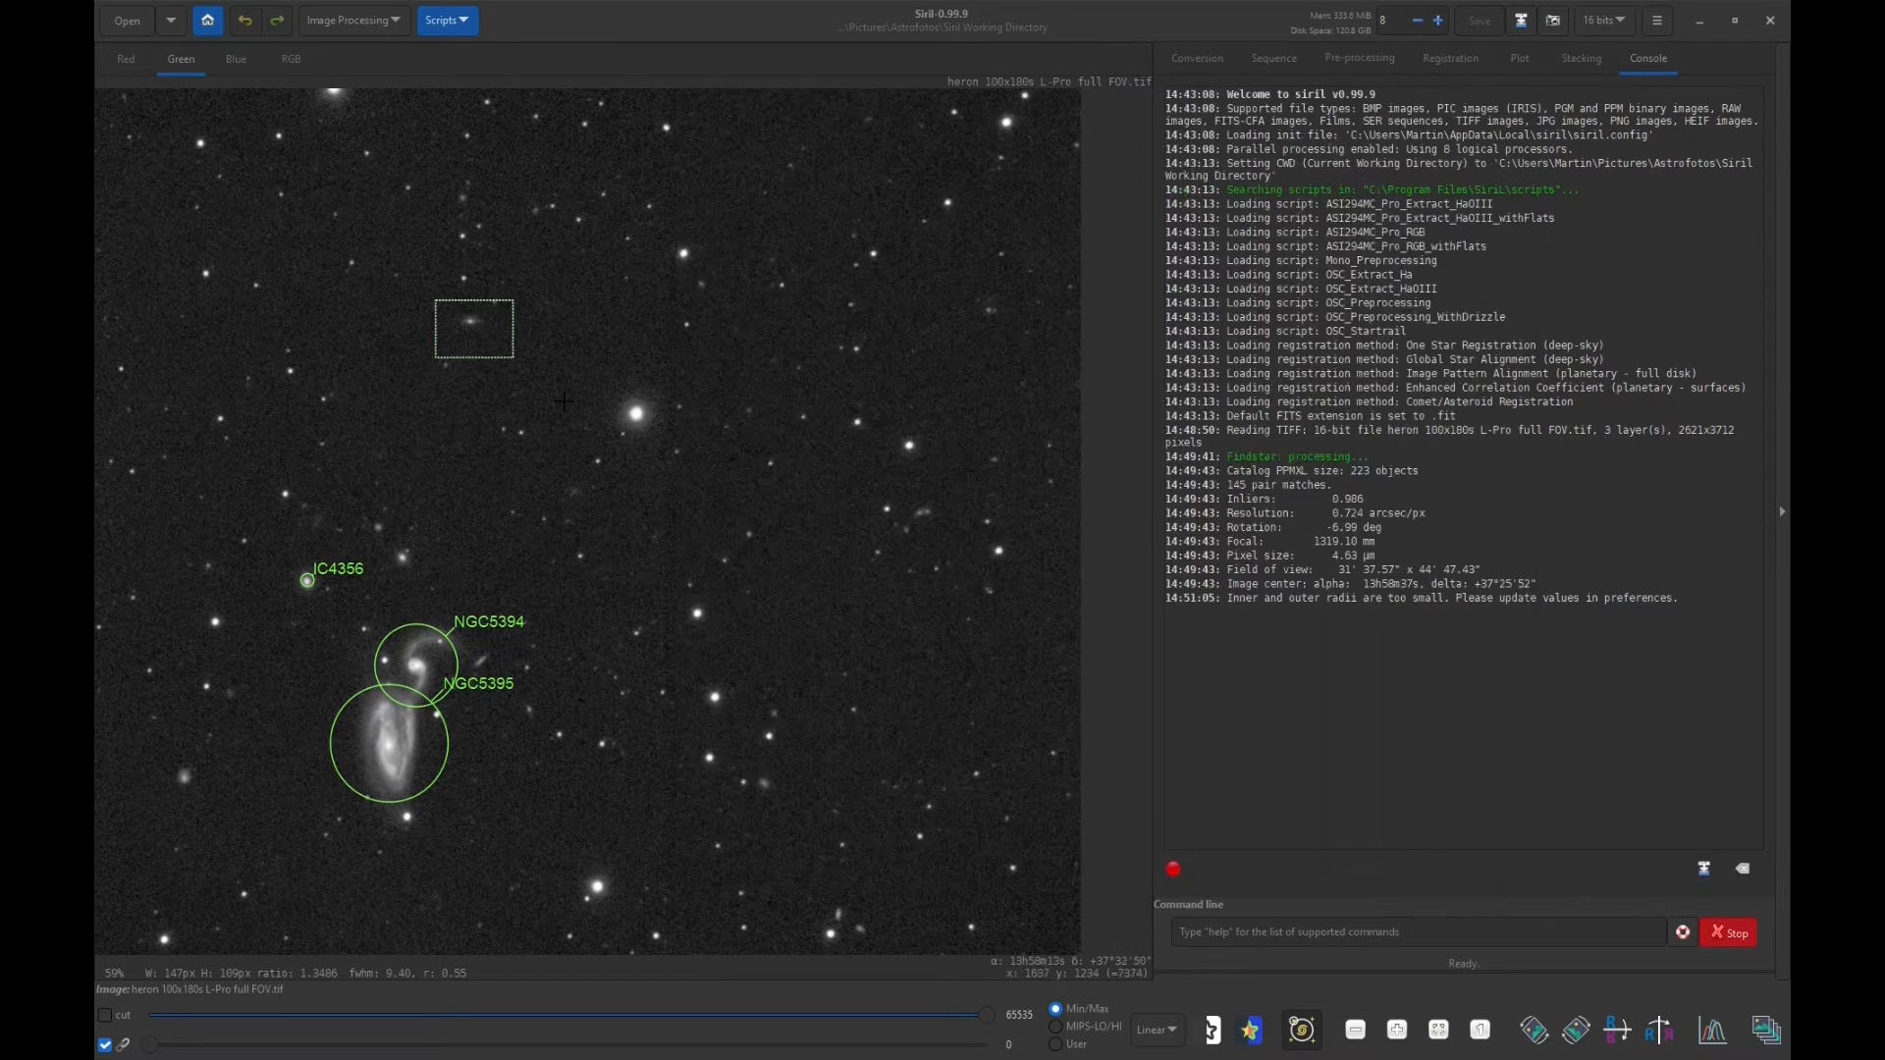
Clear the selection in Siril and annotate the galaxy by searching for the object 2MASX J13582258+3734549
click(688, 461)
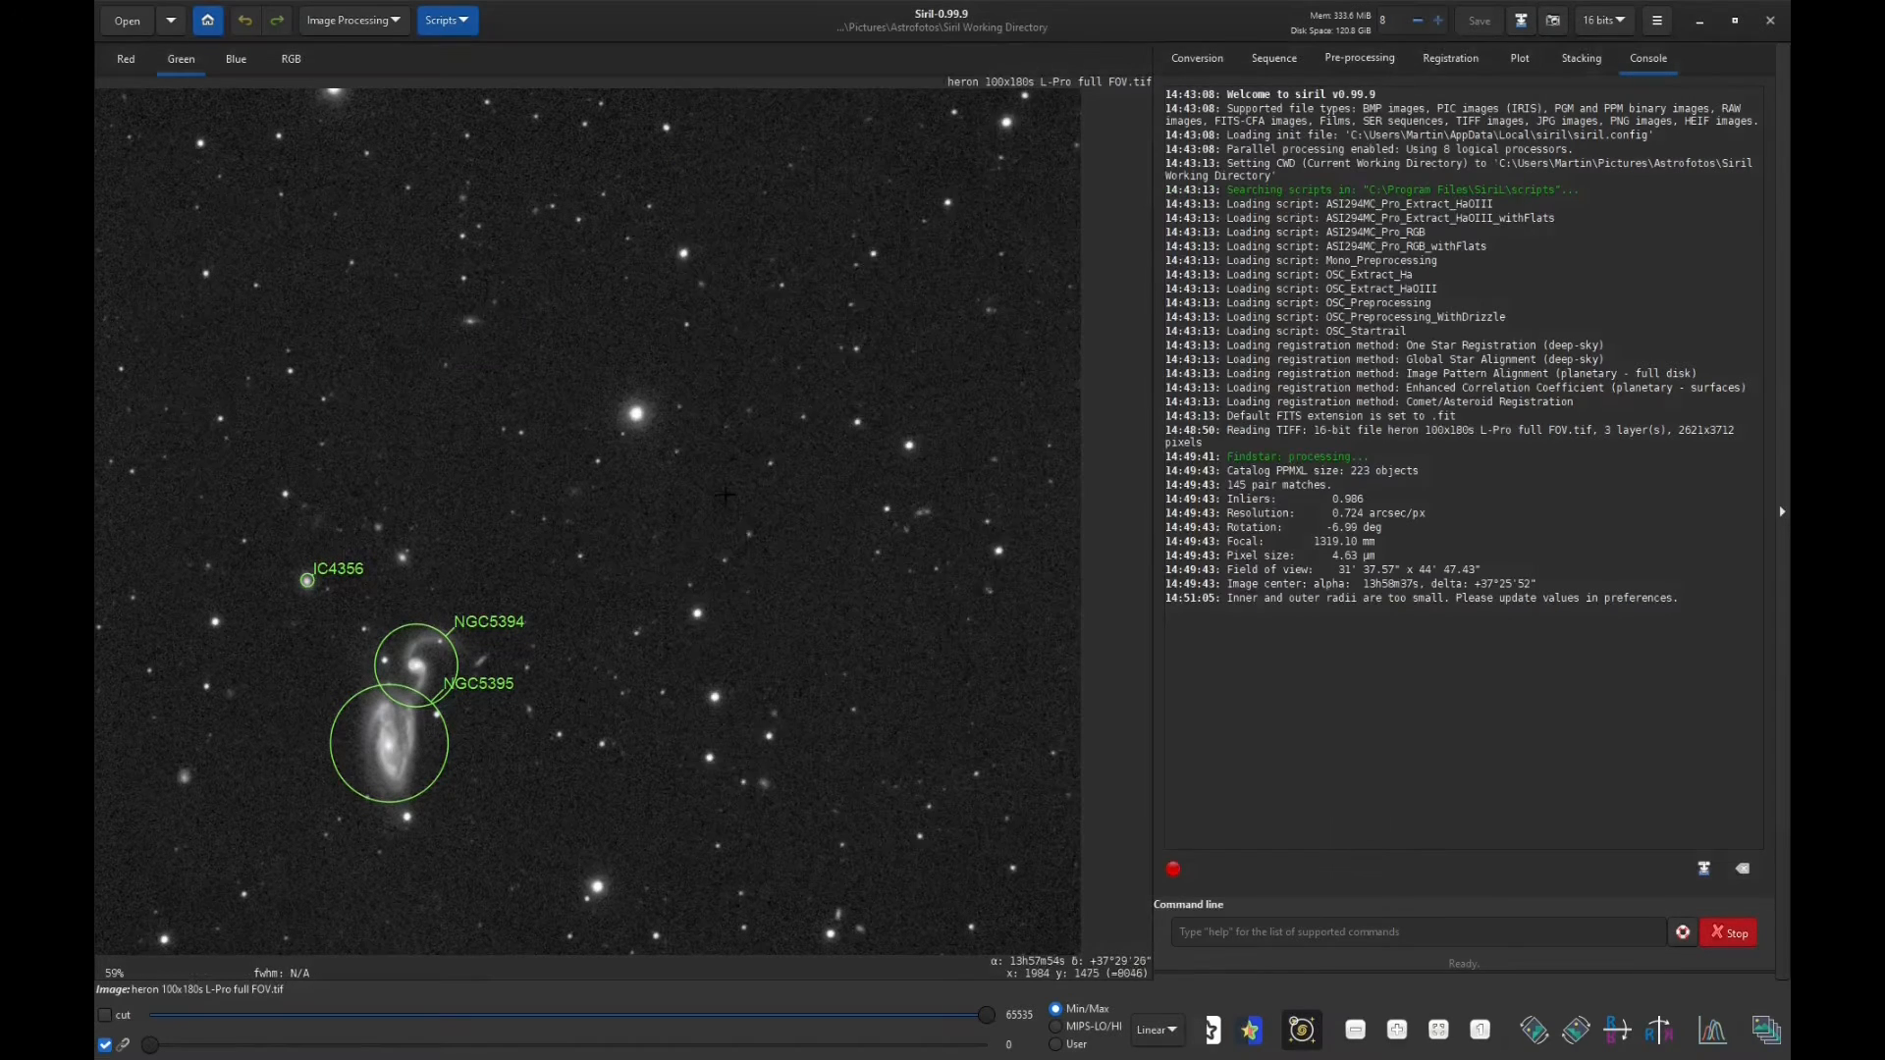
right_click(725, 494)
click(804, 617)
key(ctrl+v)
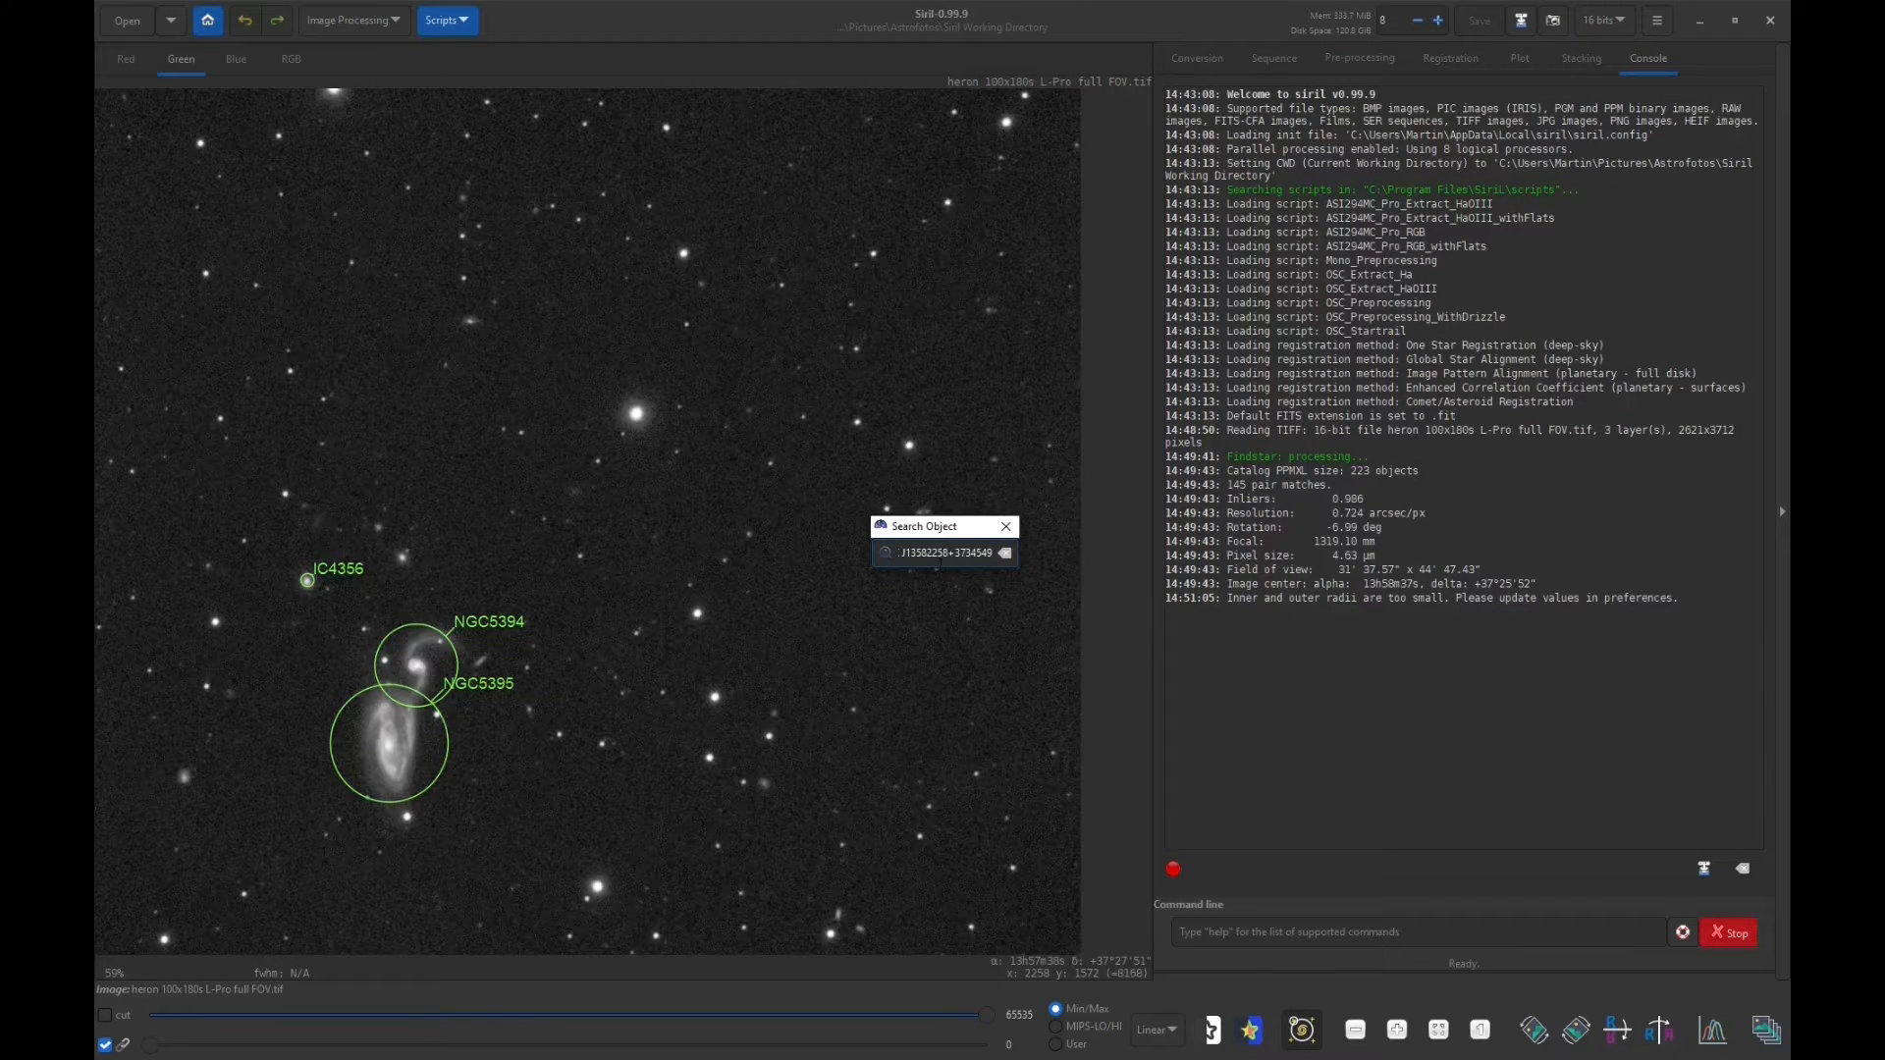
key(Return)
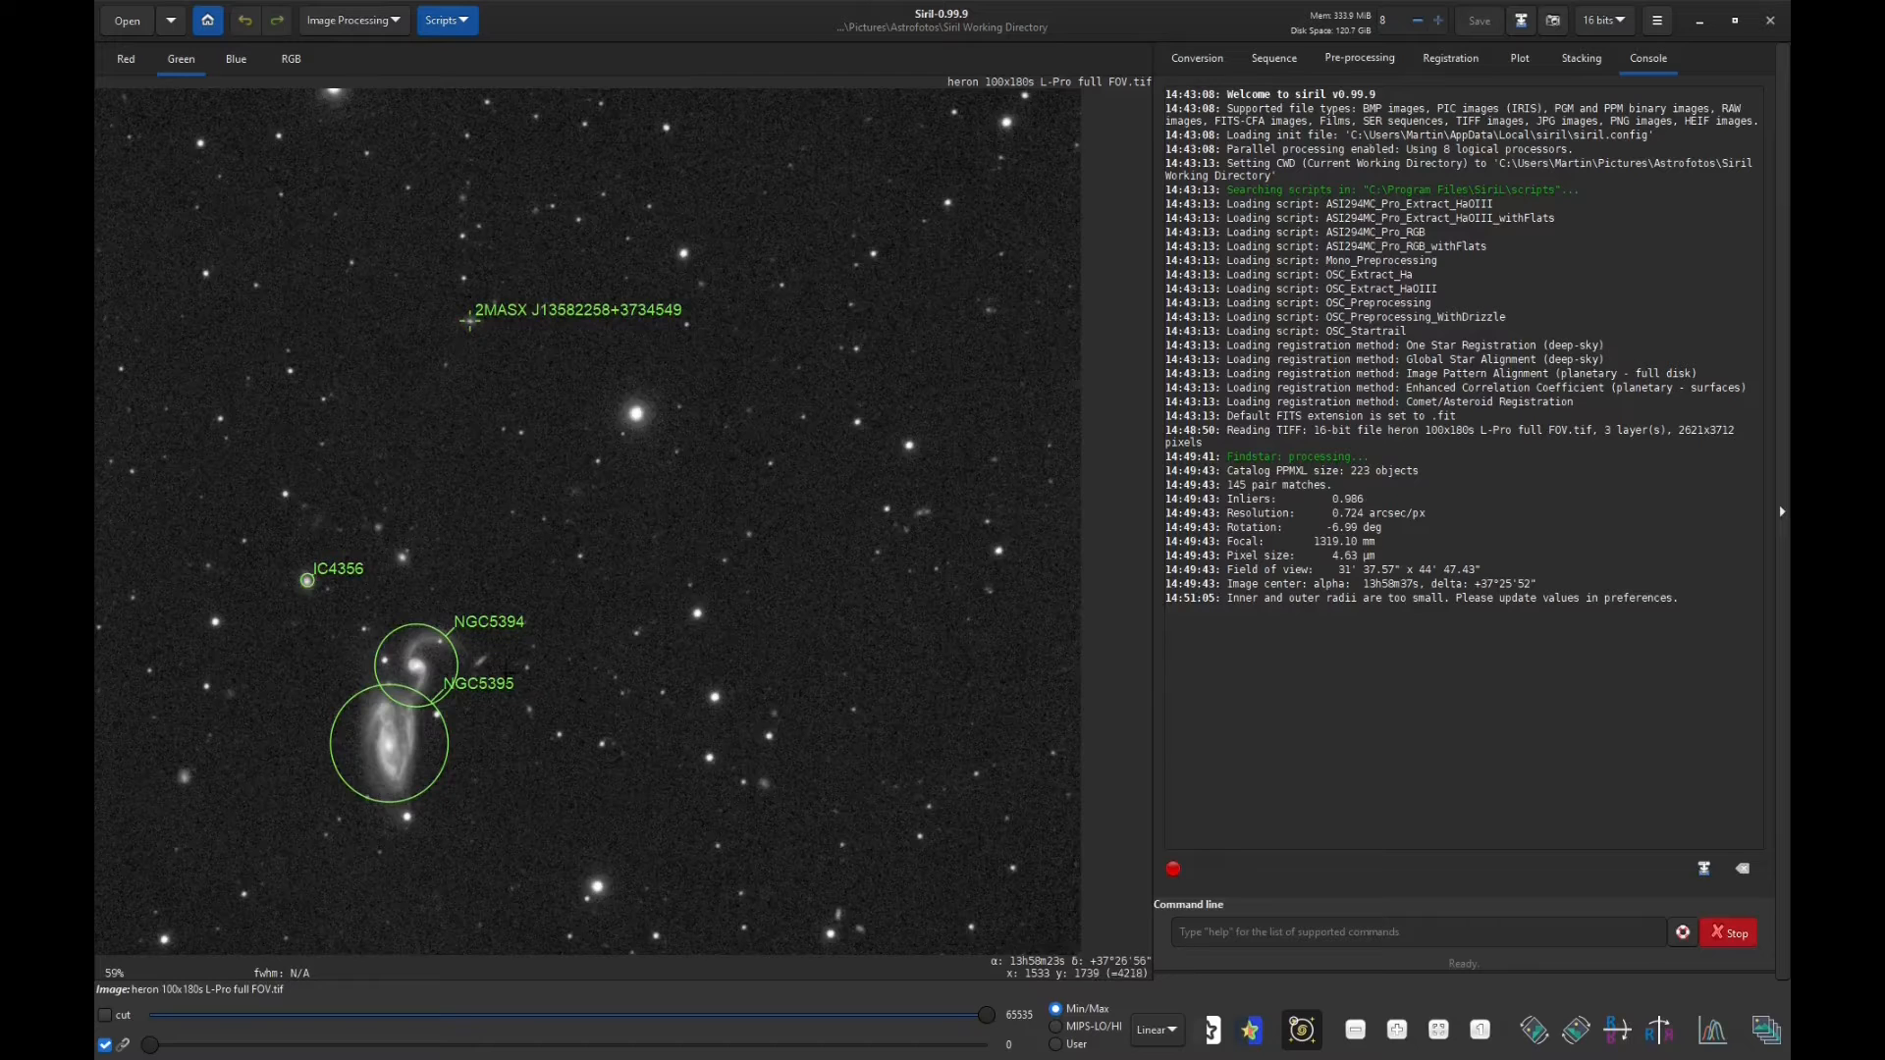
Run a PSF on the faint diffuse galaxy near the image's left edge and look up its coordinates in SIMBAD
scroll(549, 678, left, 5)
scroll(550, 677, down, 2)
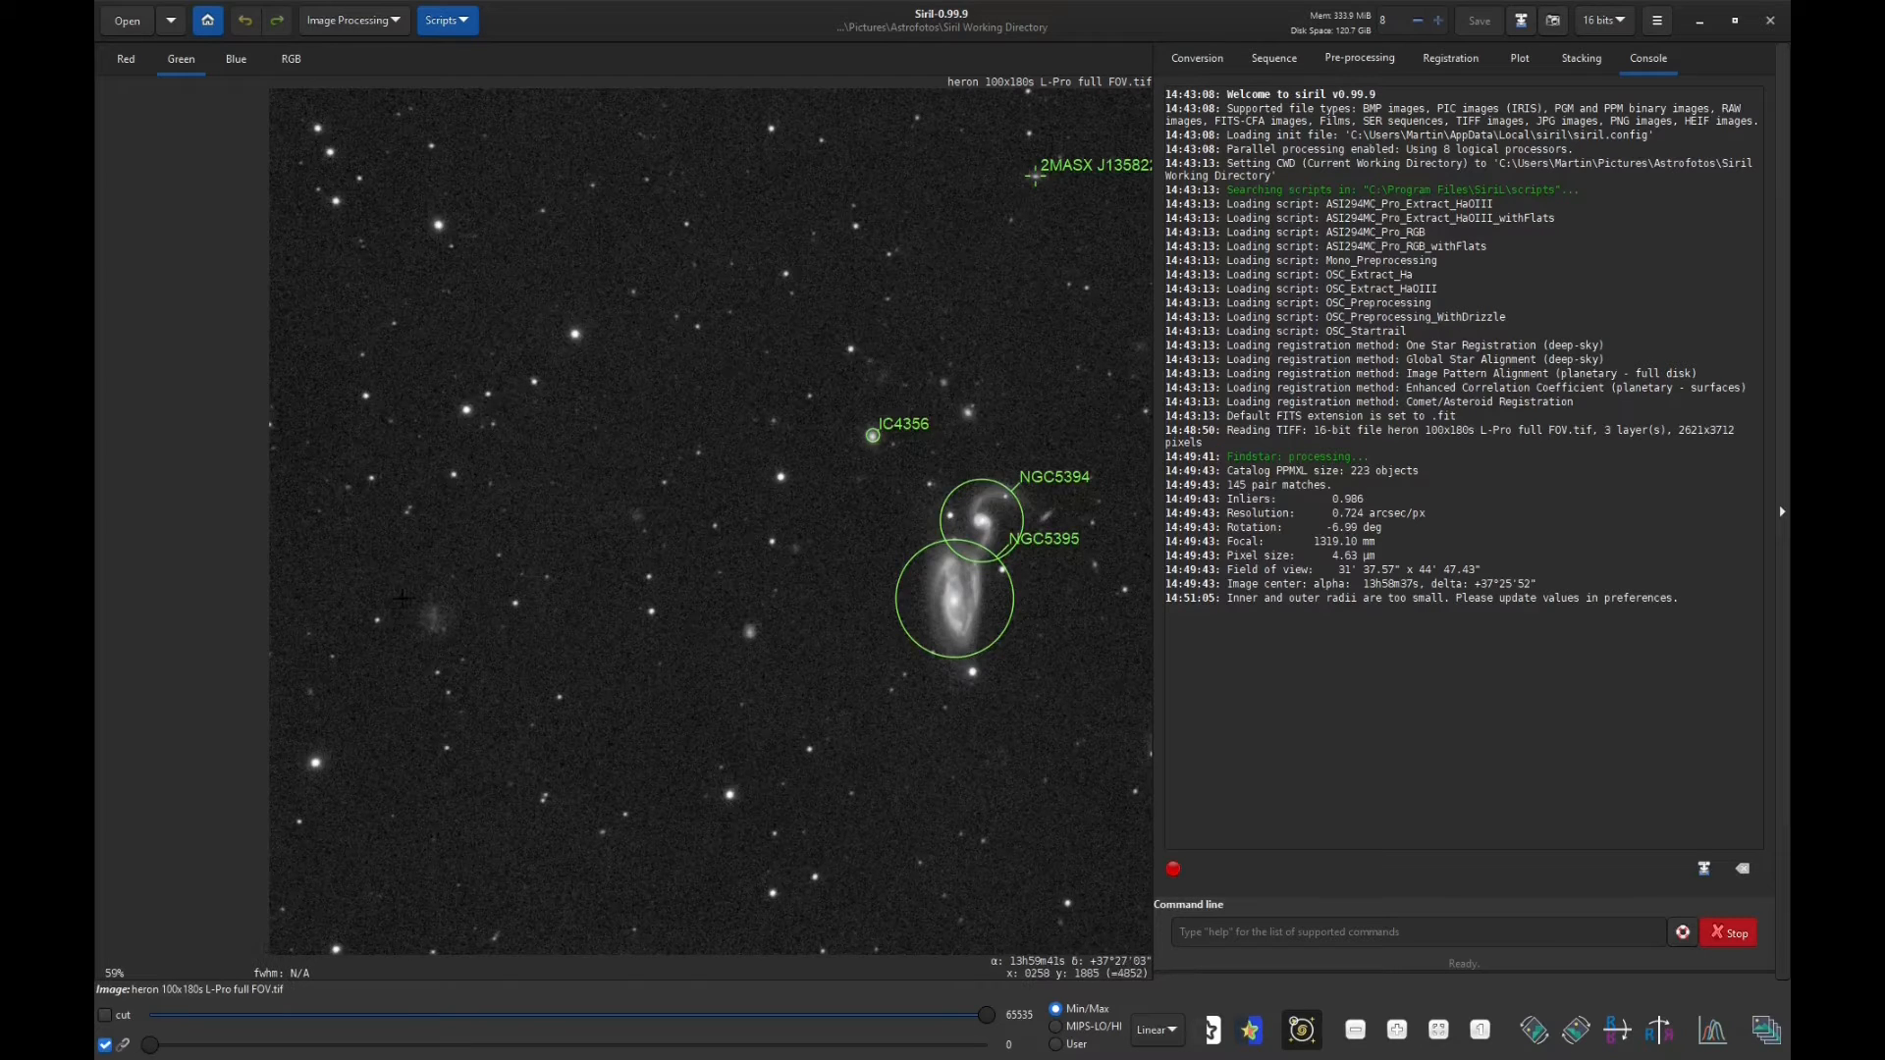
drag(373, 556, 502, 669)
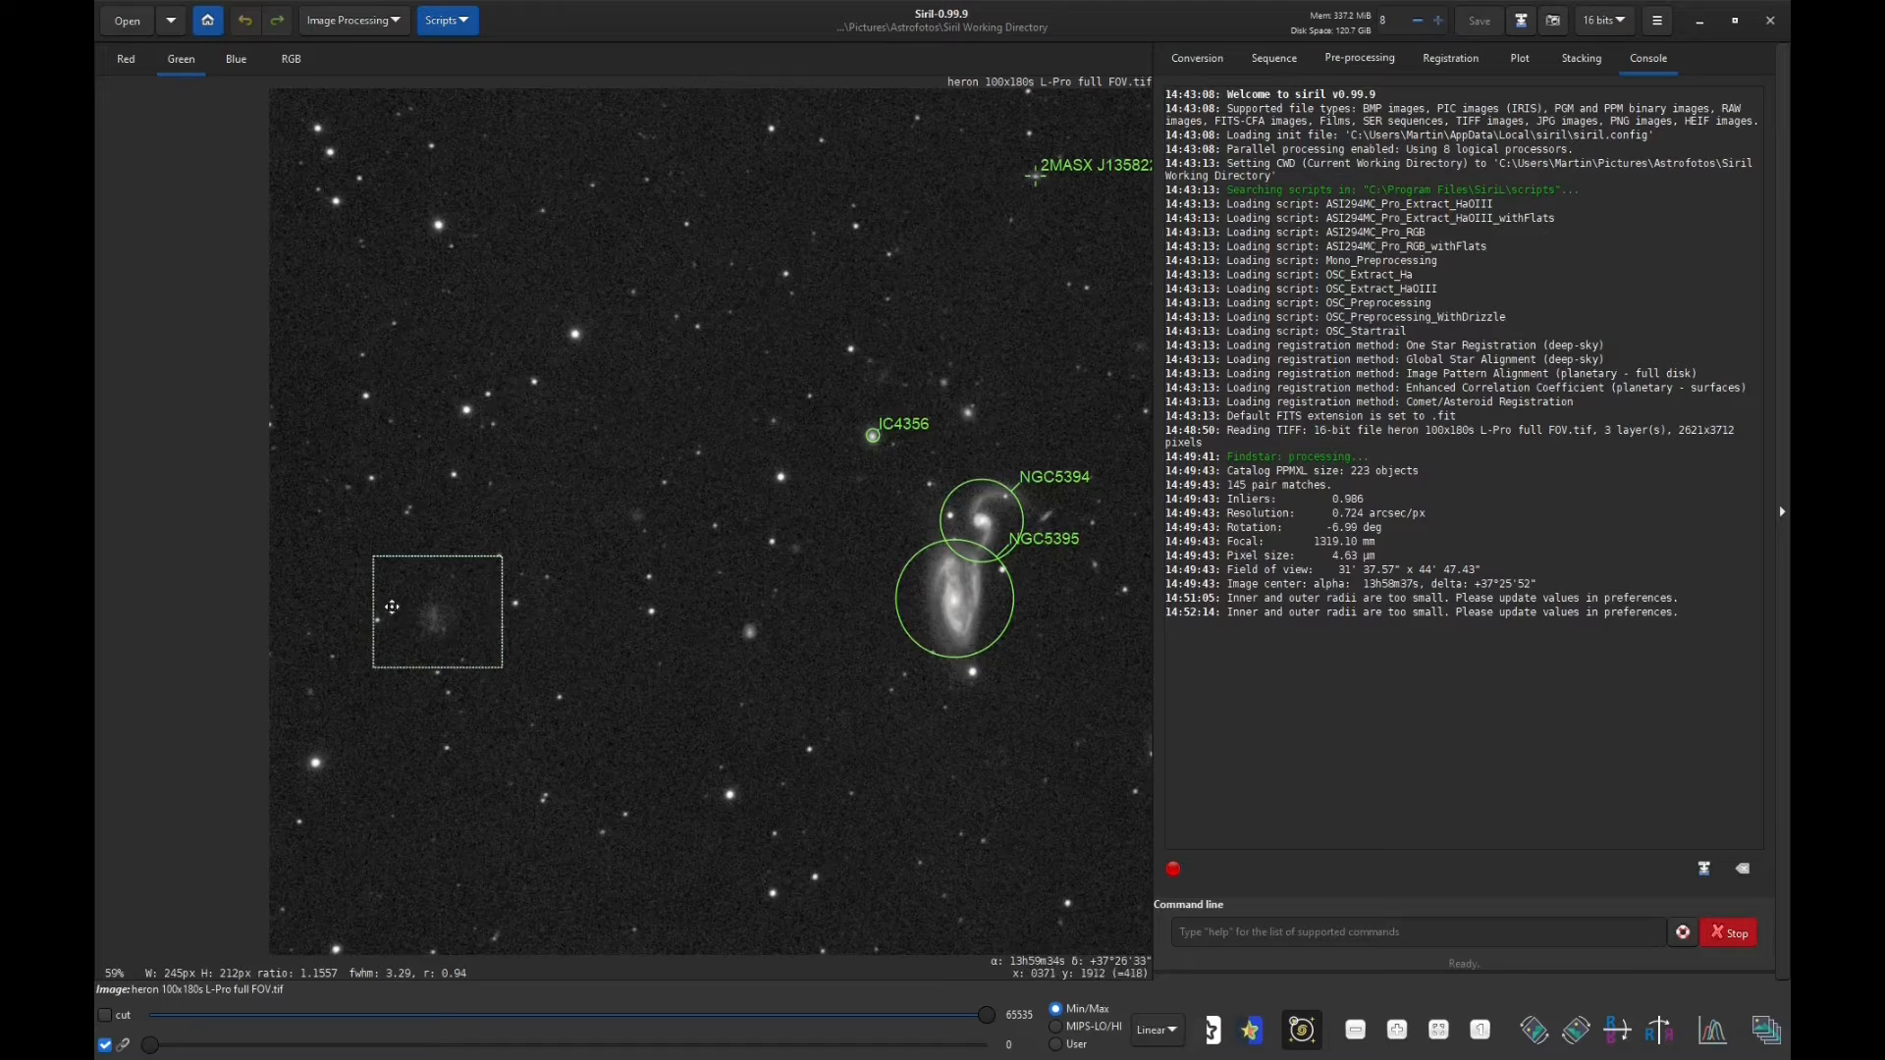
right_click(433, 632)
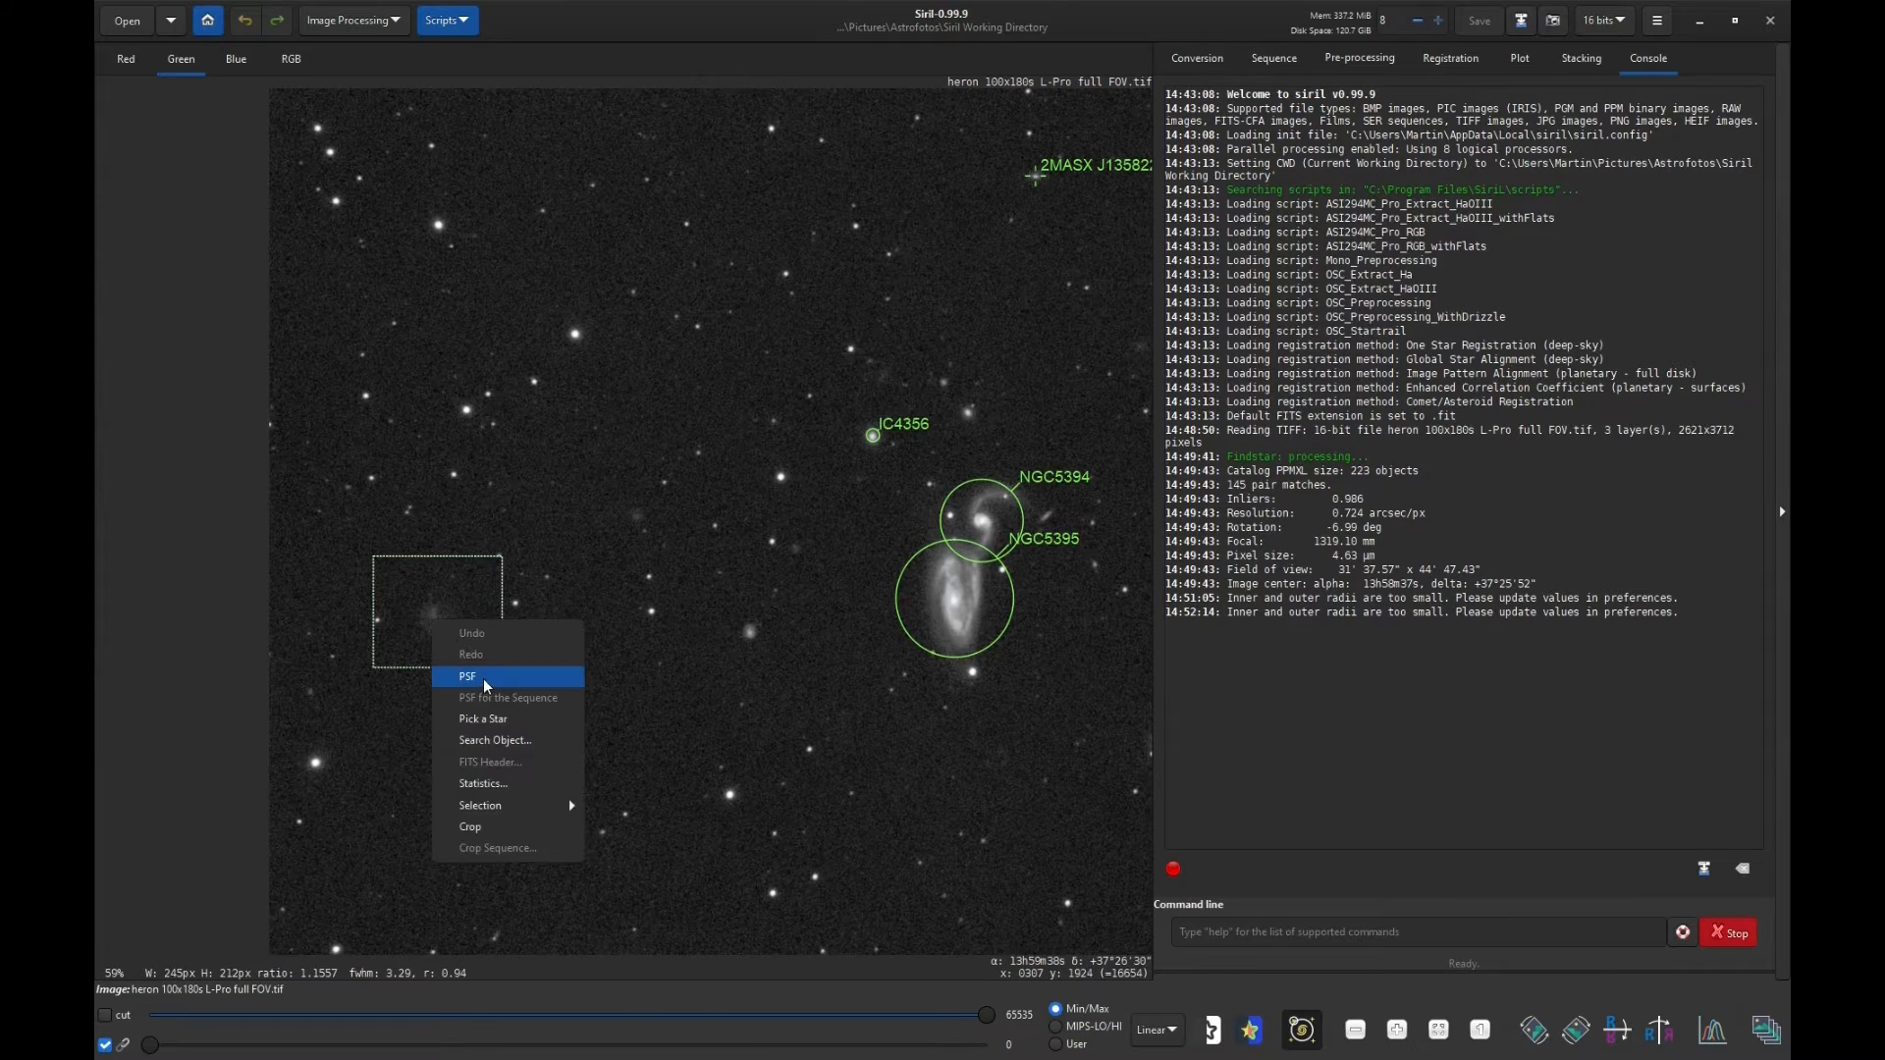
click(488, 680)
click(428, 566)
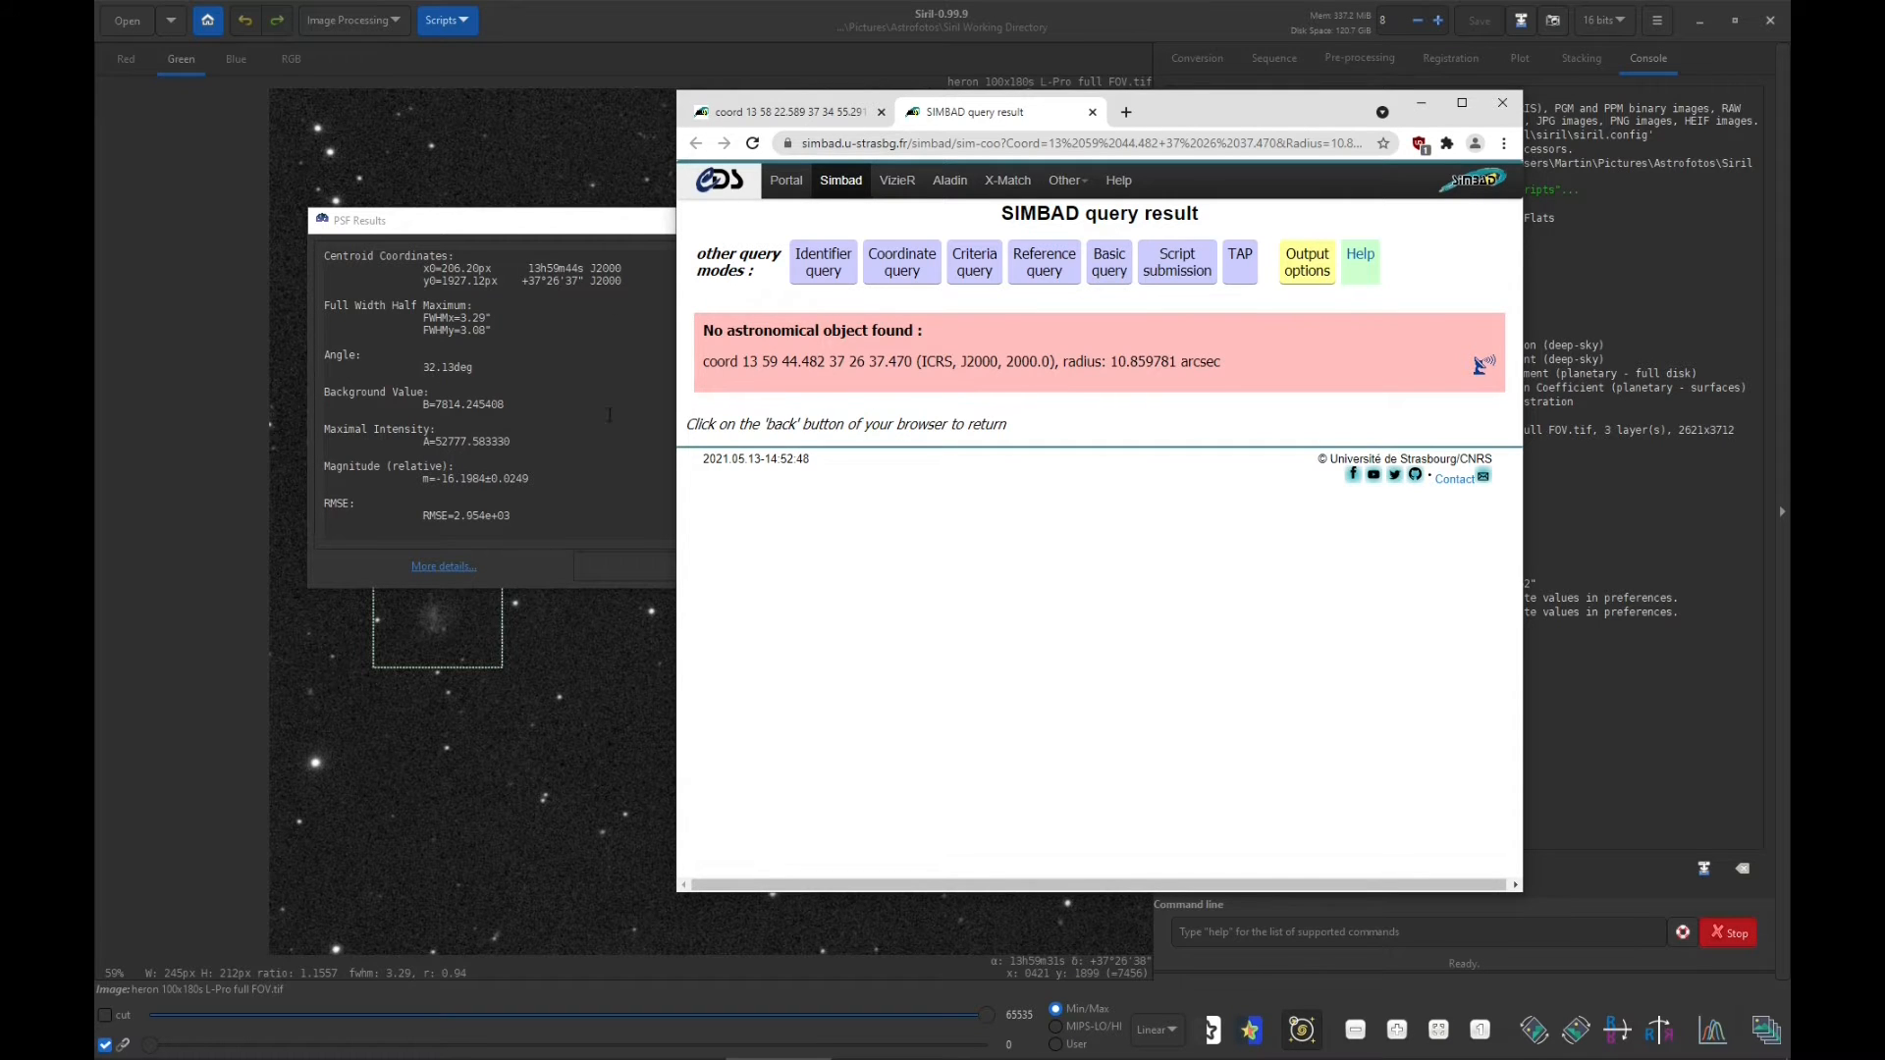
drag(579, 228, 548, 195)
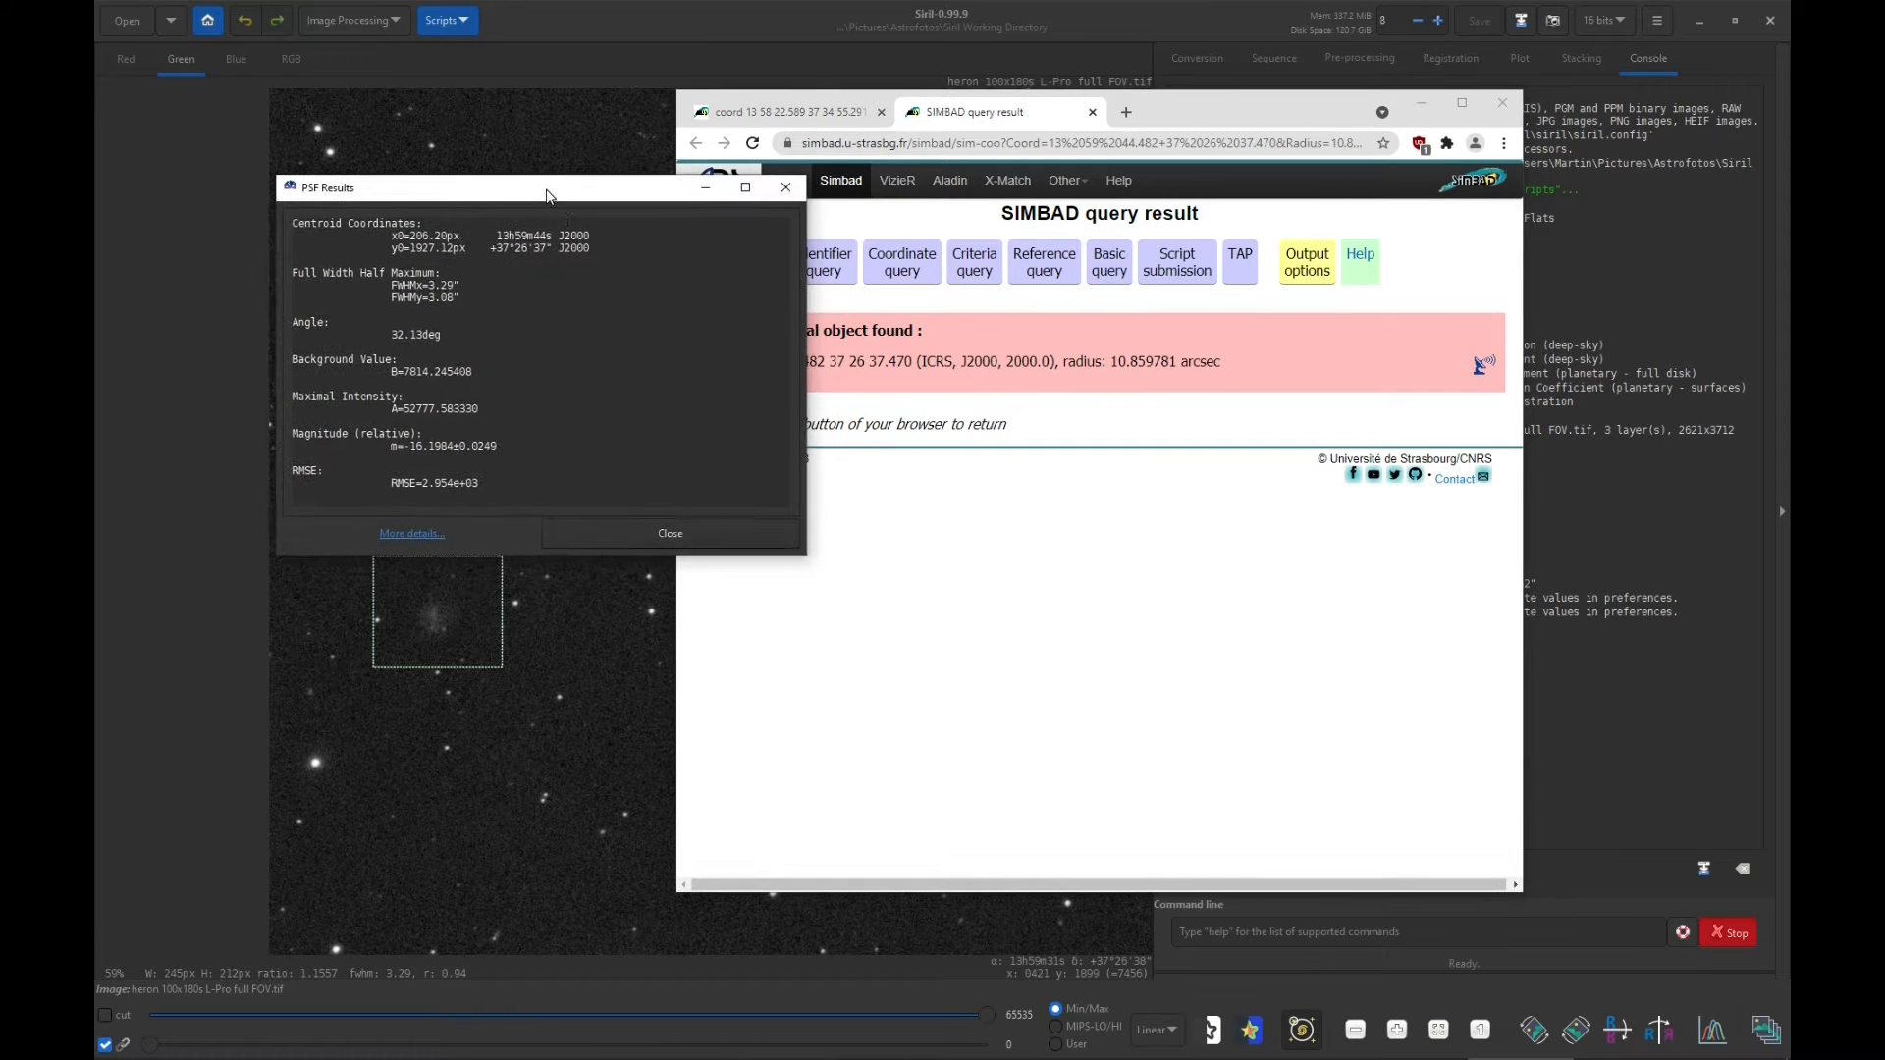
click(685, 536)
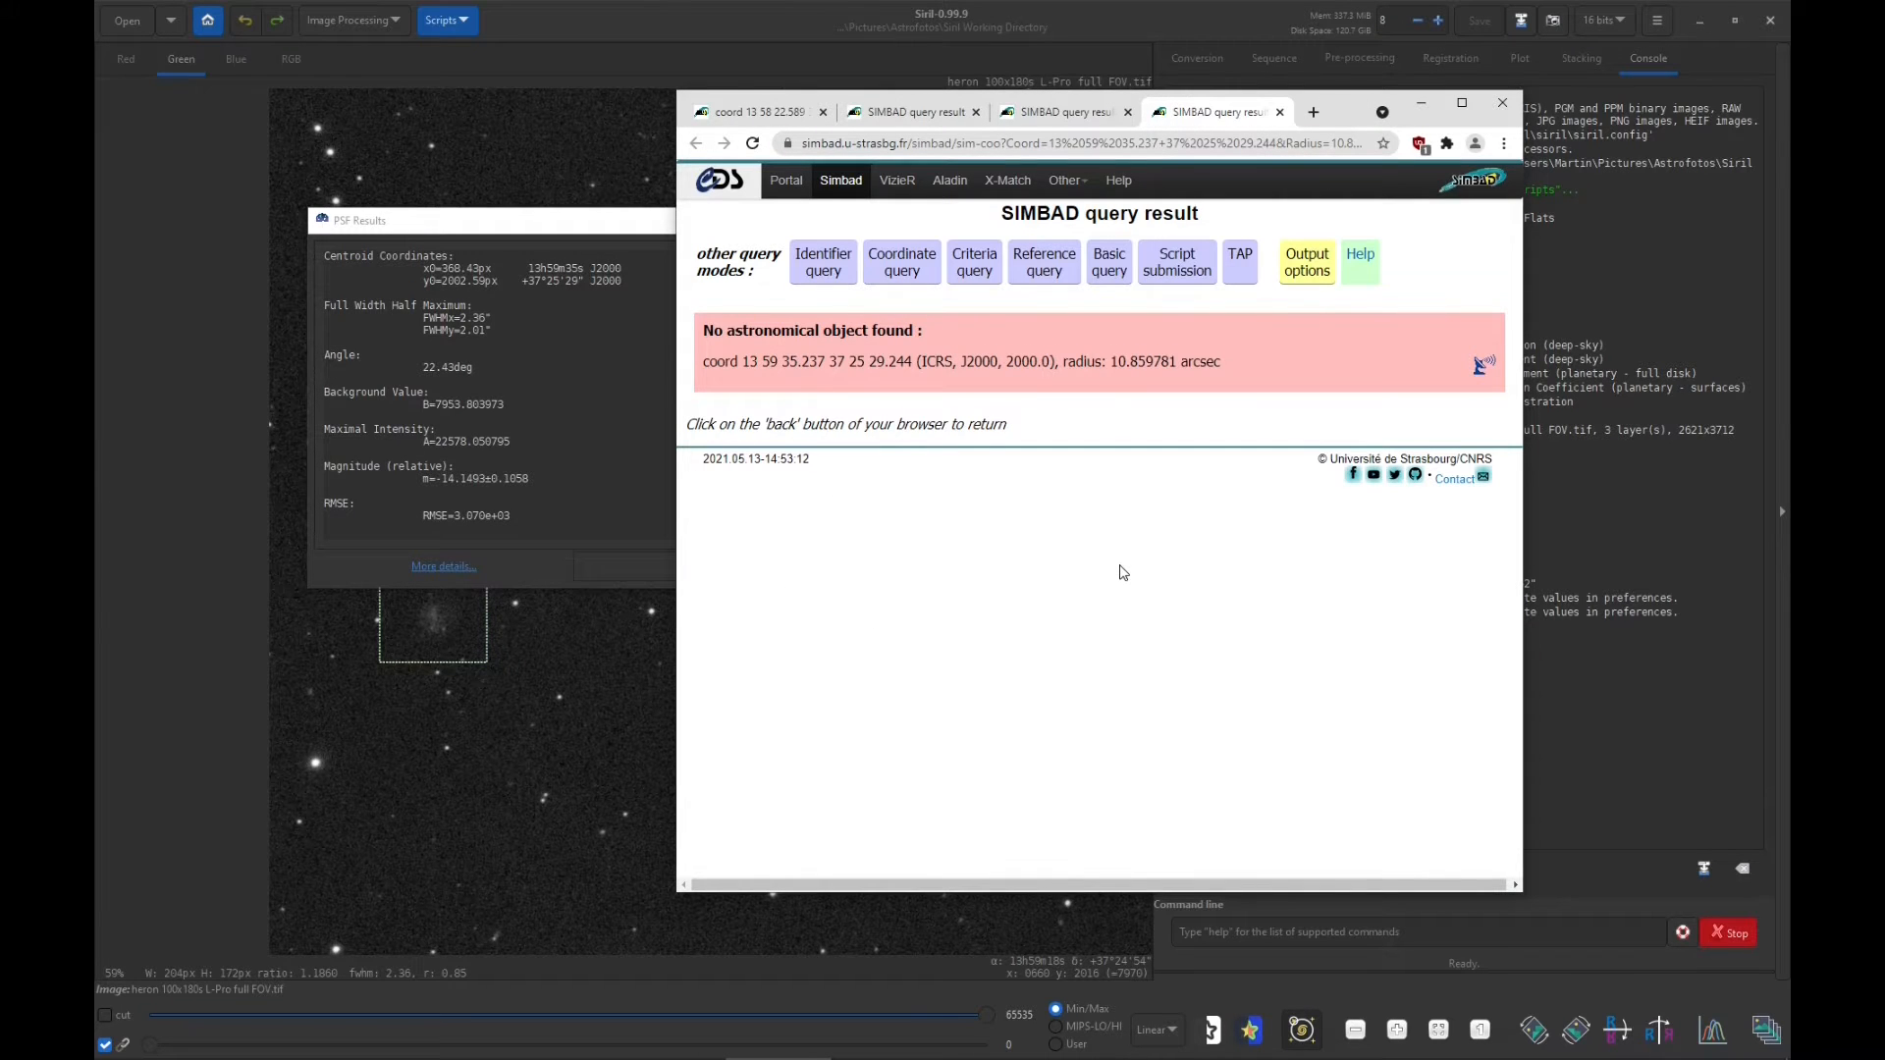
Close the extra SIMBAD query result pages and open the Aladin Lite view of 2MASX J13582258+3734549
click(1279, 112)
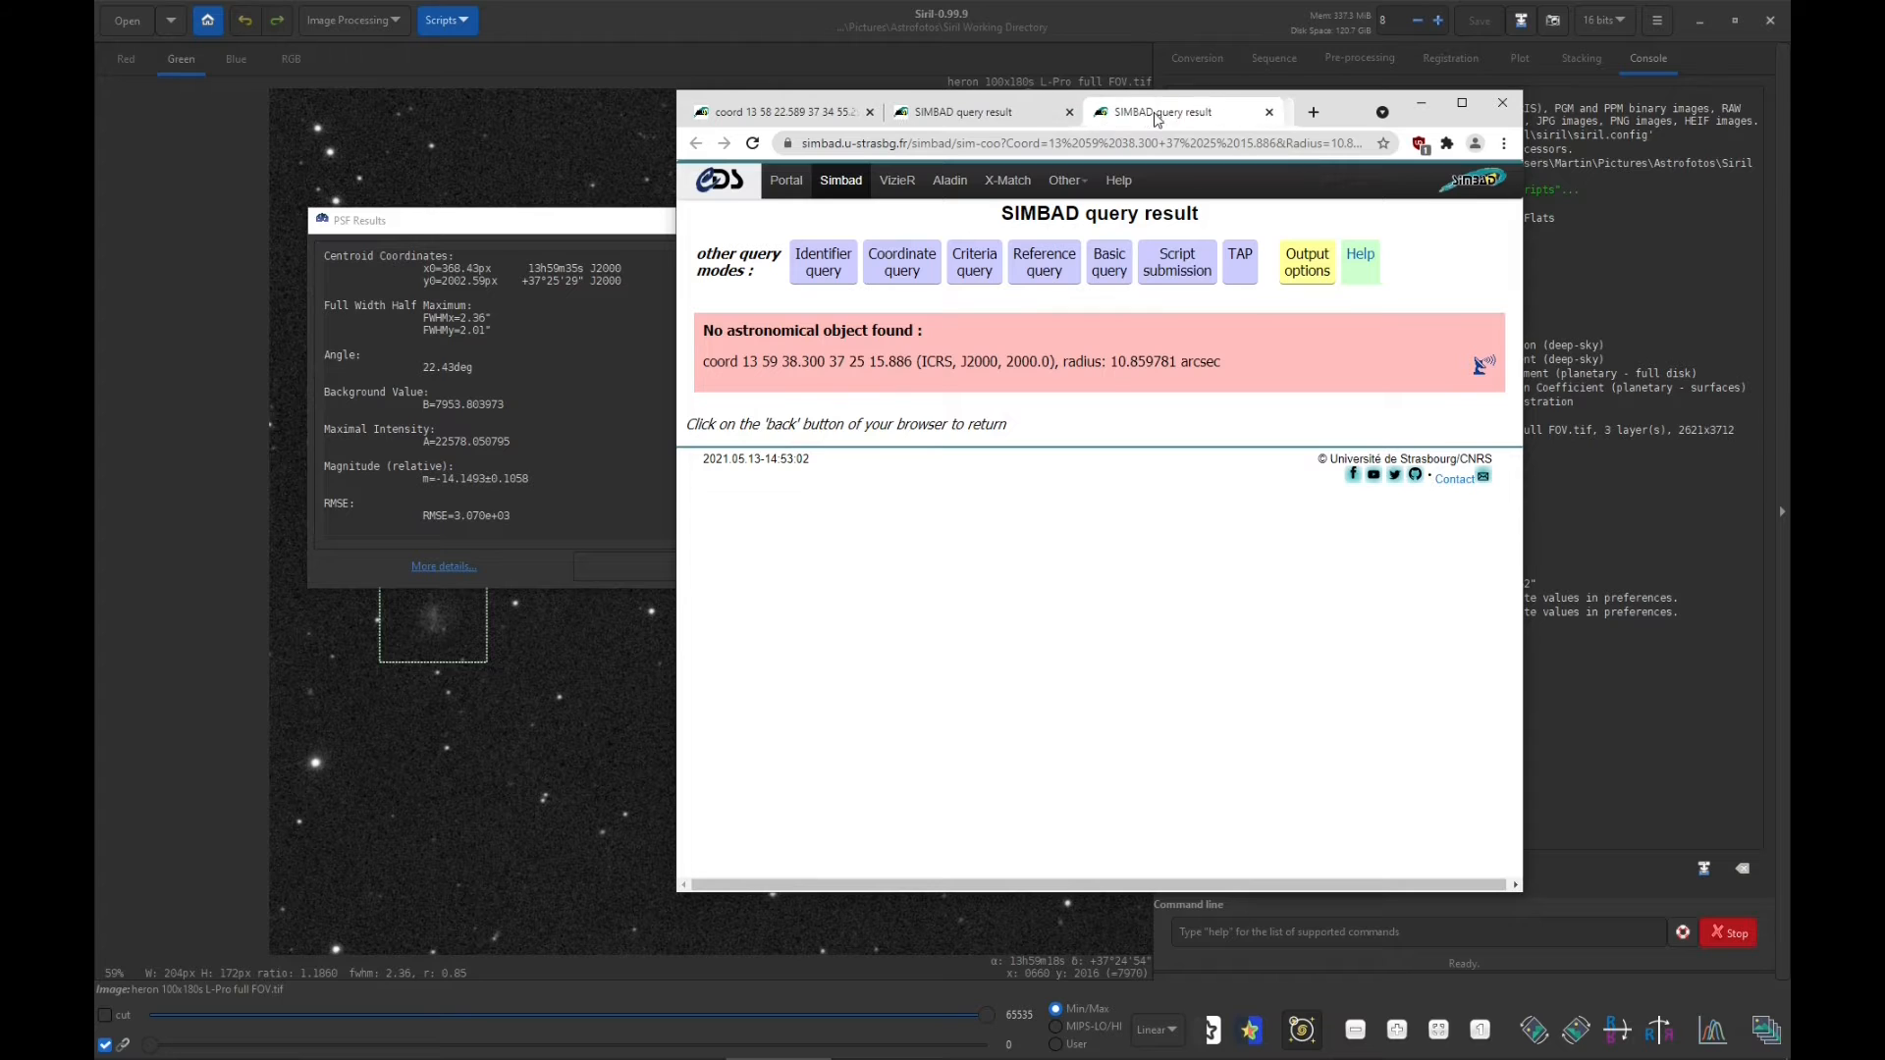
click(1279, 112)
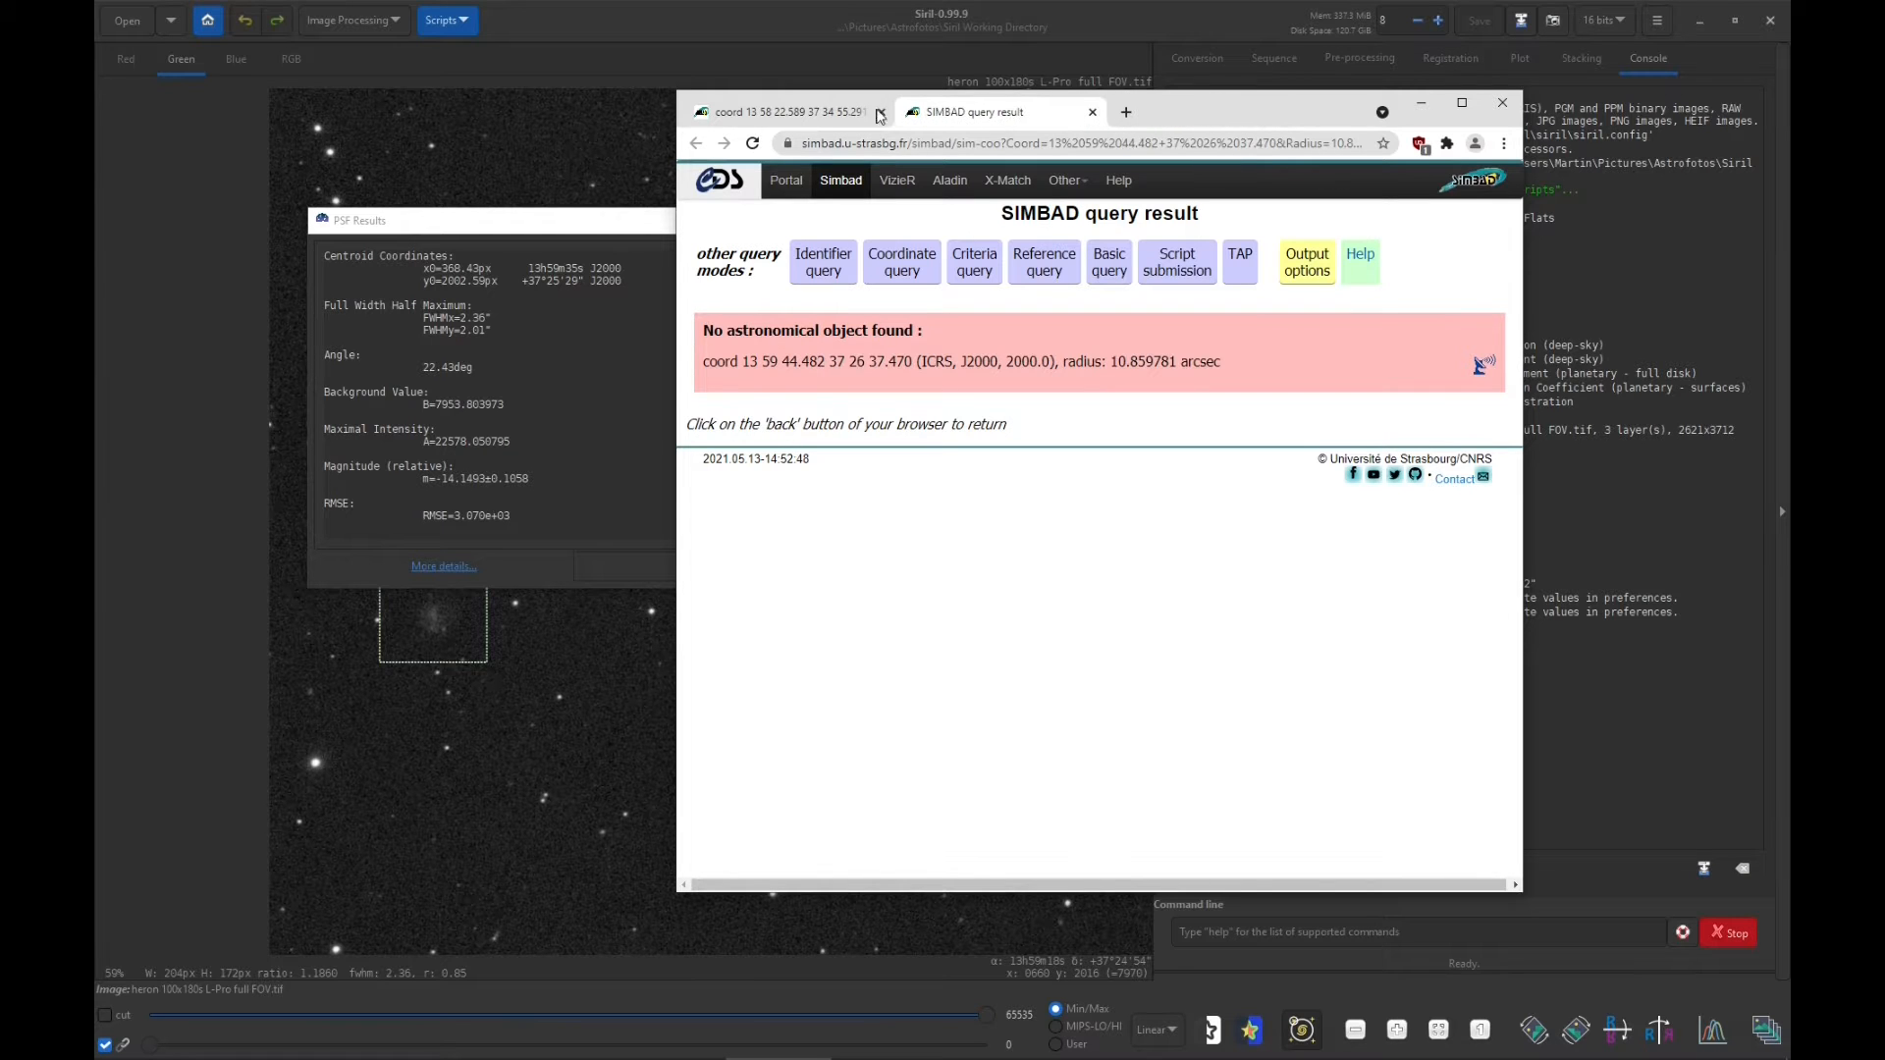
click(1093, 112)
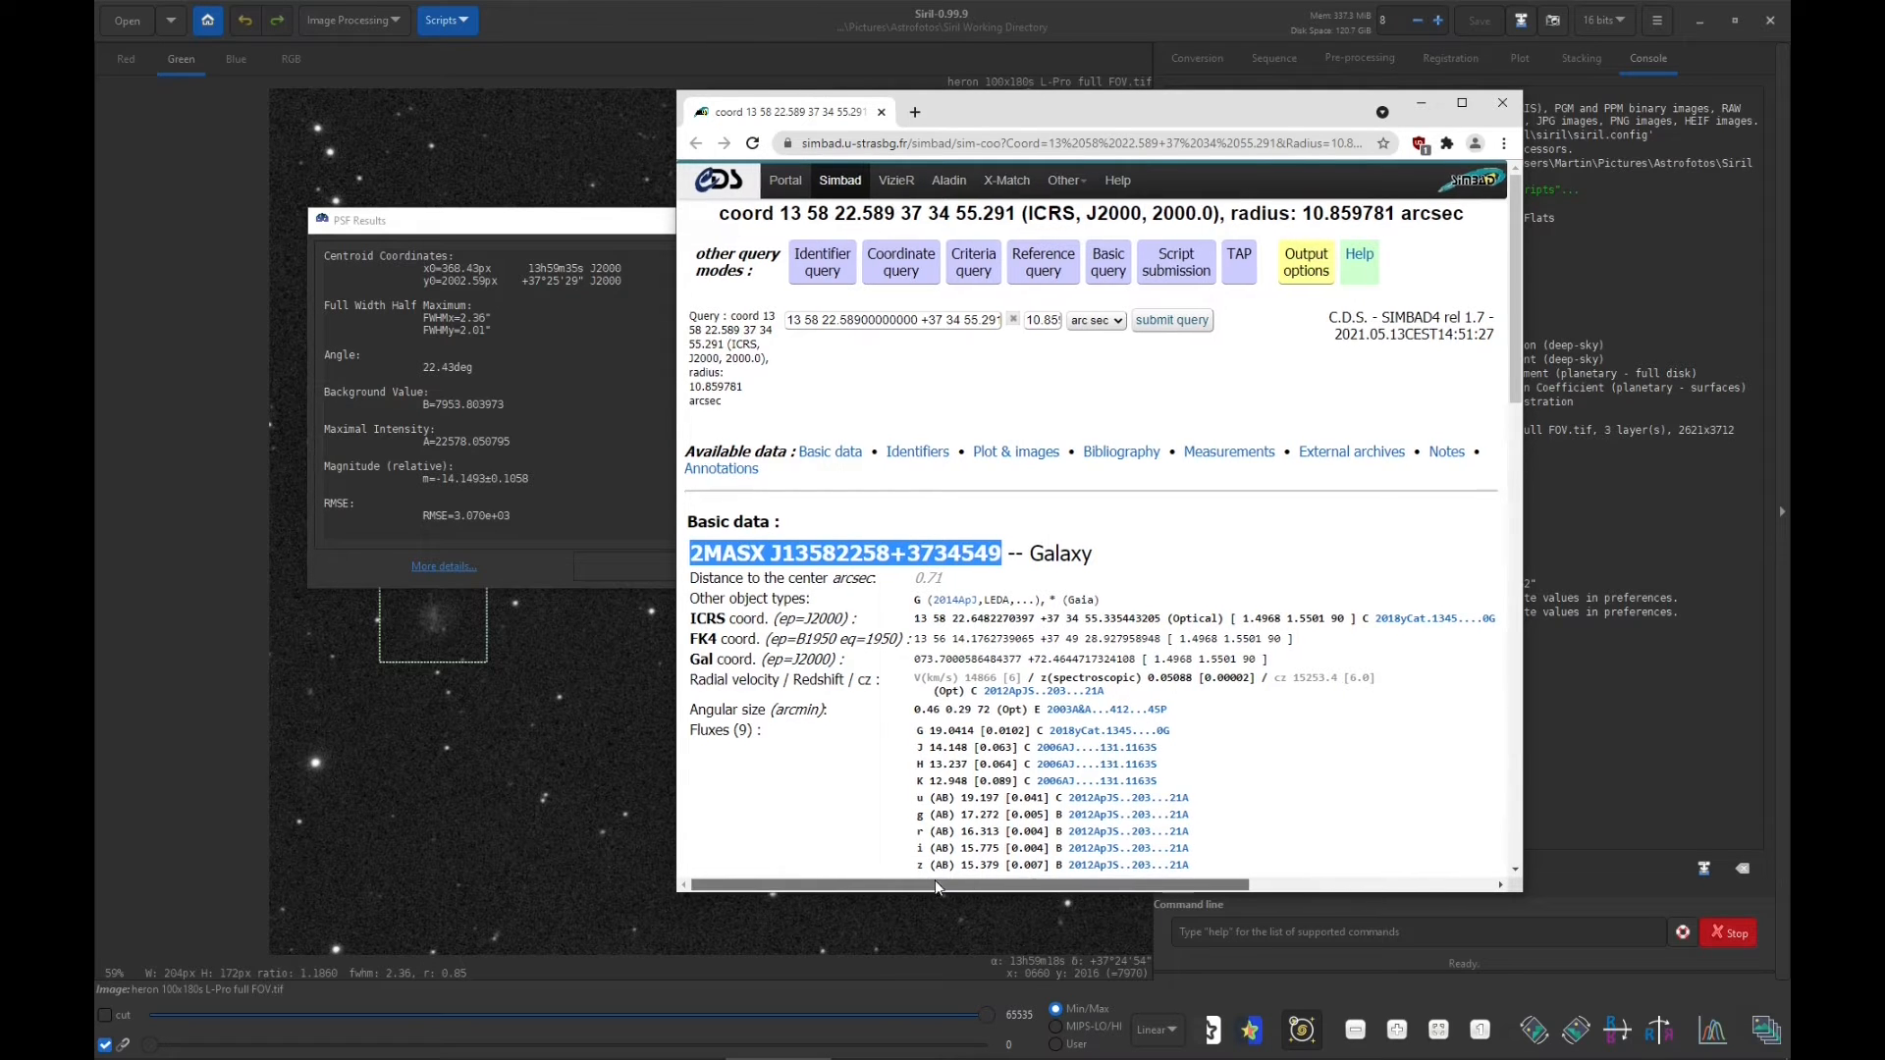
drag(932, 885, 1176, 884)
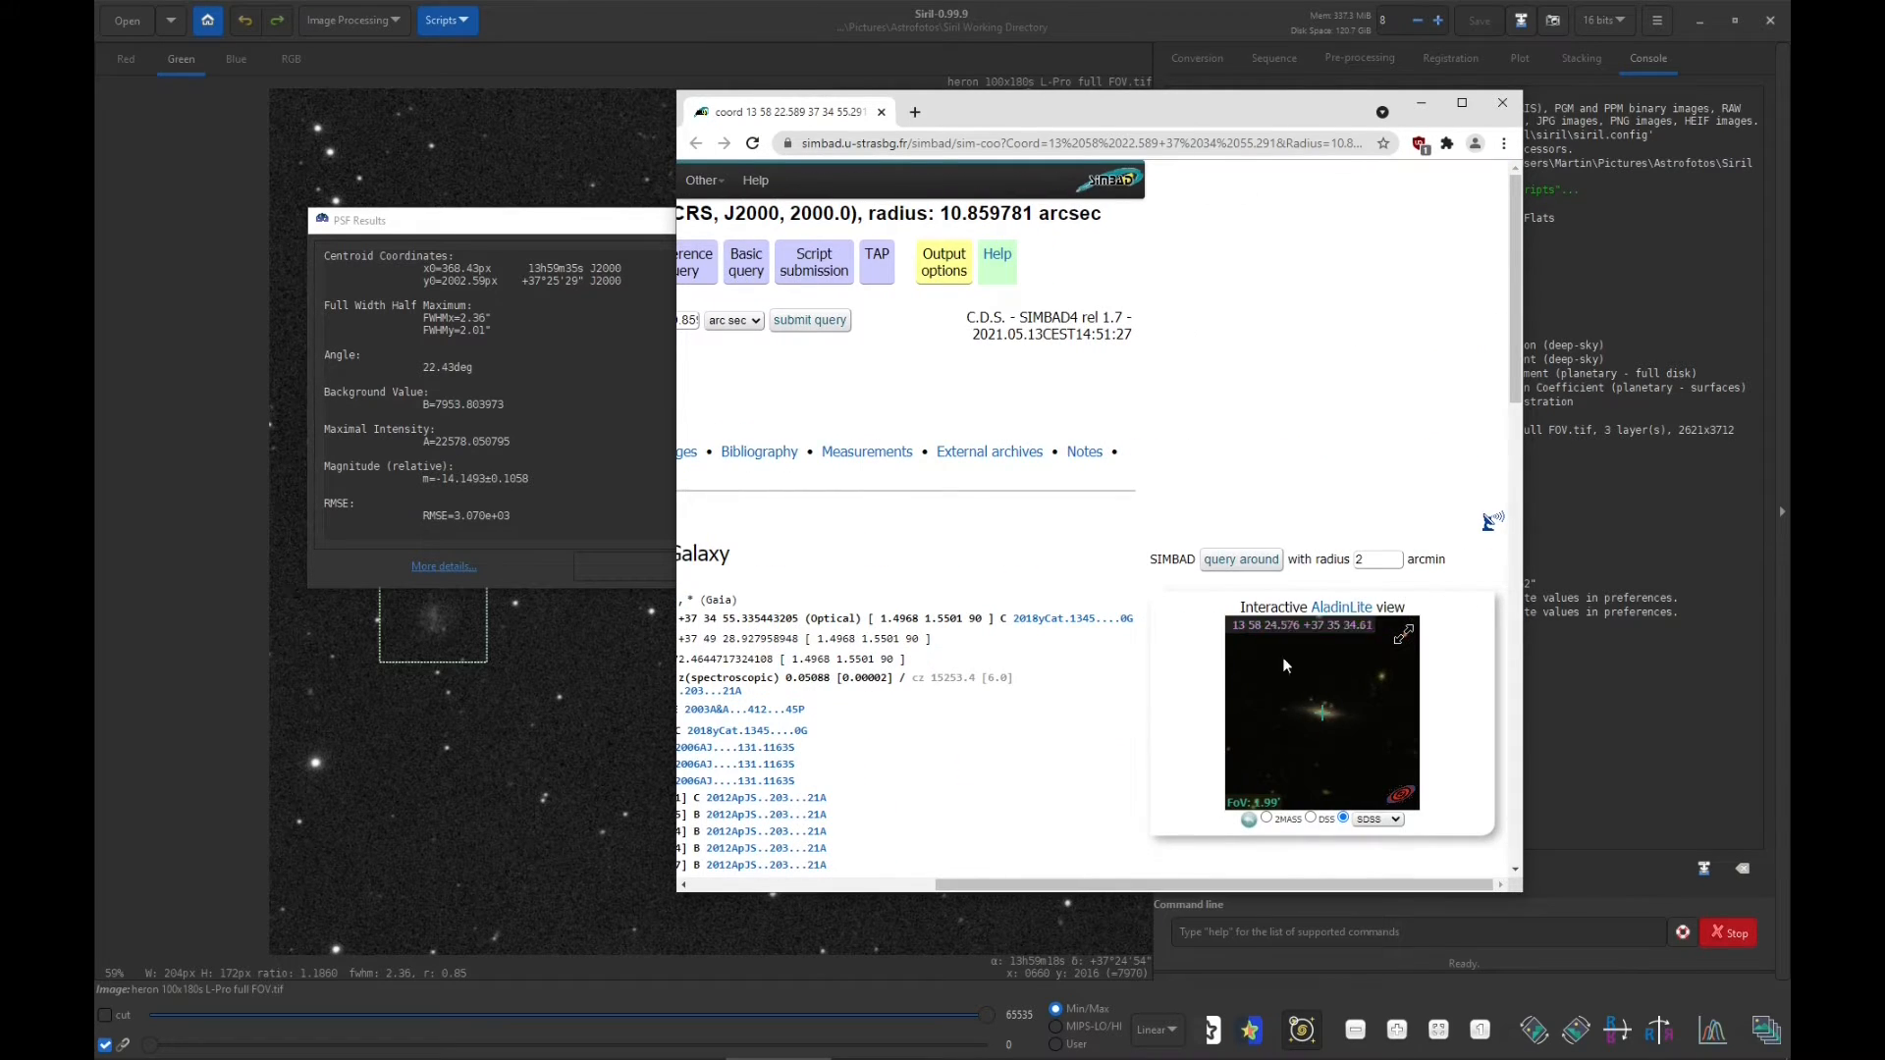
click(1345, 609)
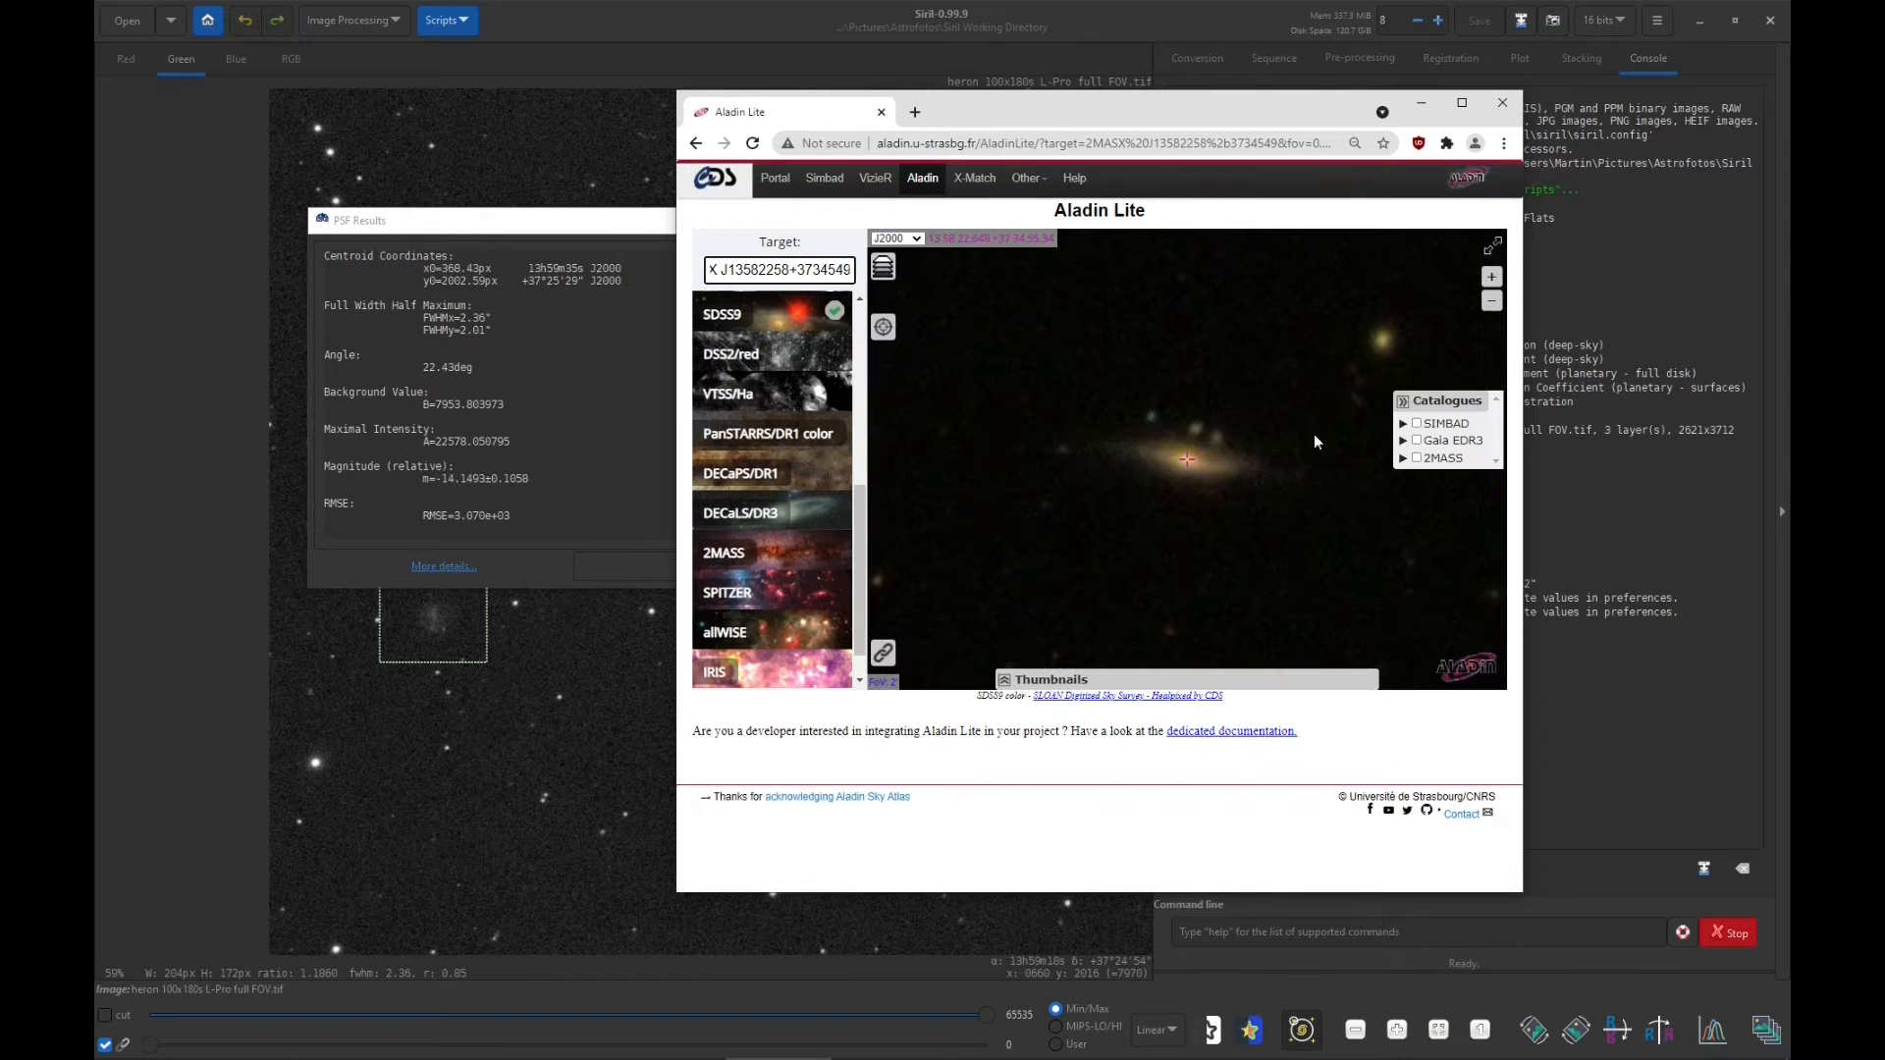
Locate the faint diffuse galaxy in the Aladin Lite sky view, overlay the SIMBAD catalogue, and select the galaxy's source marker
scroll(1149, 436, down, 3)
scroll(1141, 440, up, 3)
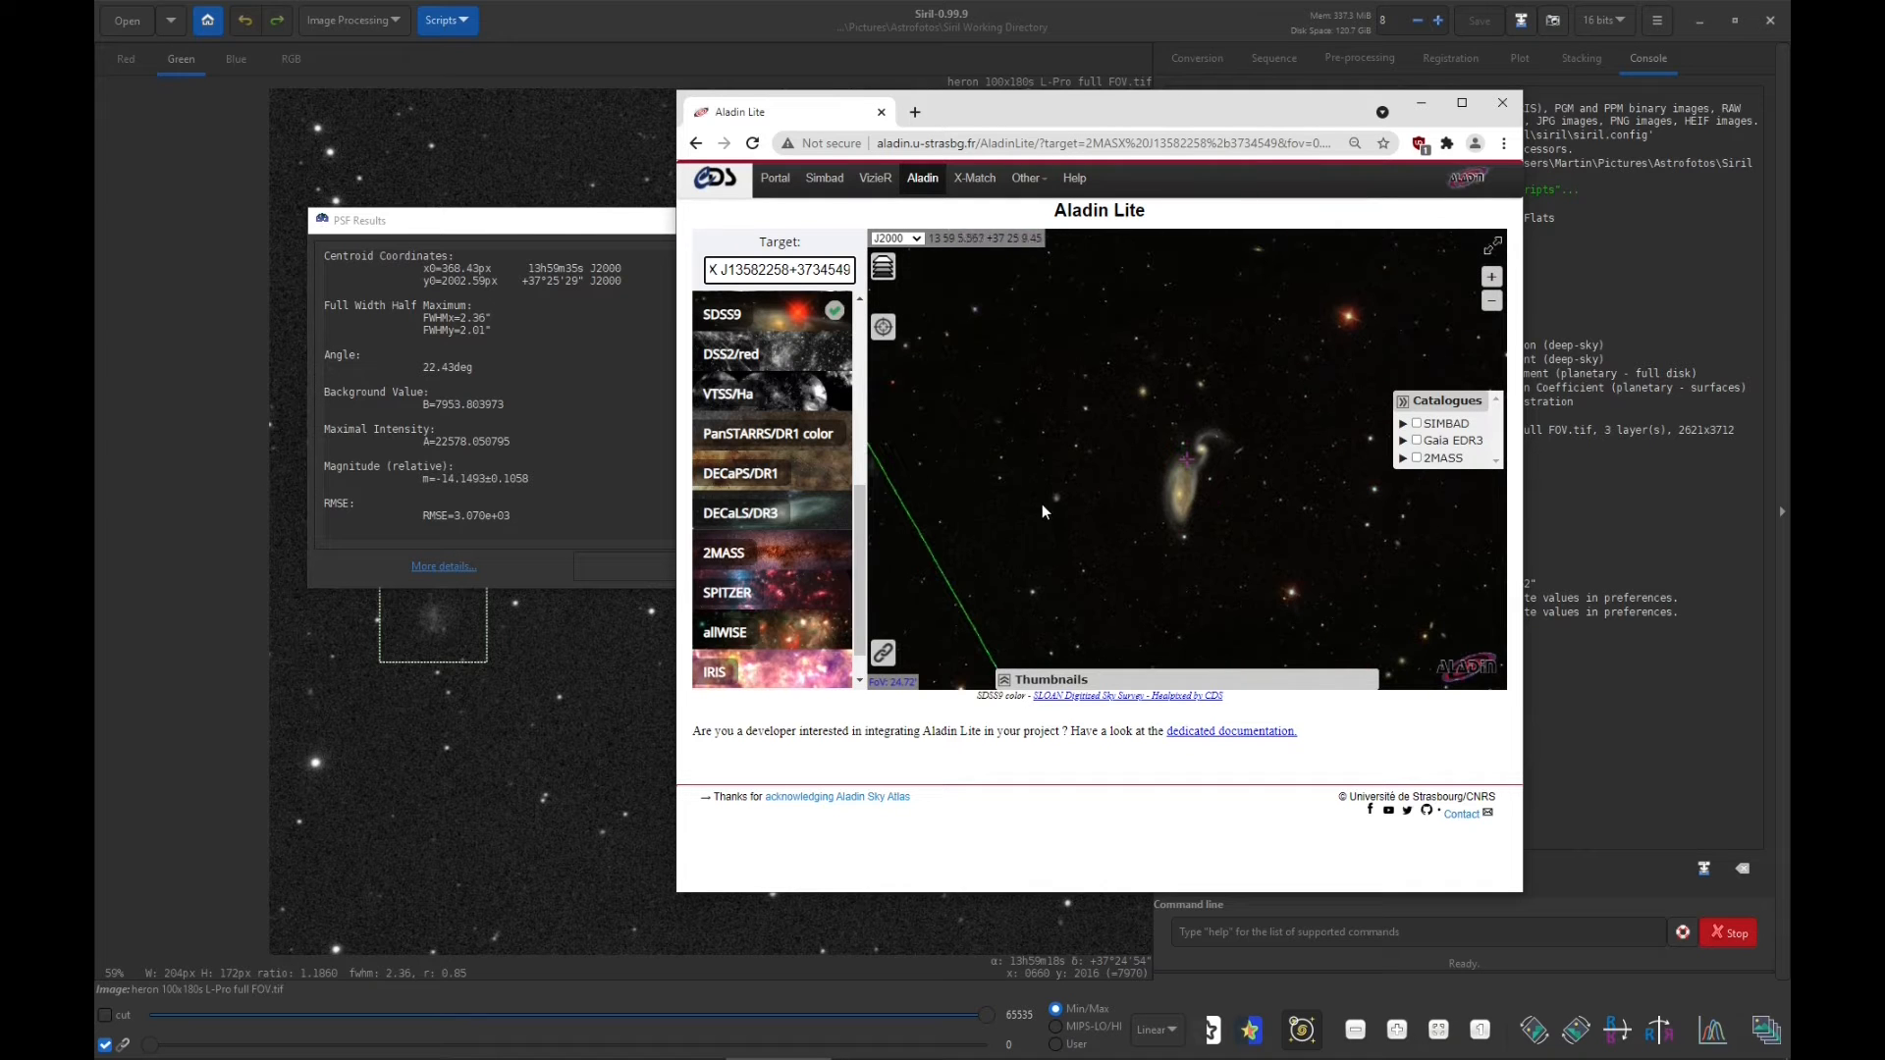
drag(949, 506, 1141, 490)
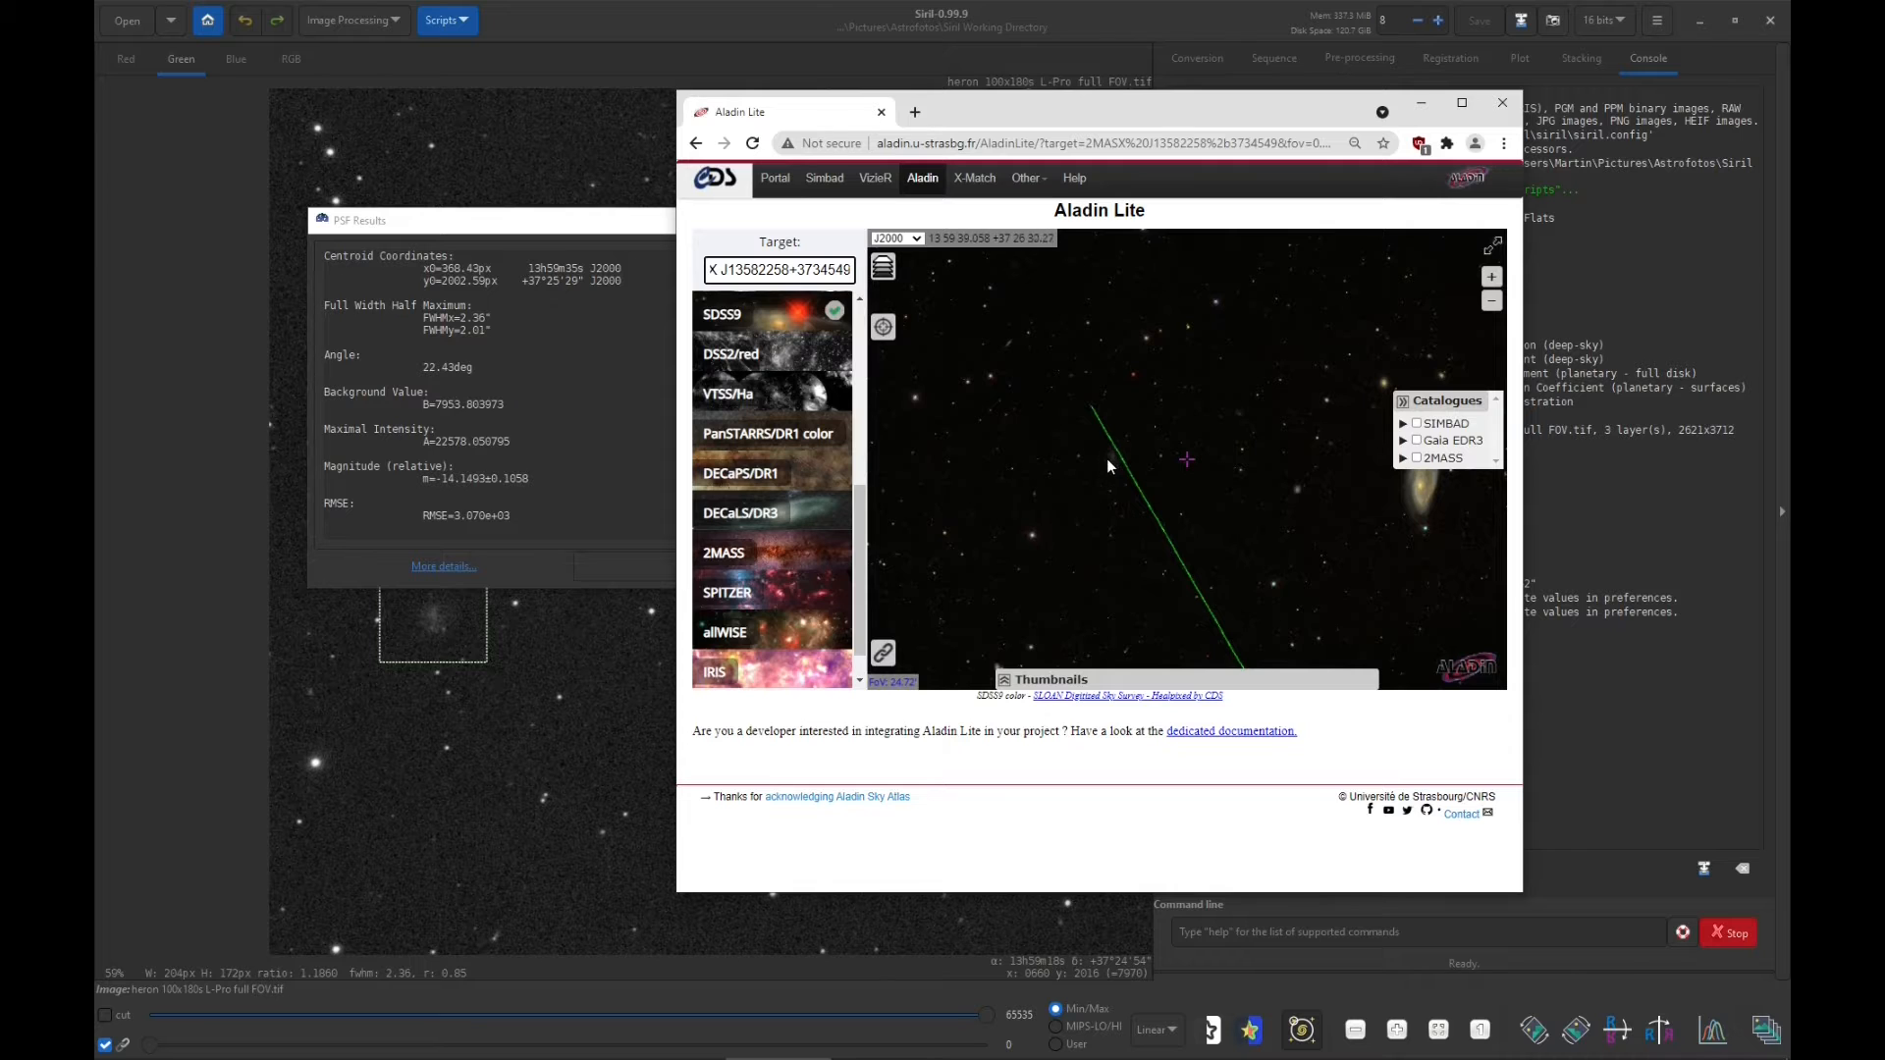
scroll(1105, 458, up, 4)
drag(957, 479, 1263, 492)
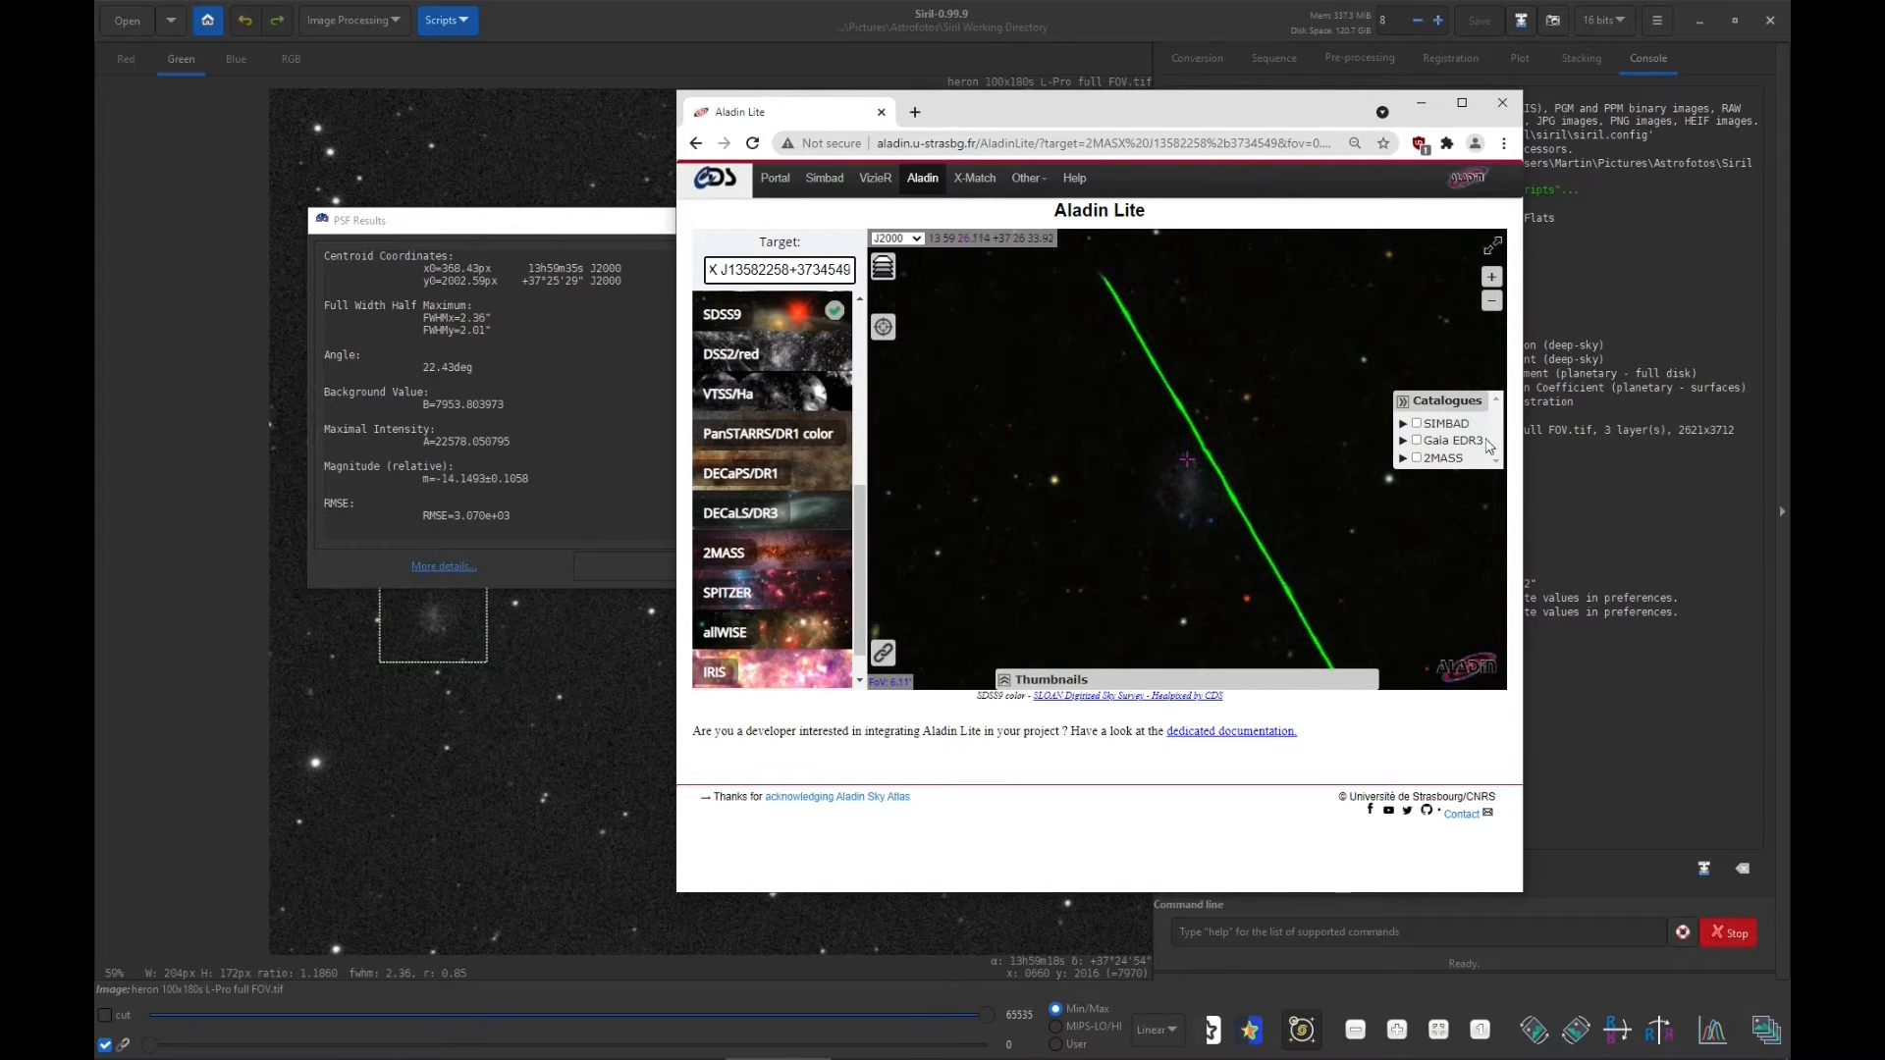
click(1416, 423)
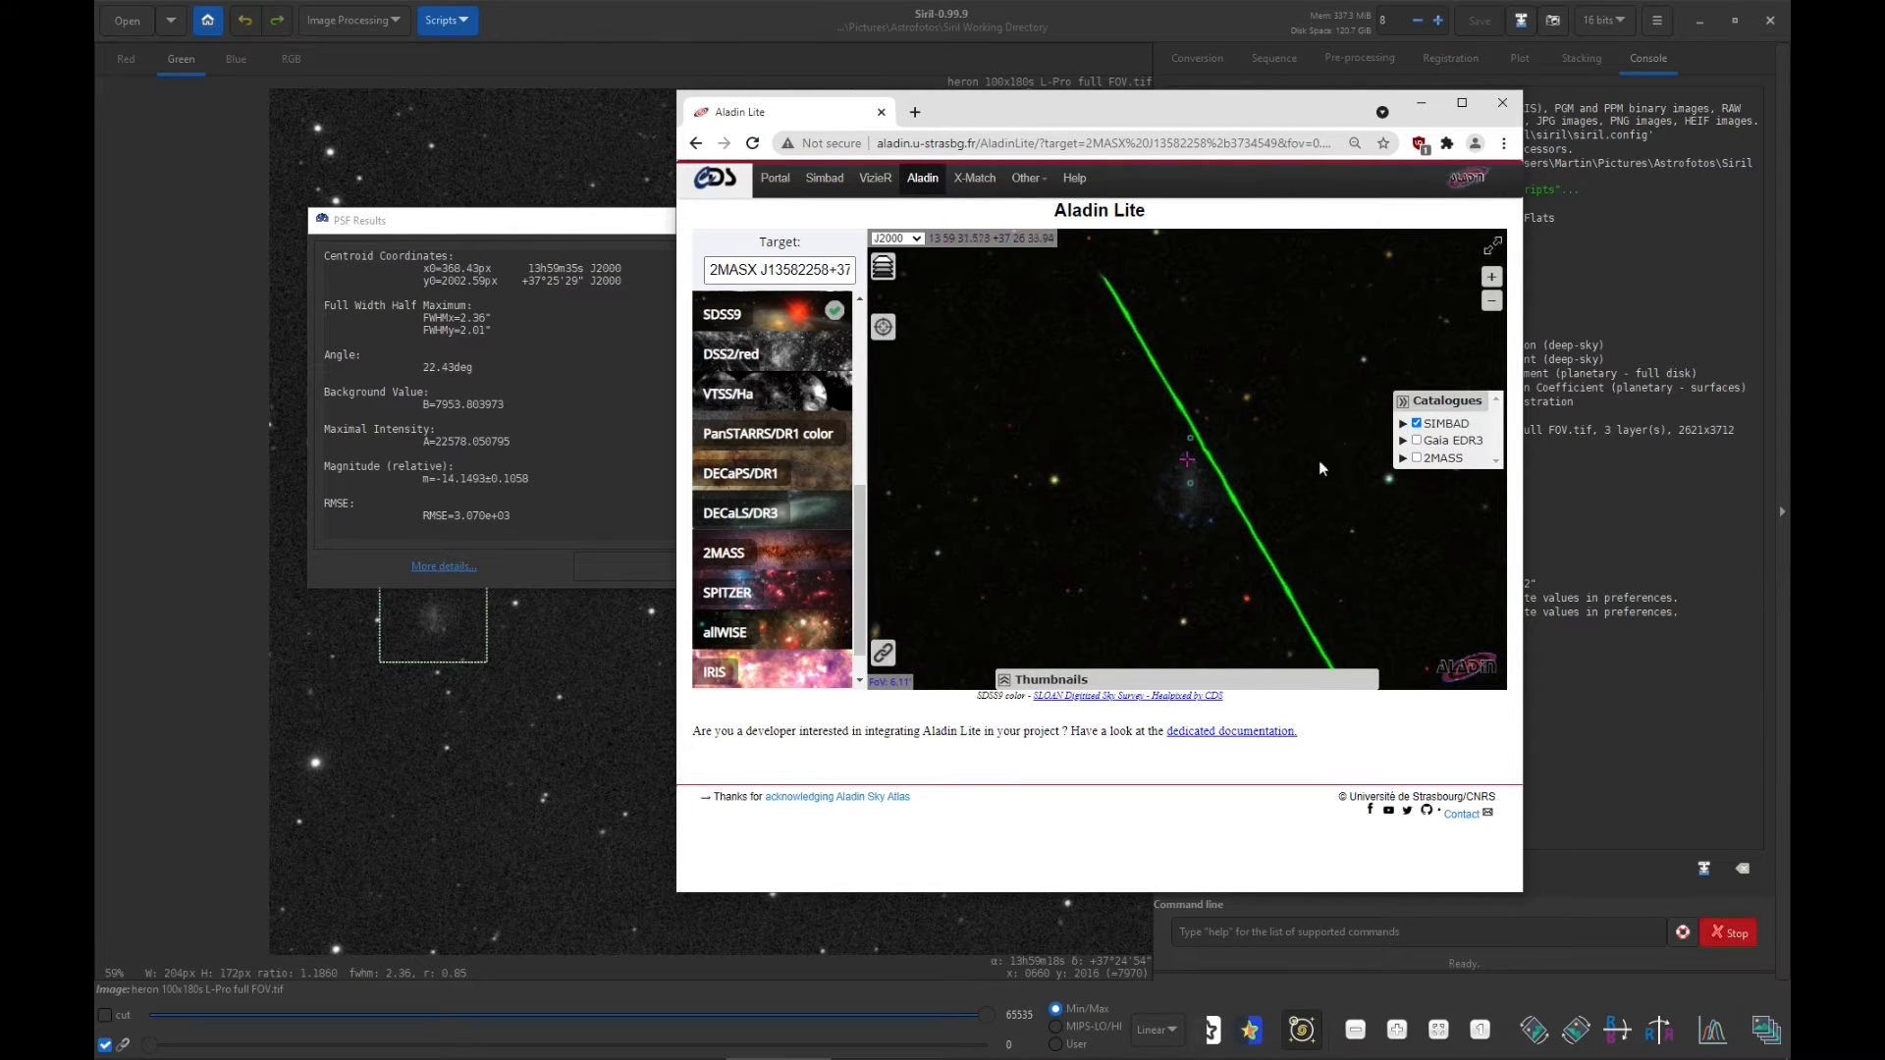
click(1191, 485)
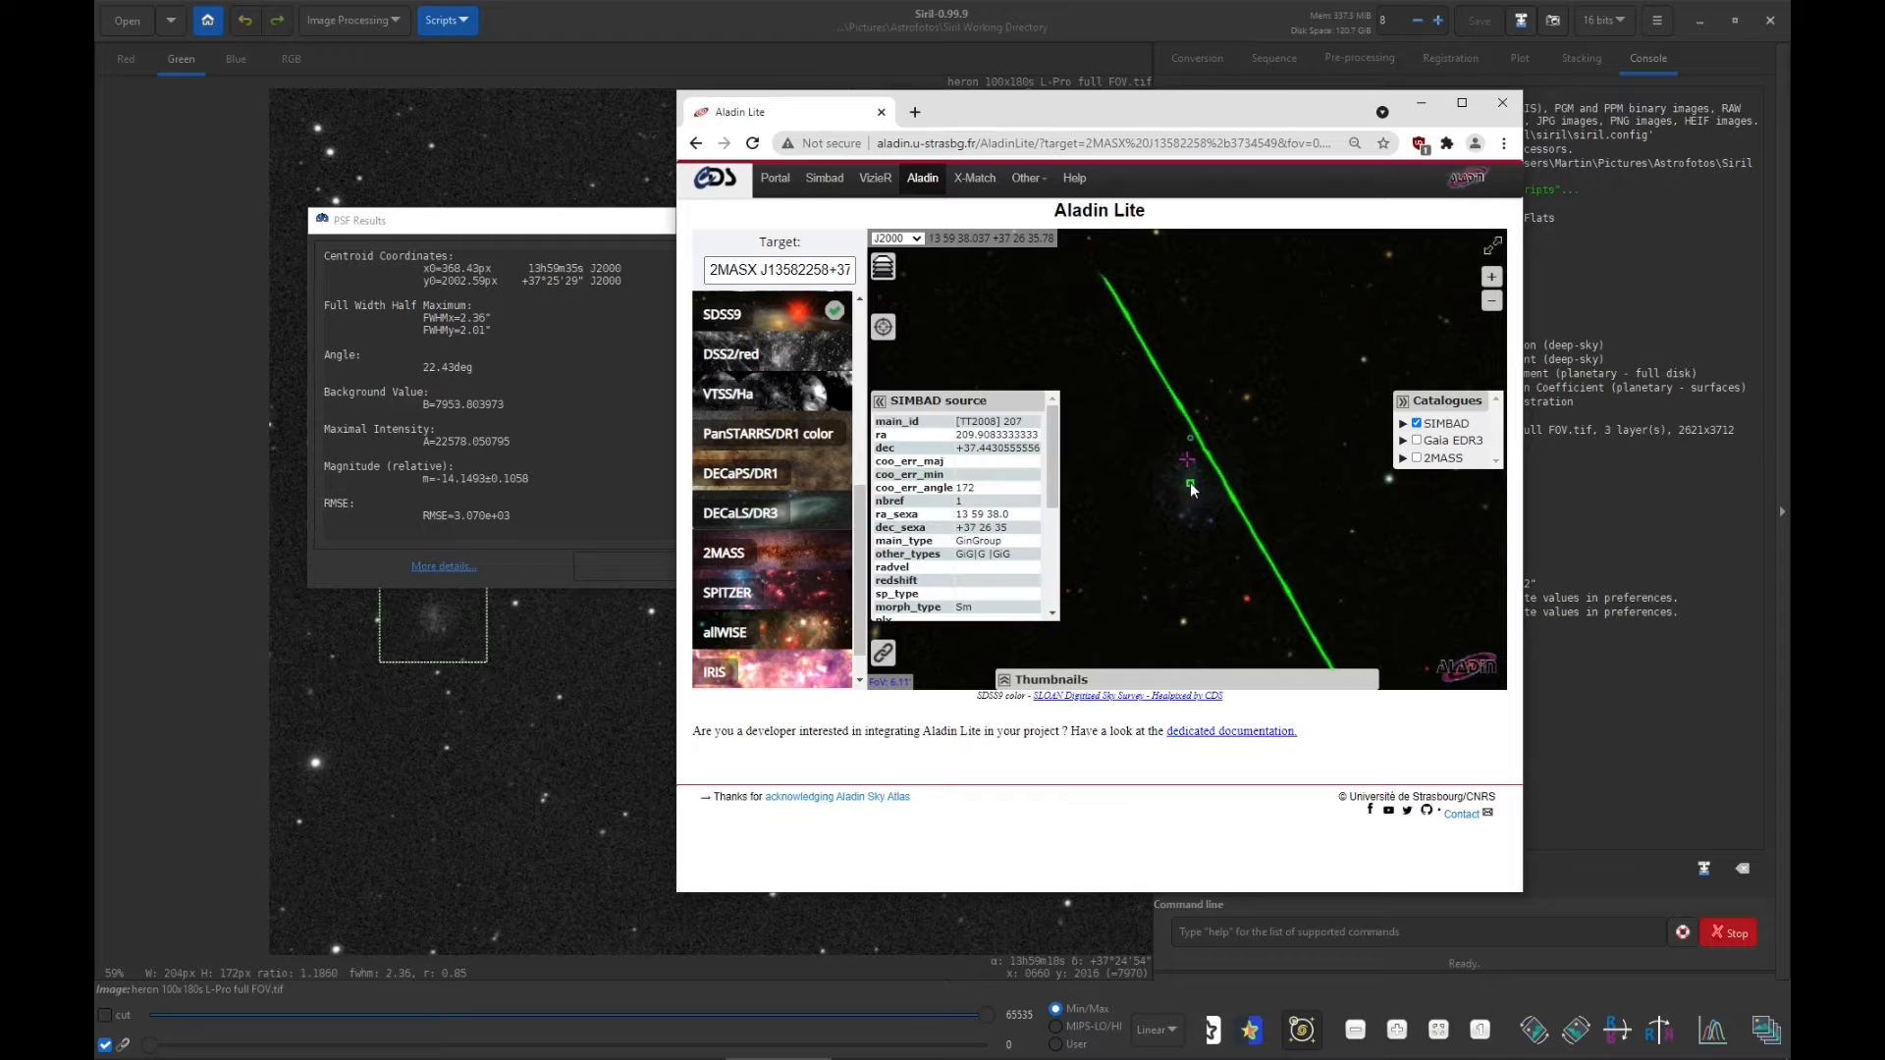
Copy the main_id [TT2008] 207 from the SIMBAD source data and close Siril's PSF results
drag(1026, 422, 957, 422)
right_click(986, 424)
click(1013, 447)
click(568, 238)
click(716, 567)
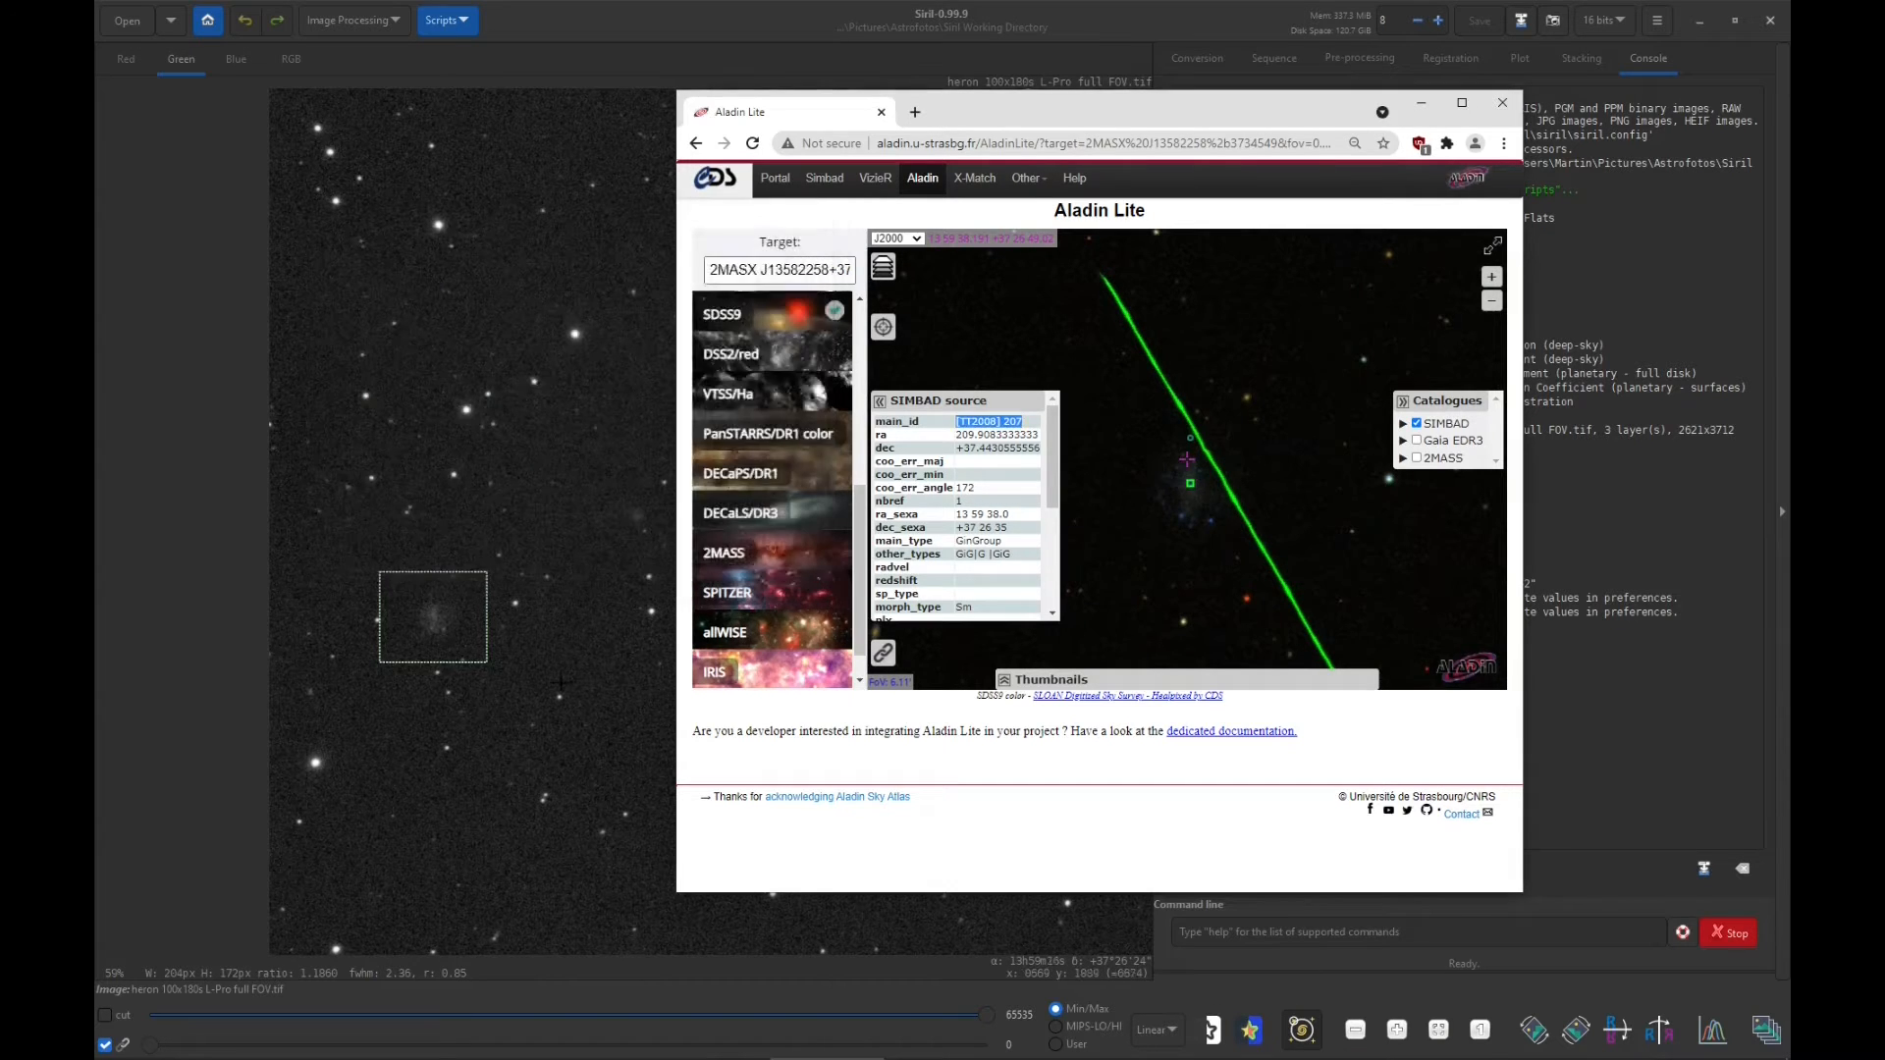
Annotate the faint galaxy in Siril by searching for the object [TT2008] 207
right_click(732, 644)
click(794, 764)
key(ctrl+v)
key(Return)
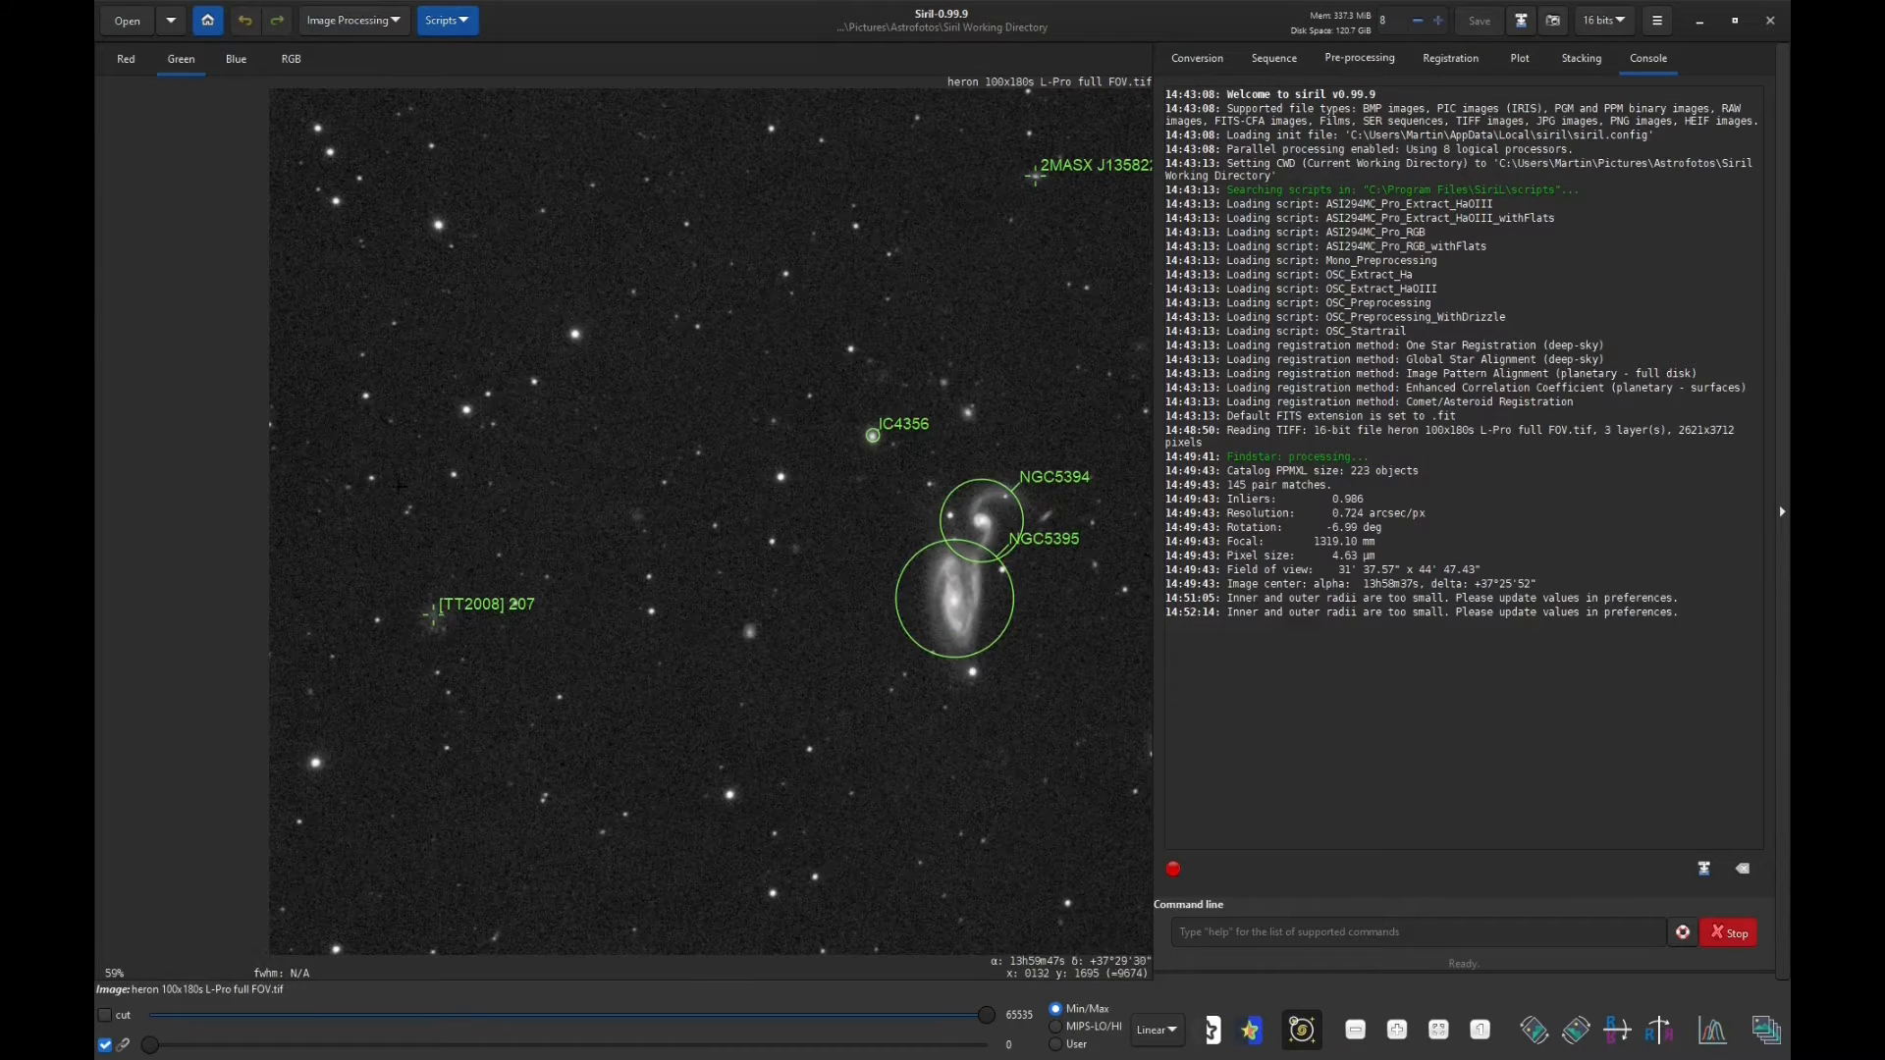
Return to Aladin Lite in the browser, query the faint galaxy's marker to open its SIMBAD page, and visit the Aladin Sky Atlas page
key(alt+Tab)
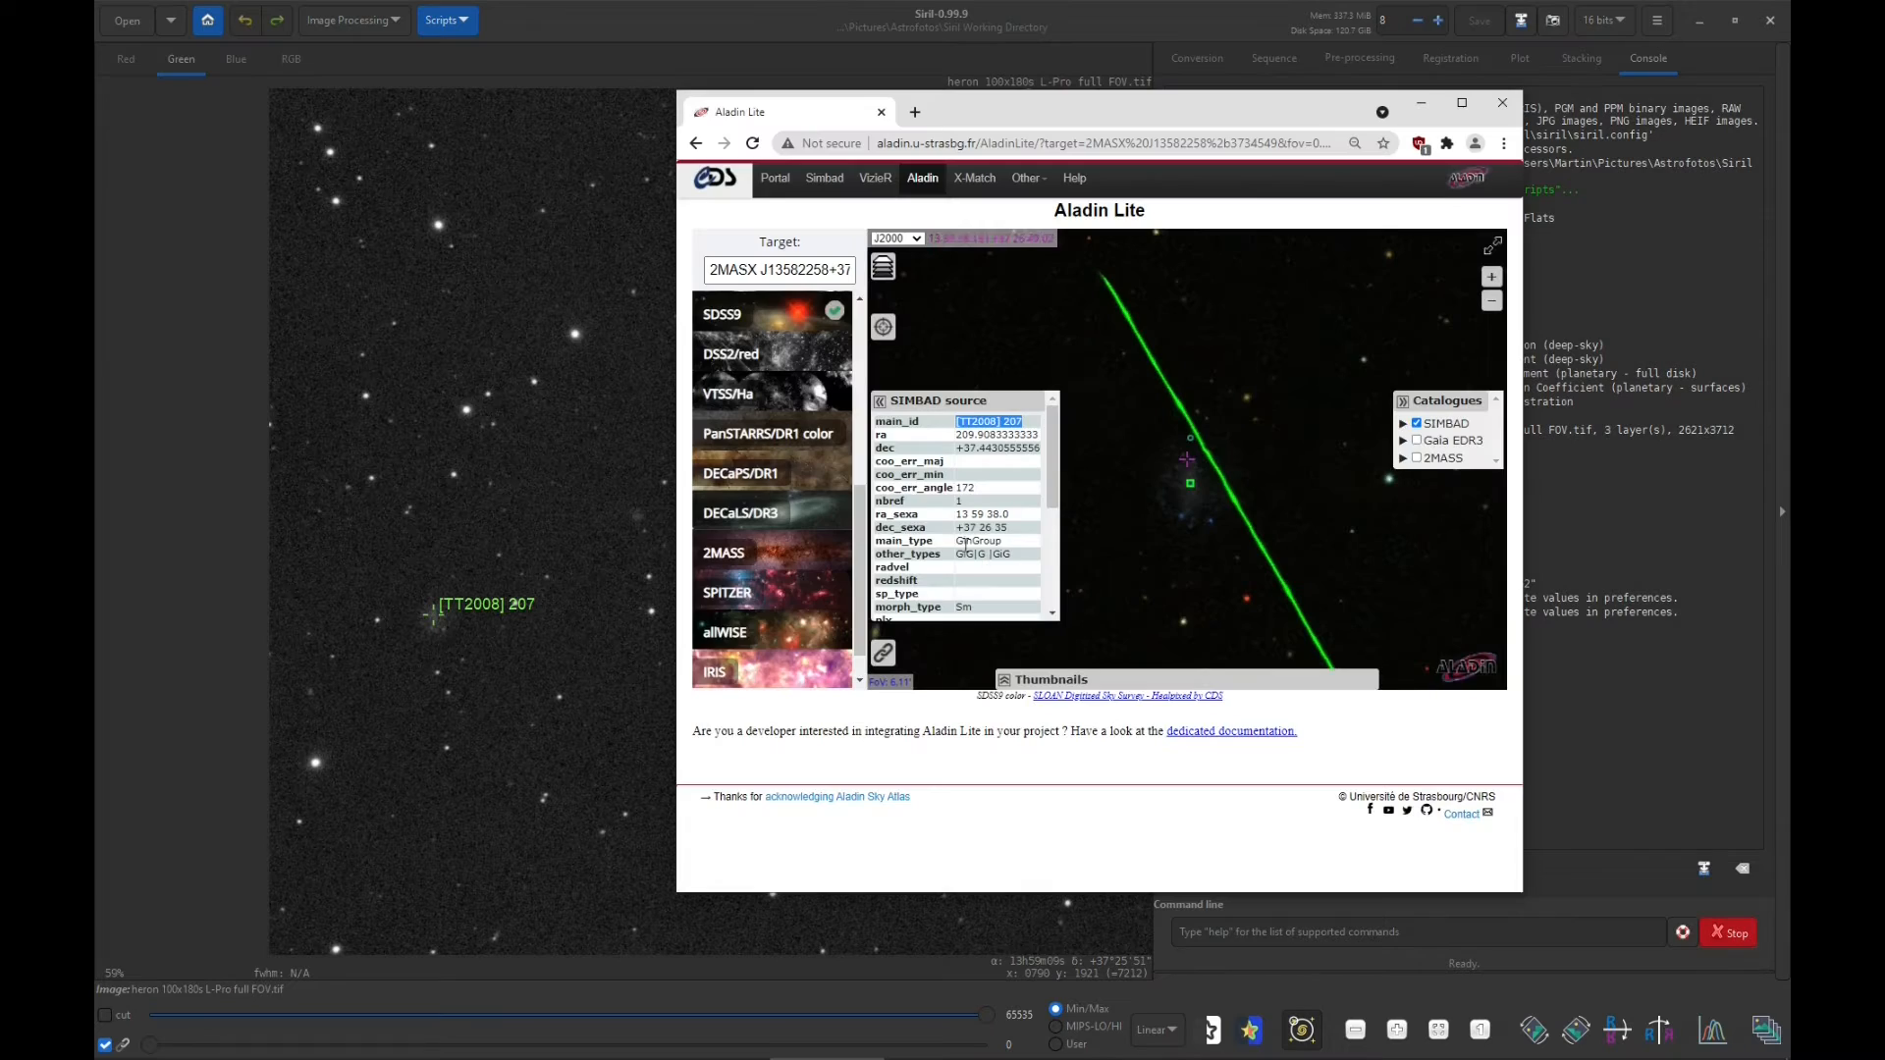
click(1461, 102)
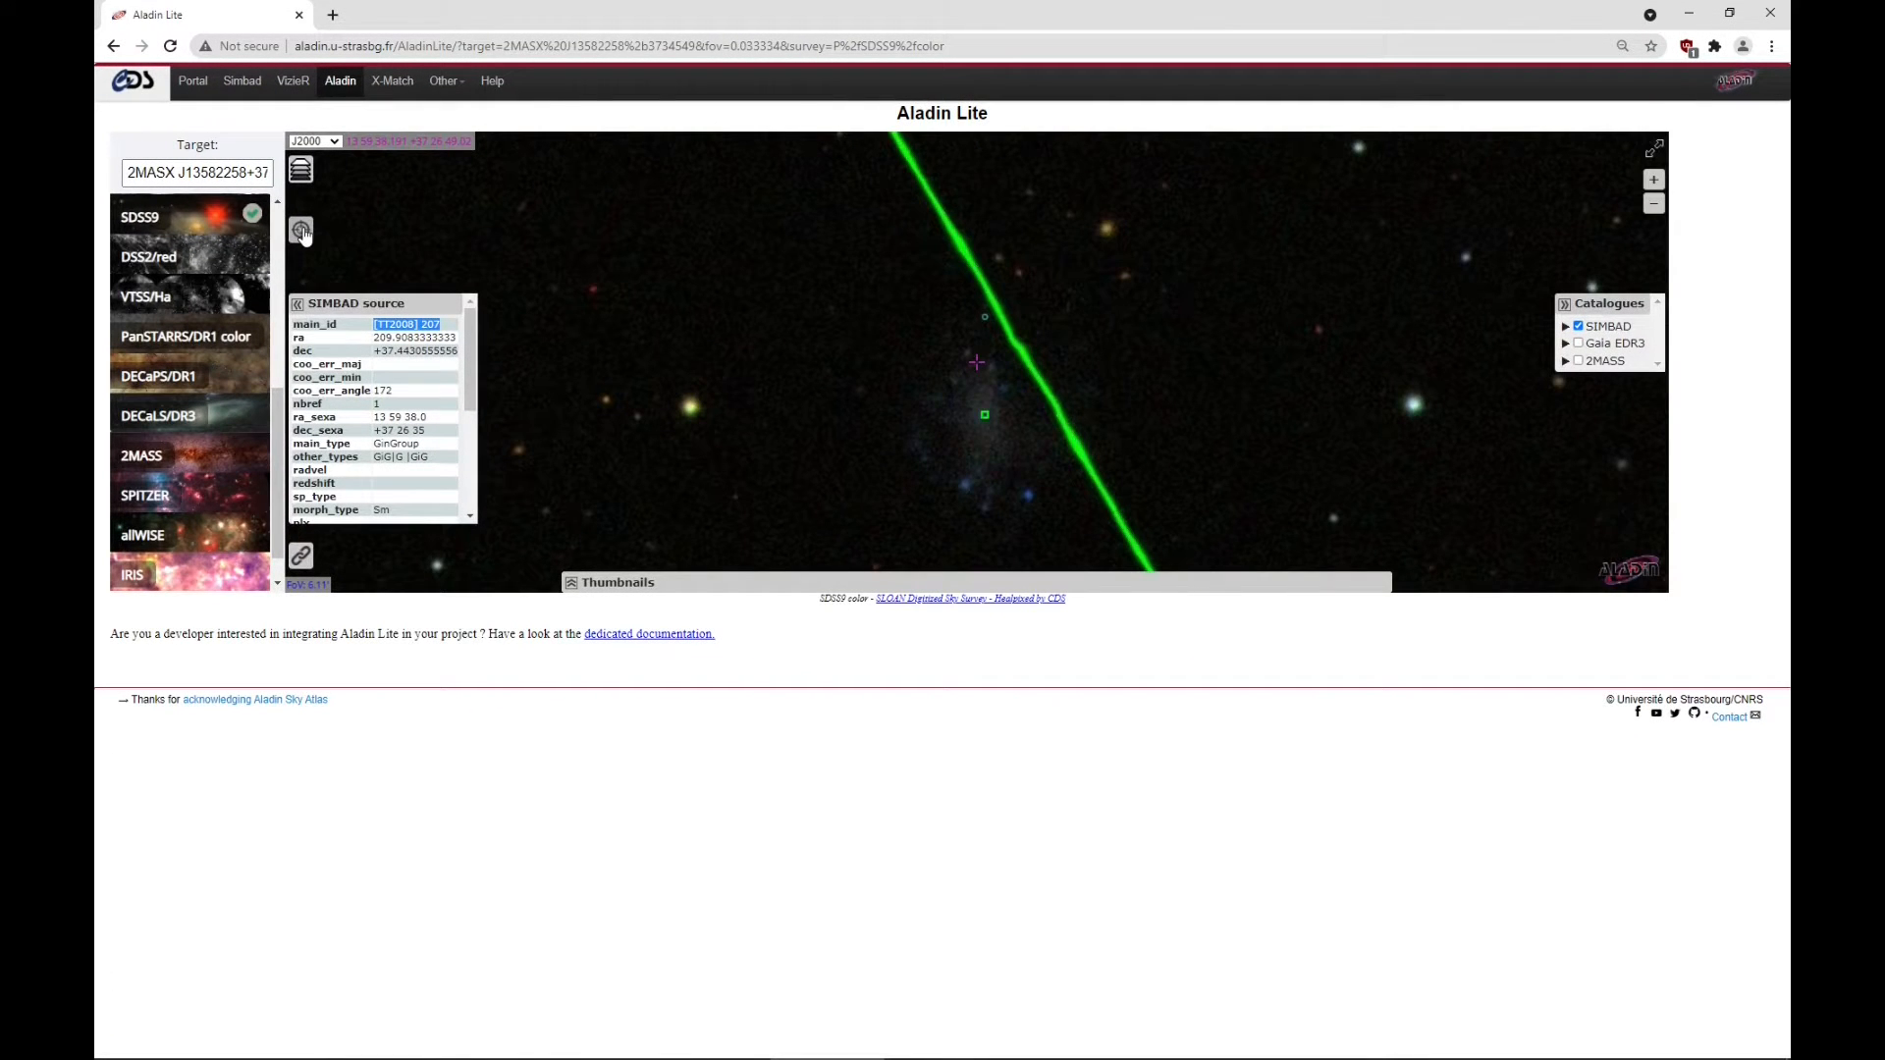
click(302, 232)
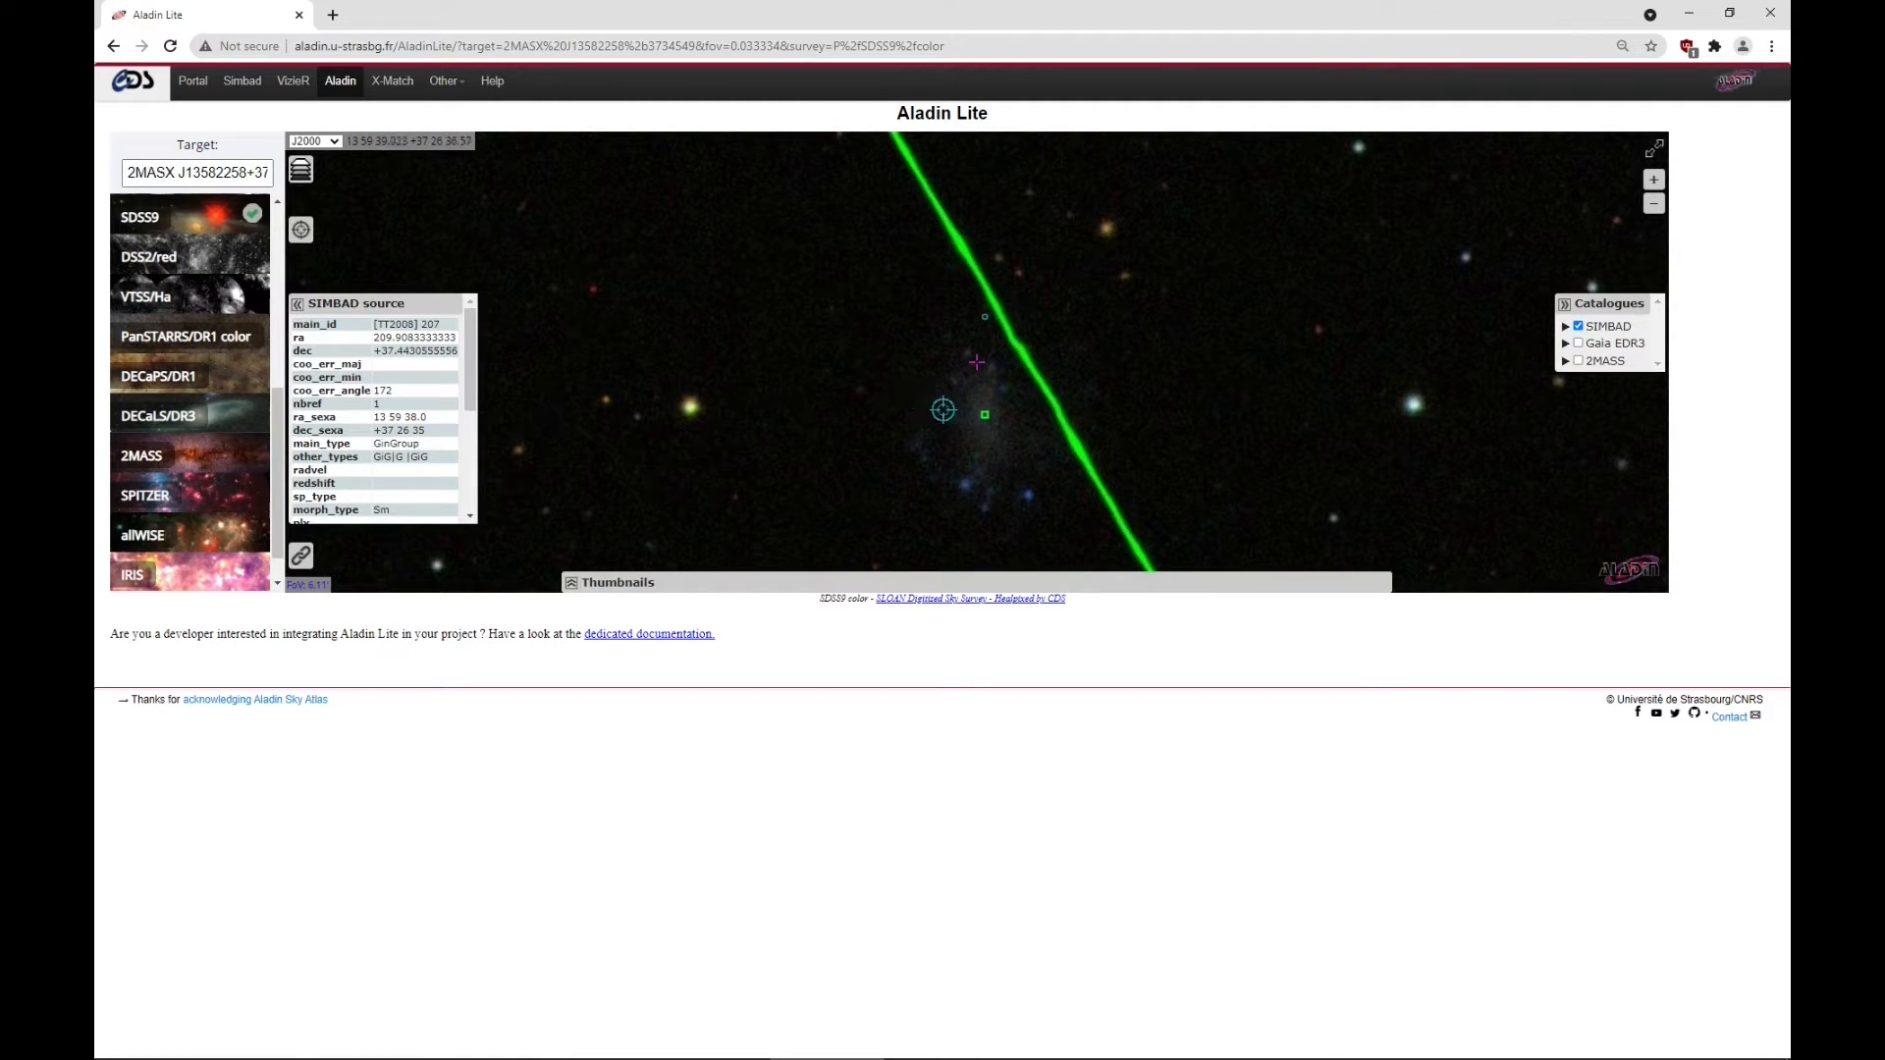
click(983, 414)
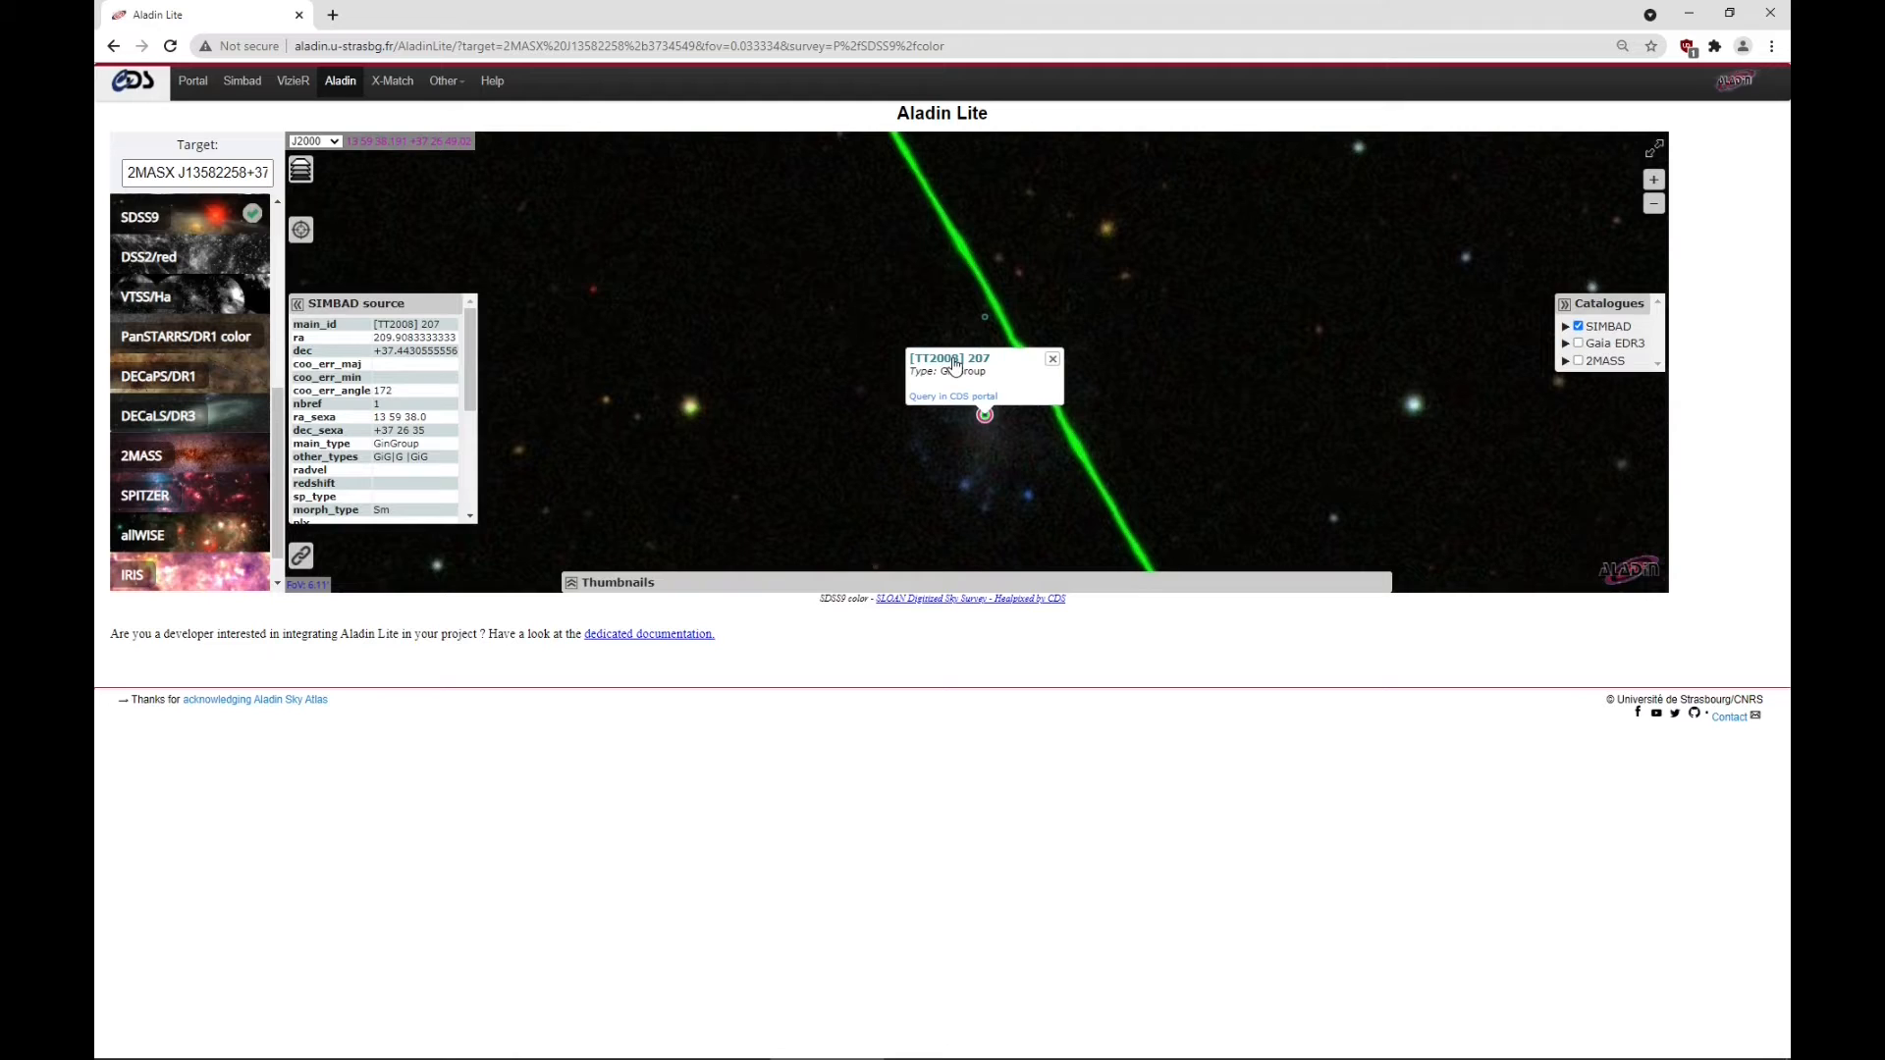
click(952, 360)
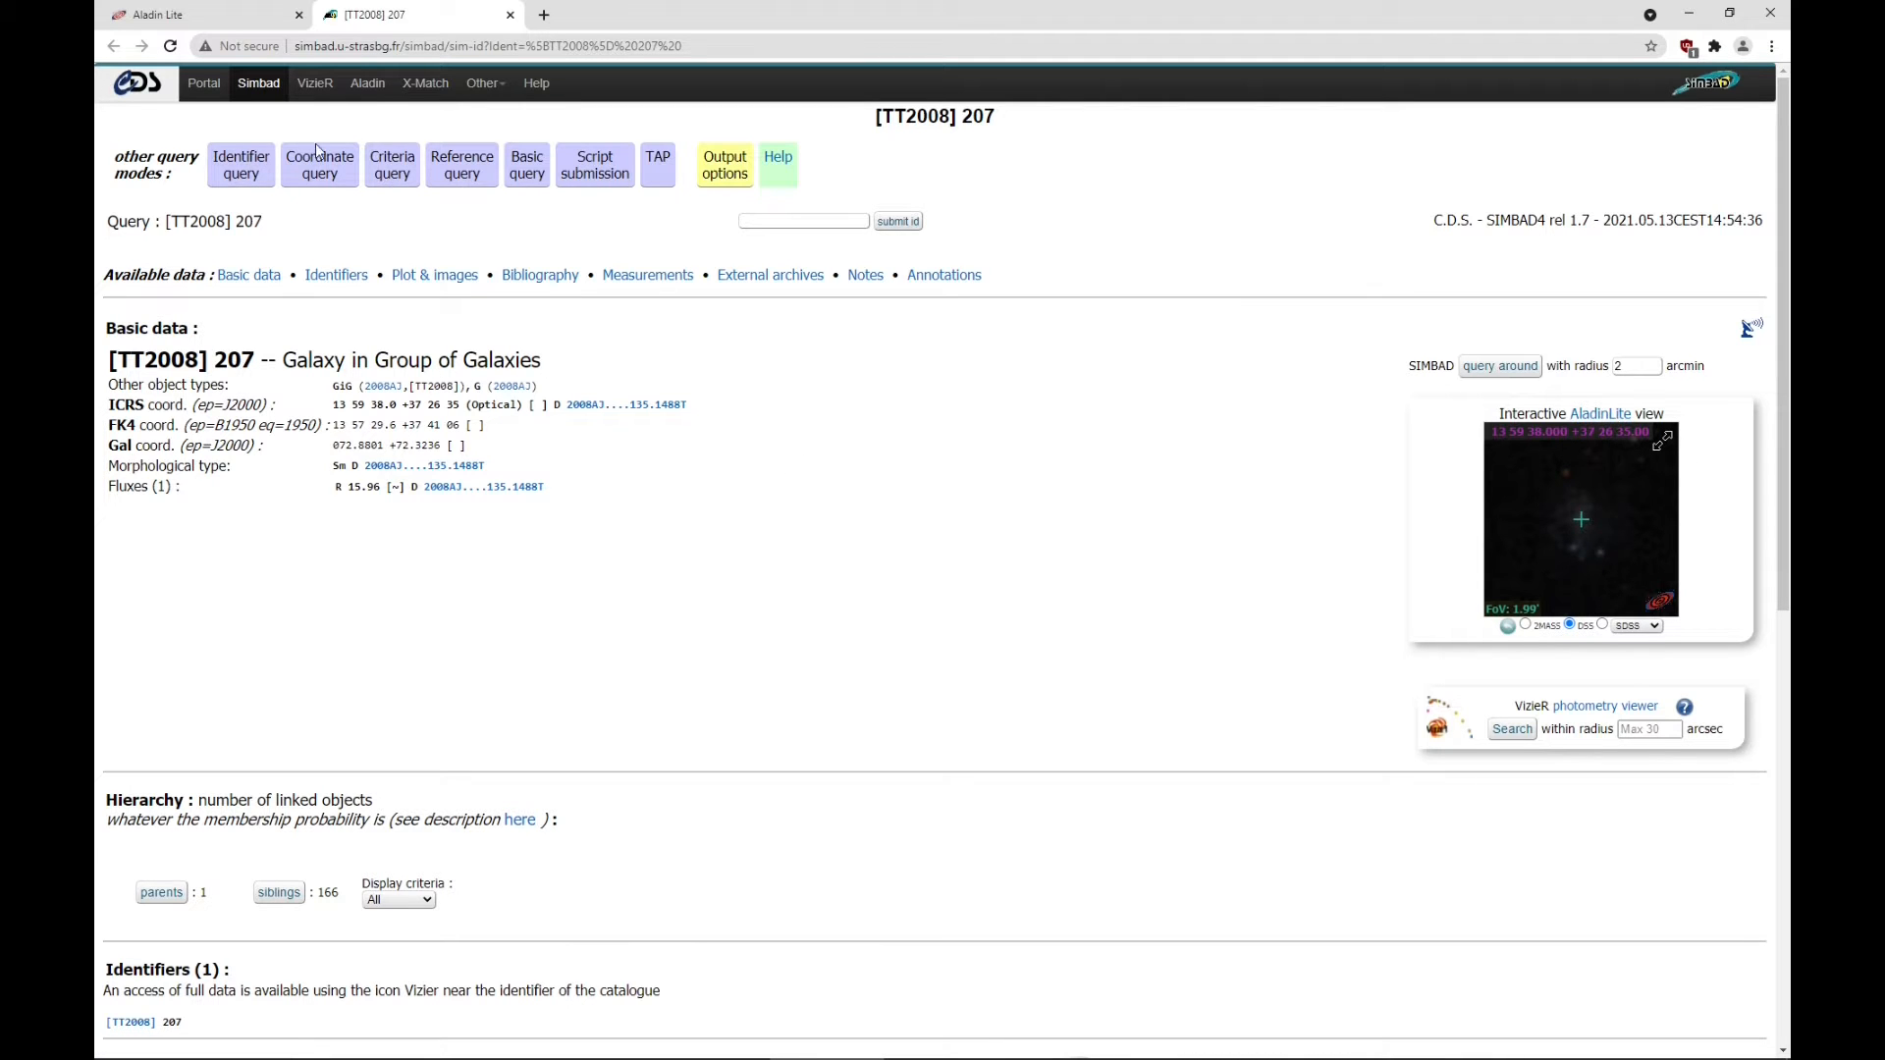
click(368, 85)
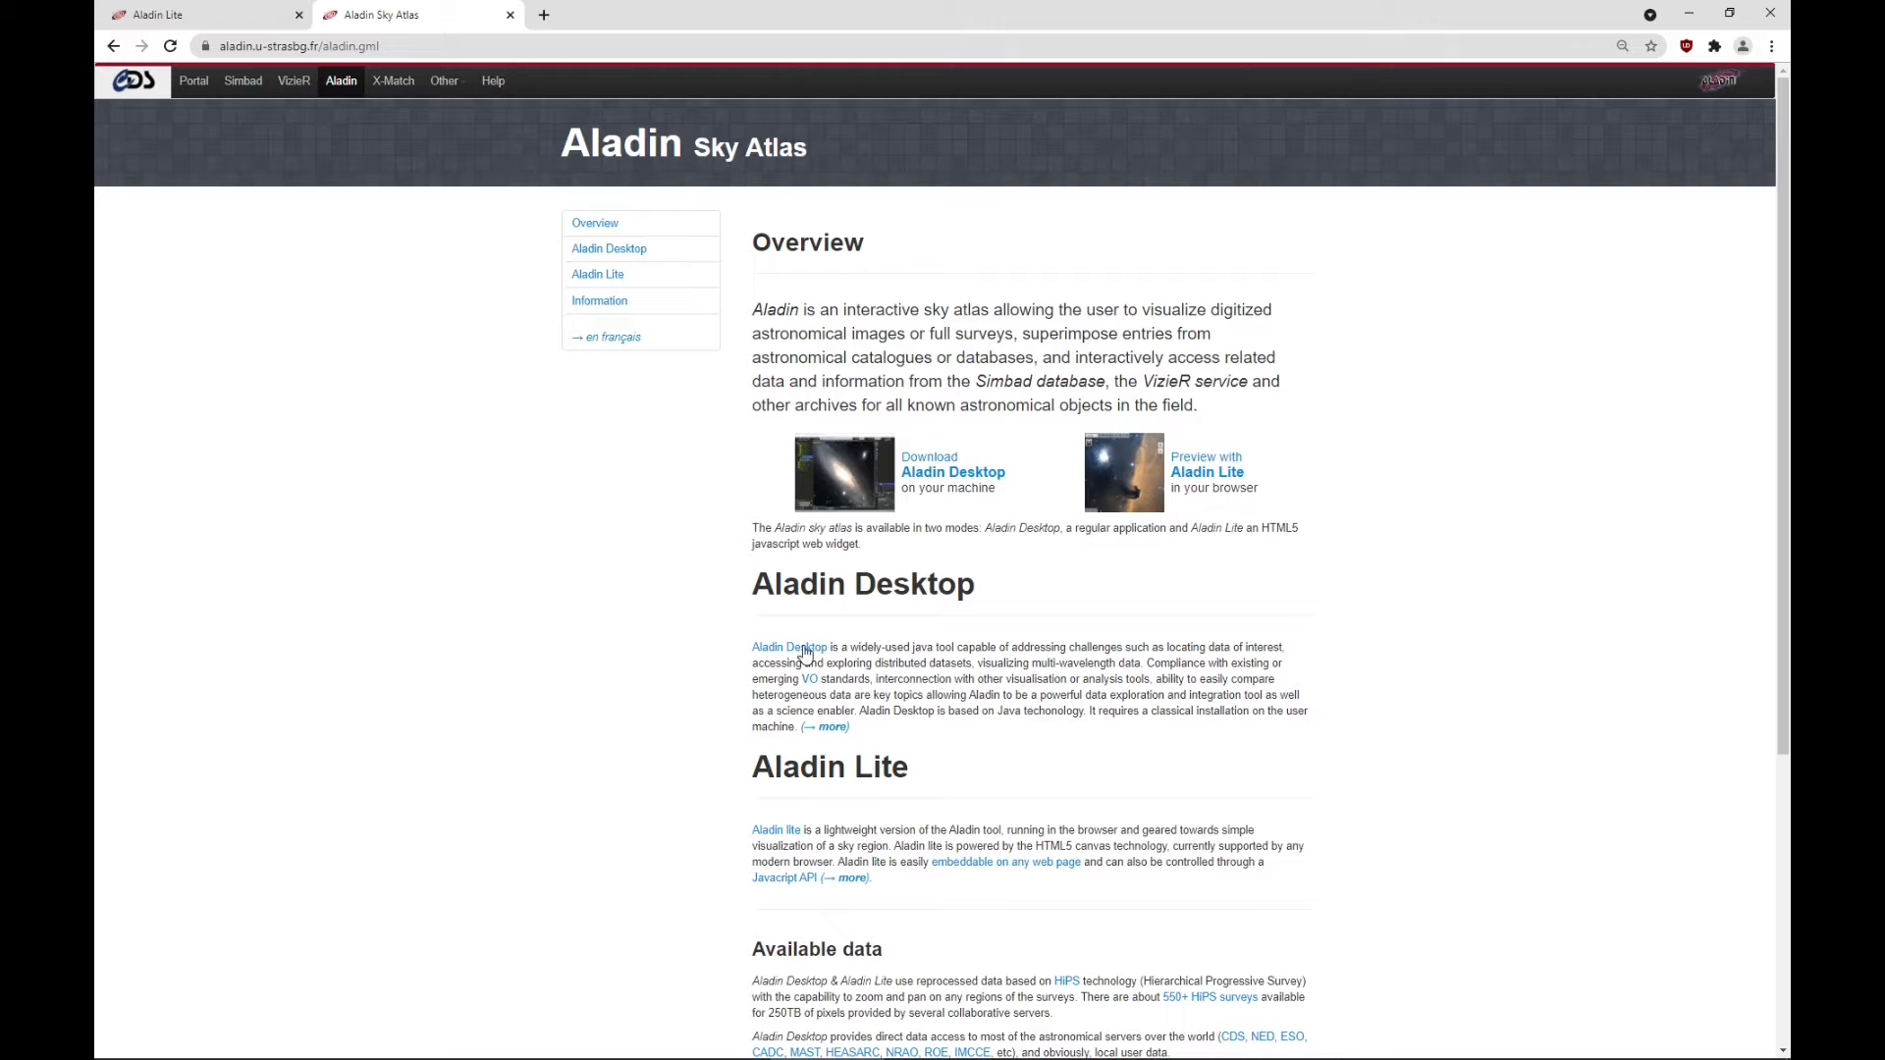
View the Aladin Desktop download page, close the browser, and switch to the Aladin desktop program in a maximized window
click(948, 475)
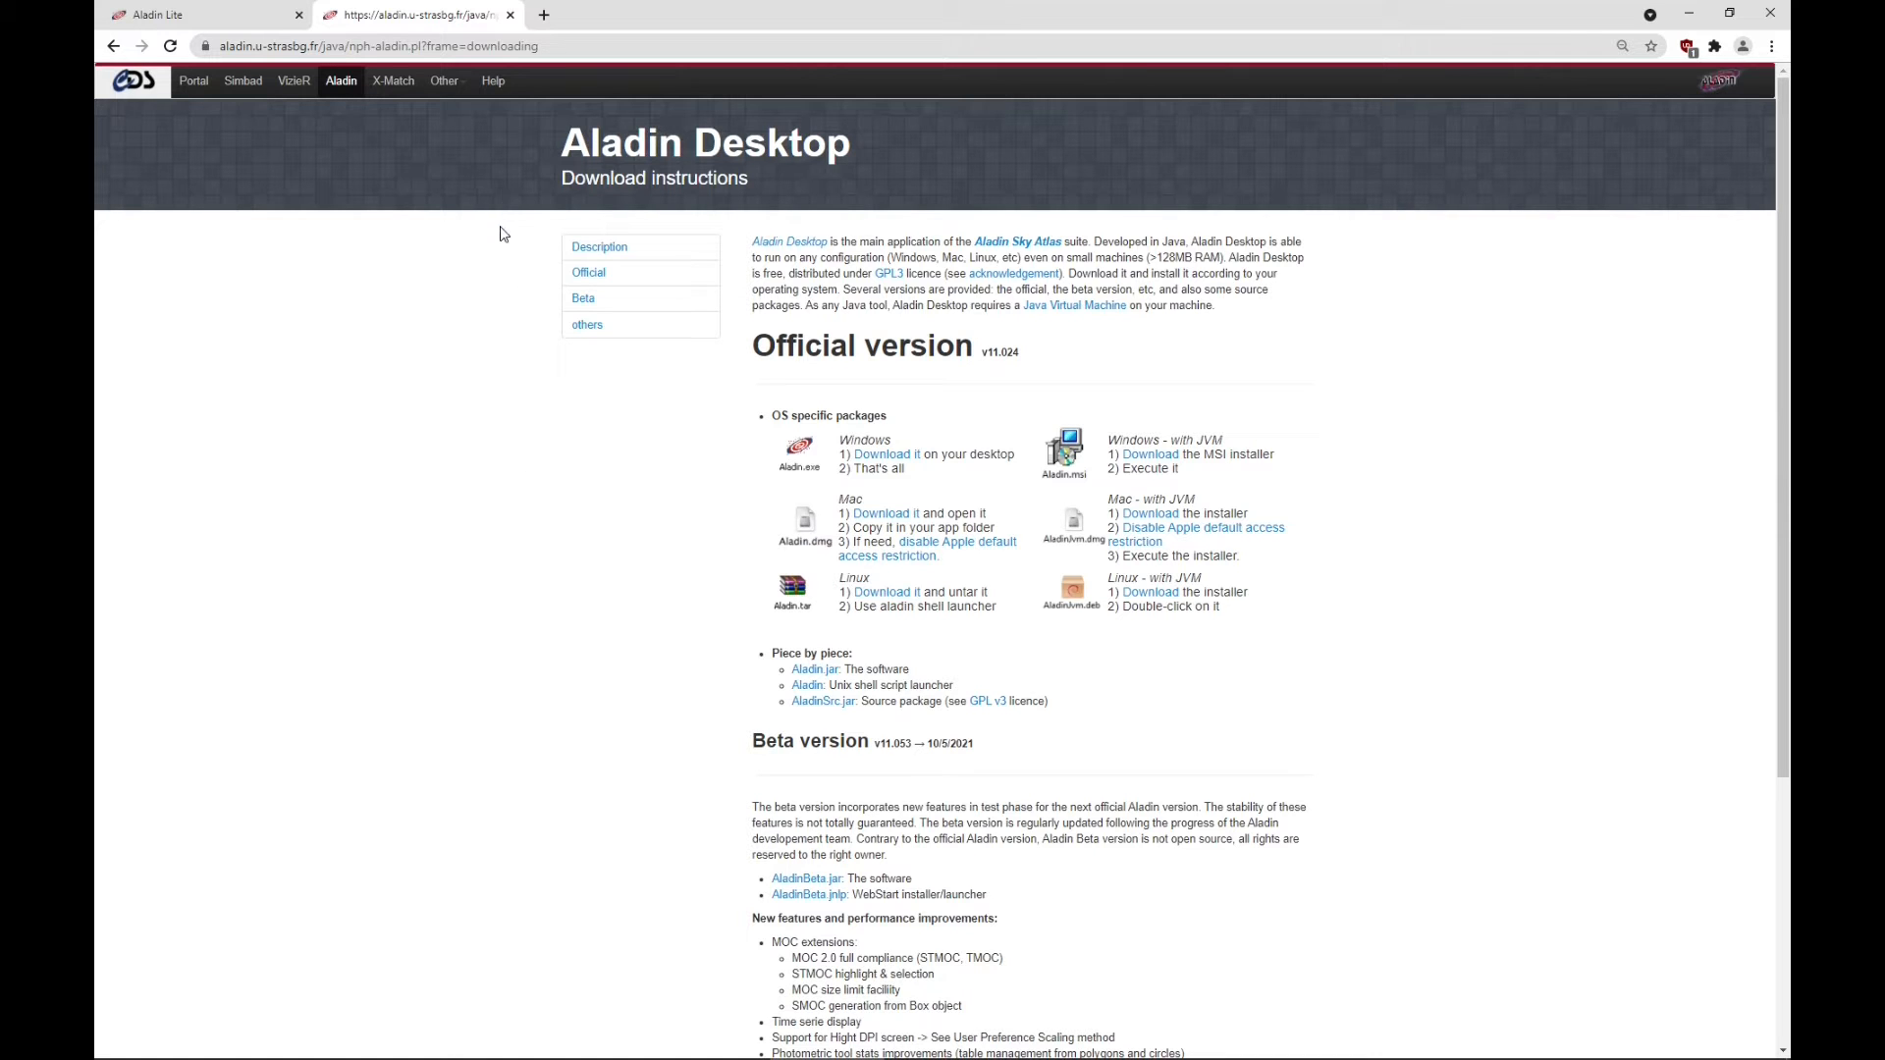
click(1770, 15)
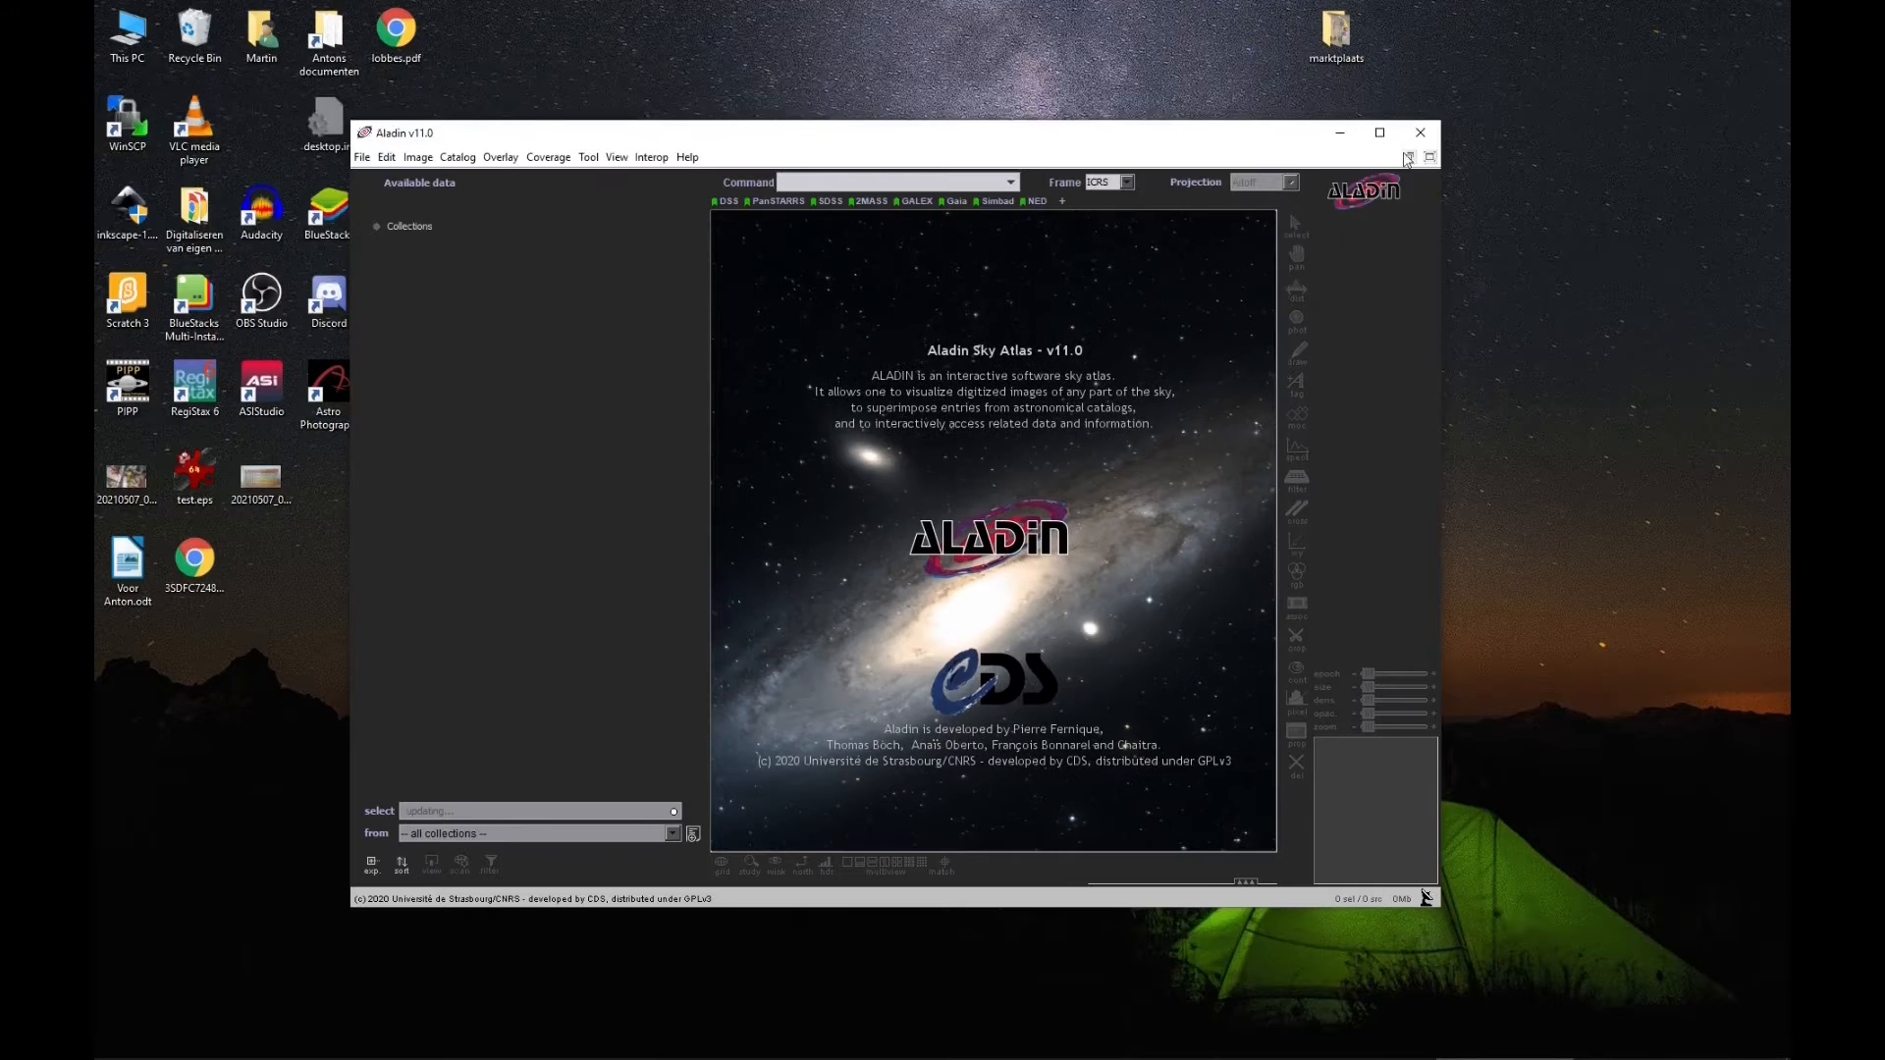
click(1380, 132)
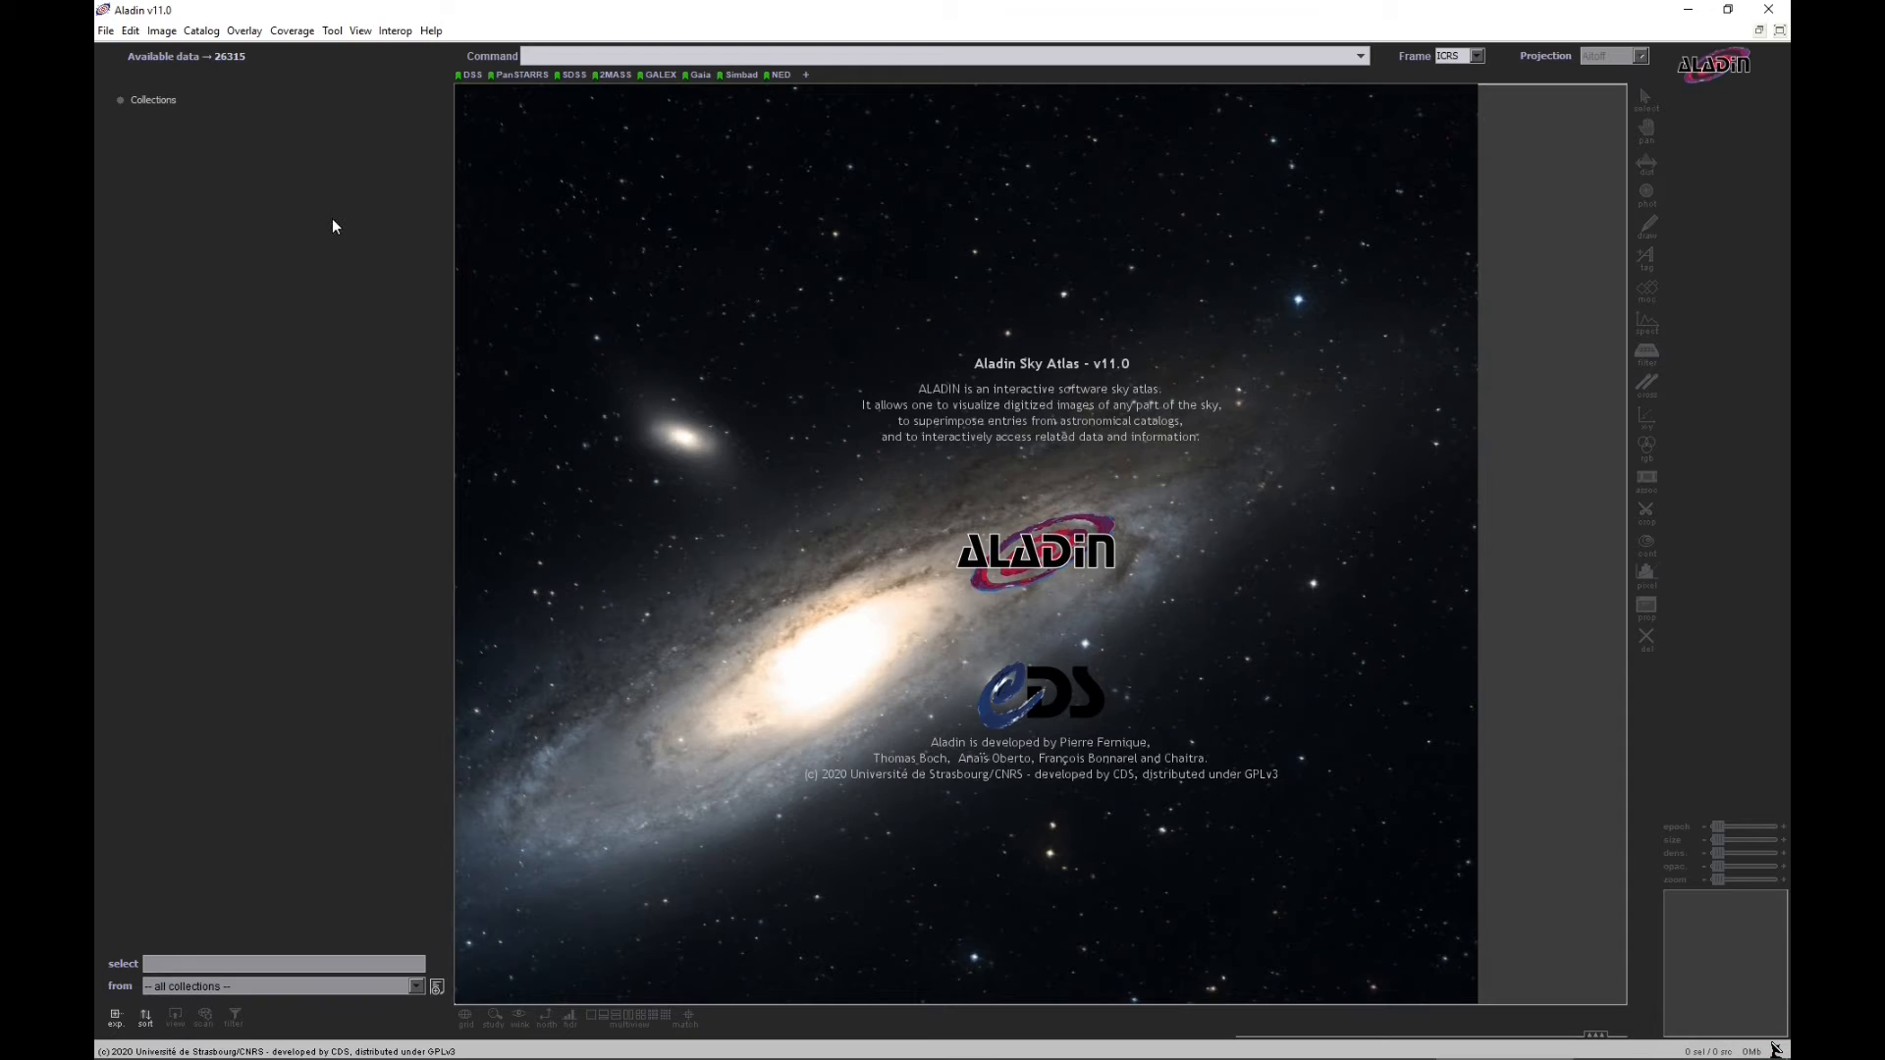
Load the local colour image heron 100x180s L-Pro full FOV.jpg and the plate-solved heron test image
click(105, 31)
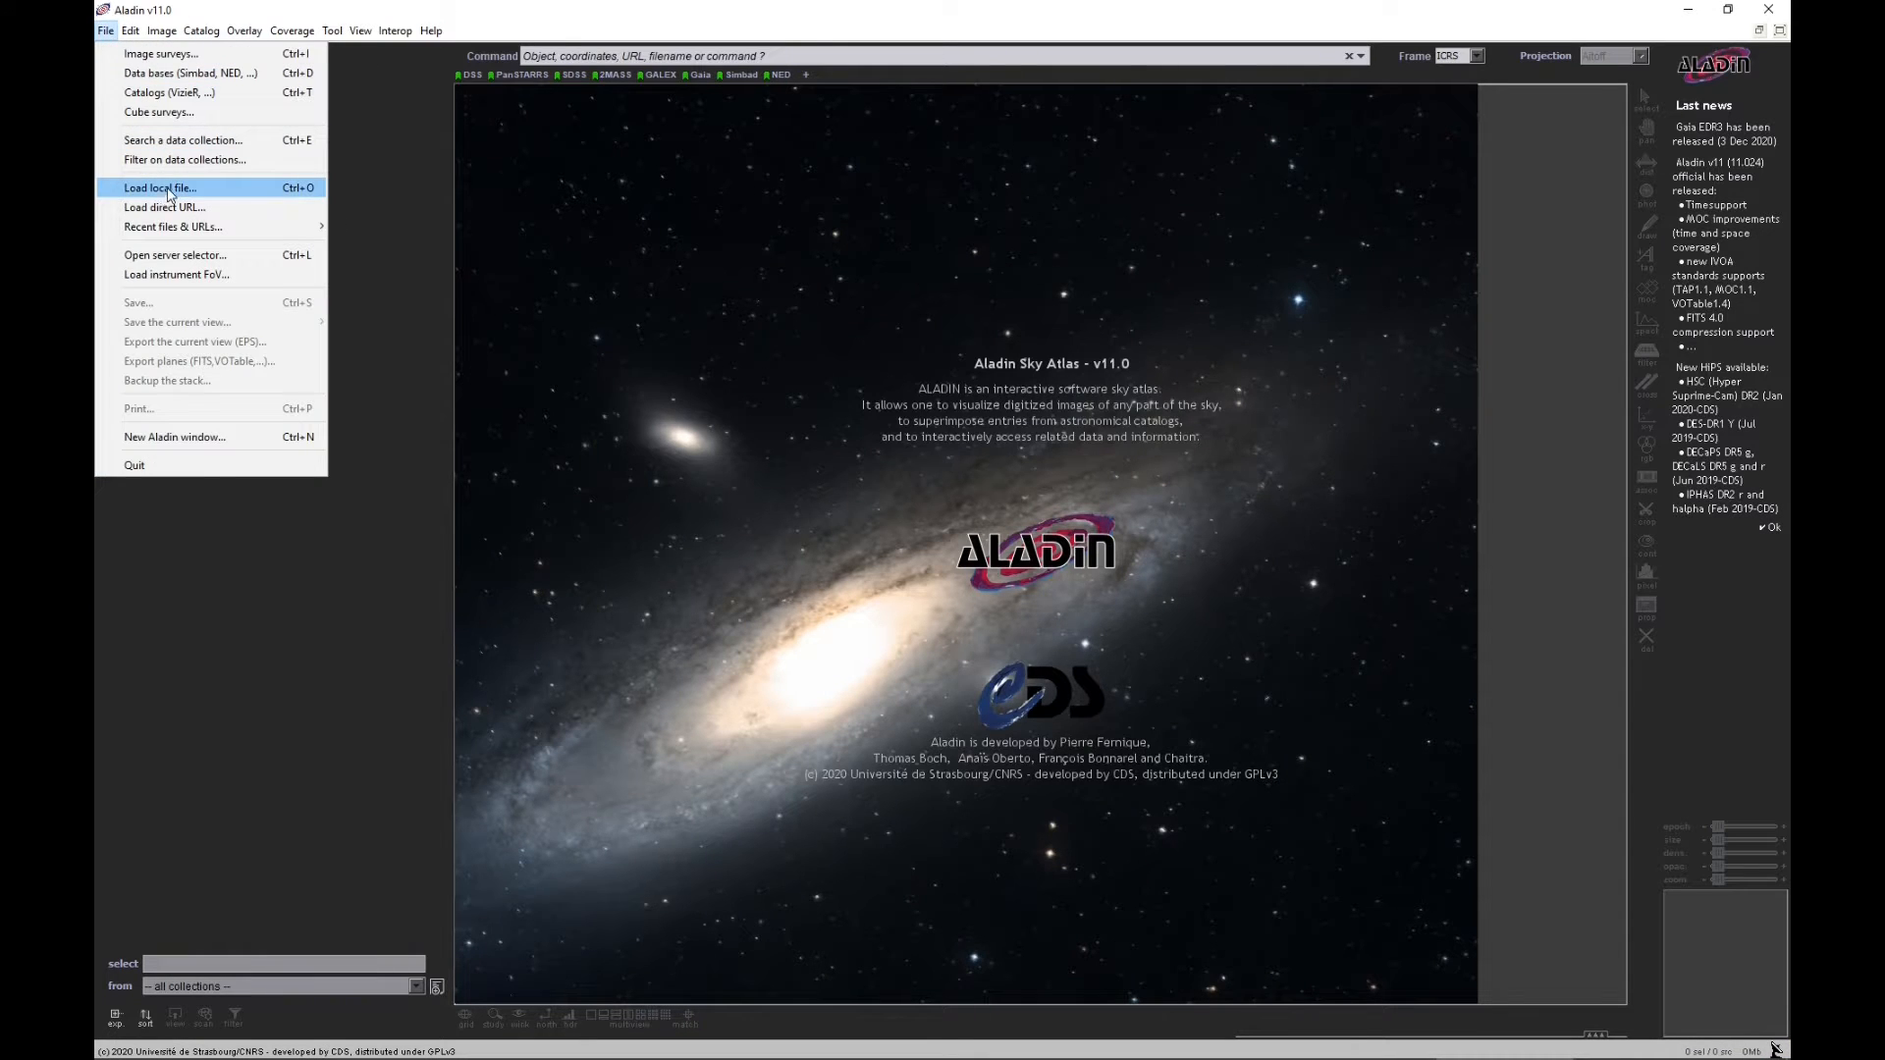
click(226, 193)
double_click(295, 266)
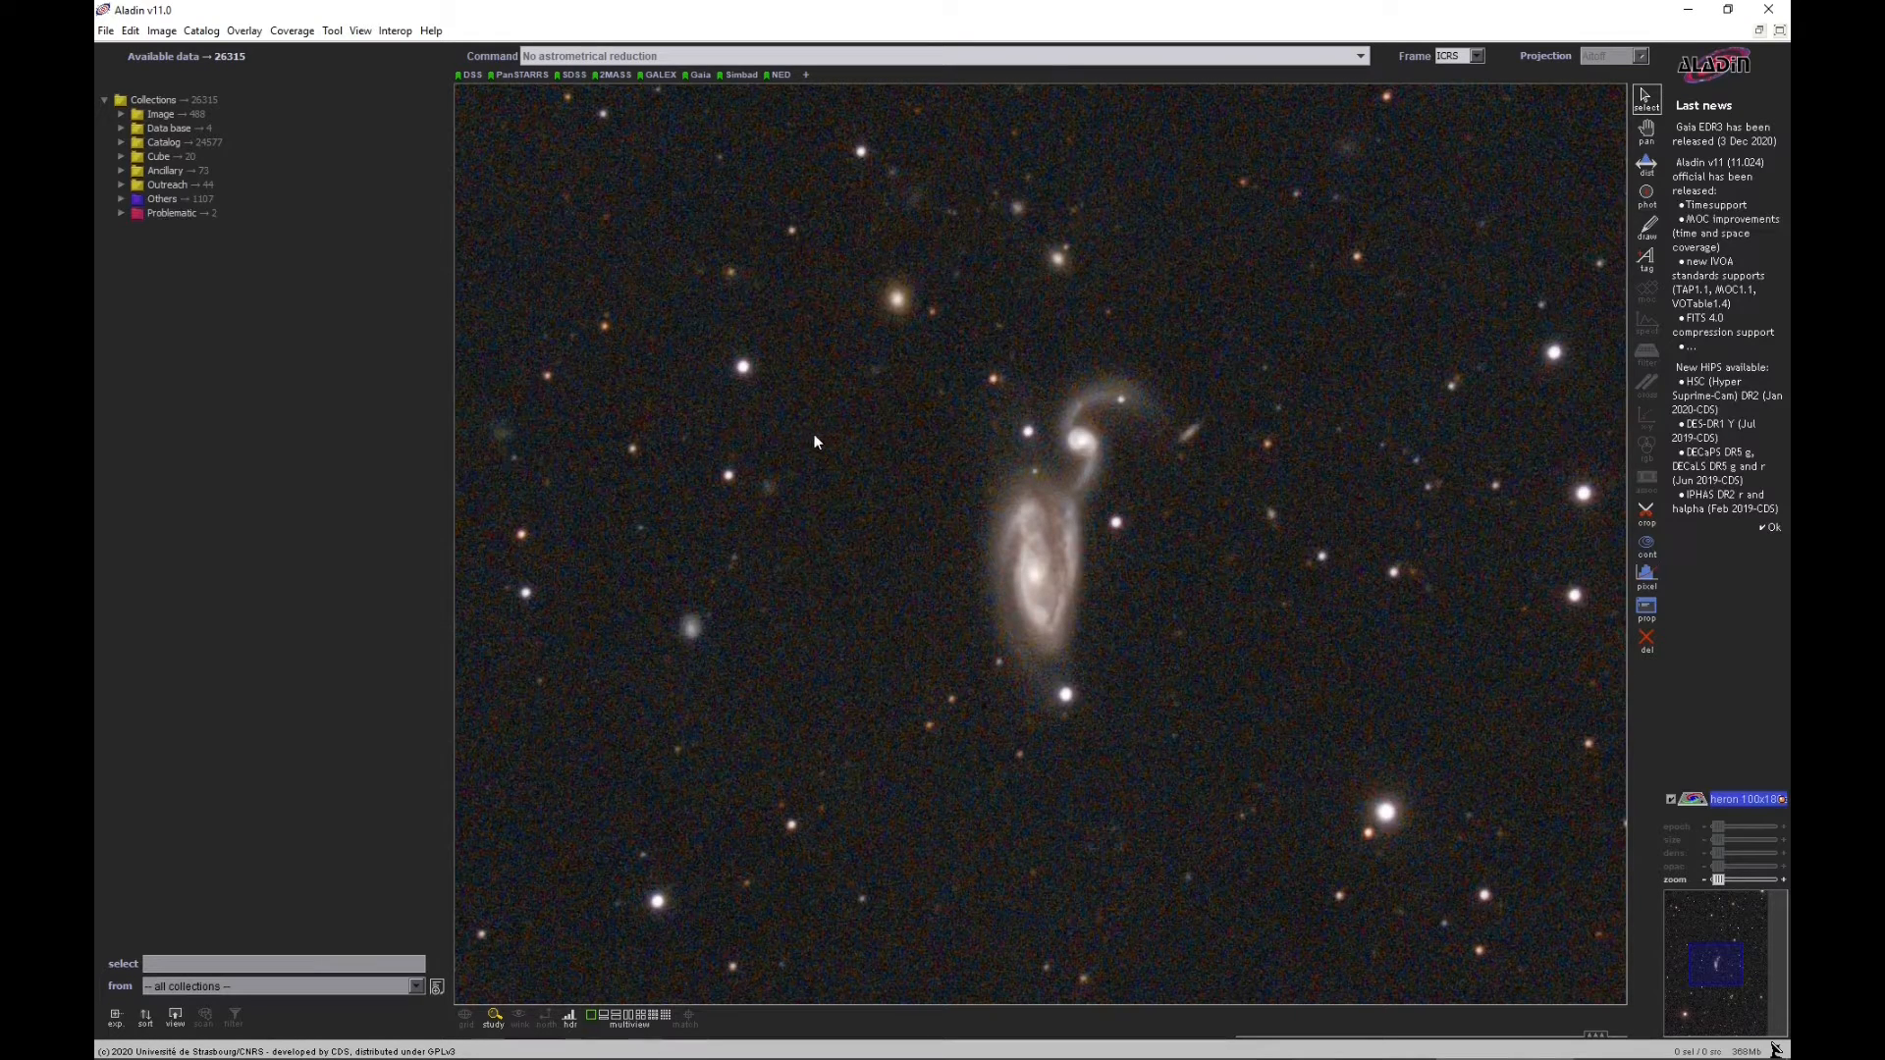
click(105, 30)
click(157, 189)
double_click(275, 305)
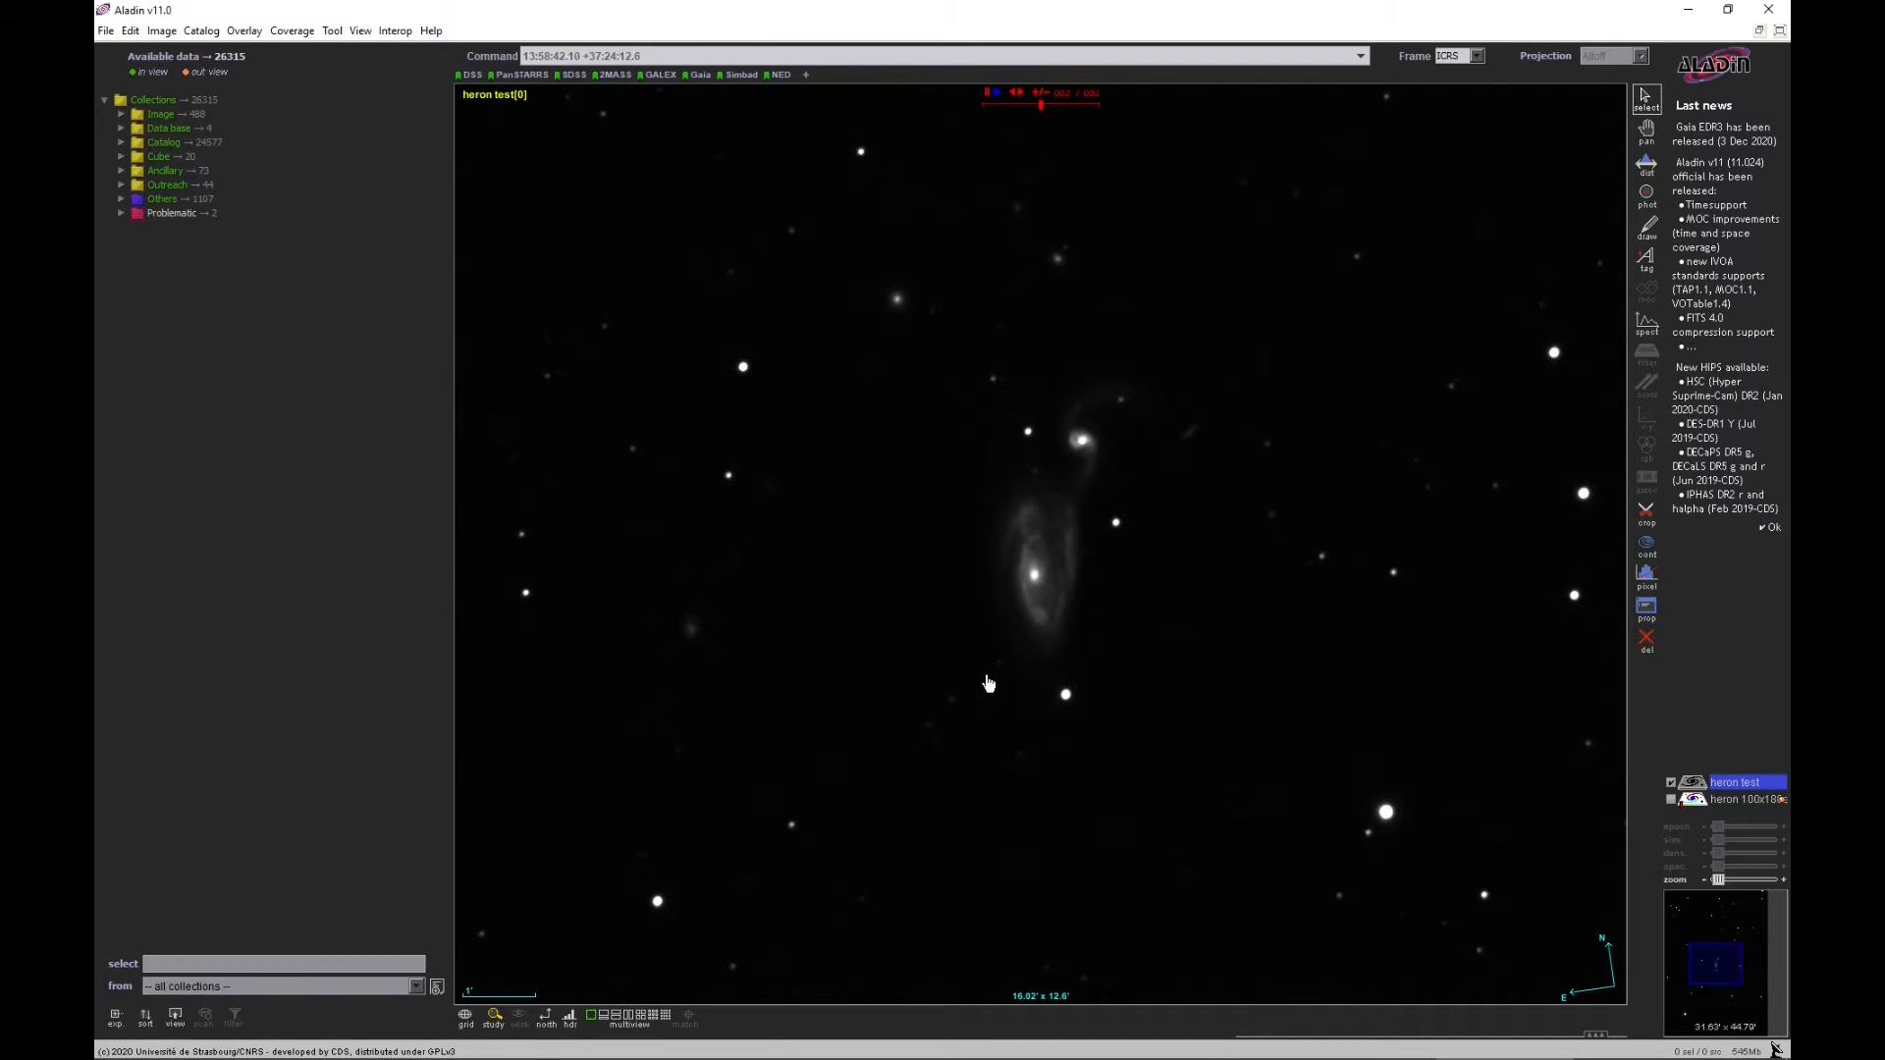
Copy the full WCS header from the heron test image's astrometrical calibration, and remove that image from the plane stack
click(162, 30)
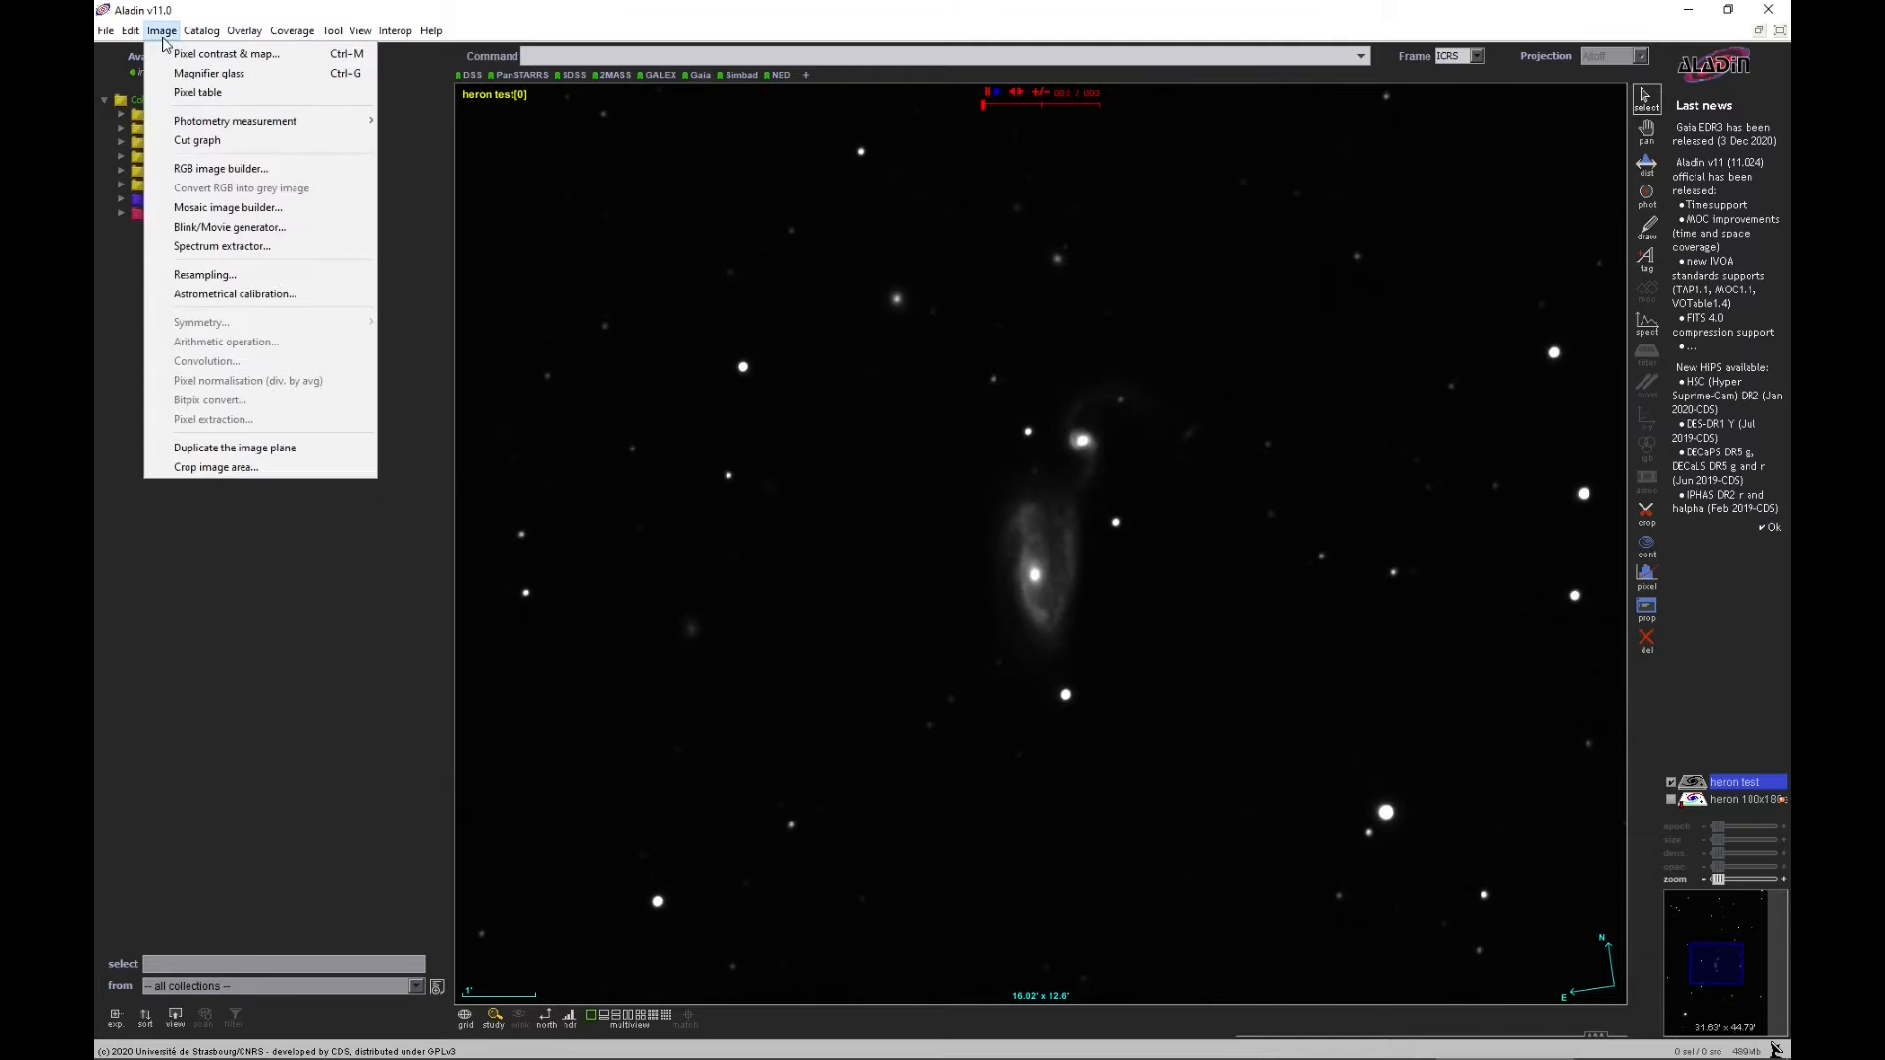
click(235, 294)
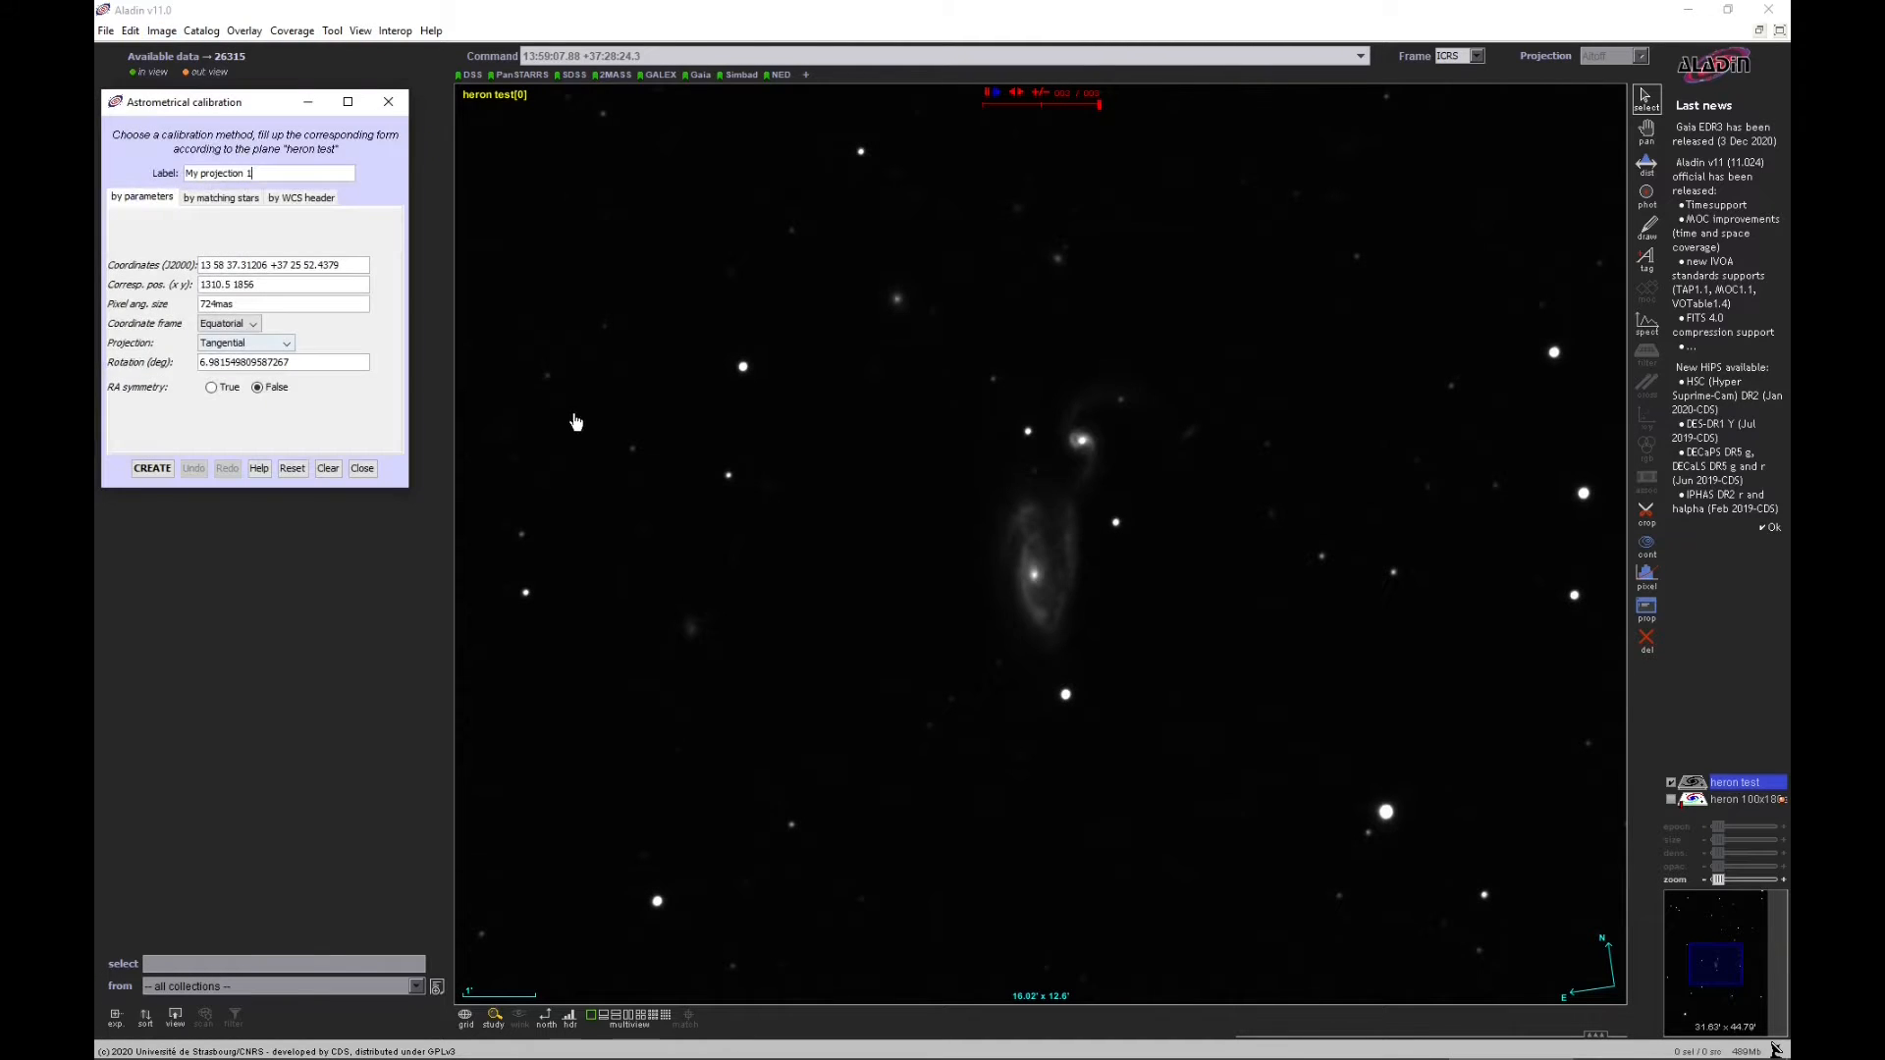
click(301, 197)
drag(292, 393, 113, 204)
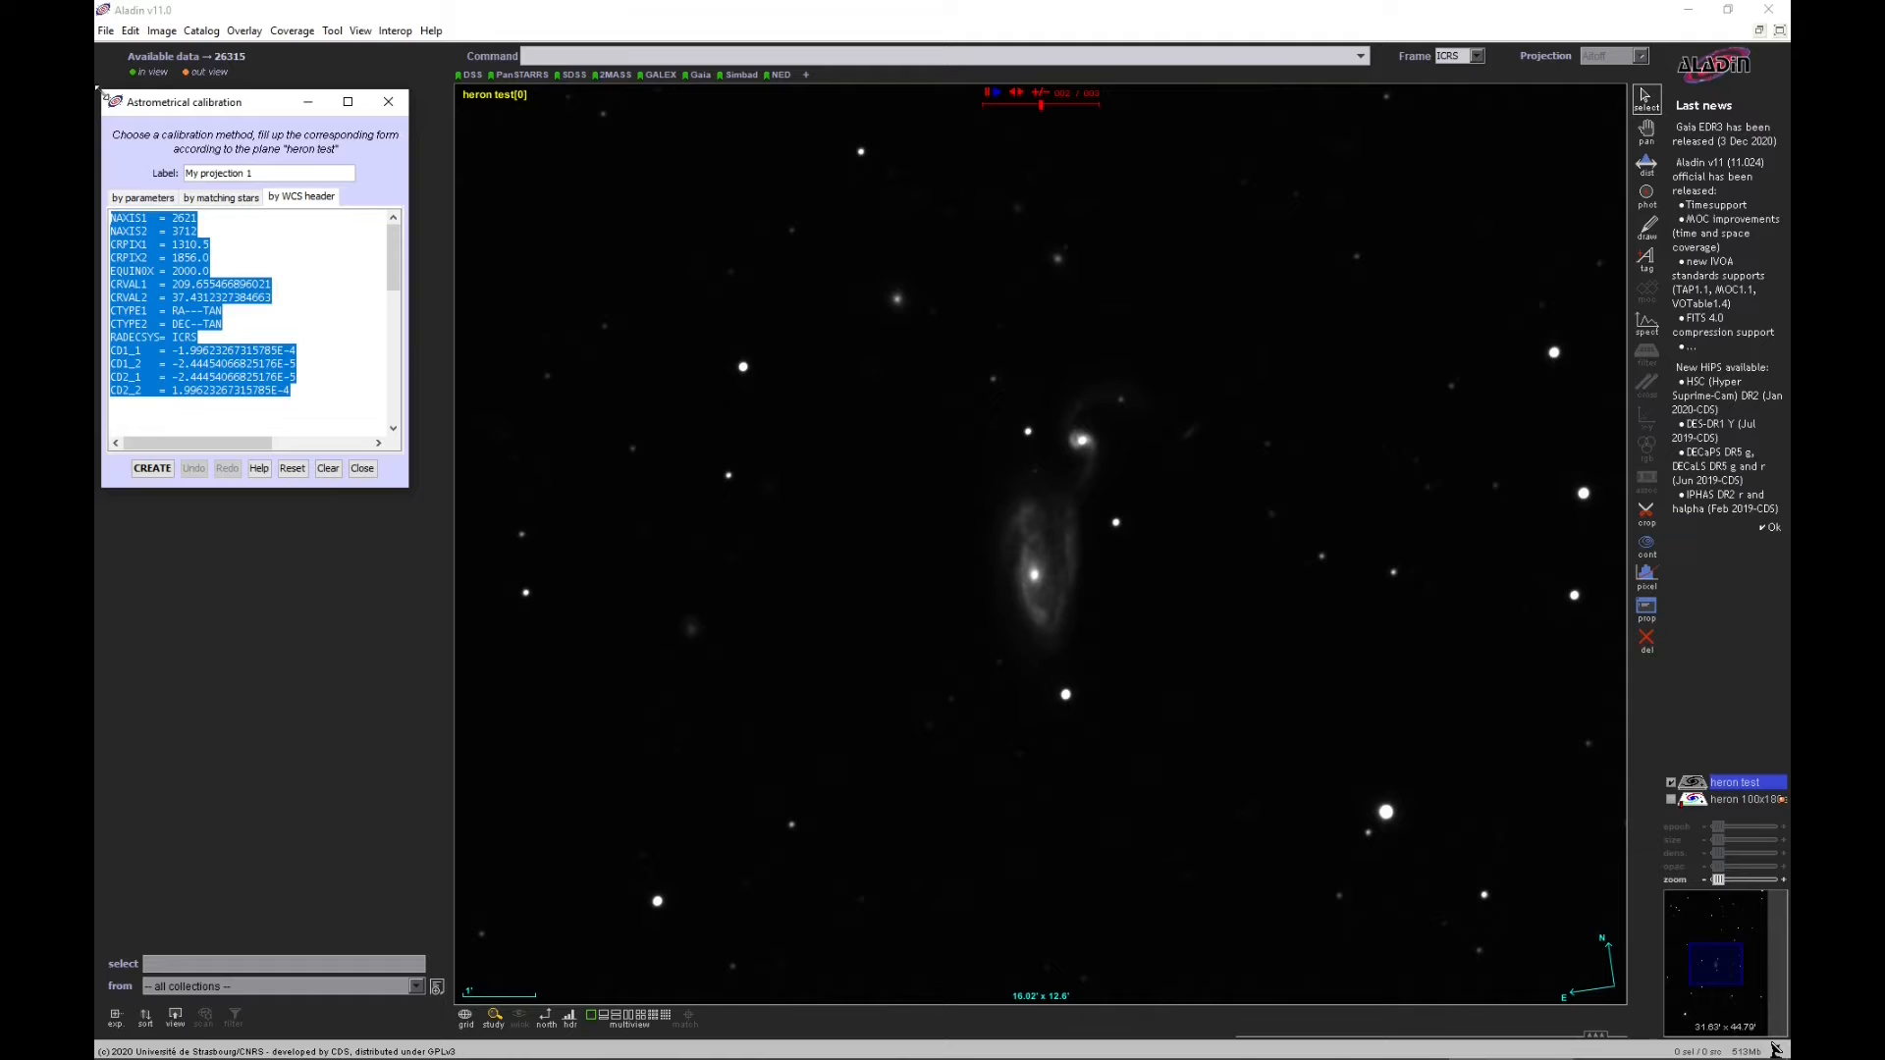
click(162, 30)
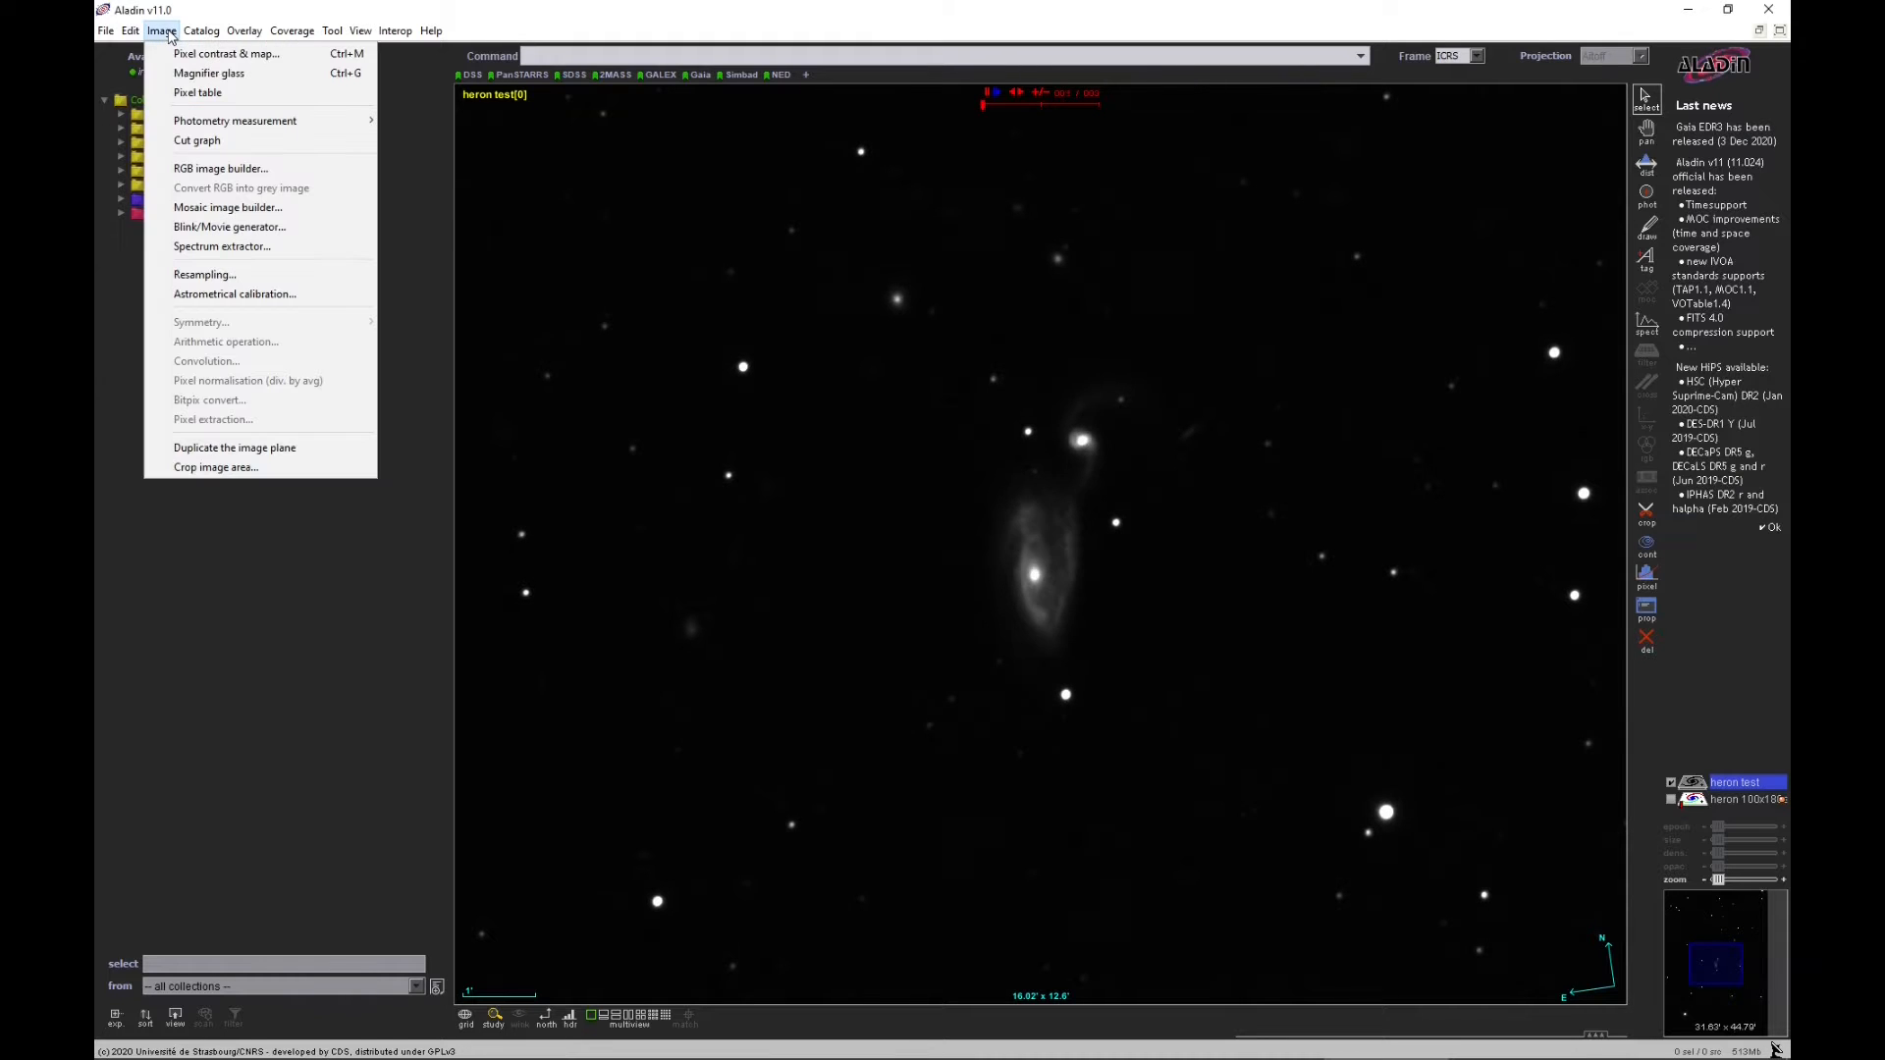
click(242, 292)
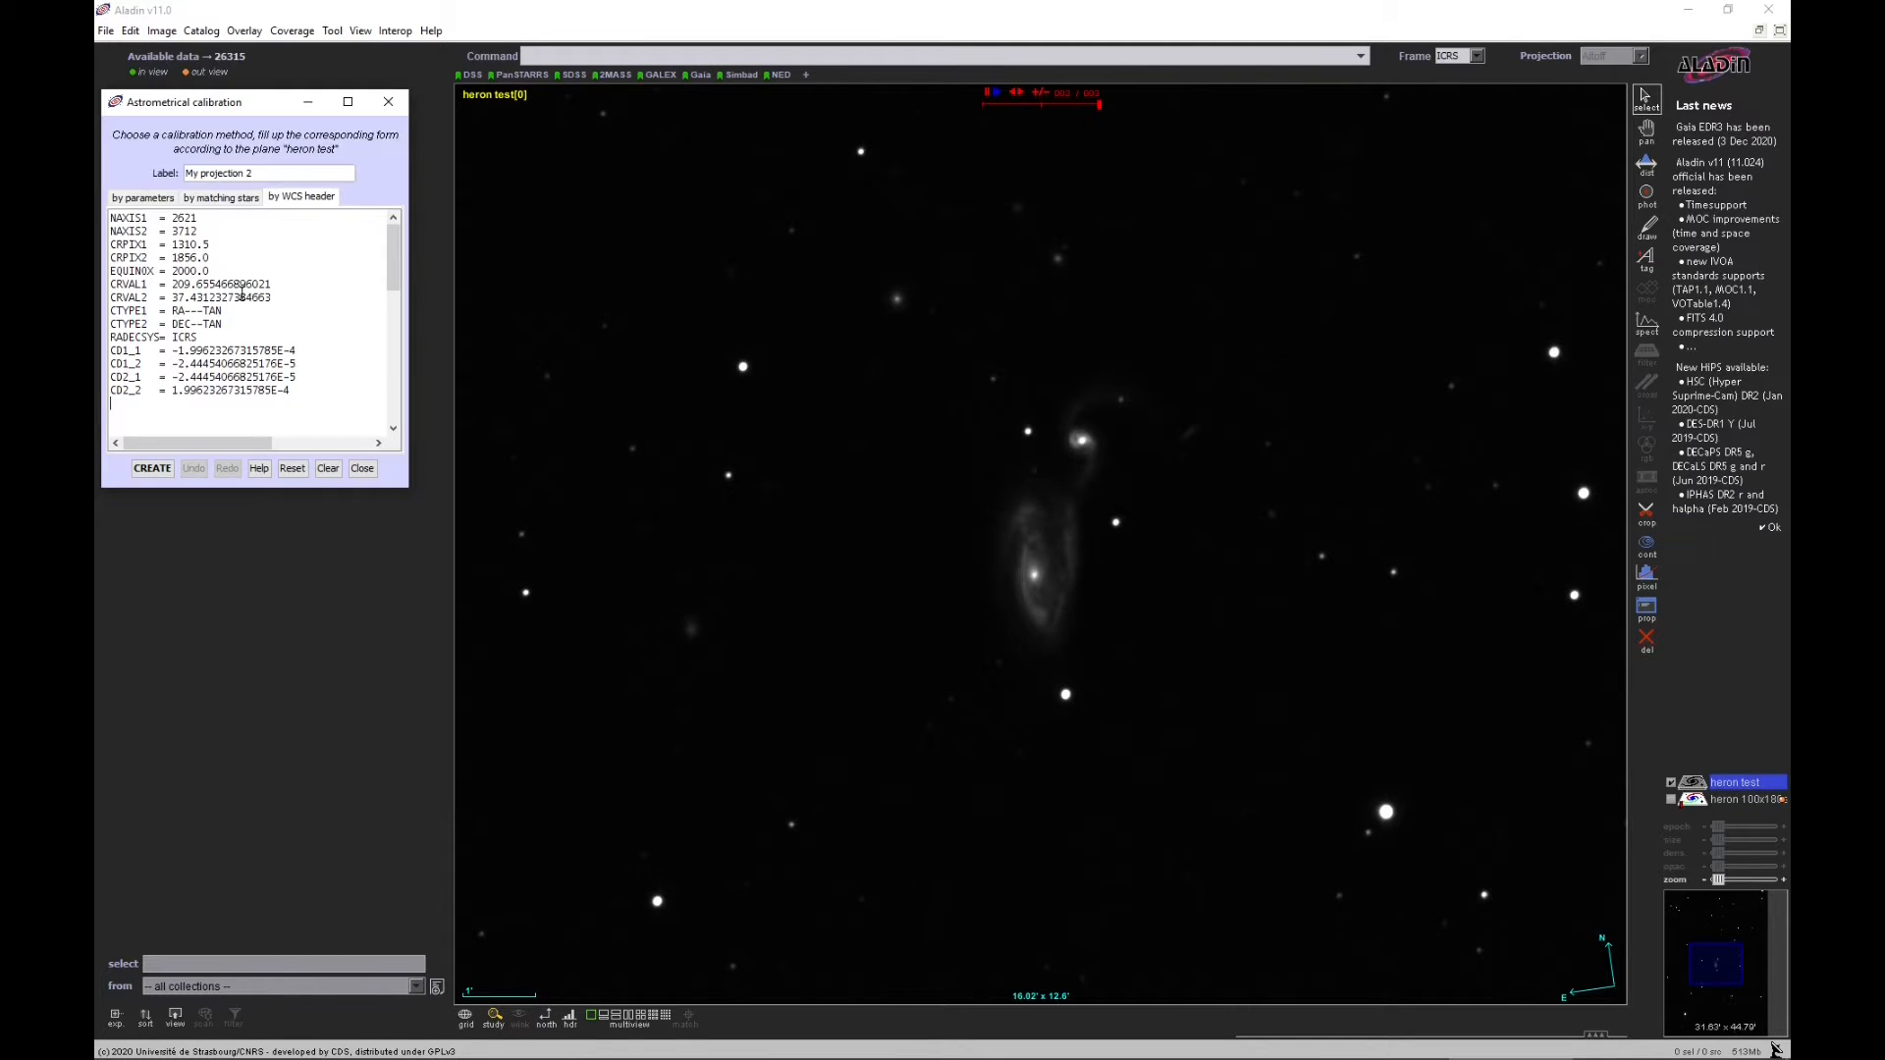
drag(193, 110, 530, 162)
drag(633, 453, 416, 265)
key(ctrl+c)
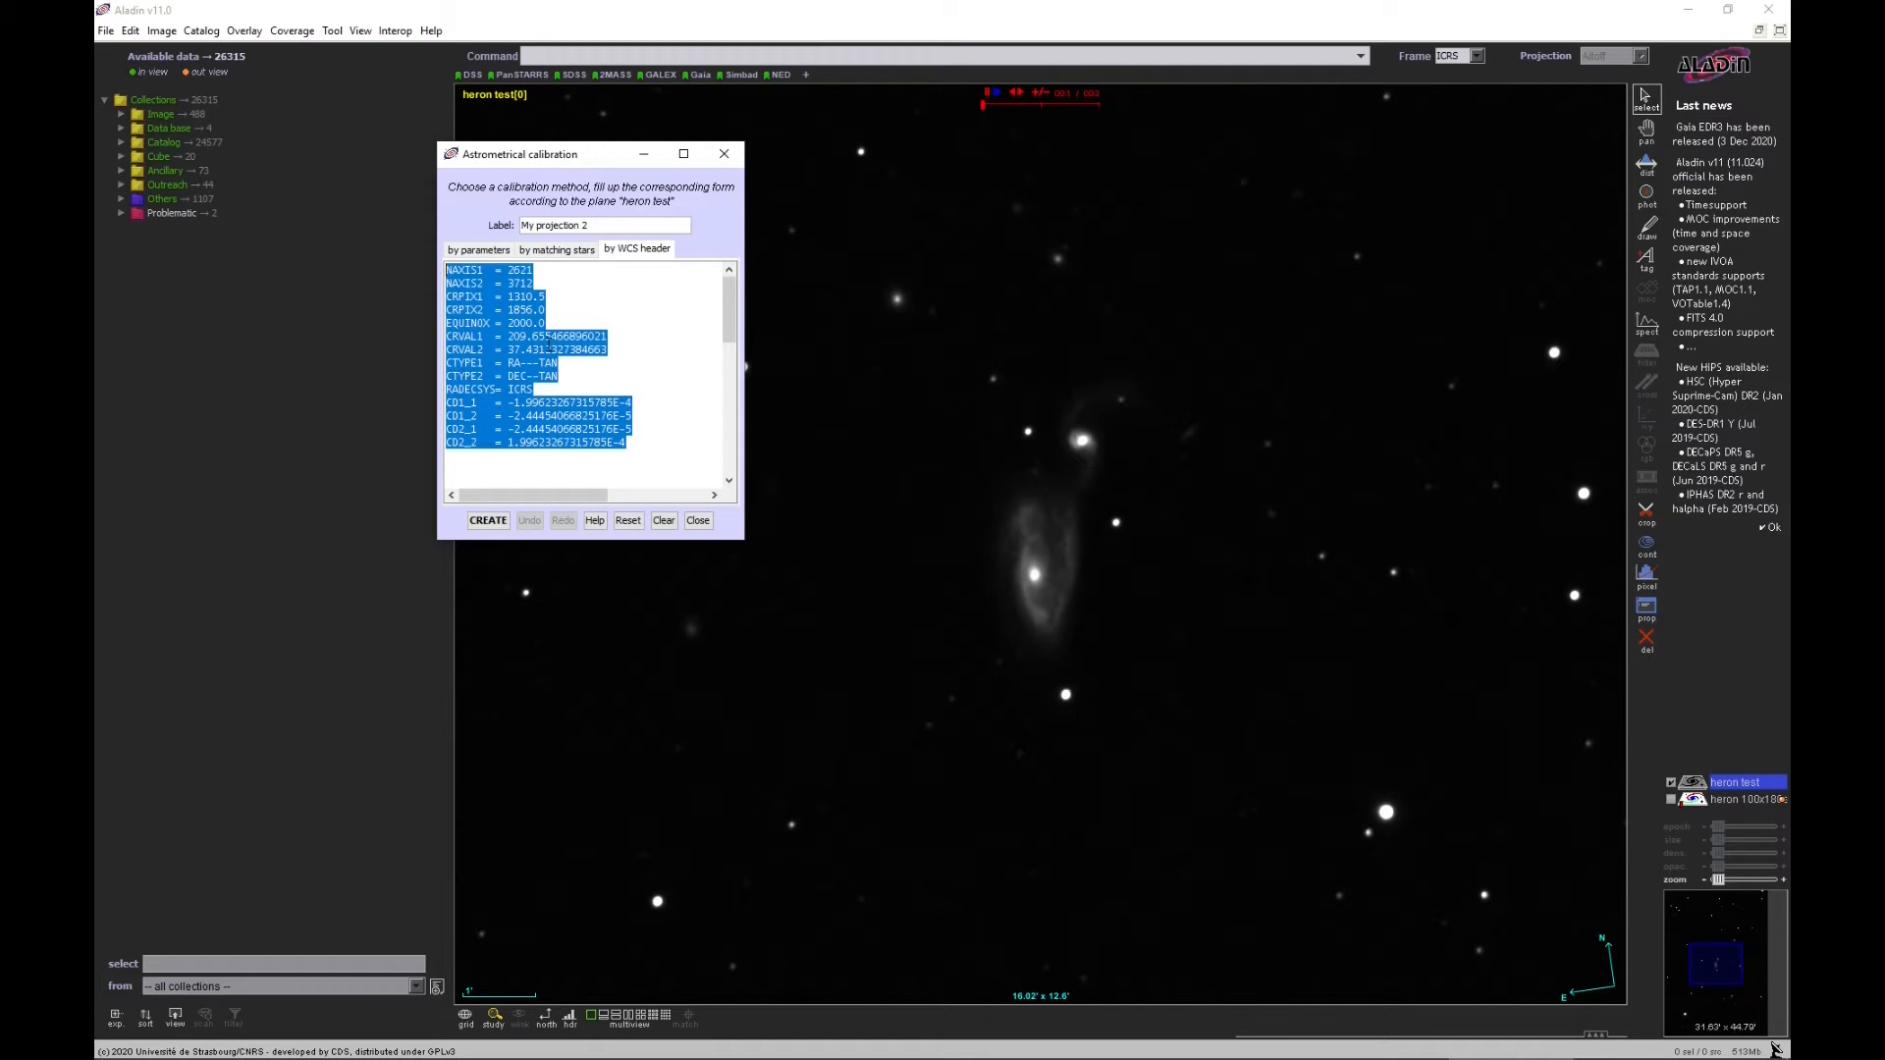
click(723, 154)
mouse_move(1745, 789)
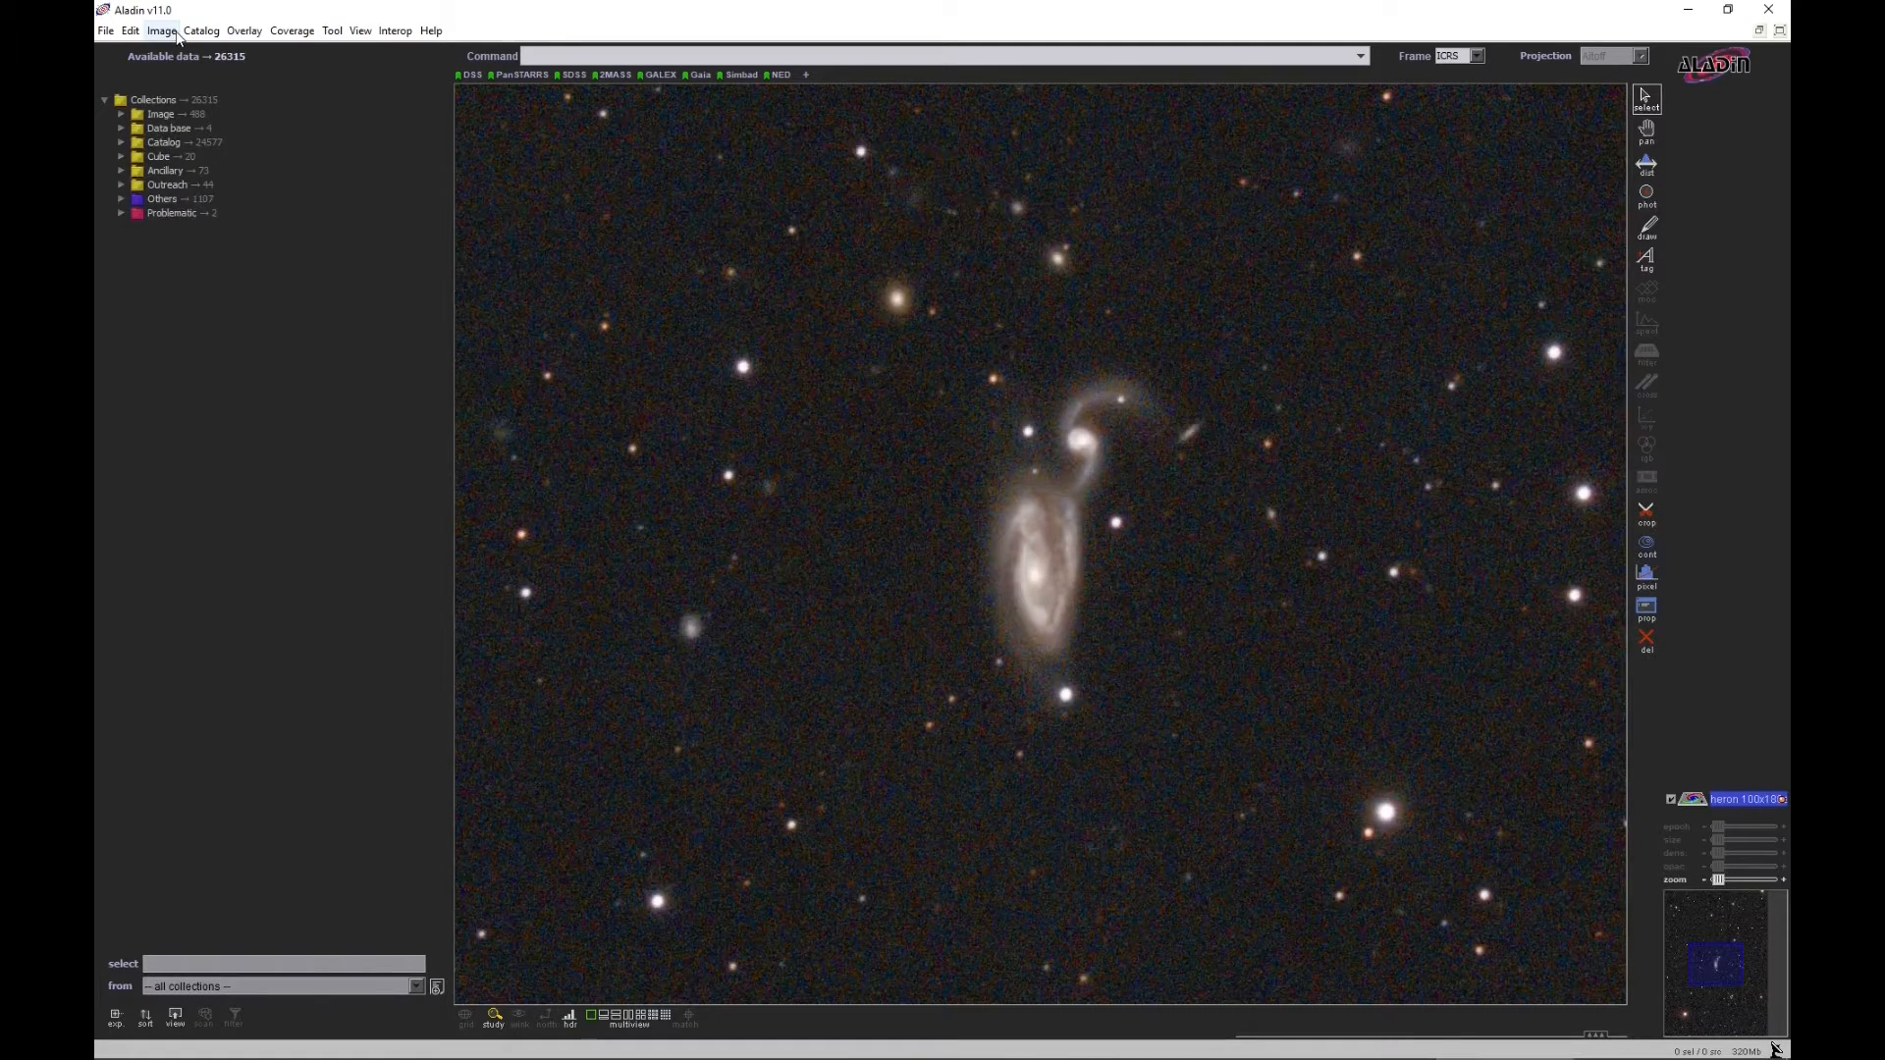
Create an astrometrical calibration for the colour heron image by replacing its WCS header with the copied one
click(175, 32)
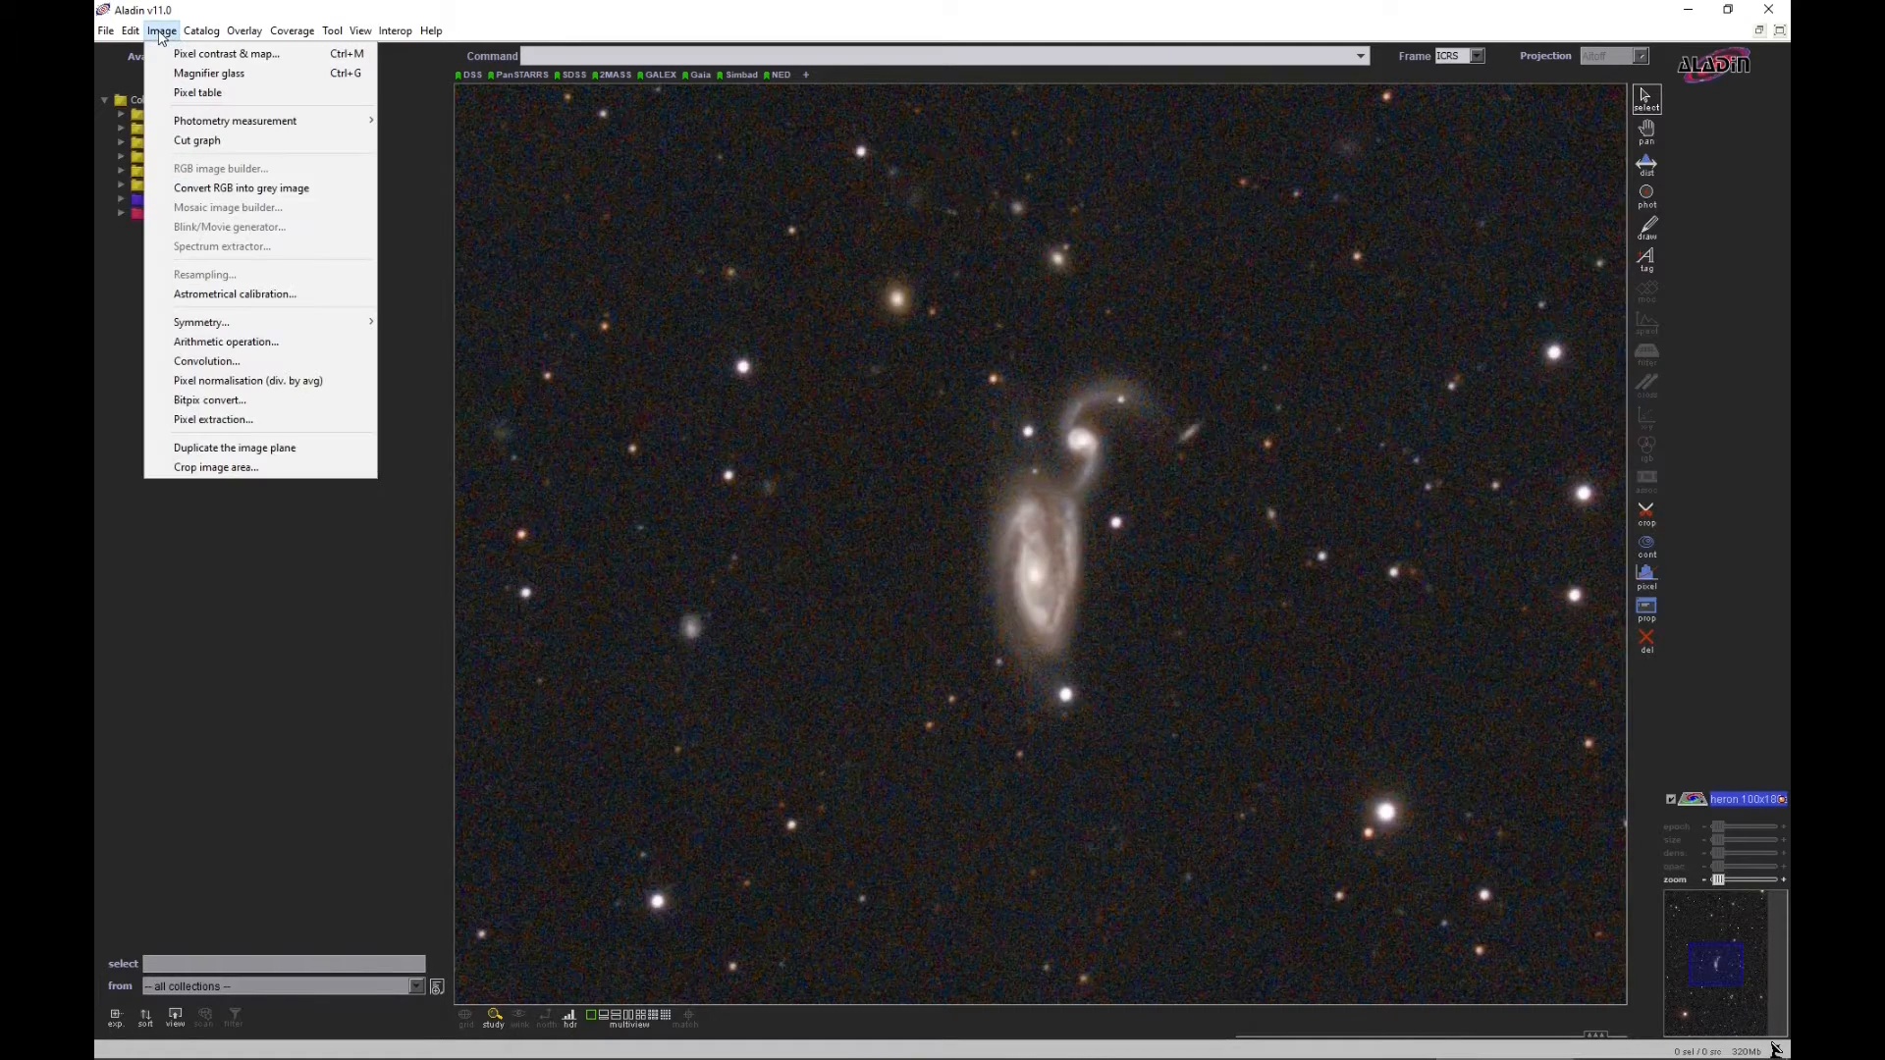
click(253, 297)
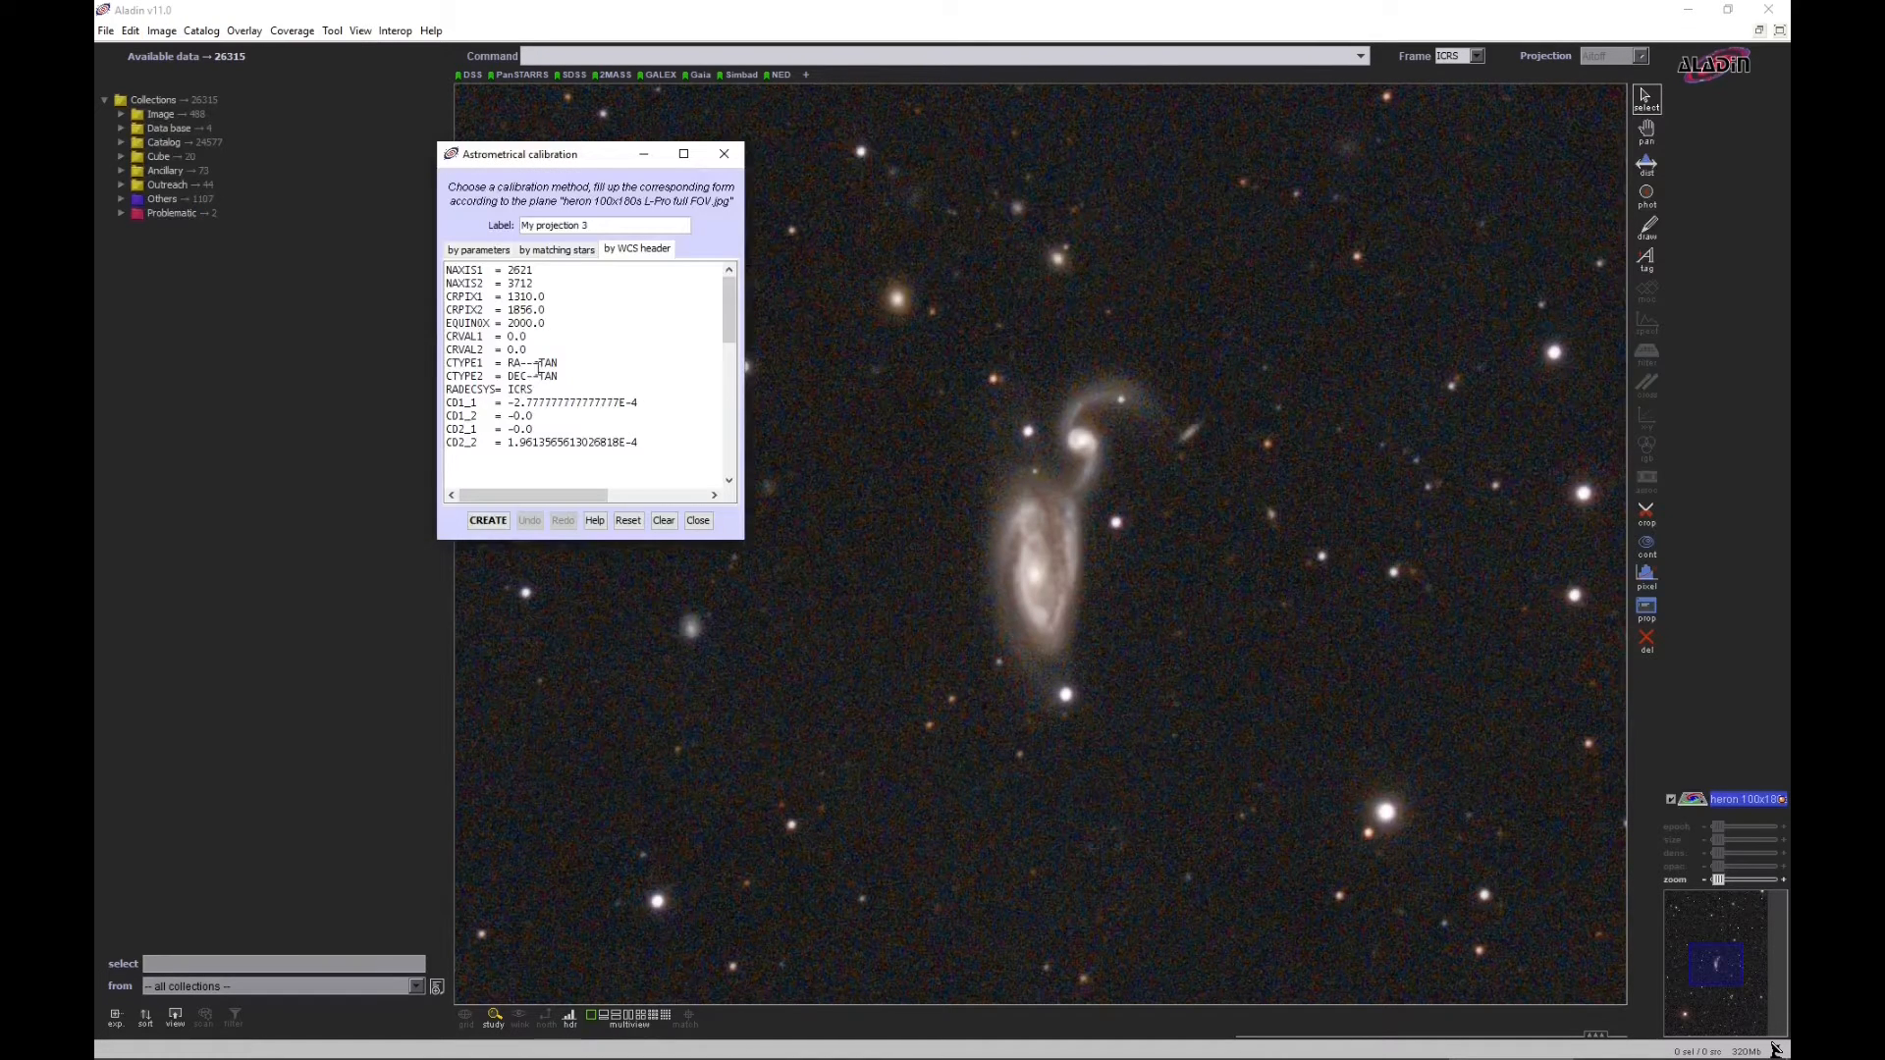
drag(675, 453, 447, 269)
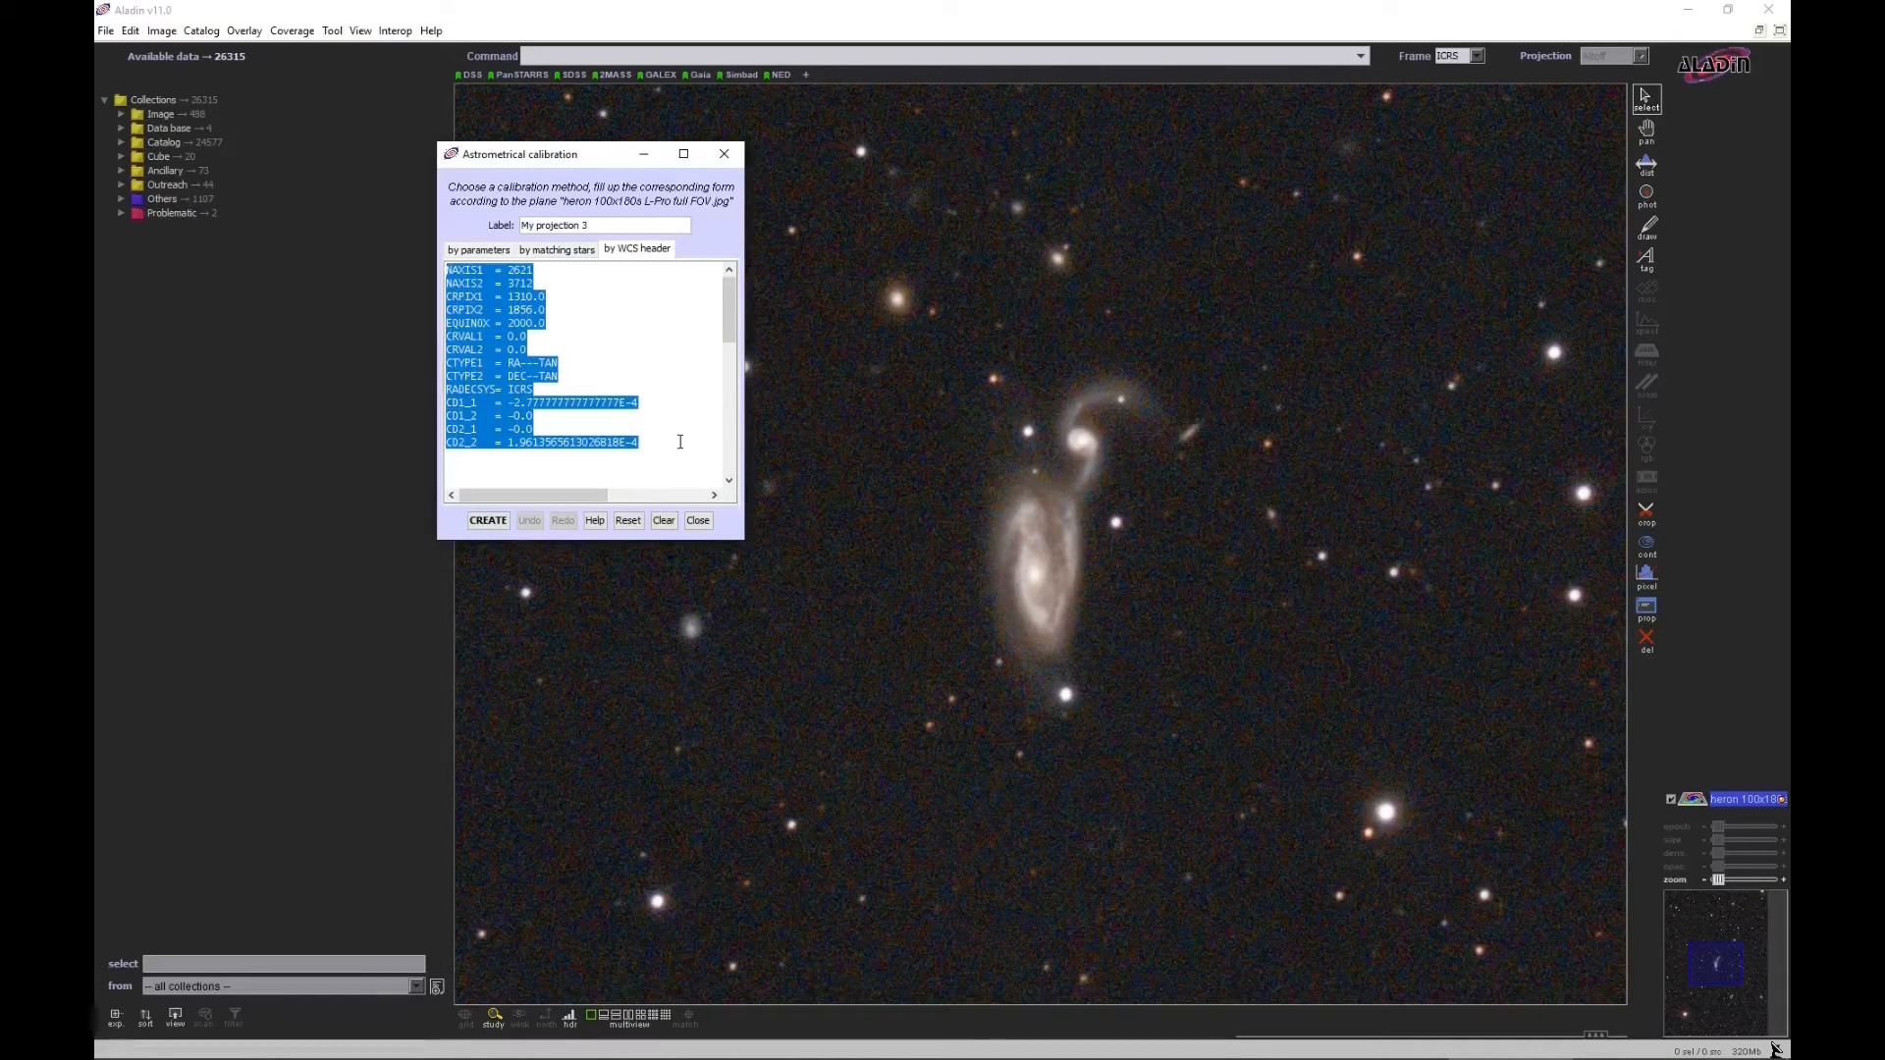
key(ctrl+v)
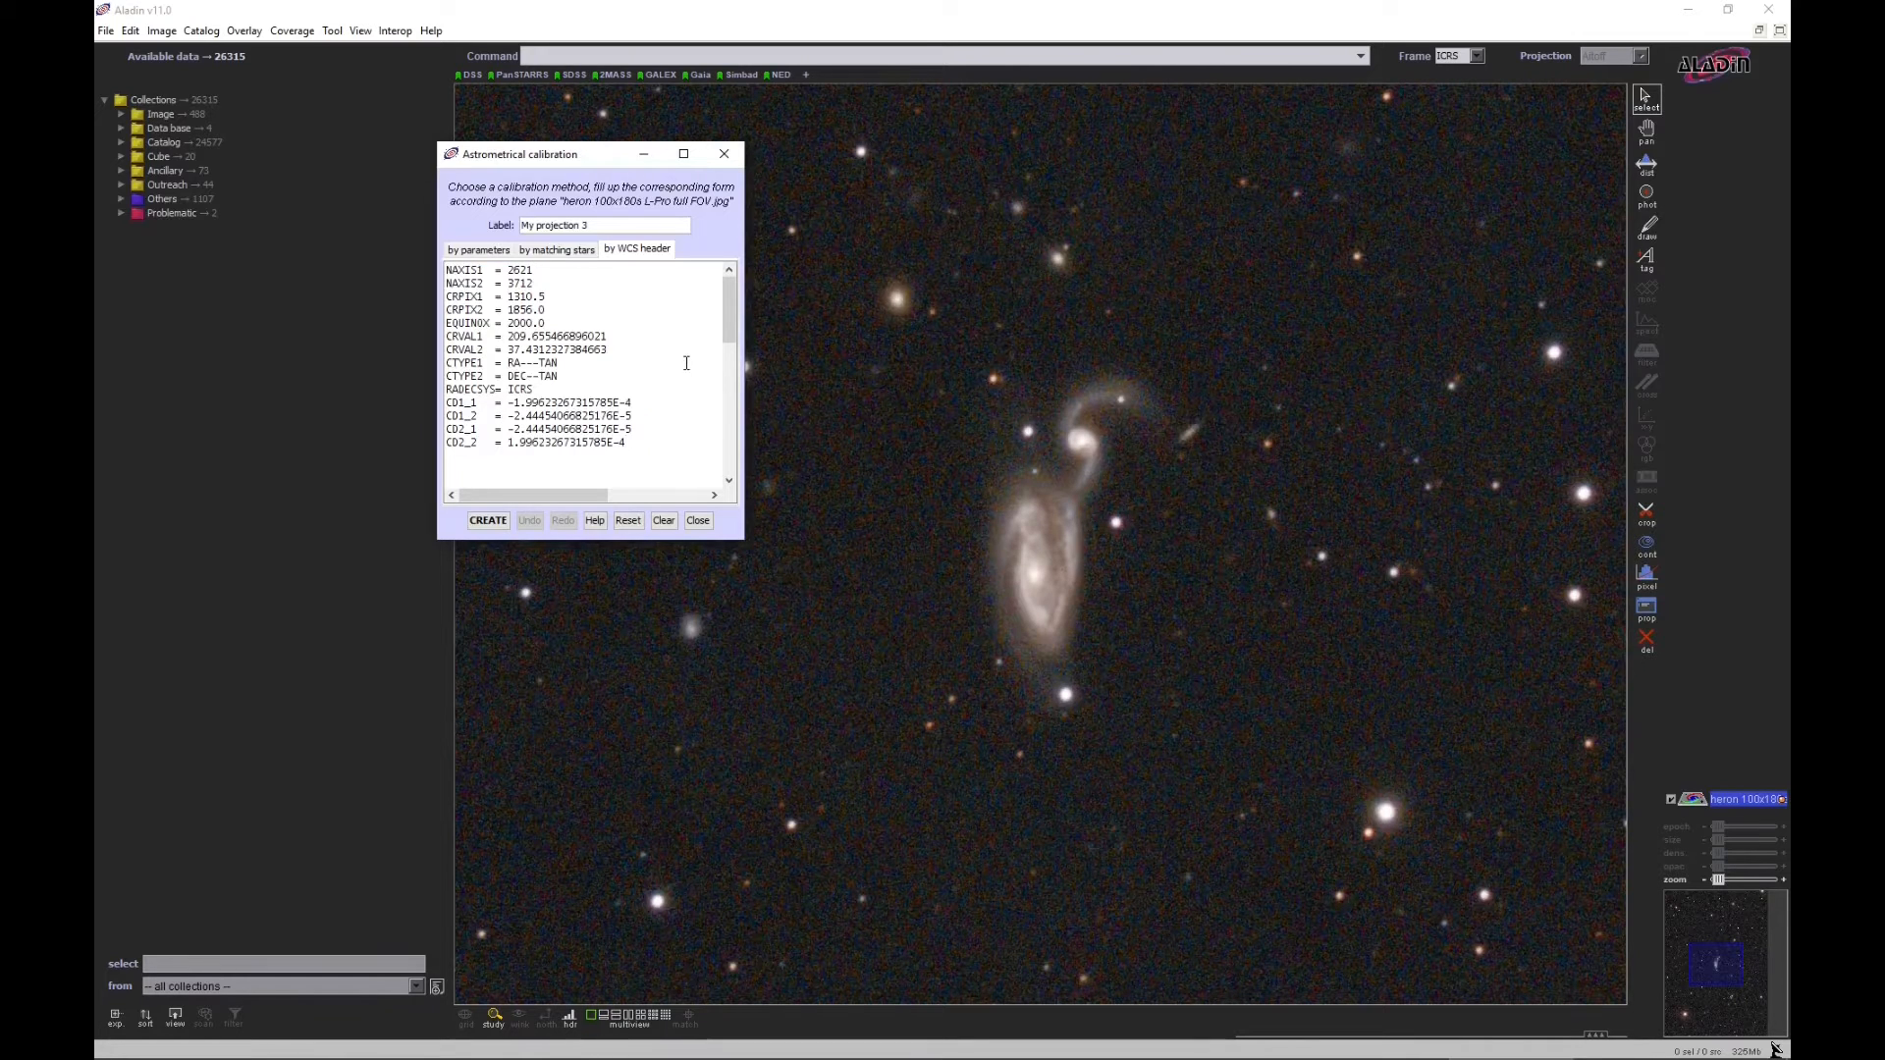
click(491, 523)
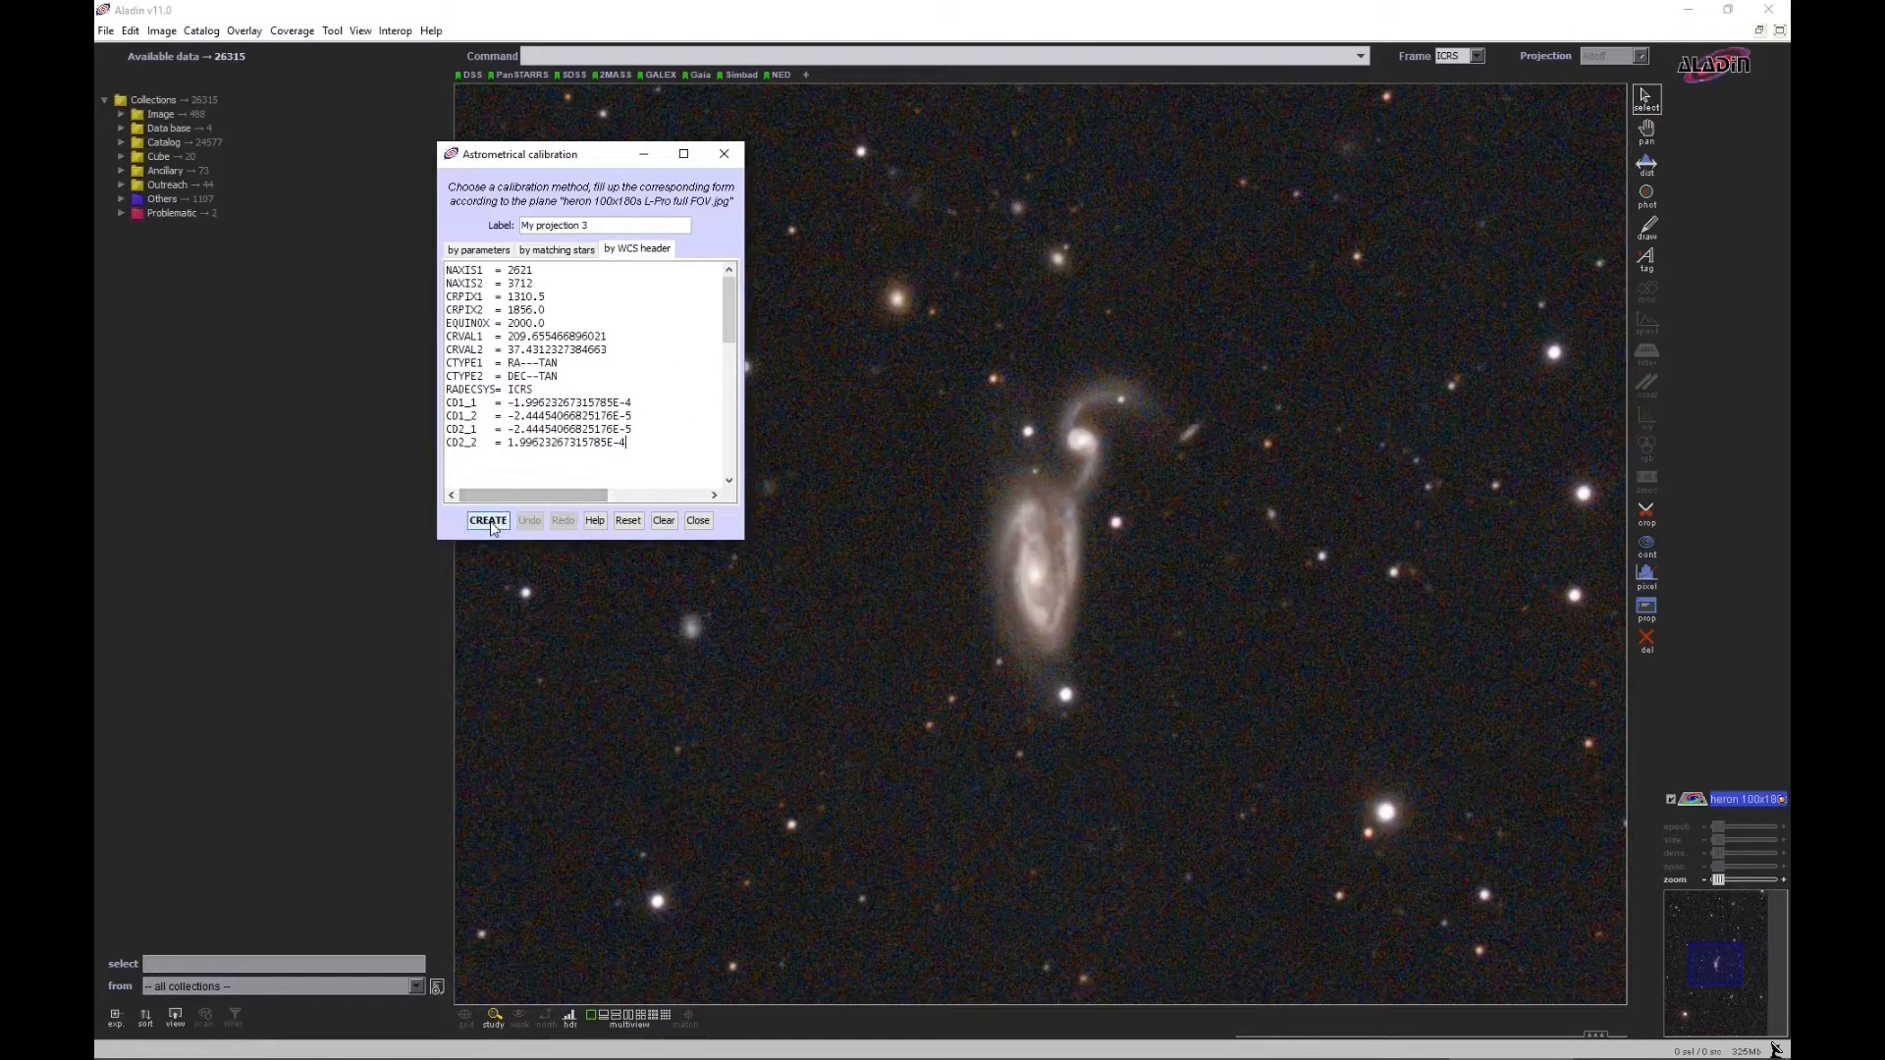
click(725, 154)
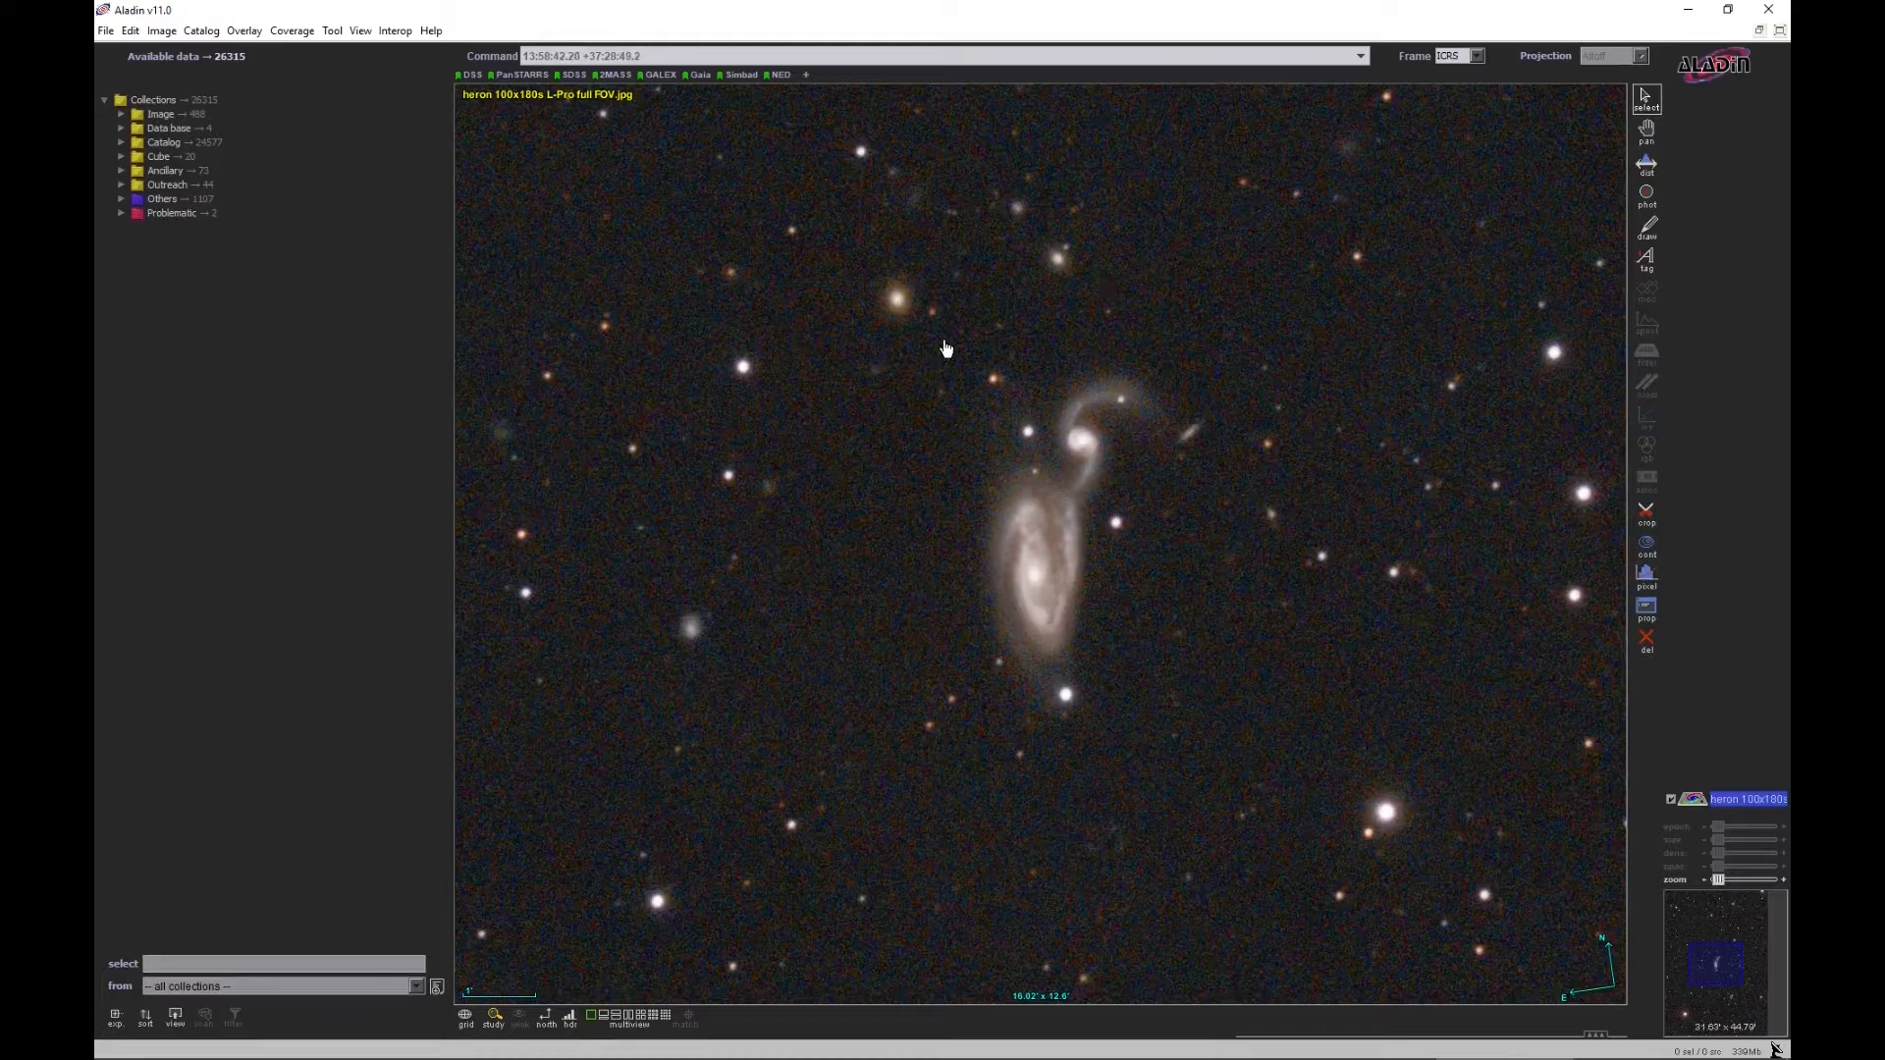
Show the whole heron image and load the SIMBAD Astronomical Database sources in view over it
scroll(927, 336, down, 5)
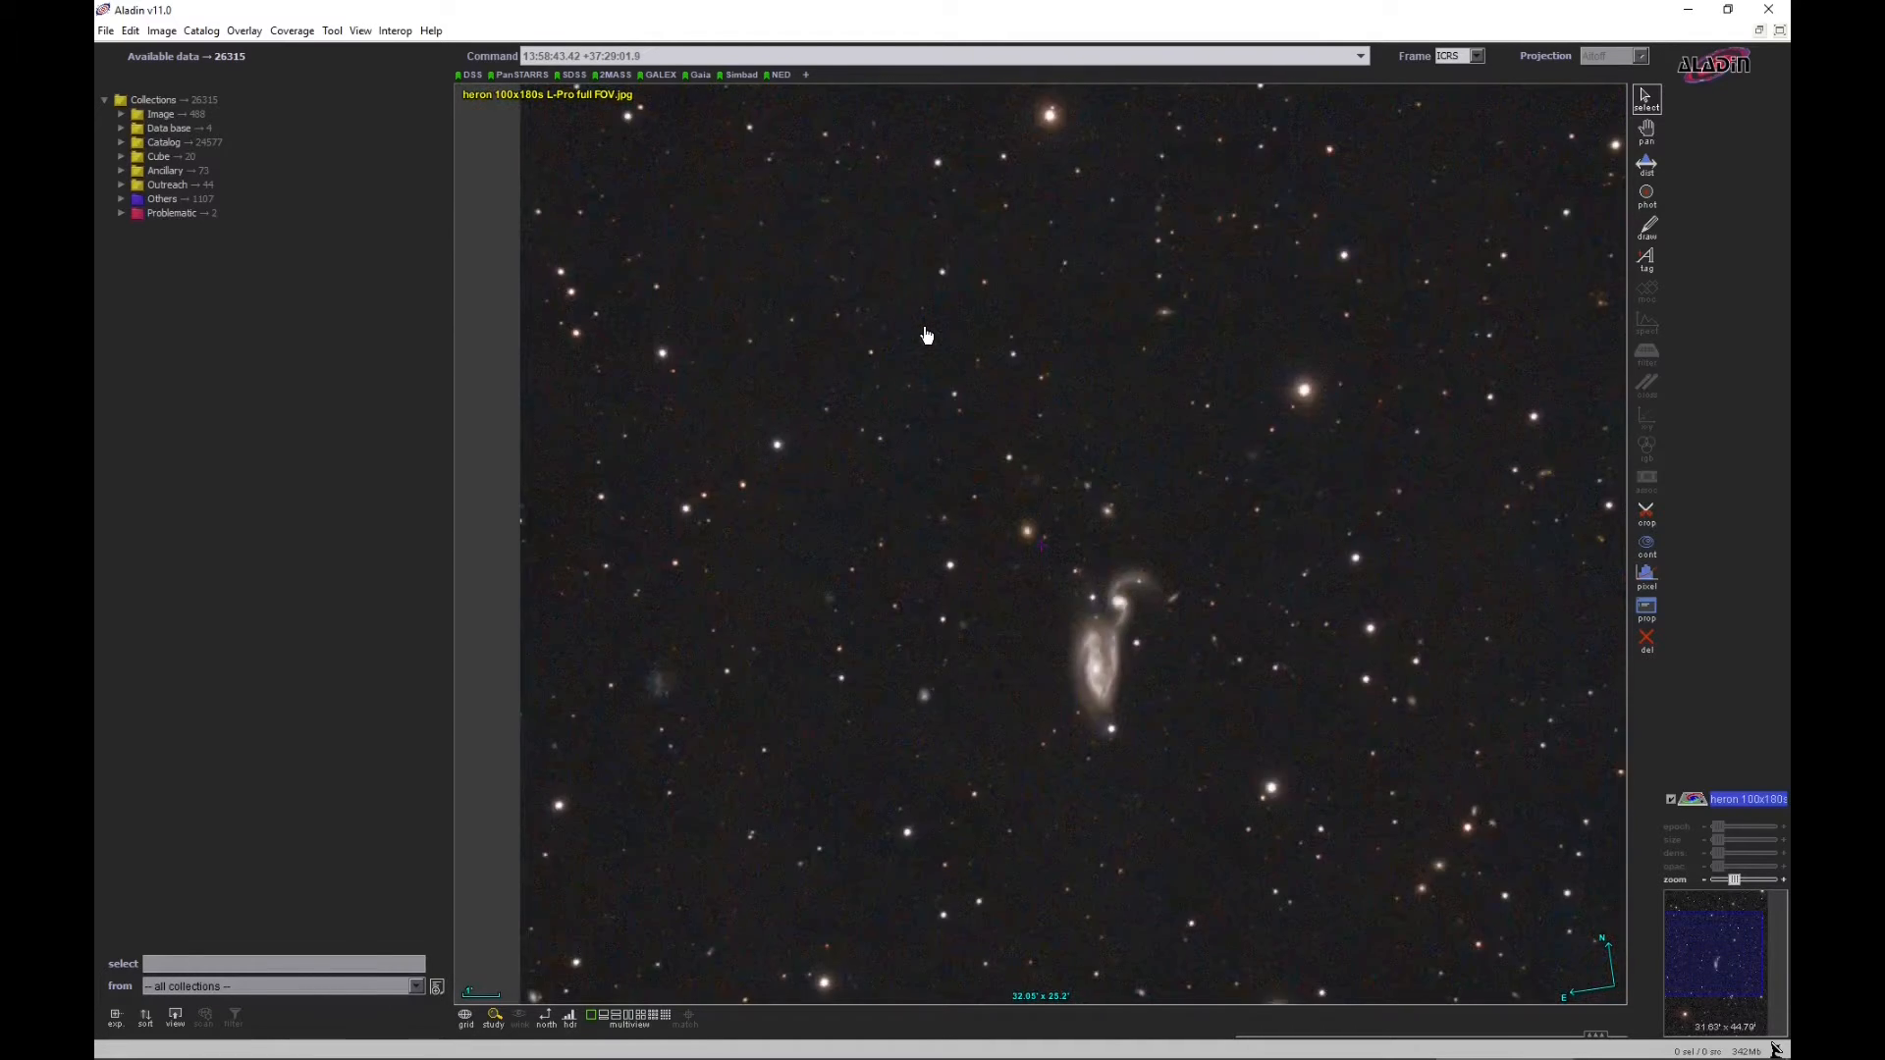
scroll(926, 336, up, 2)
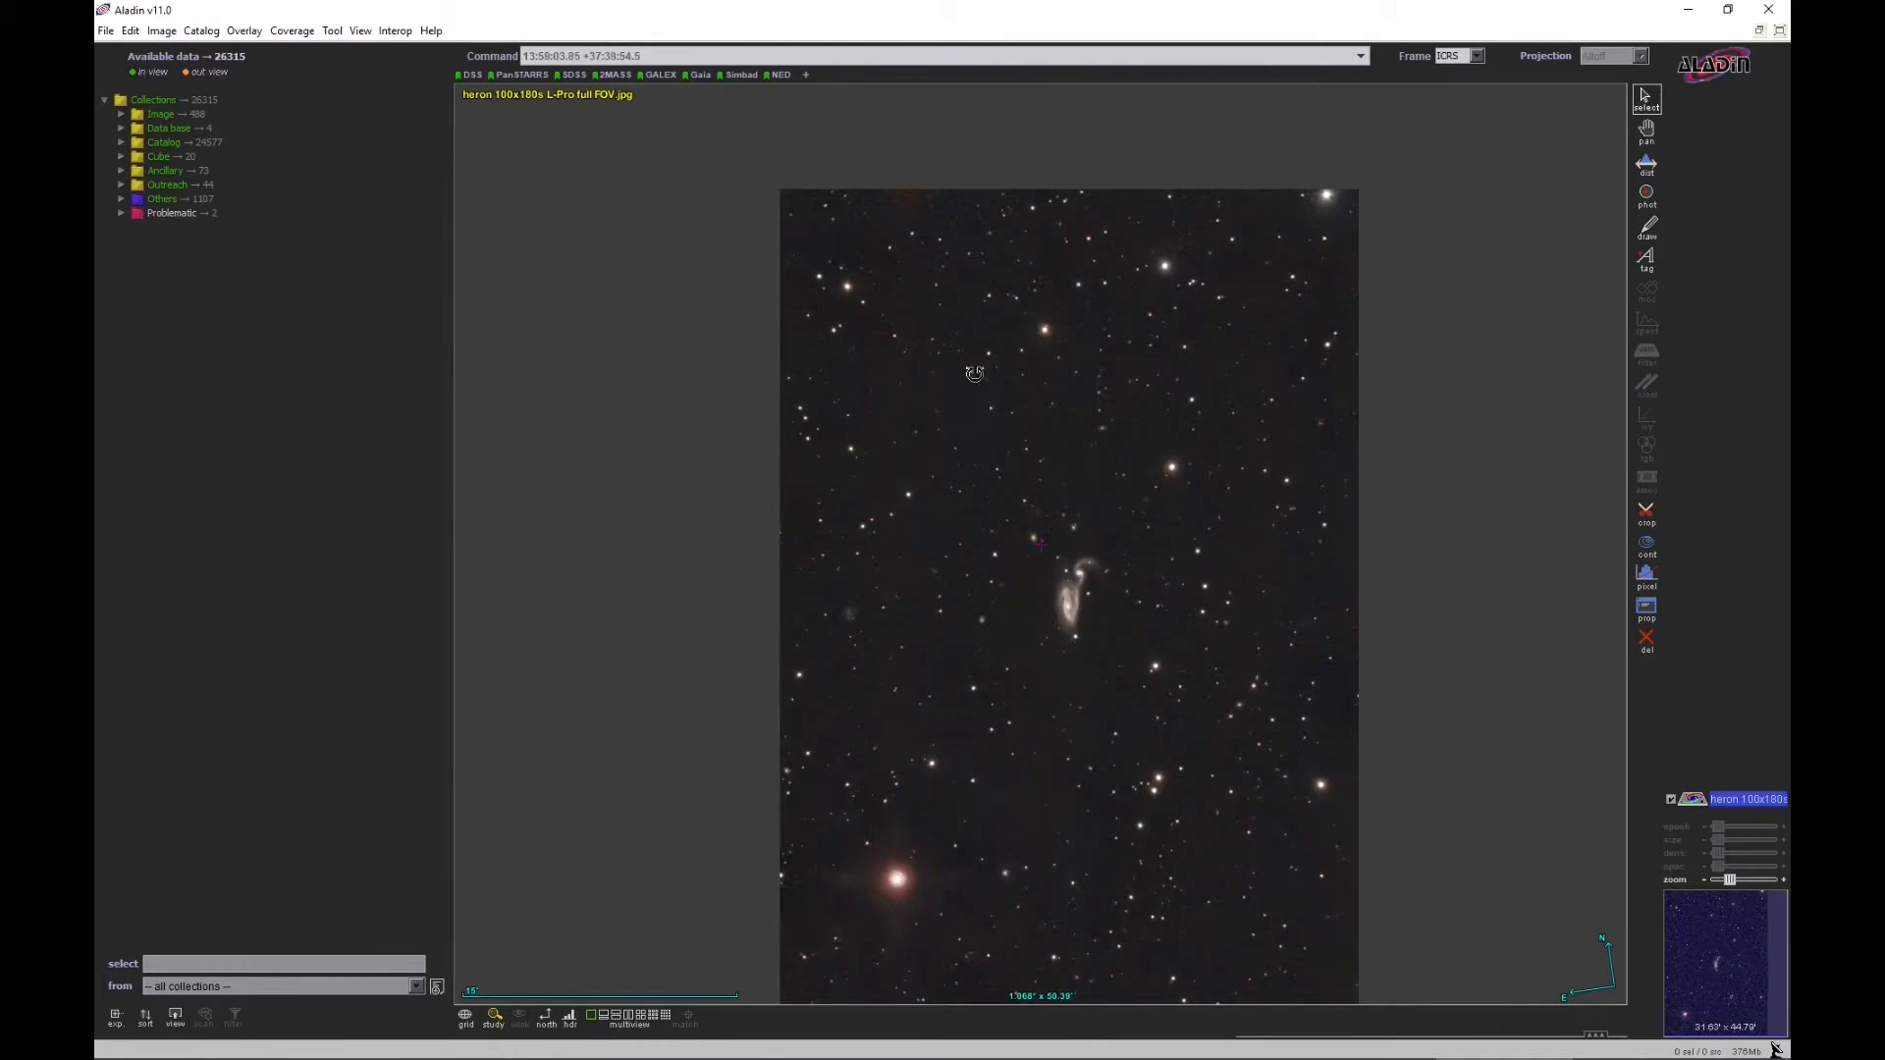
click(120, 129)
click(206, 145)
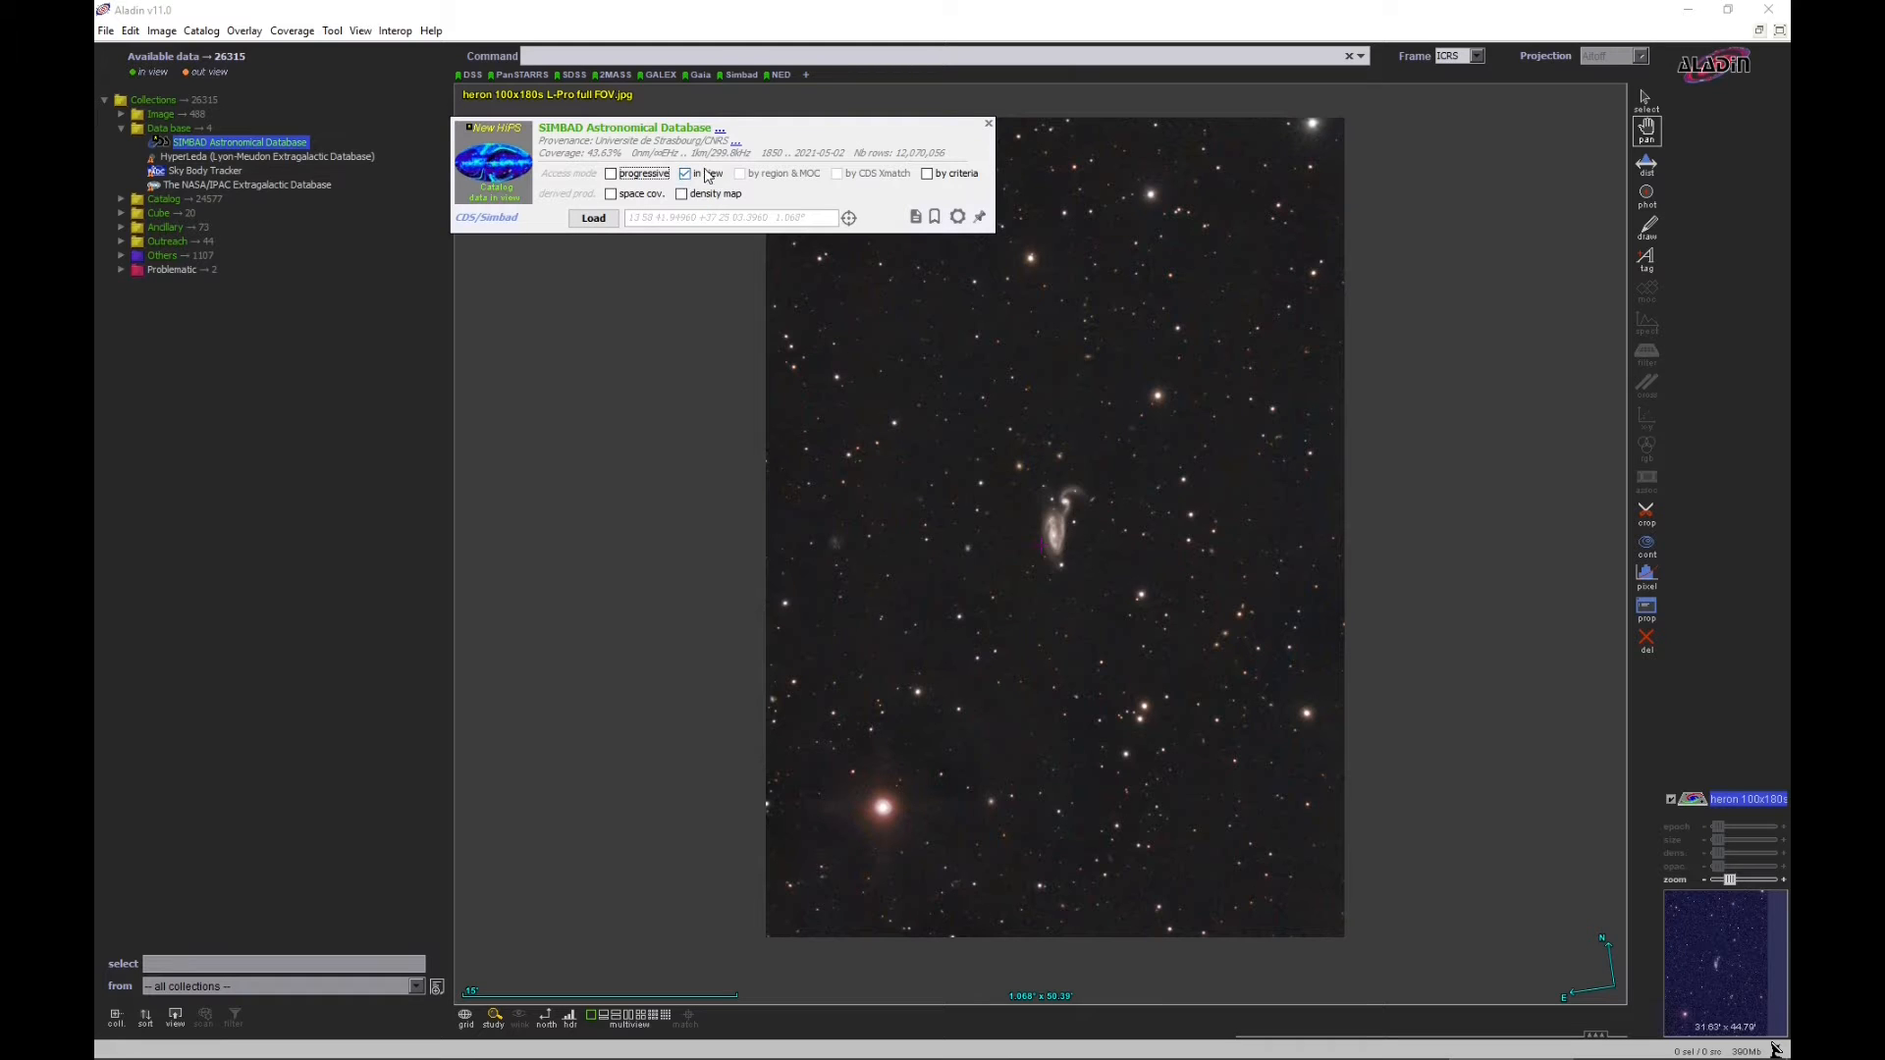
click(685, 174)
click(593, 218)
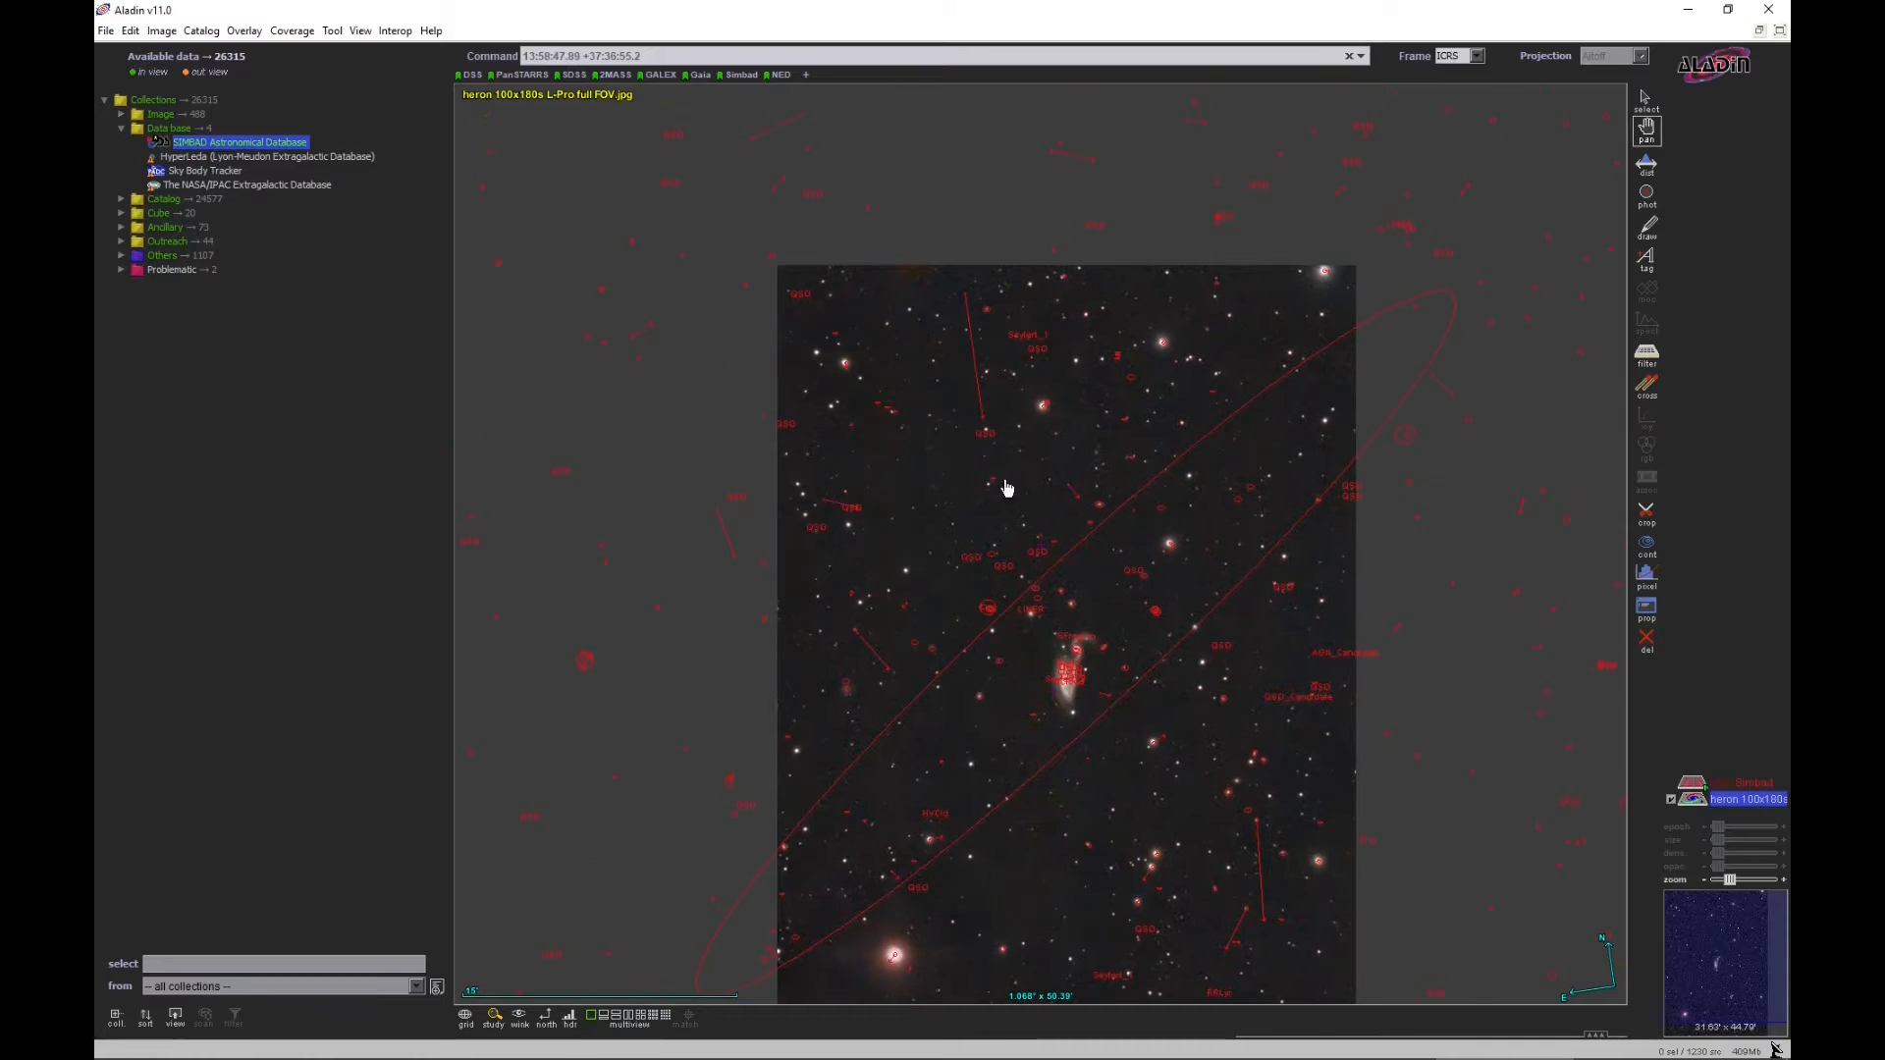
Select the small QSO marker north of the heron galaxy and open its SIMBAD page from its main ID
scroll(905, 462, up, 3)
drag(913, 530, 871, 433)
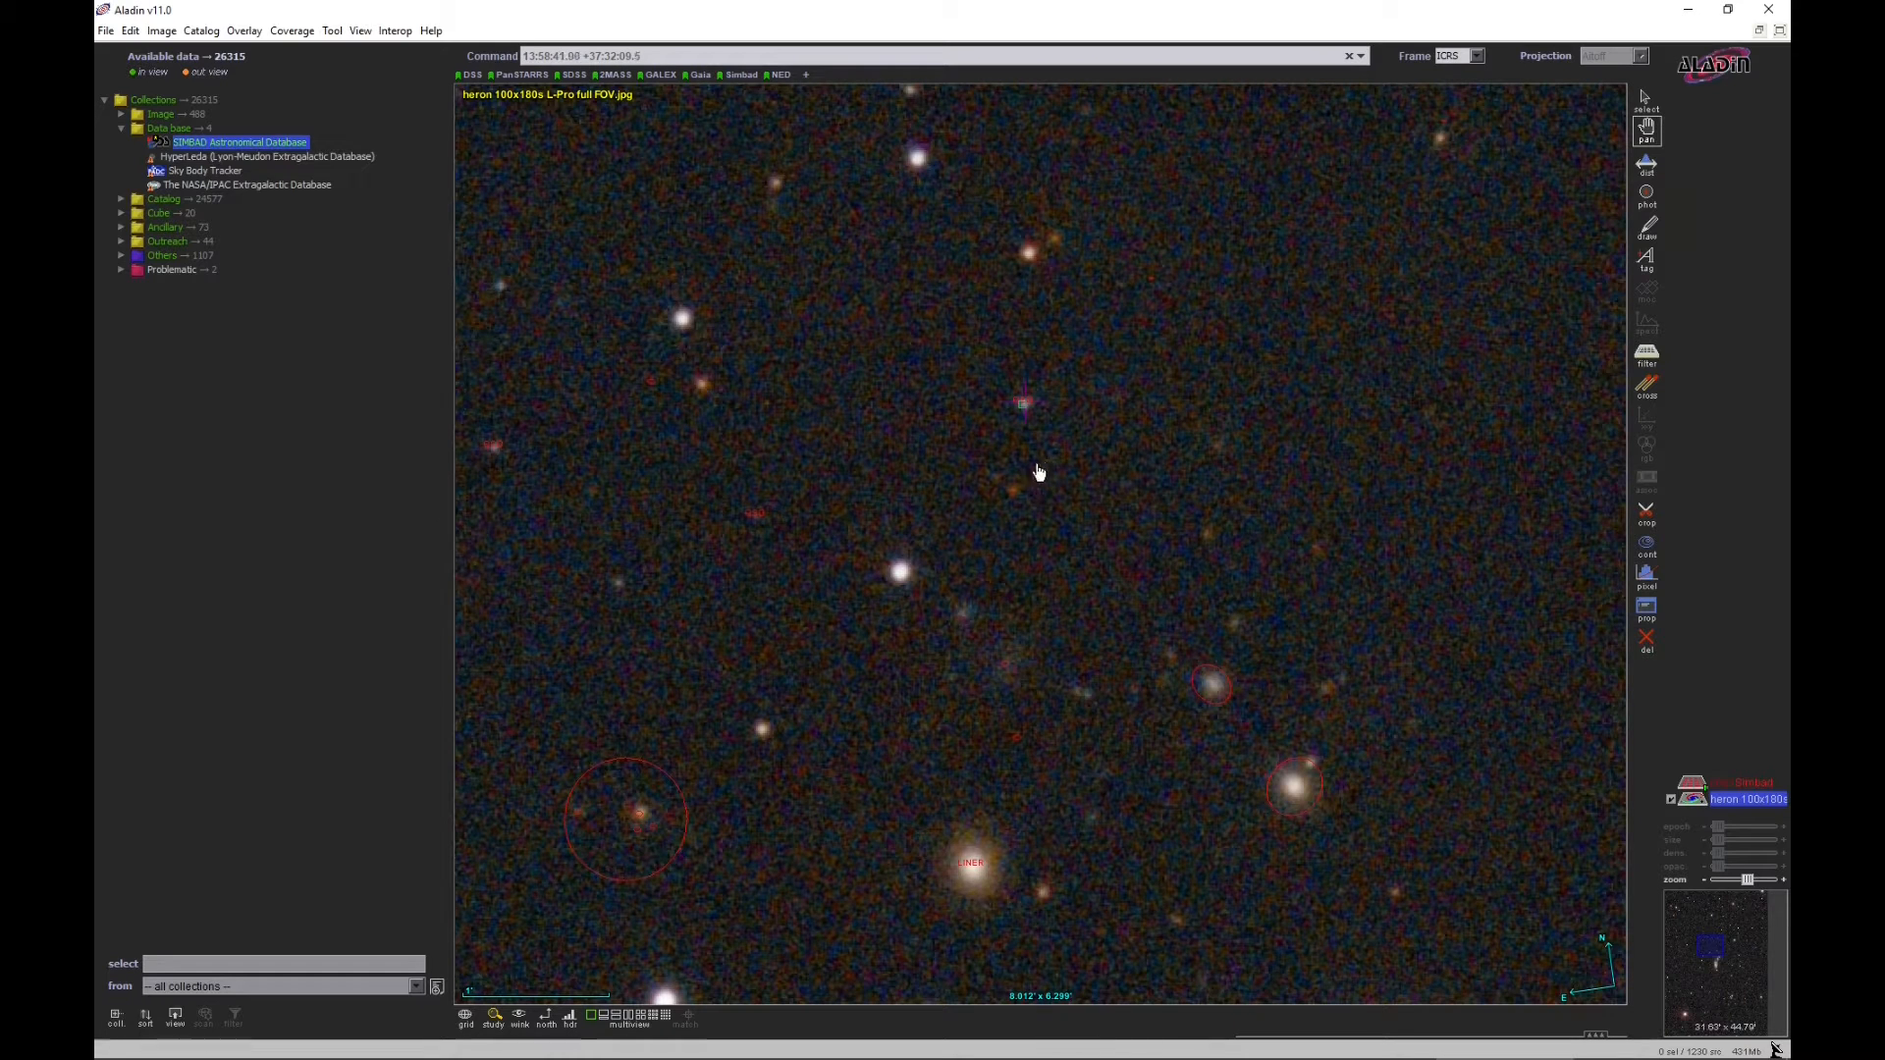
click(1646, 98)
click(1026, 410)
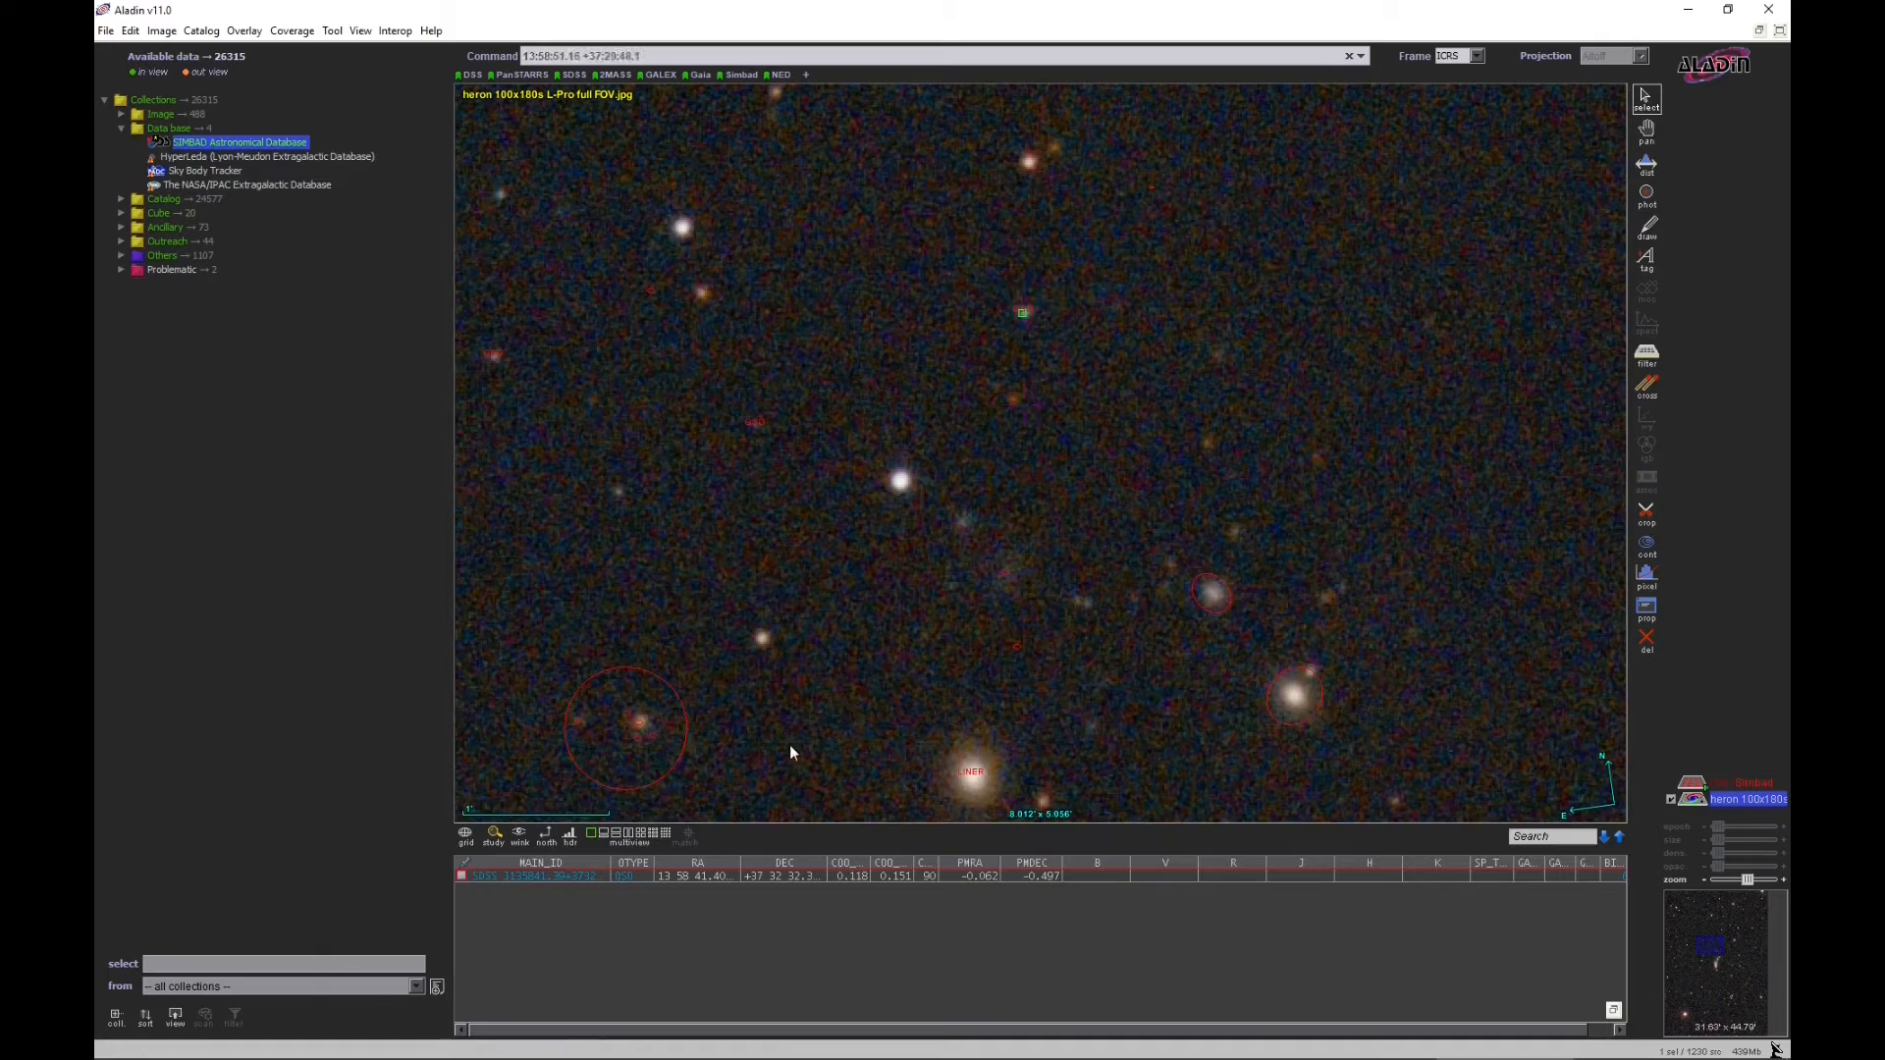
mouse_move(527, 886)
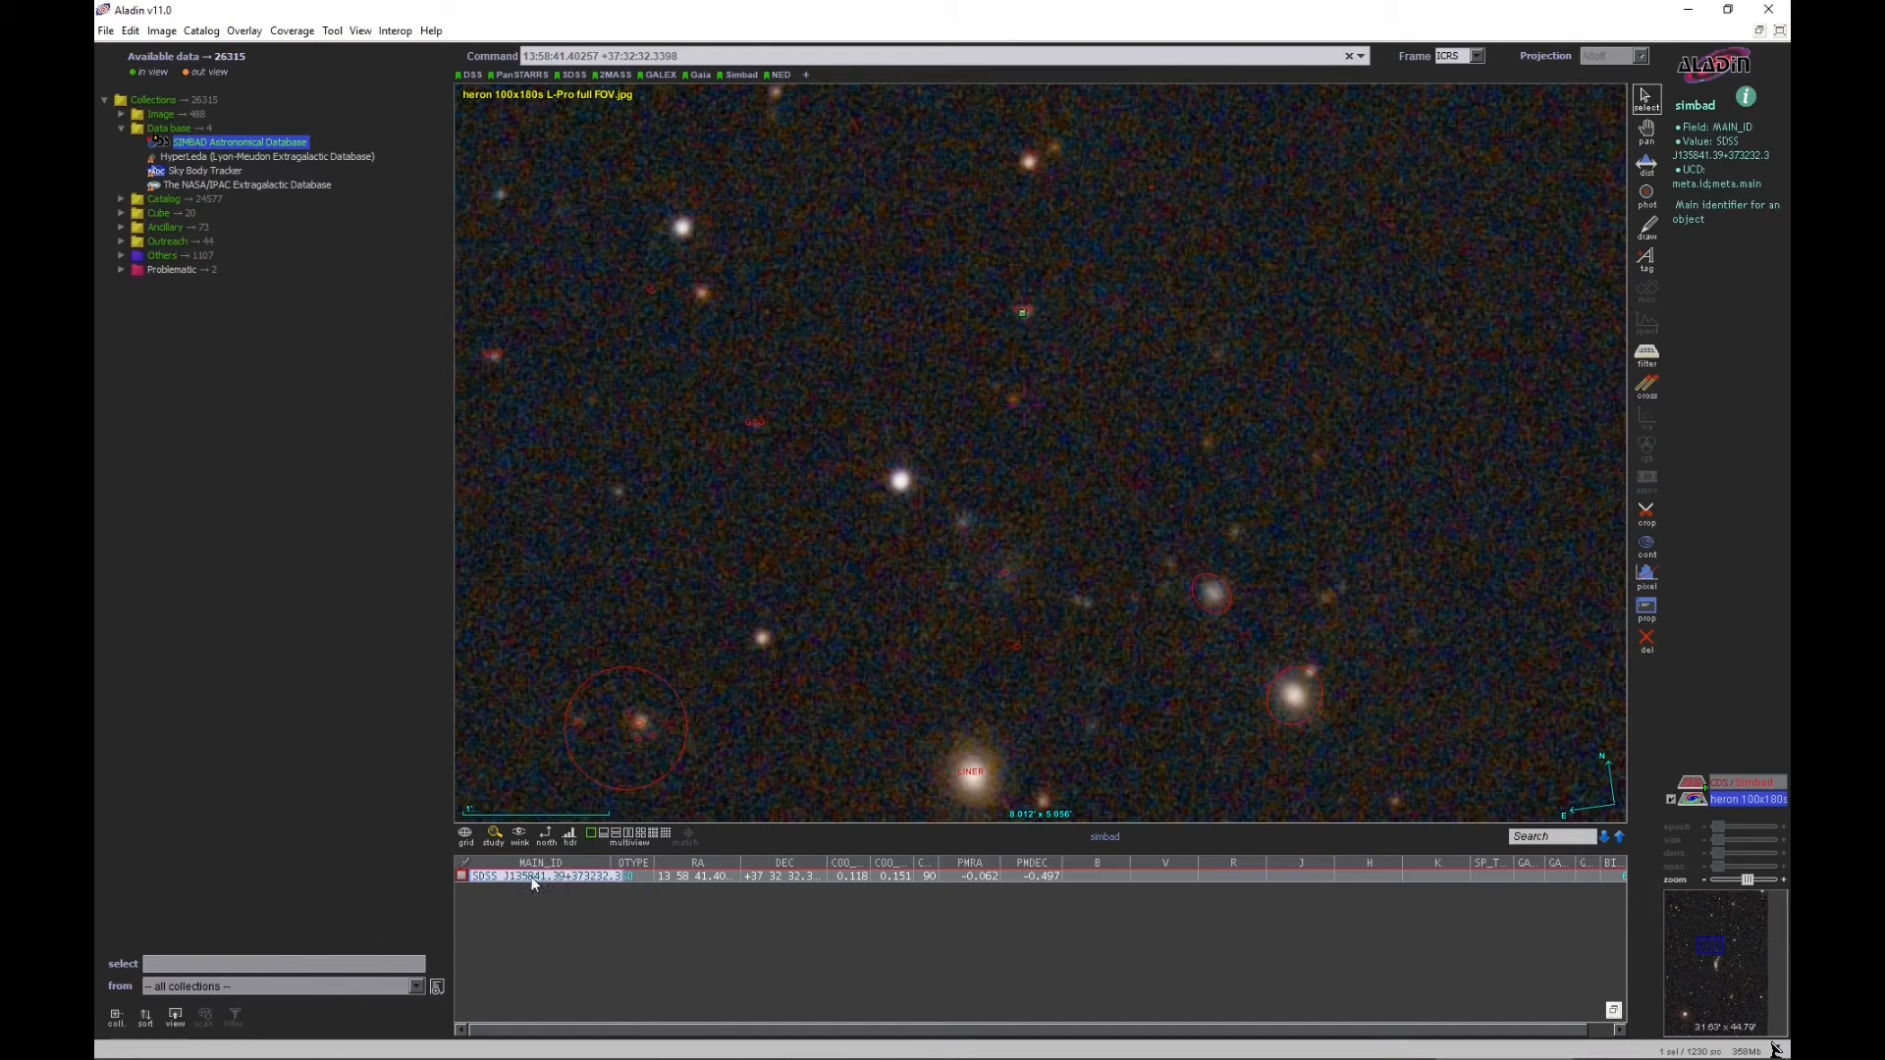
click(556, 879)
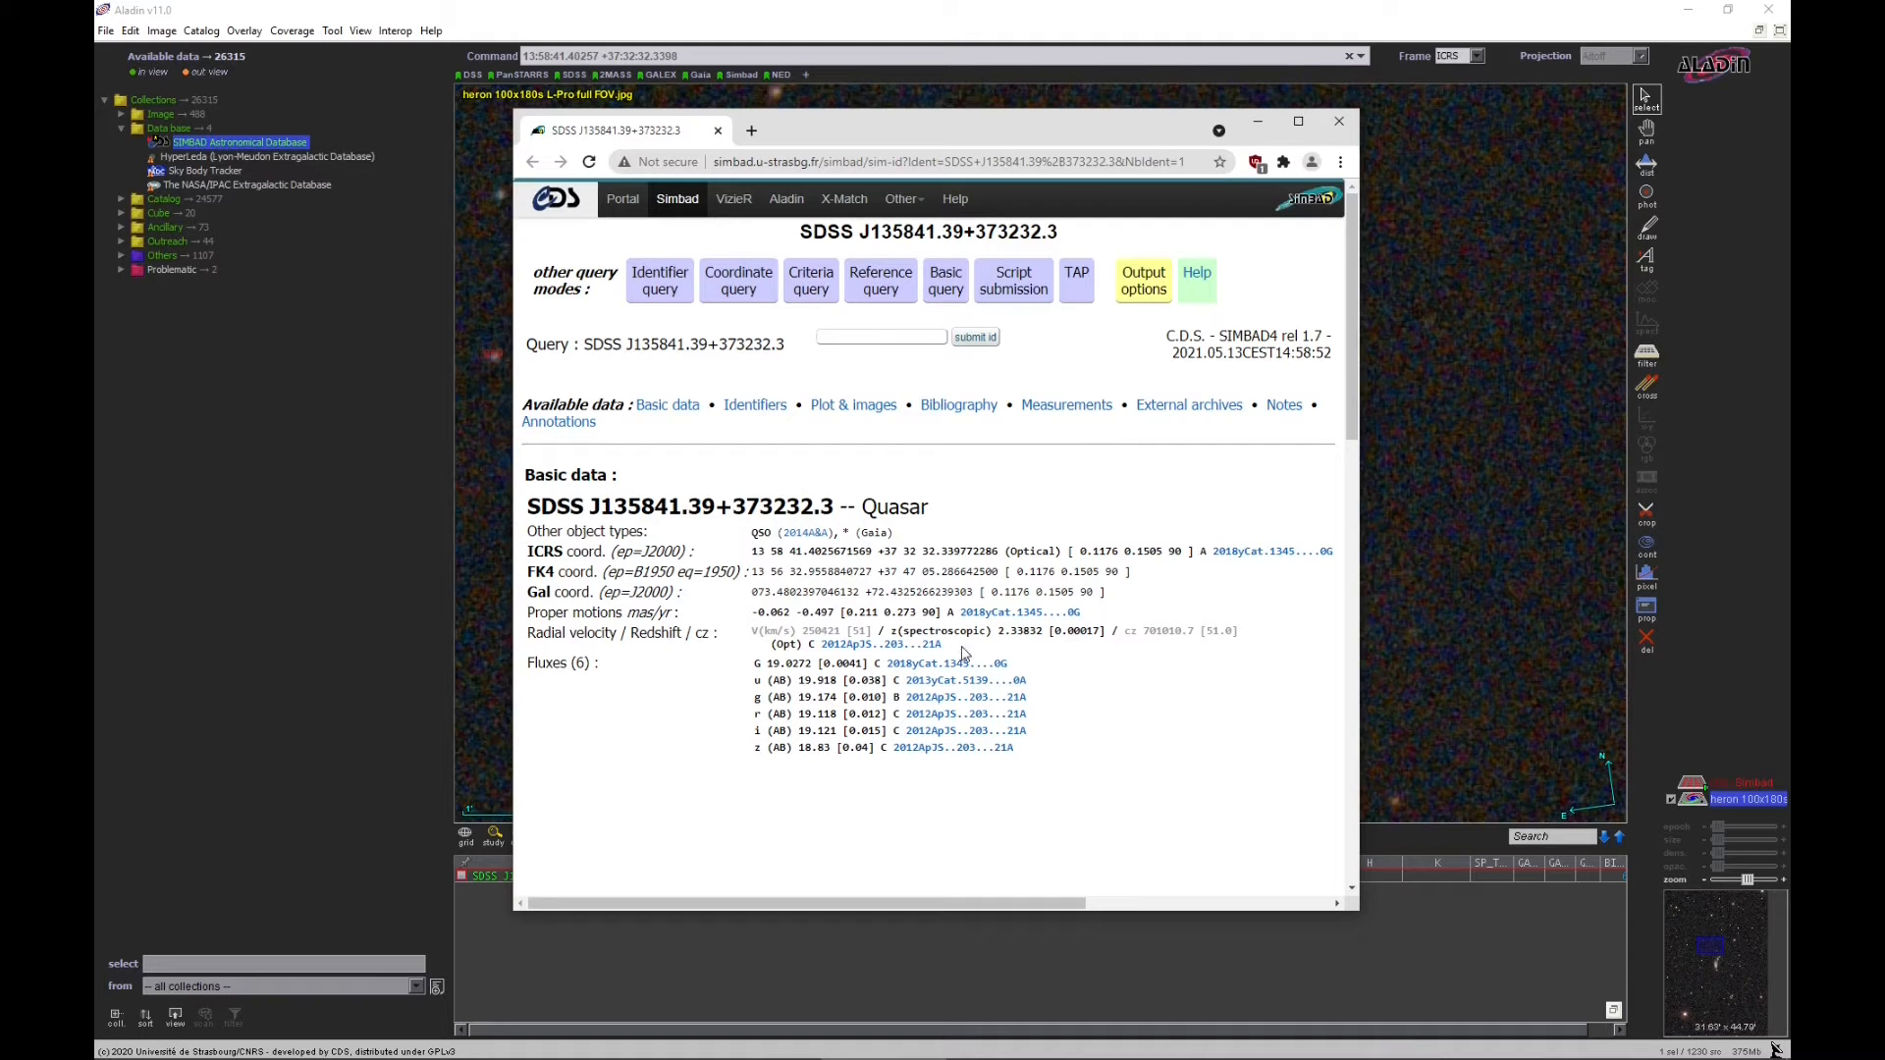
Review the quasar's SIMBAD data, display all its measurements, and close the page
scroll(1060, 623, down, 4)
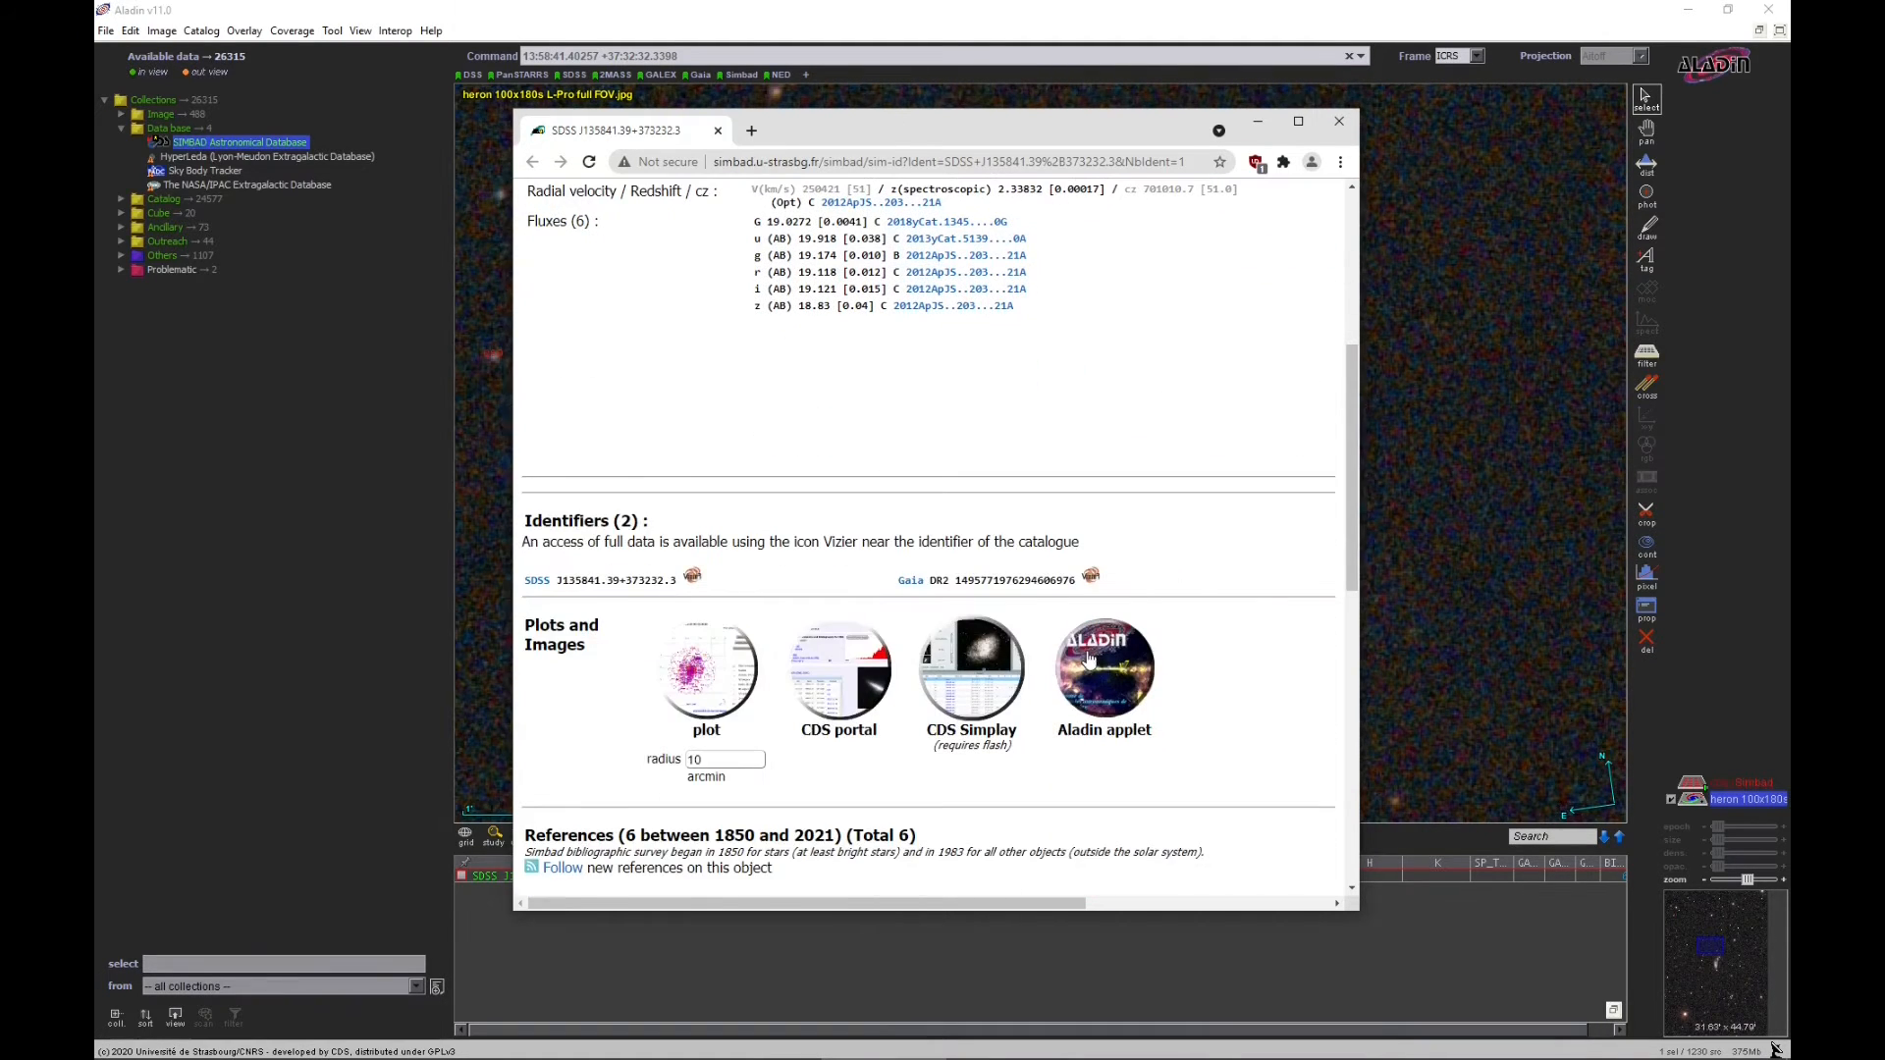
scroll(1052, 629, down, 3)
scroll(914, 648, down, 1)
click(807, 635)
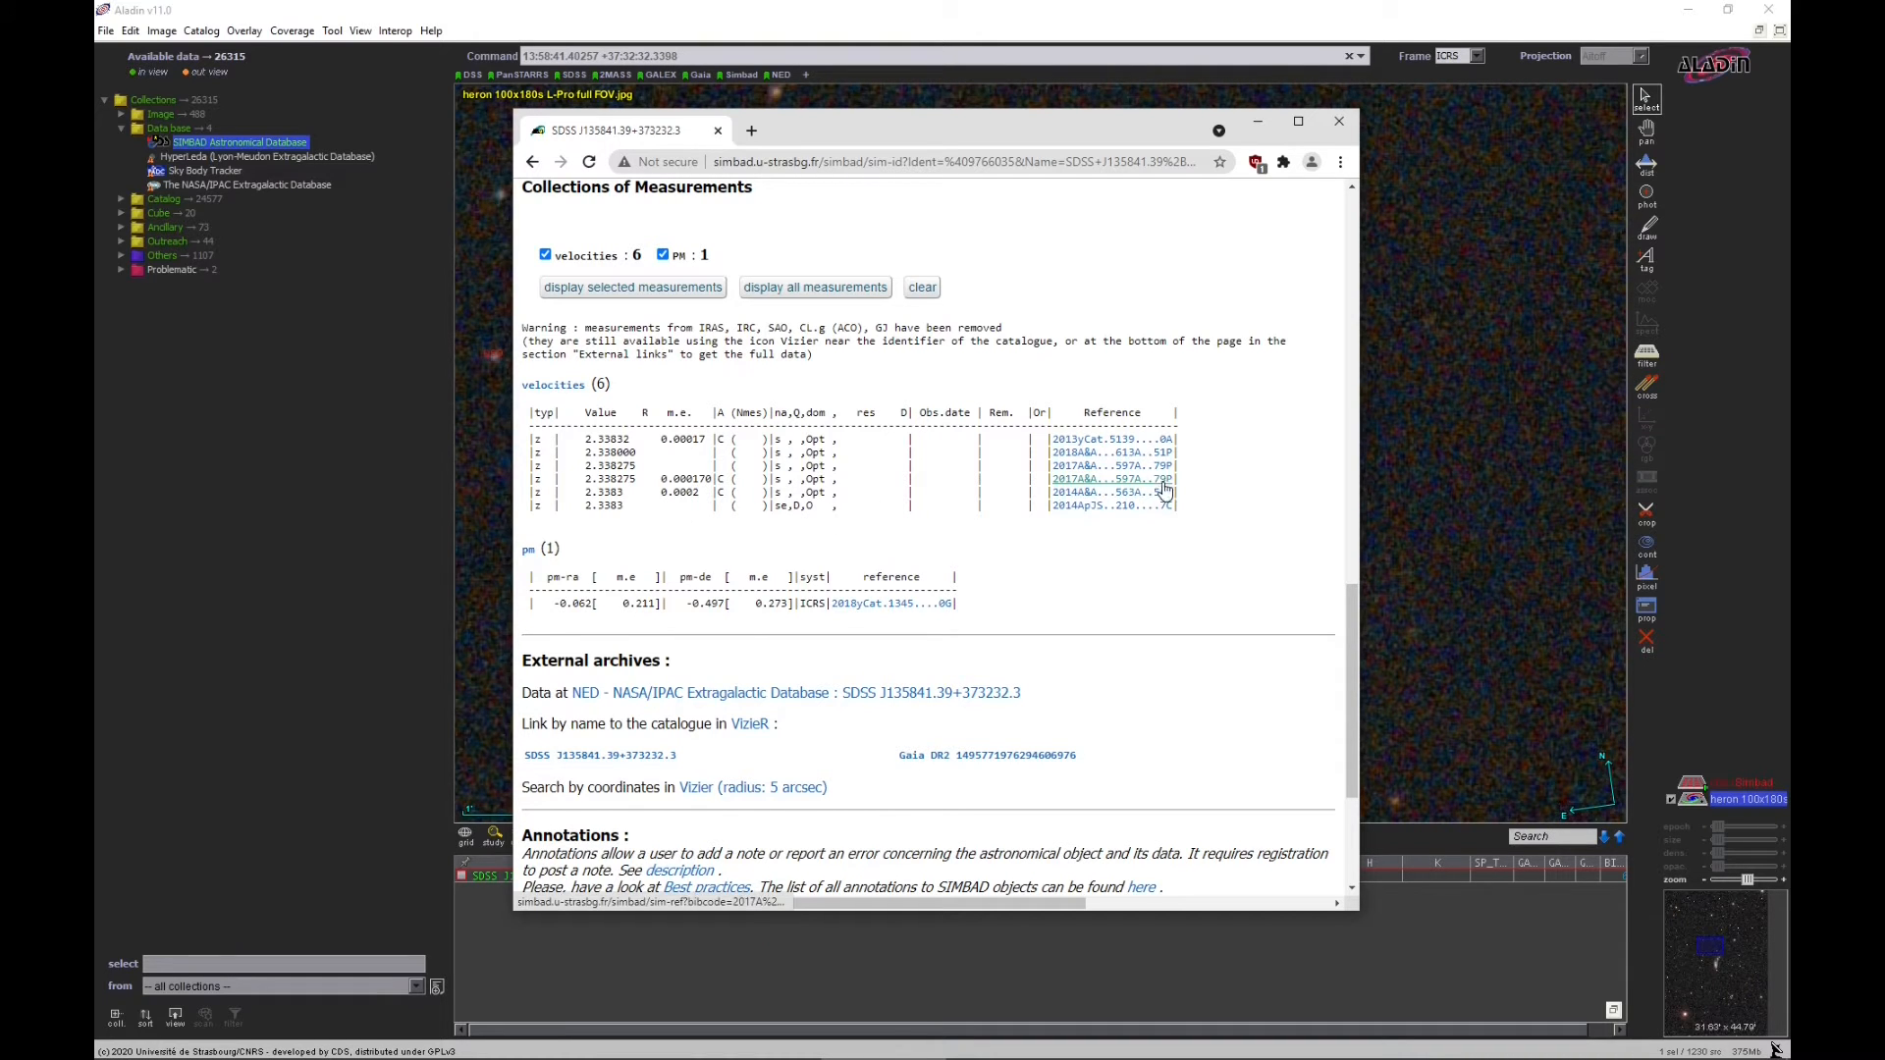
click(1339, 120)
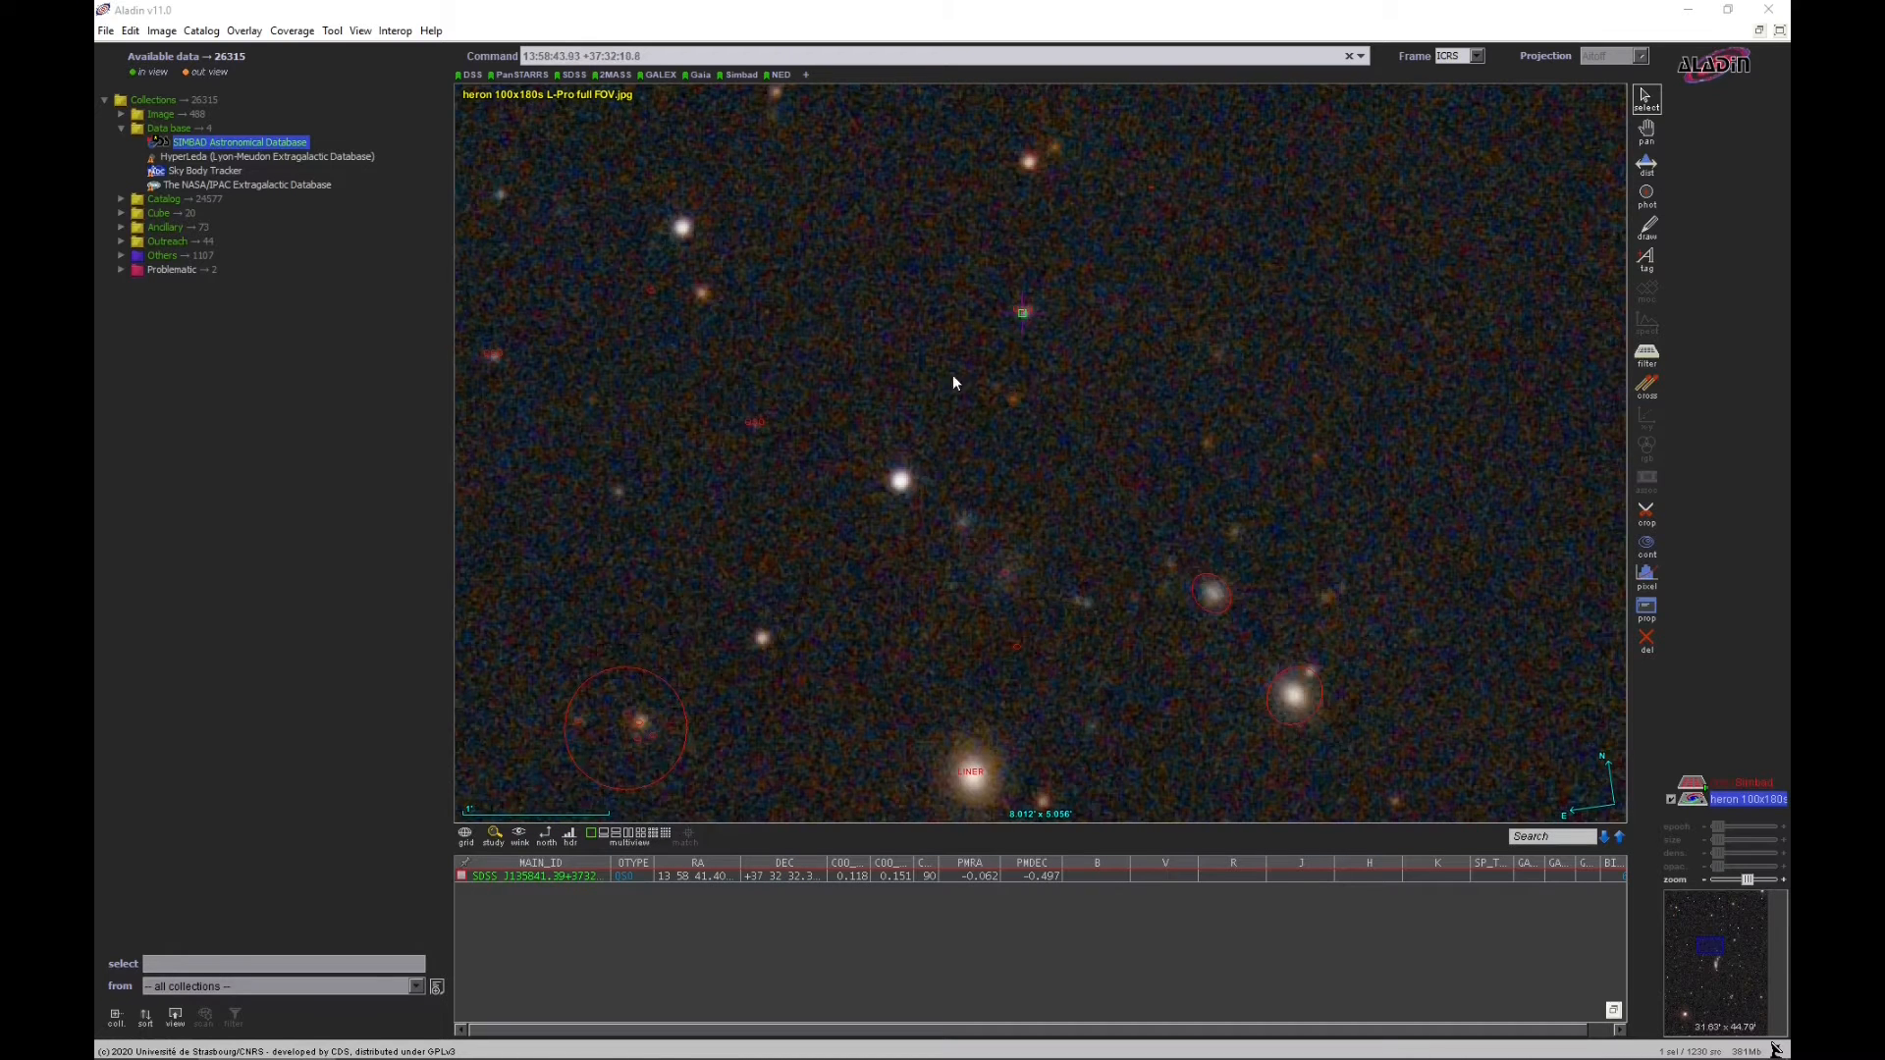
Query the SIMBAD records of the reddish galaxy north of the heron, the faint diffuse galaxy to its east, and another source between them
scroll(1070, 466, down, 3)
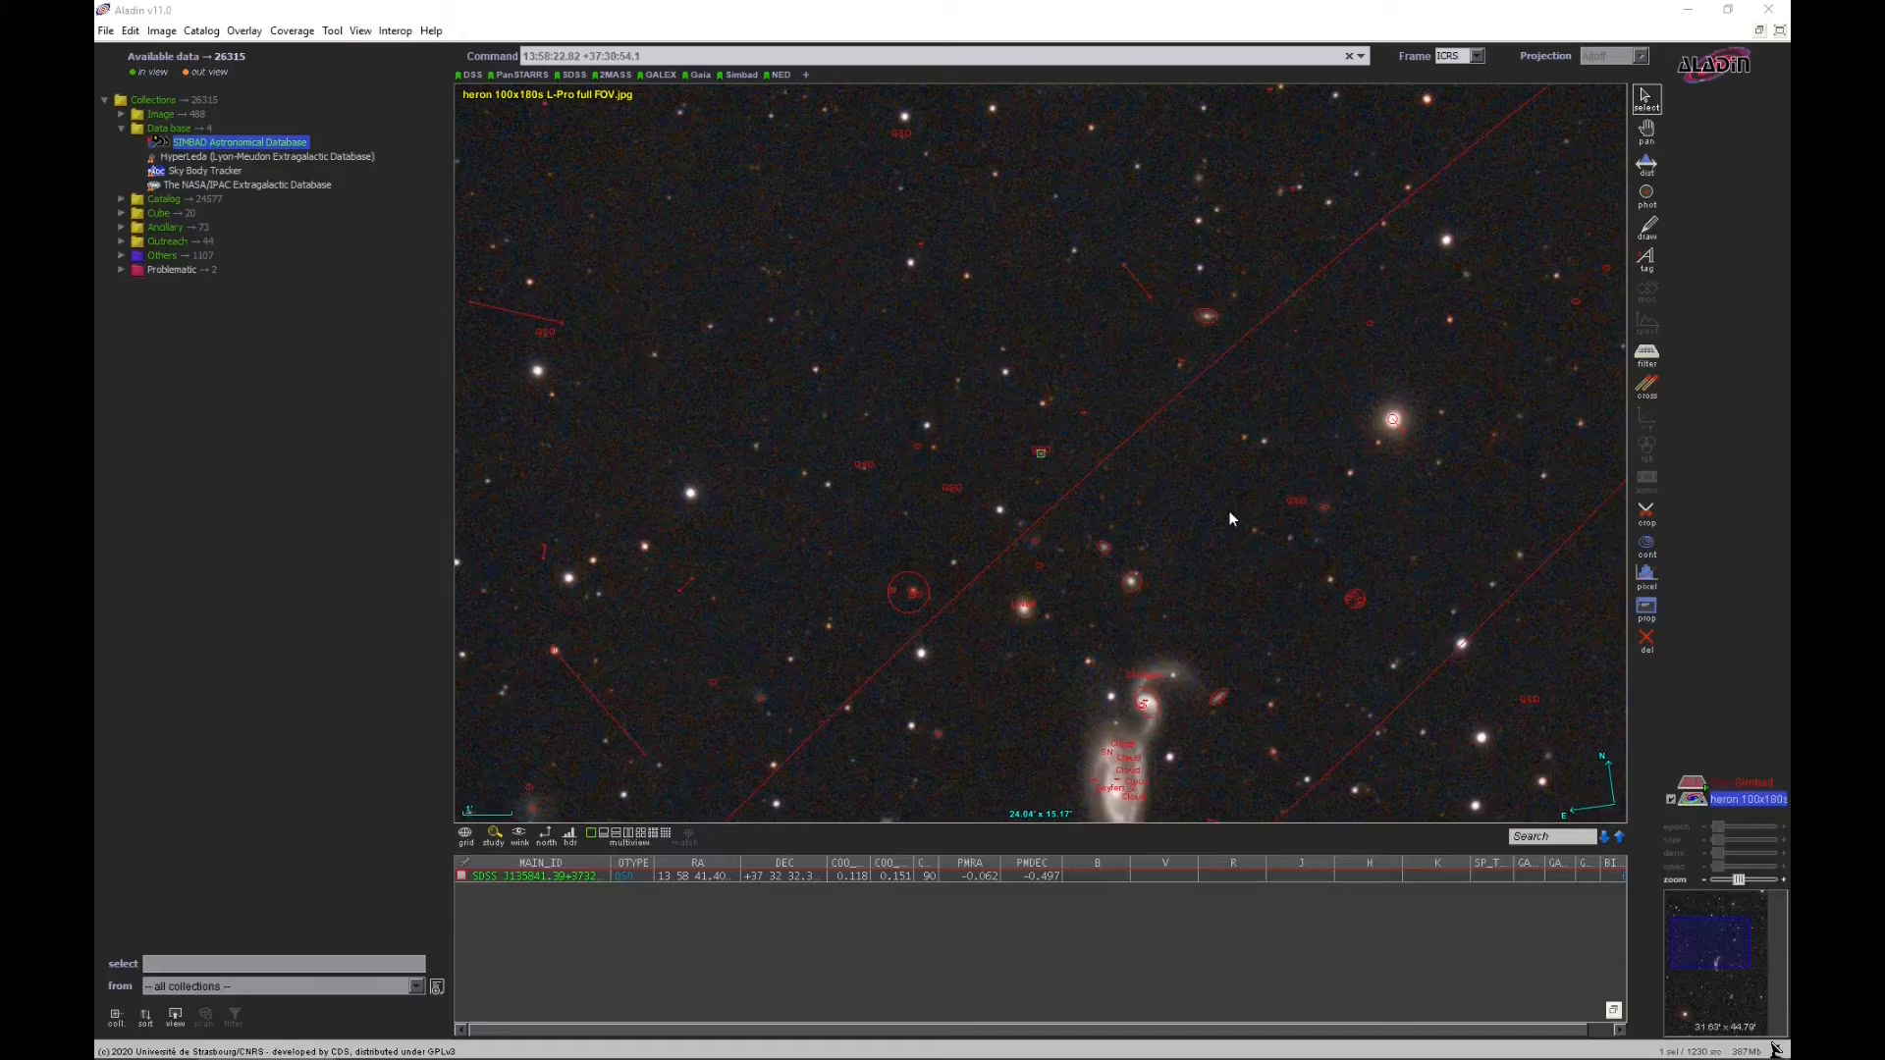
click(1207, 316)
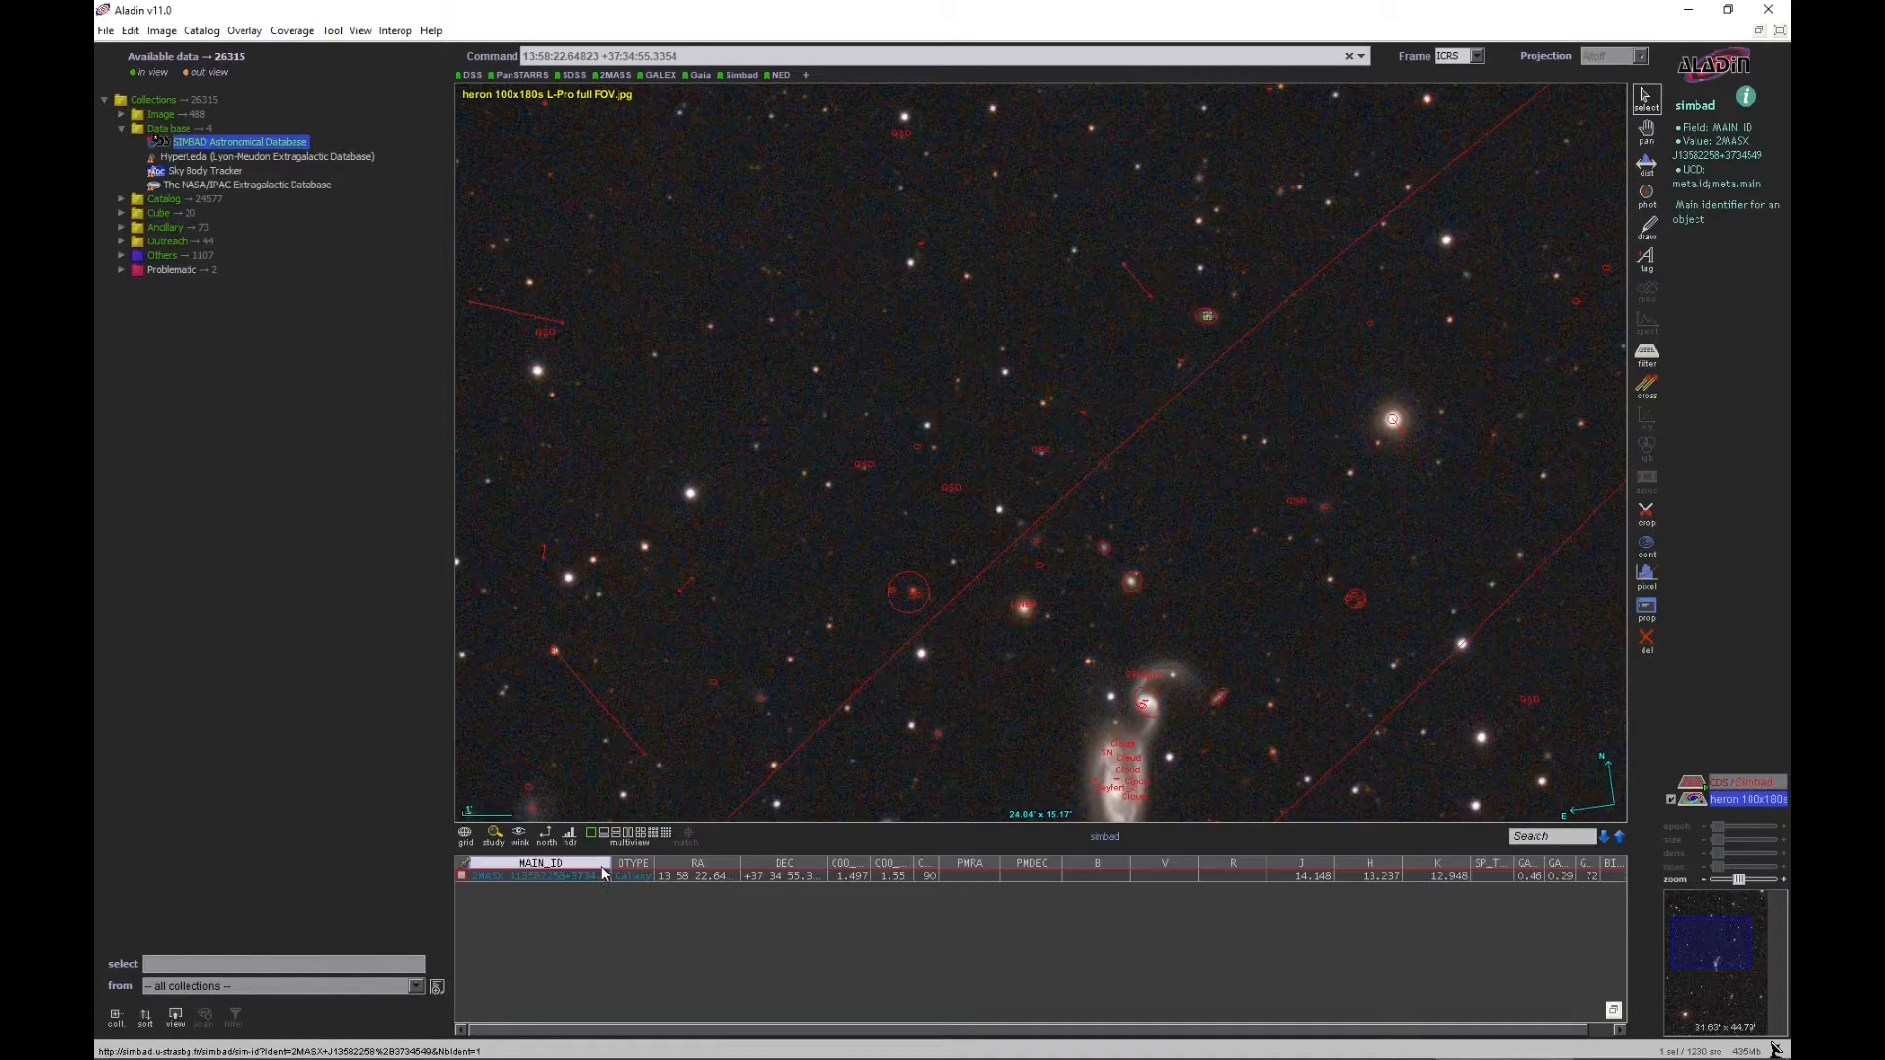
drag(648, 658, 997, 295)
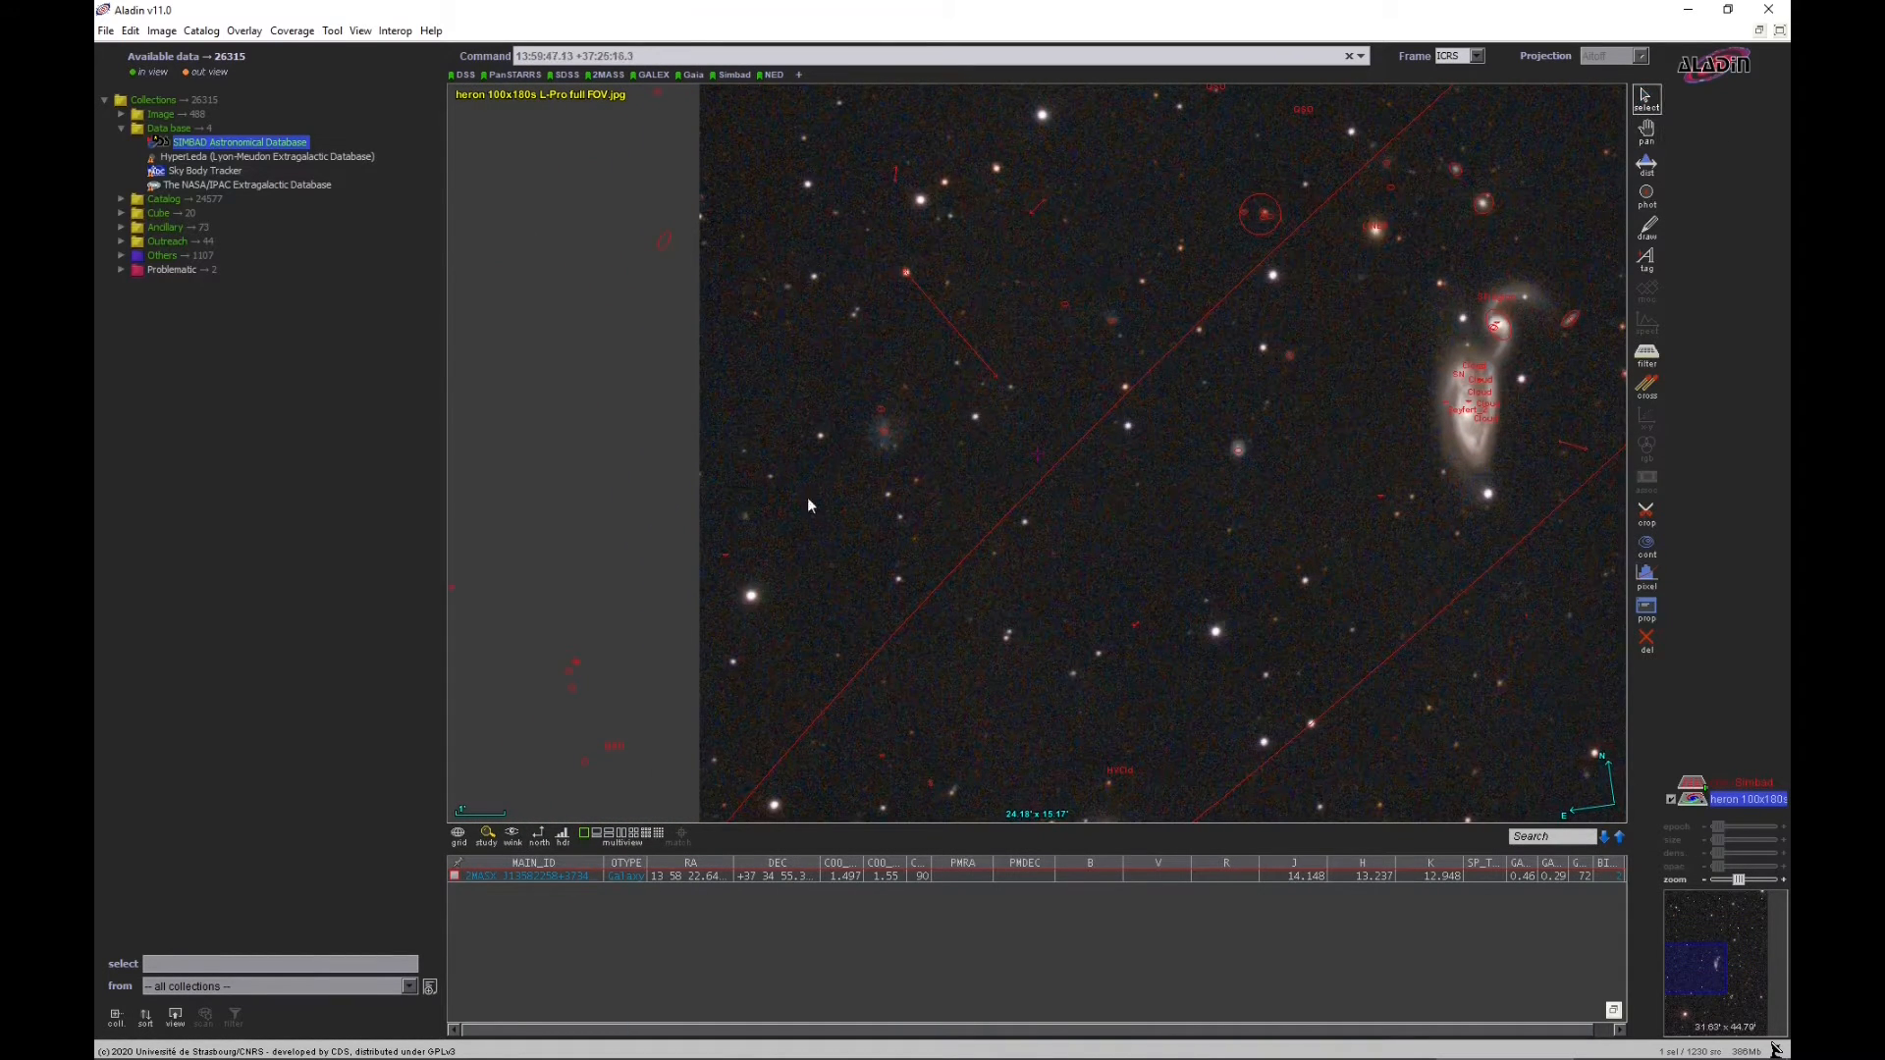
click(881, 427)
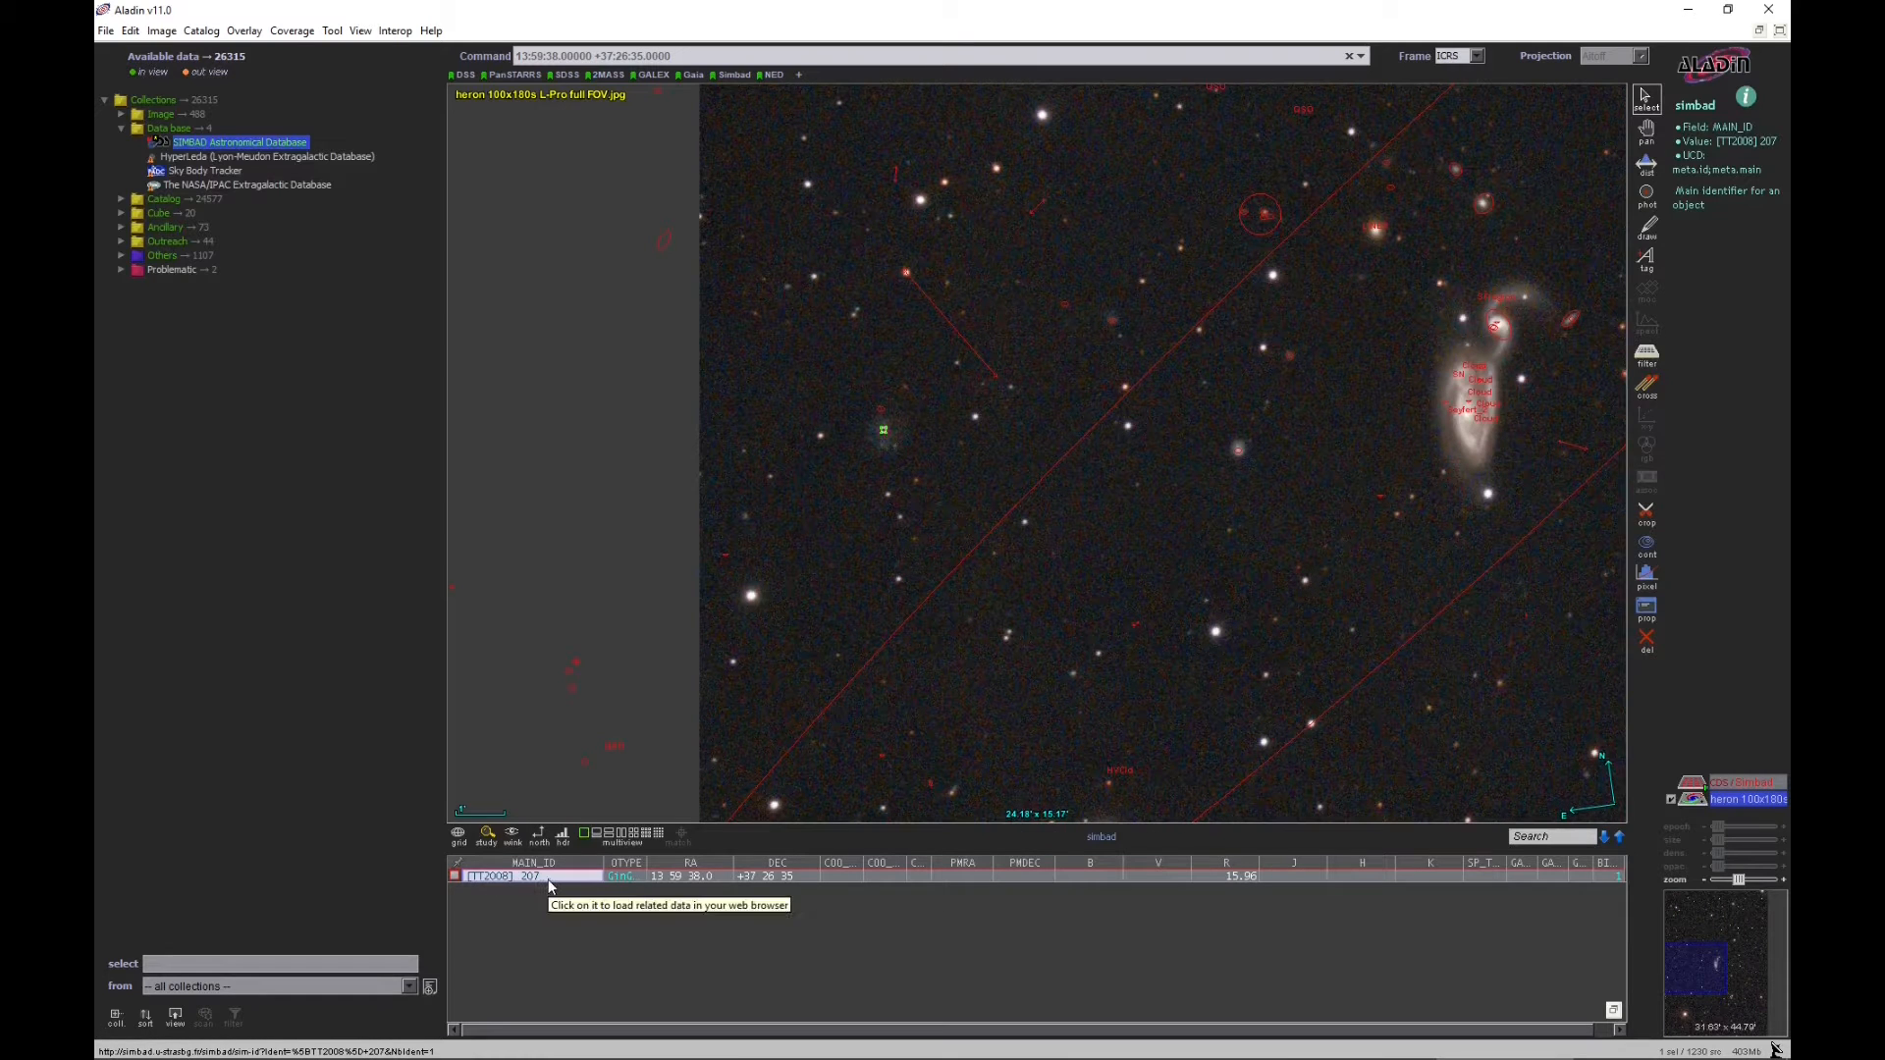
click(1239, 452)
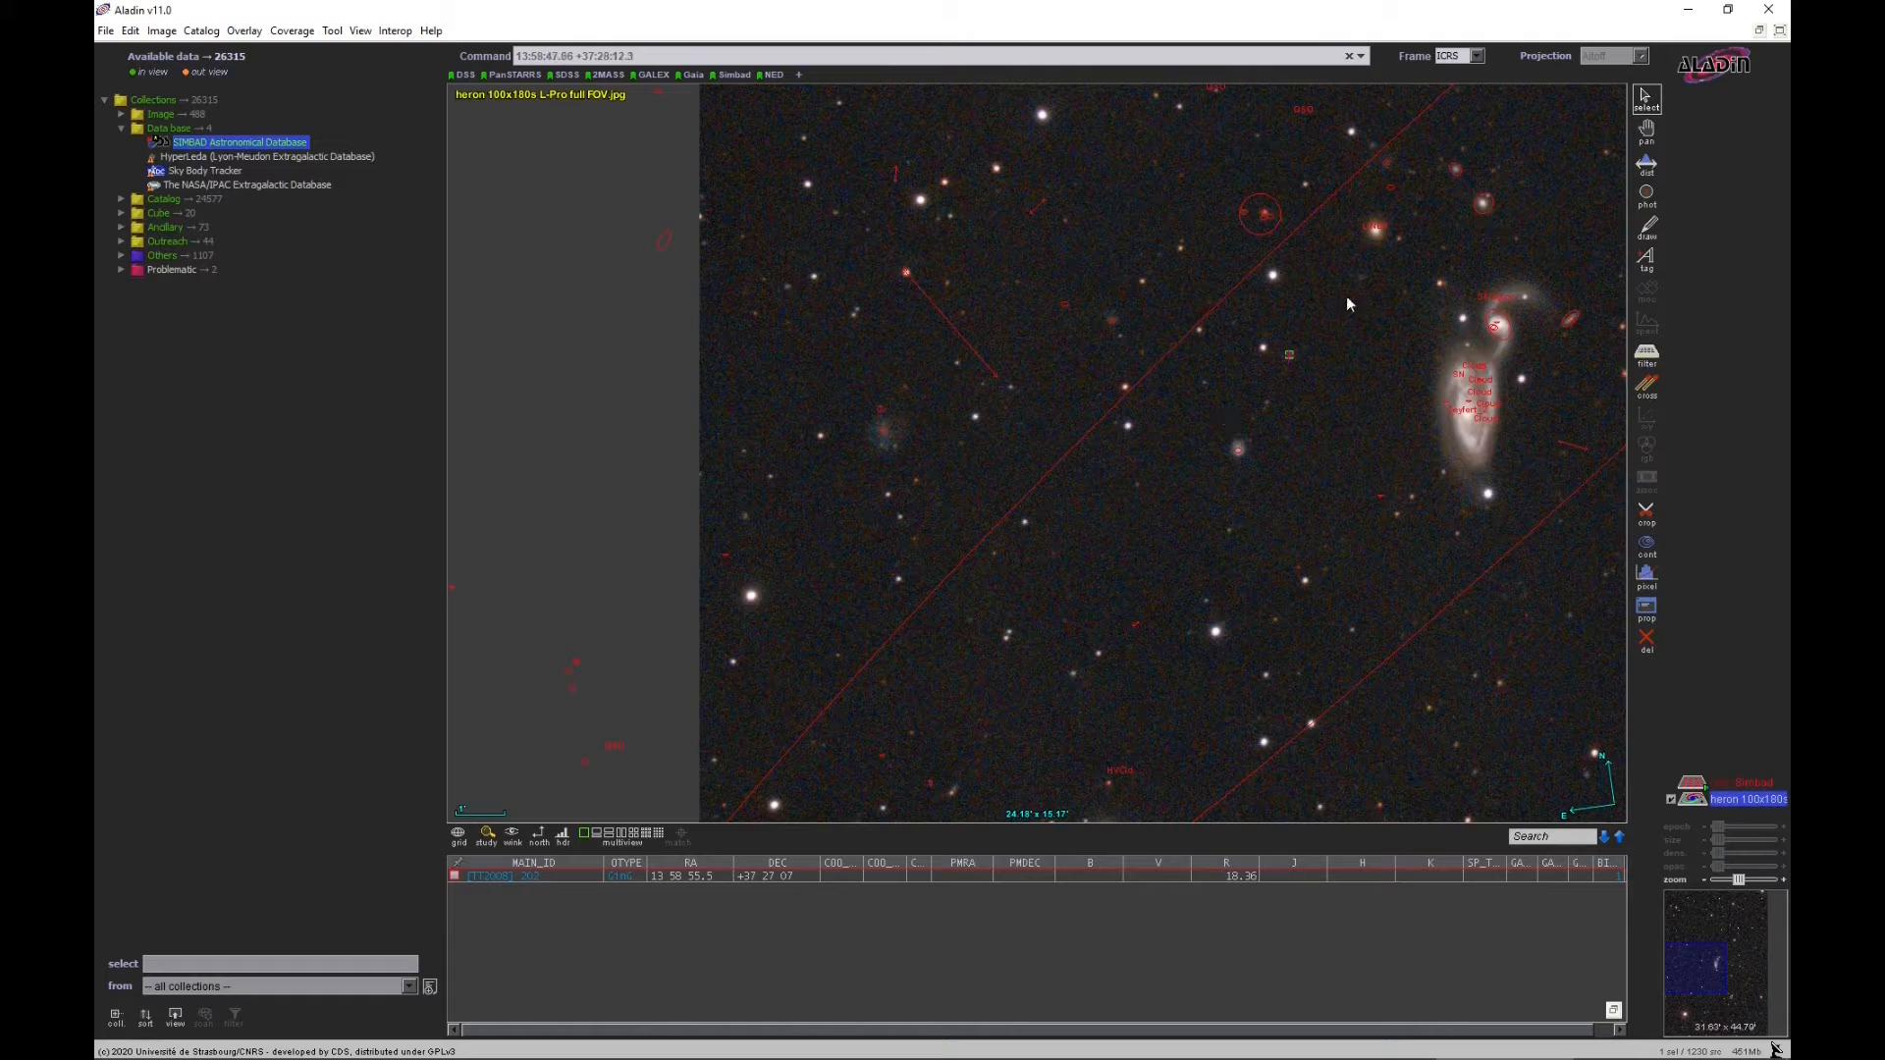
Examine the pair of faint elongated galaxies near the southern edge of the heron image, southwest of the bright star
drag(1491, 248, 1047, 357)
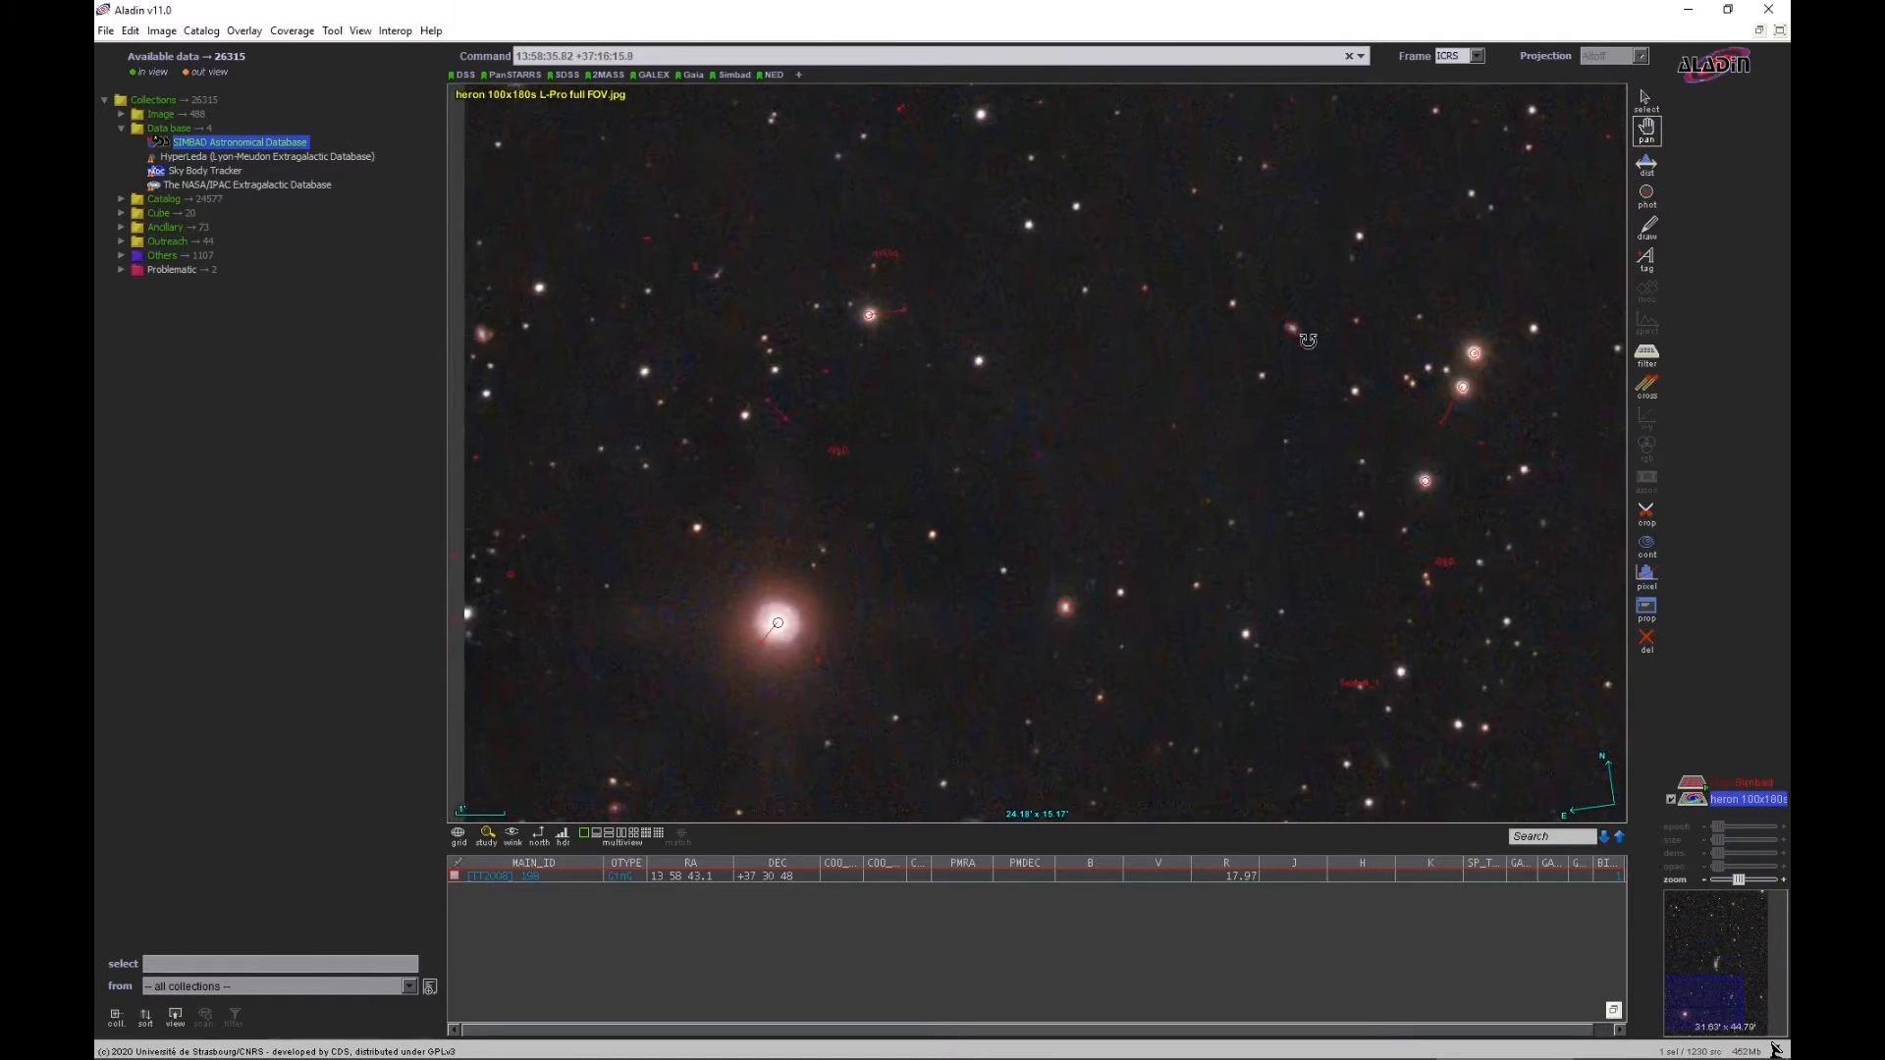
drag(1182, 648, 1202, 425)
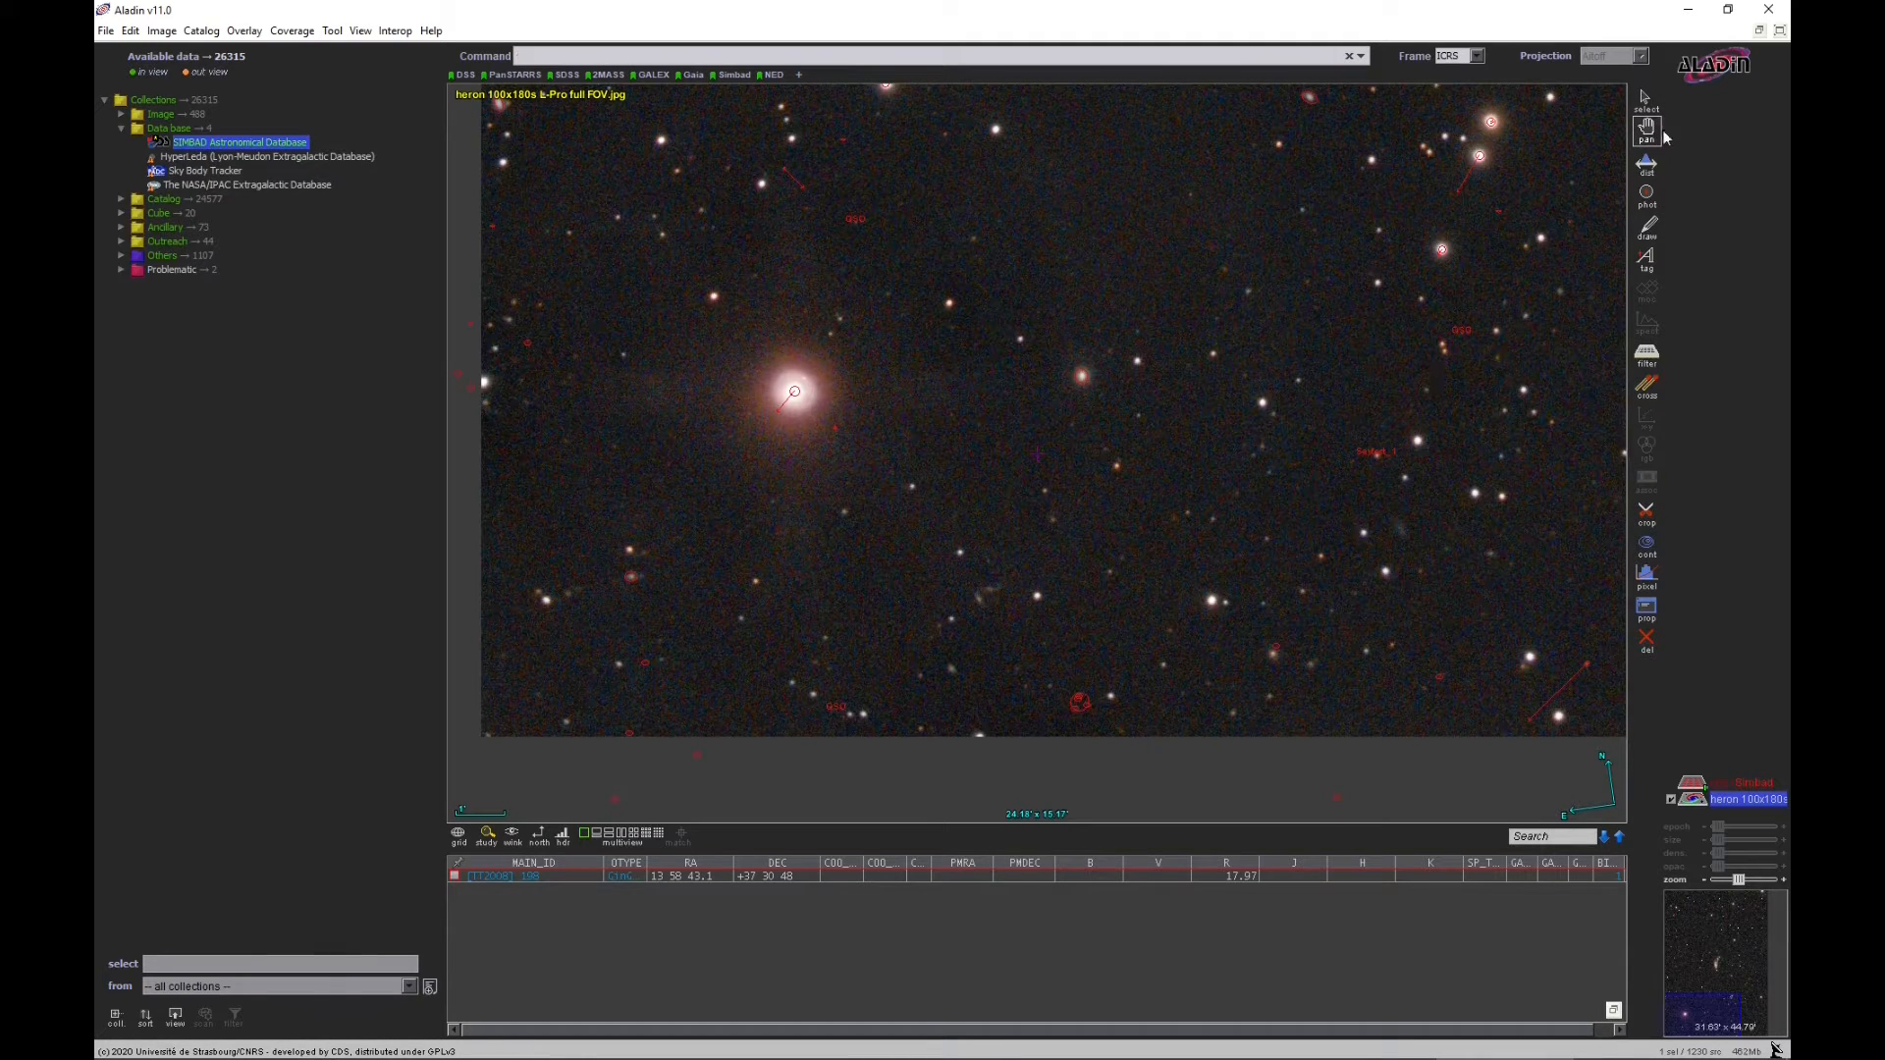
scroll(977, 643, up, 5)
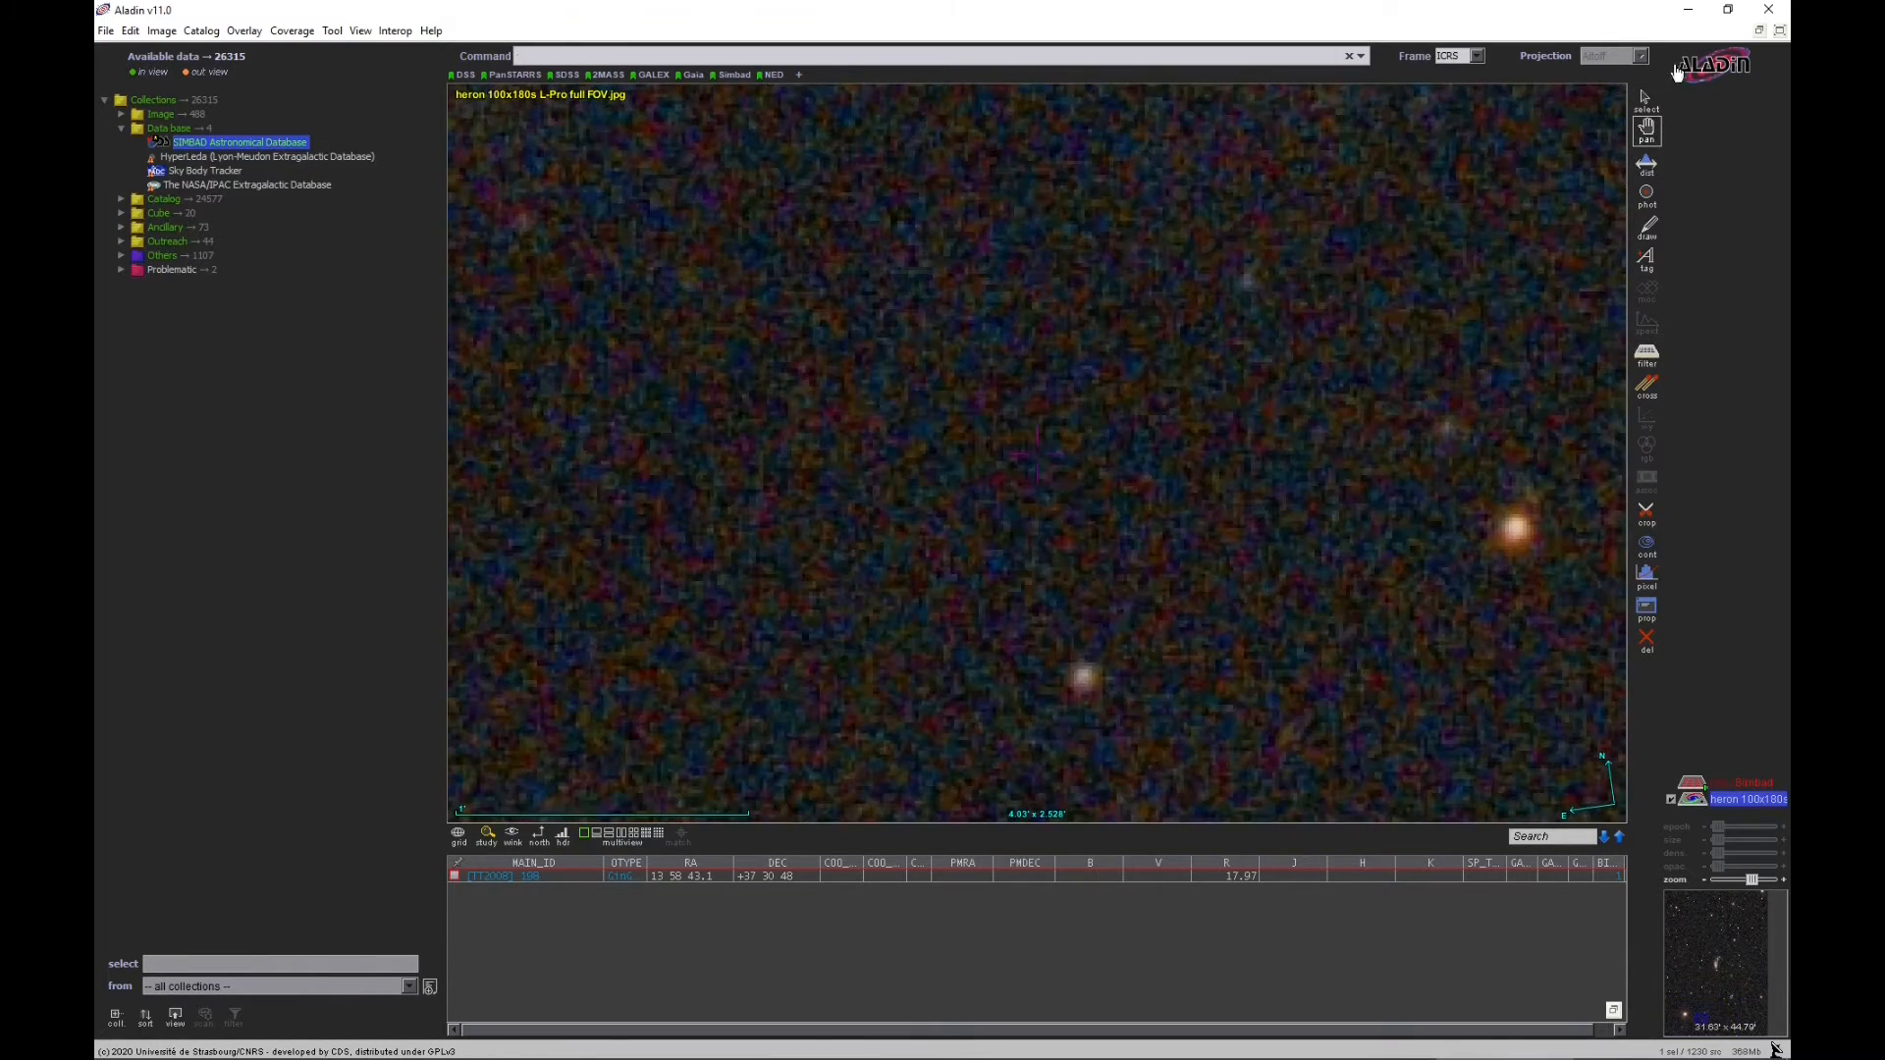
drag(871, 589, 1113, 324)
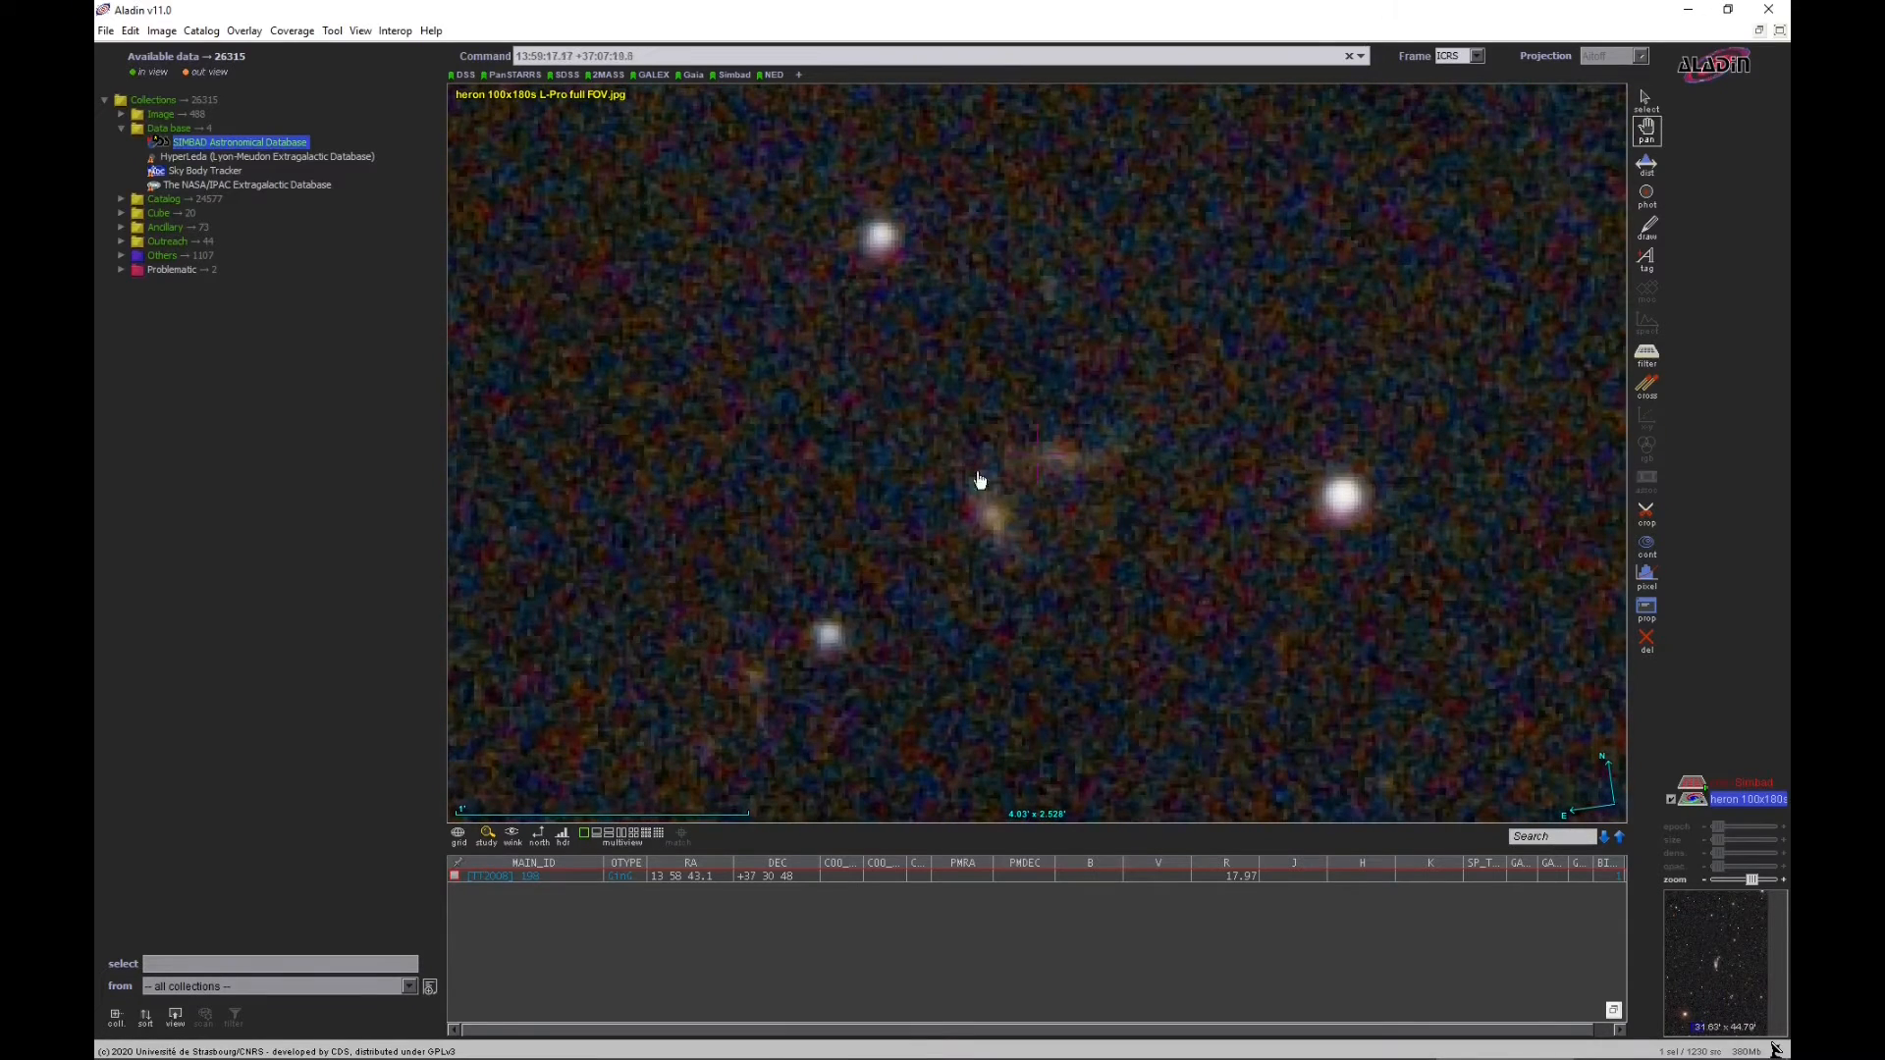
scroll(1039, 550, down, 4)
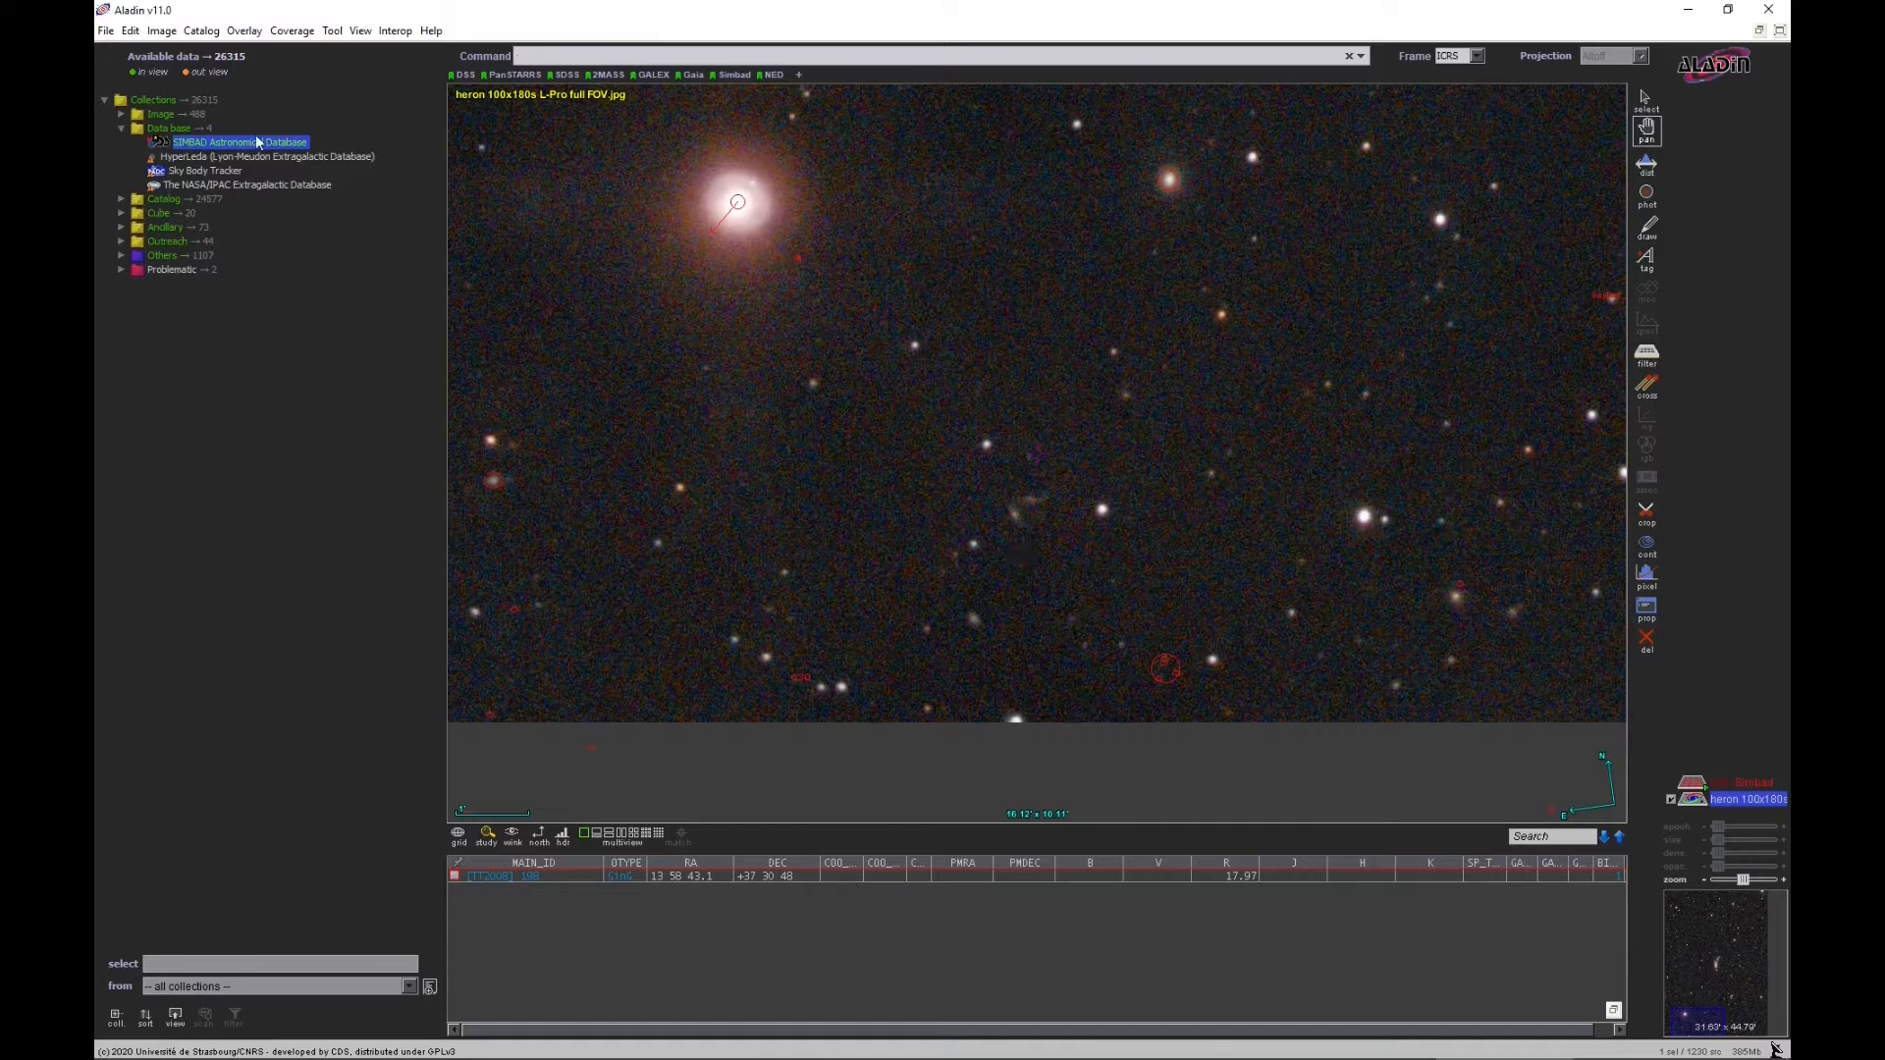
Load the PanSTARRS DR1 color (i, r, g) optical survey and view the same faint galaxy pair in it
click(122, 115)
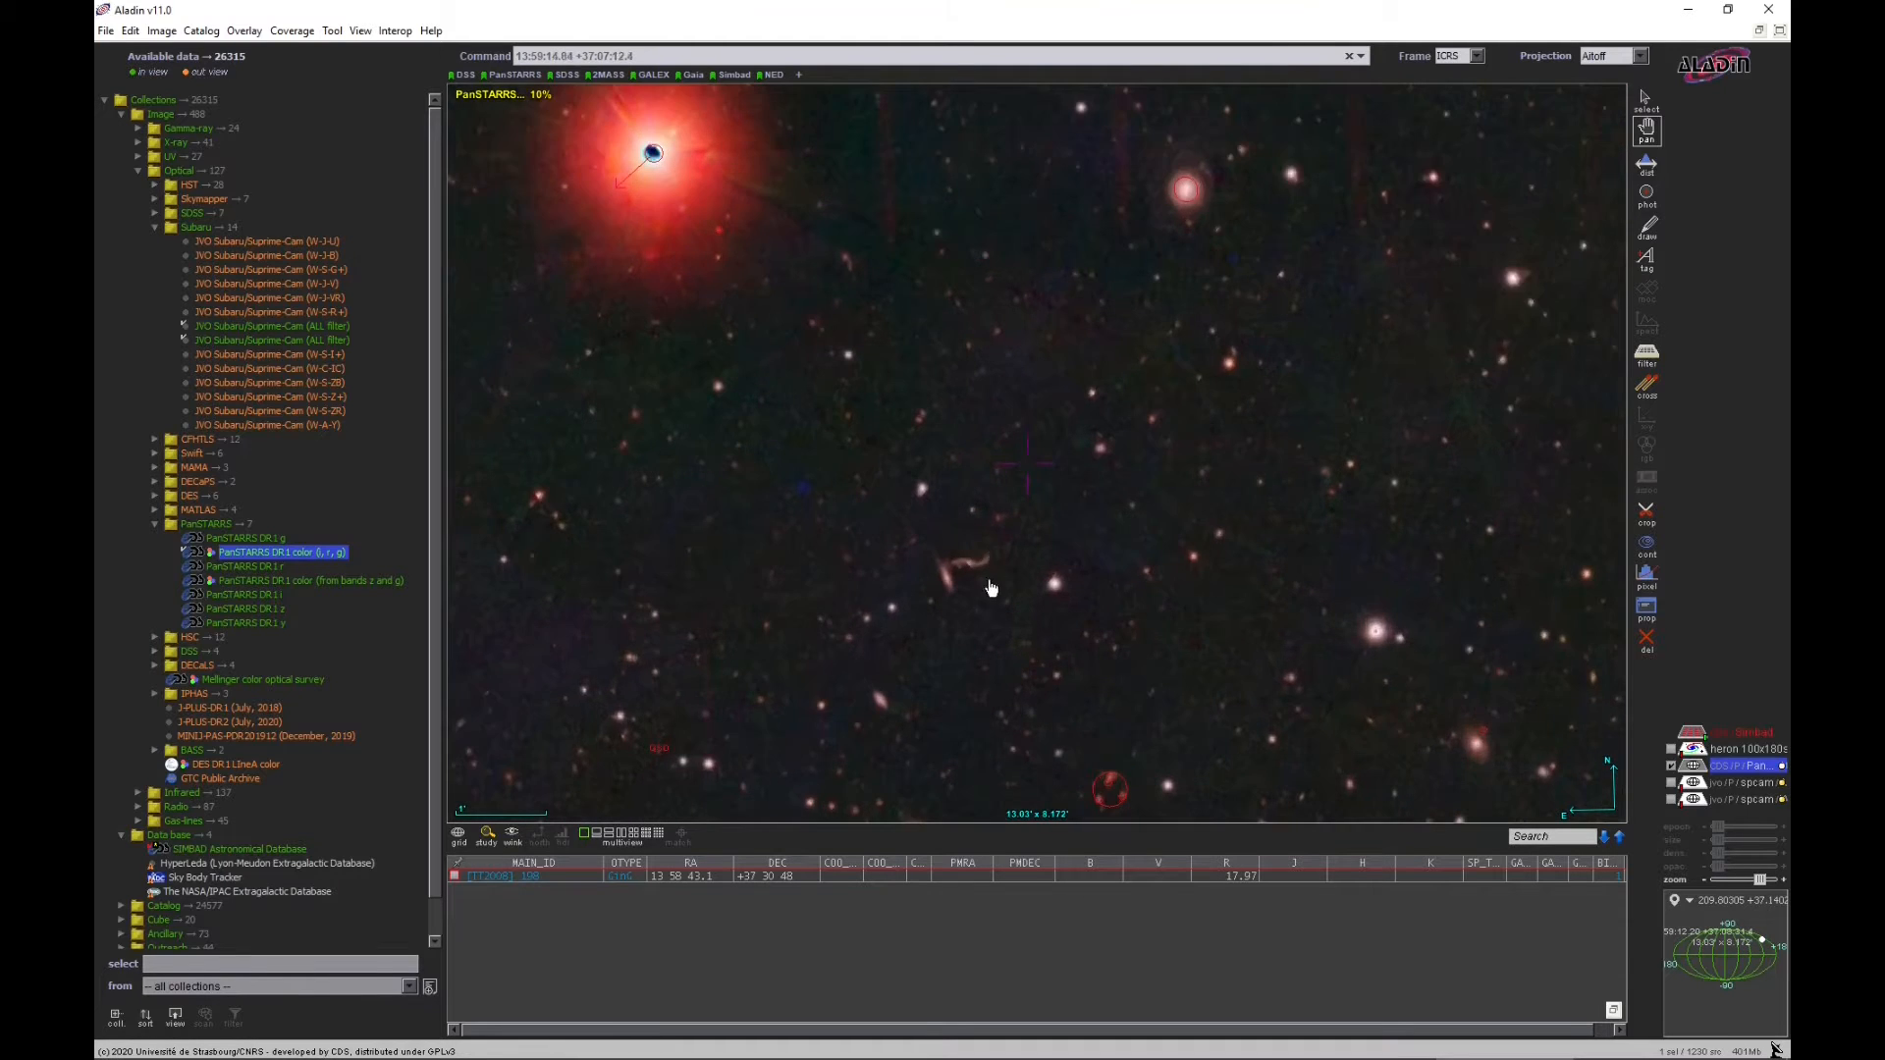
scroll(985, 608, up, 1)
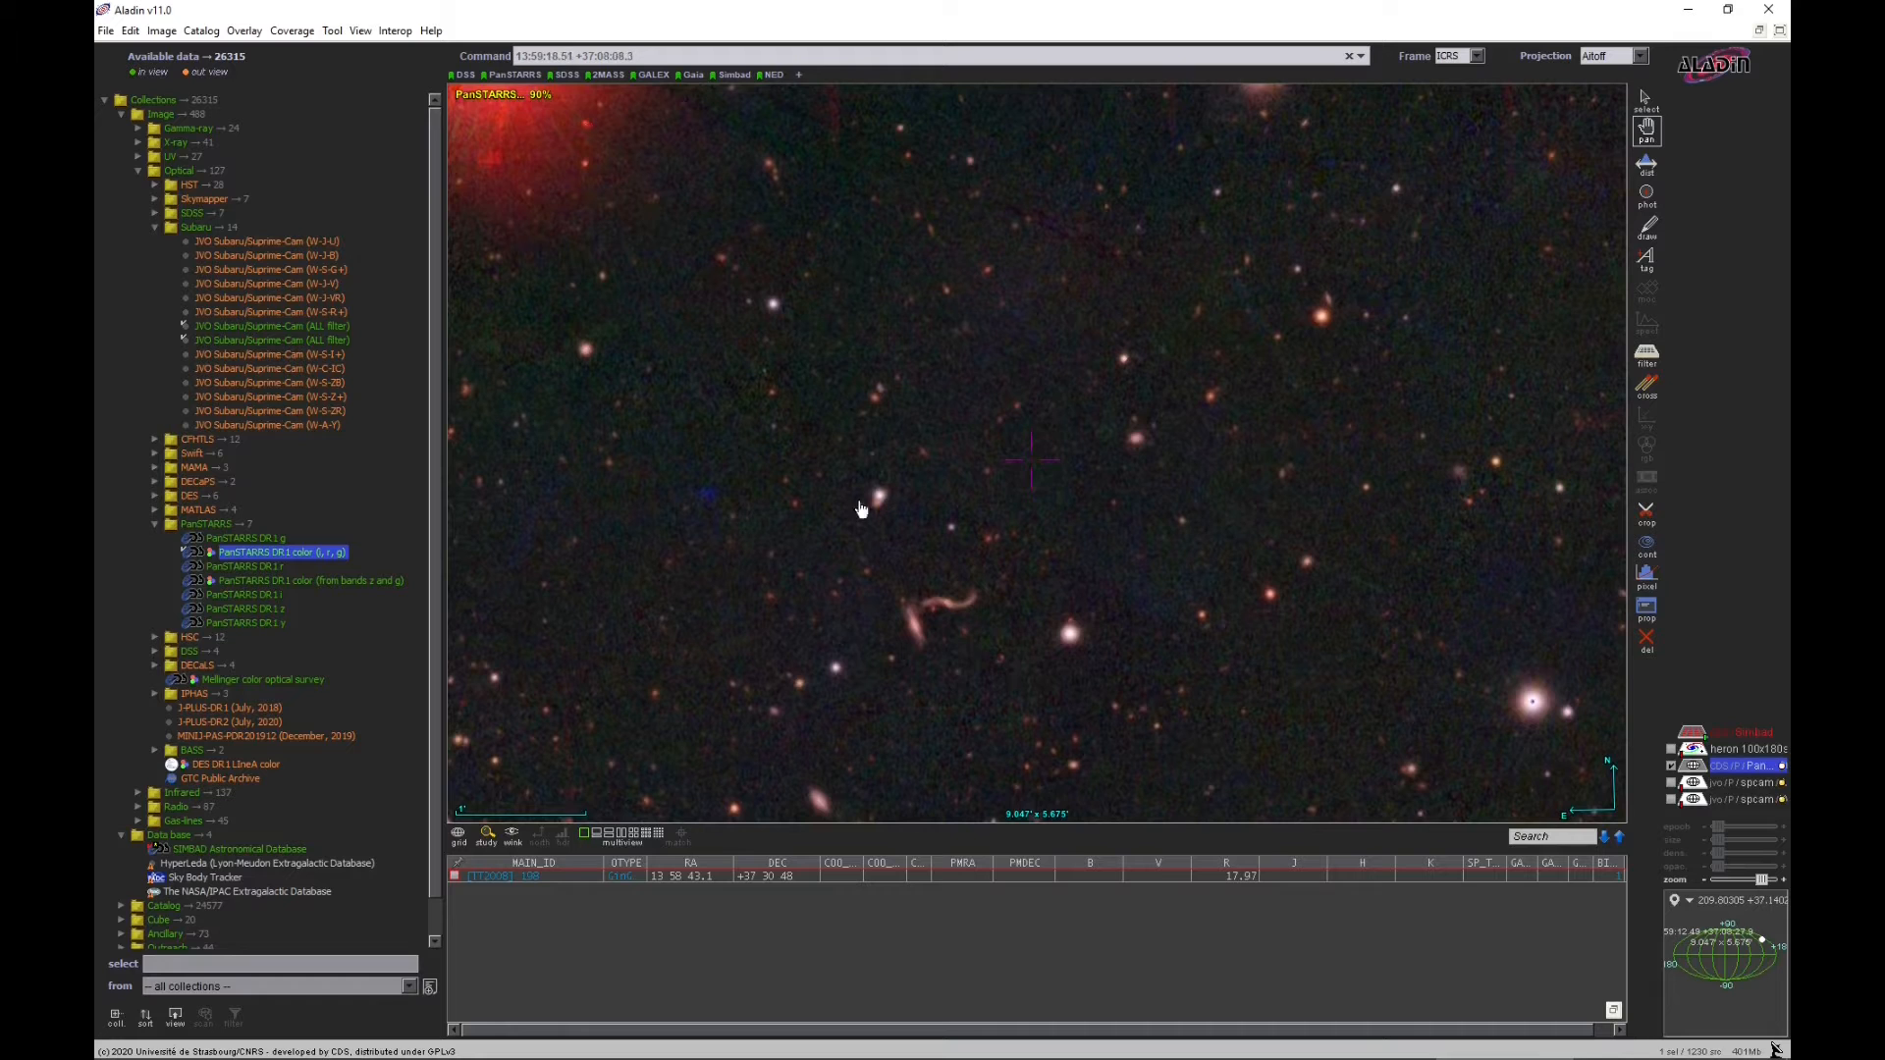
scroll(926, 590, down, 1)
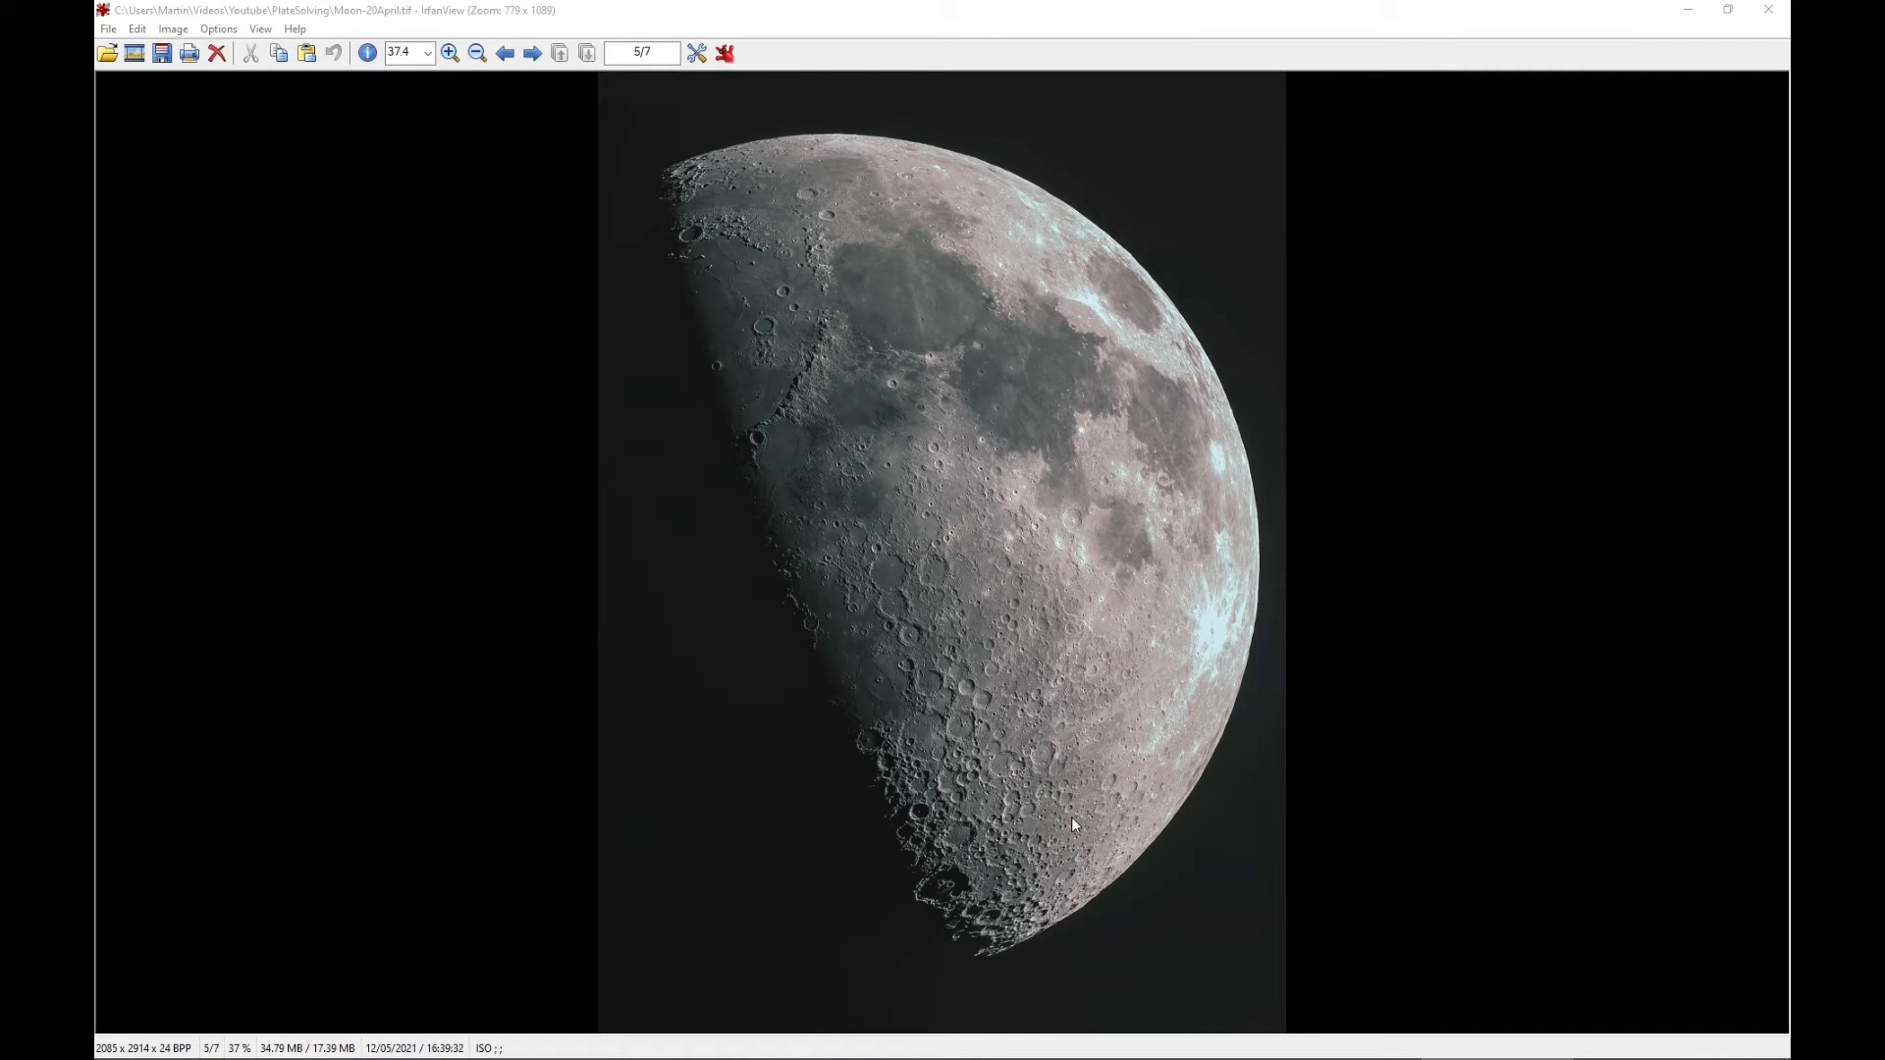
Switch to NASA's Dial-A-Moon page, set month 4, day 20, UT hour 21, update it, and open the labelled Moon image
key(alt+Tab)
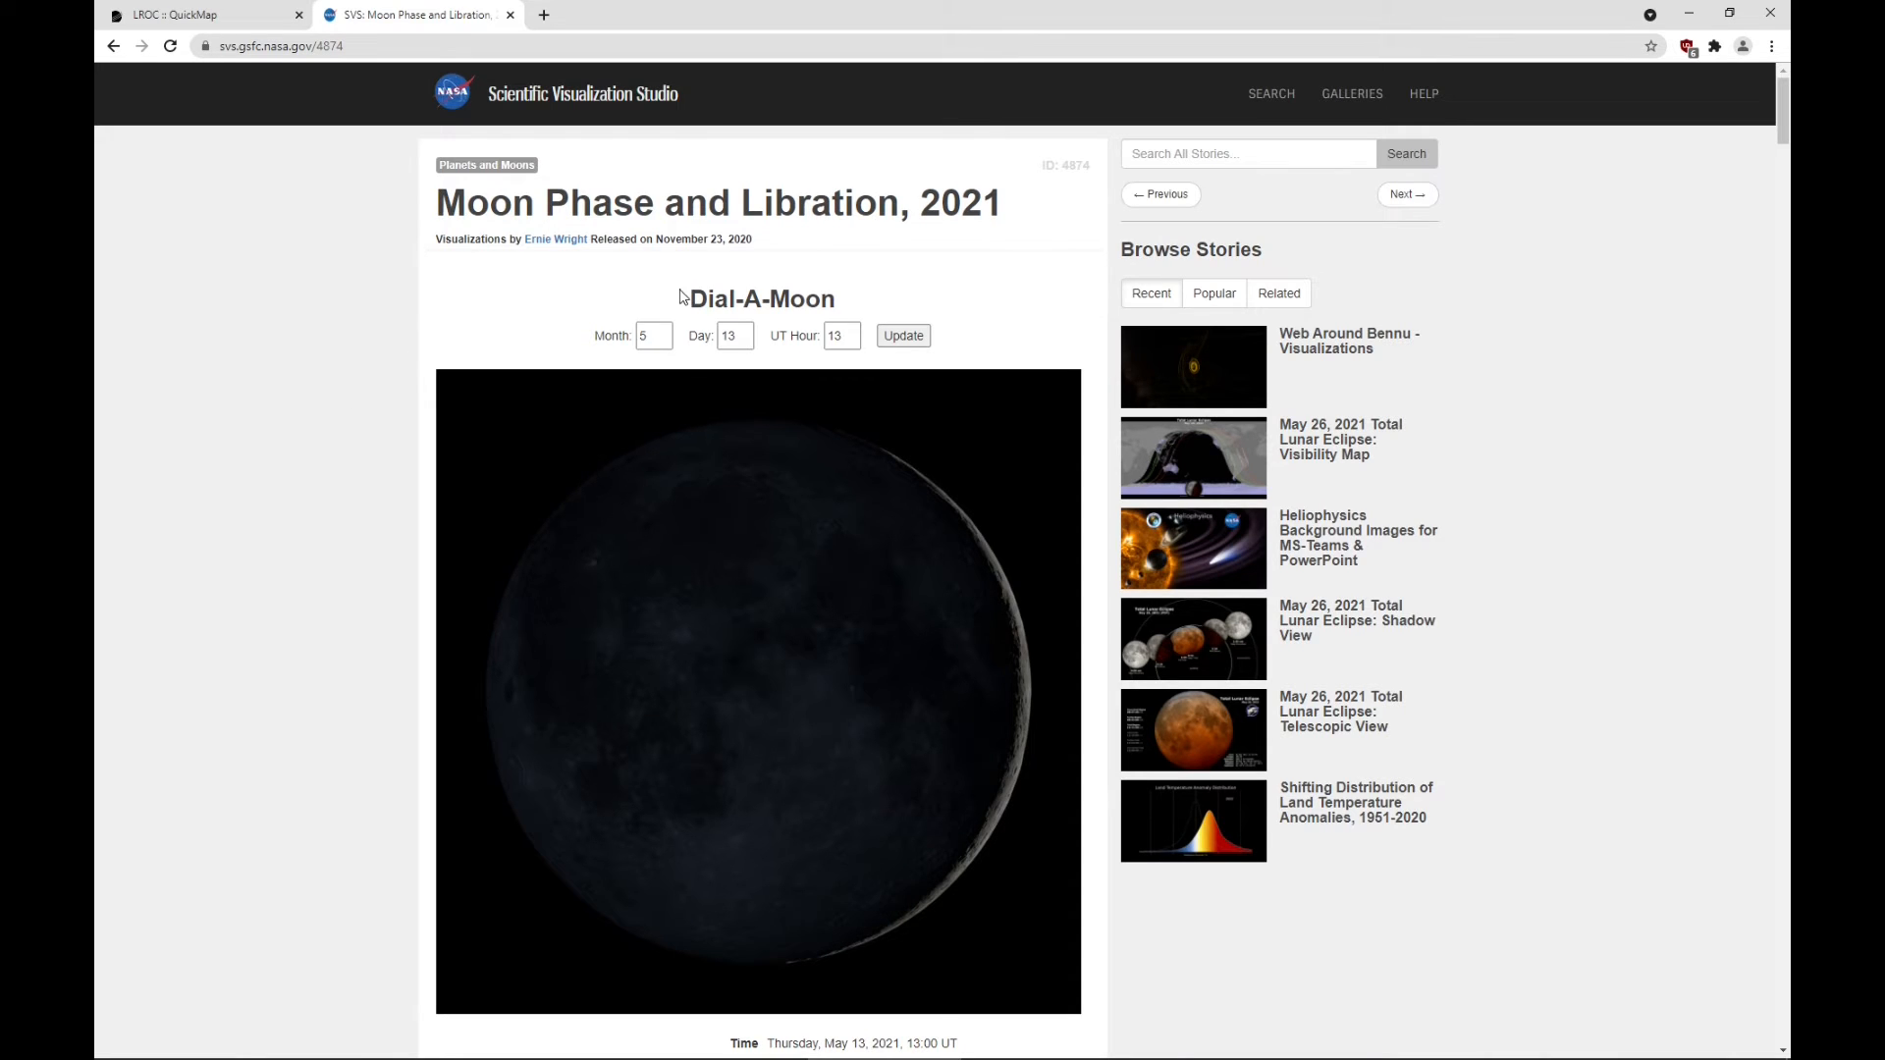
drag(690, 299, 837, 298)
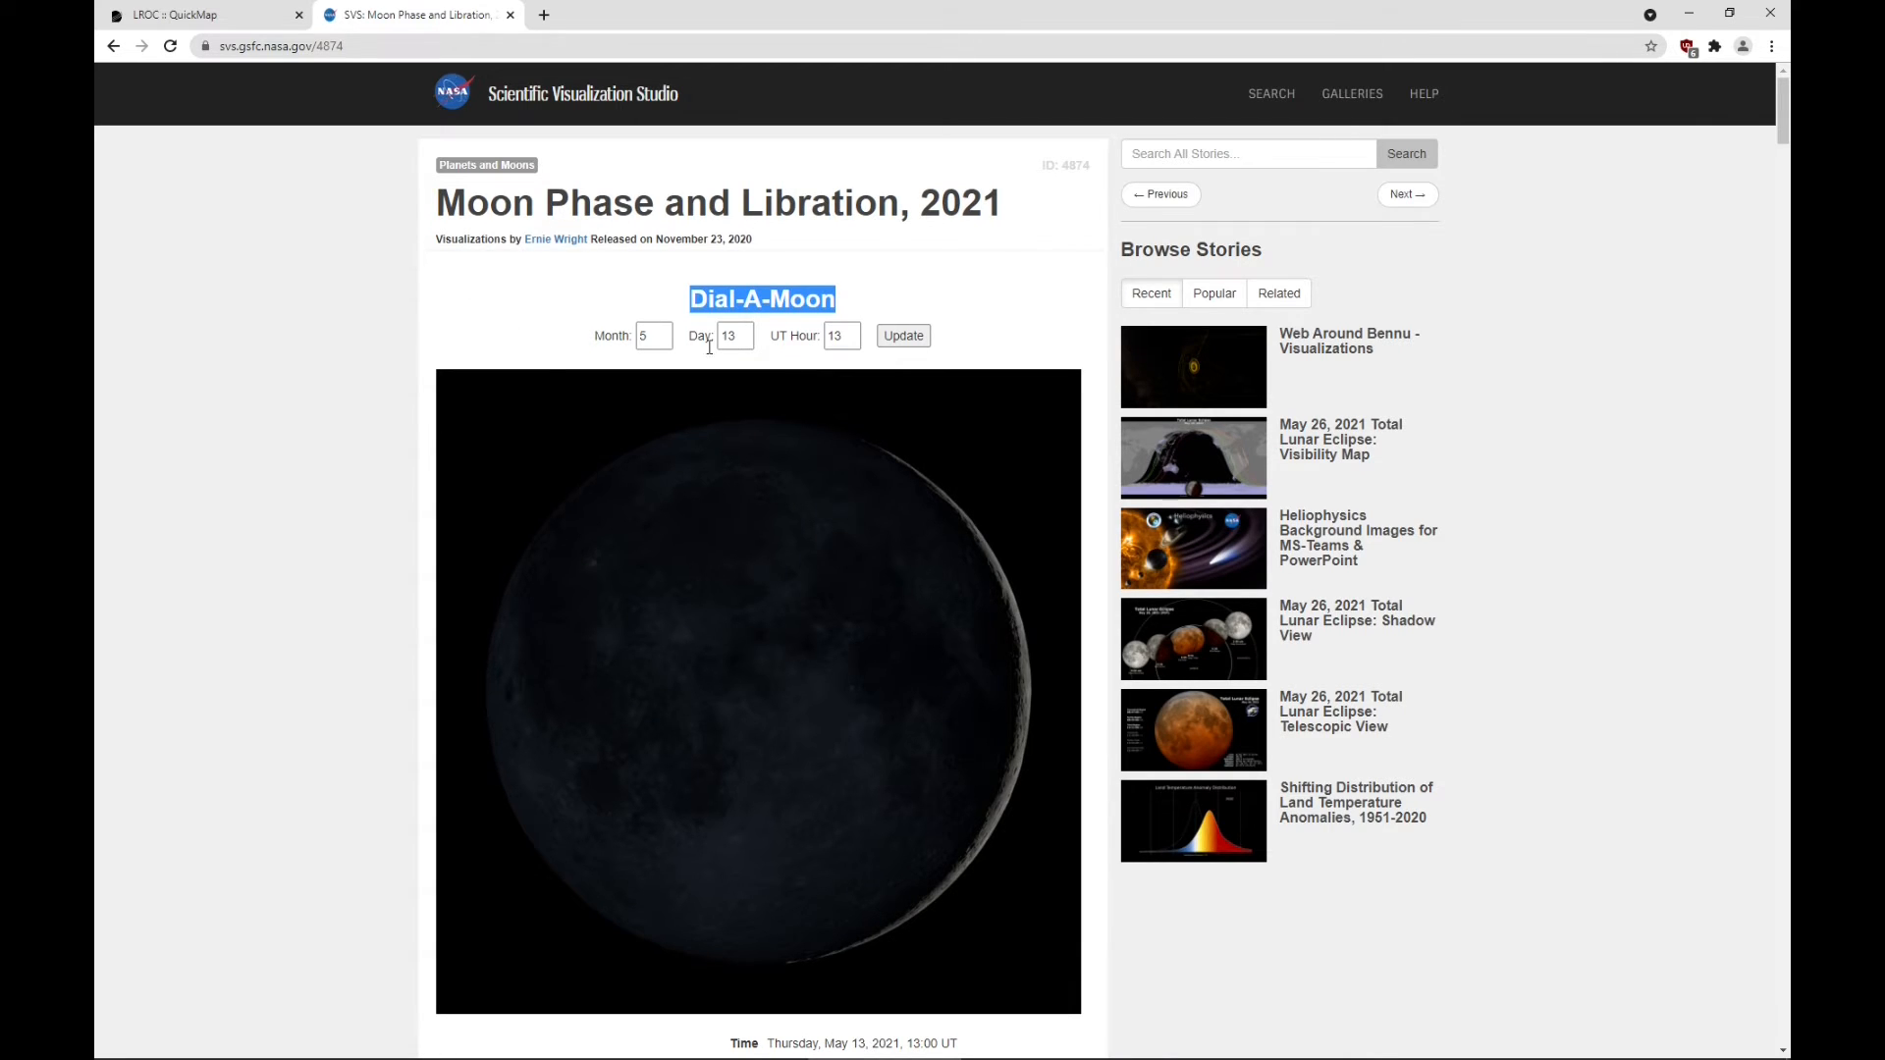
double_click(654, 335)
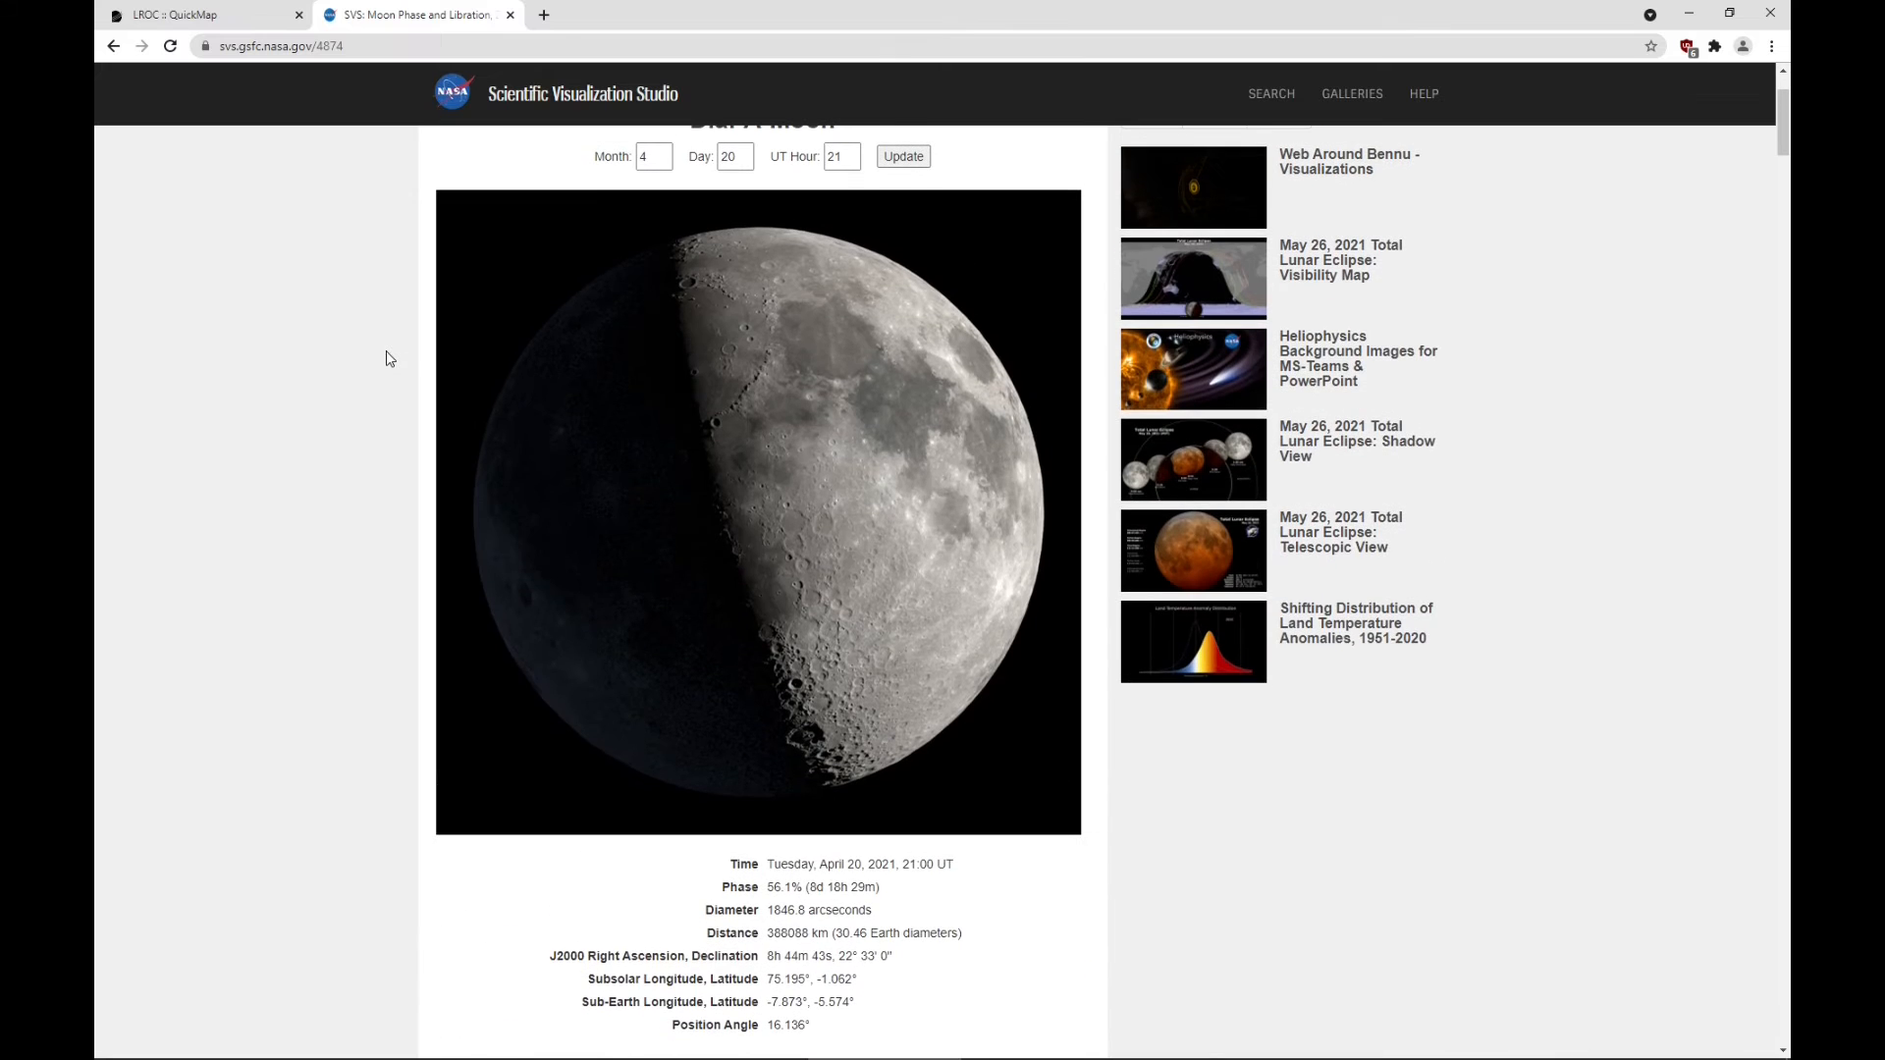
click(806, 515)
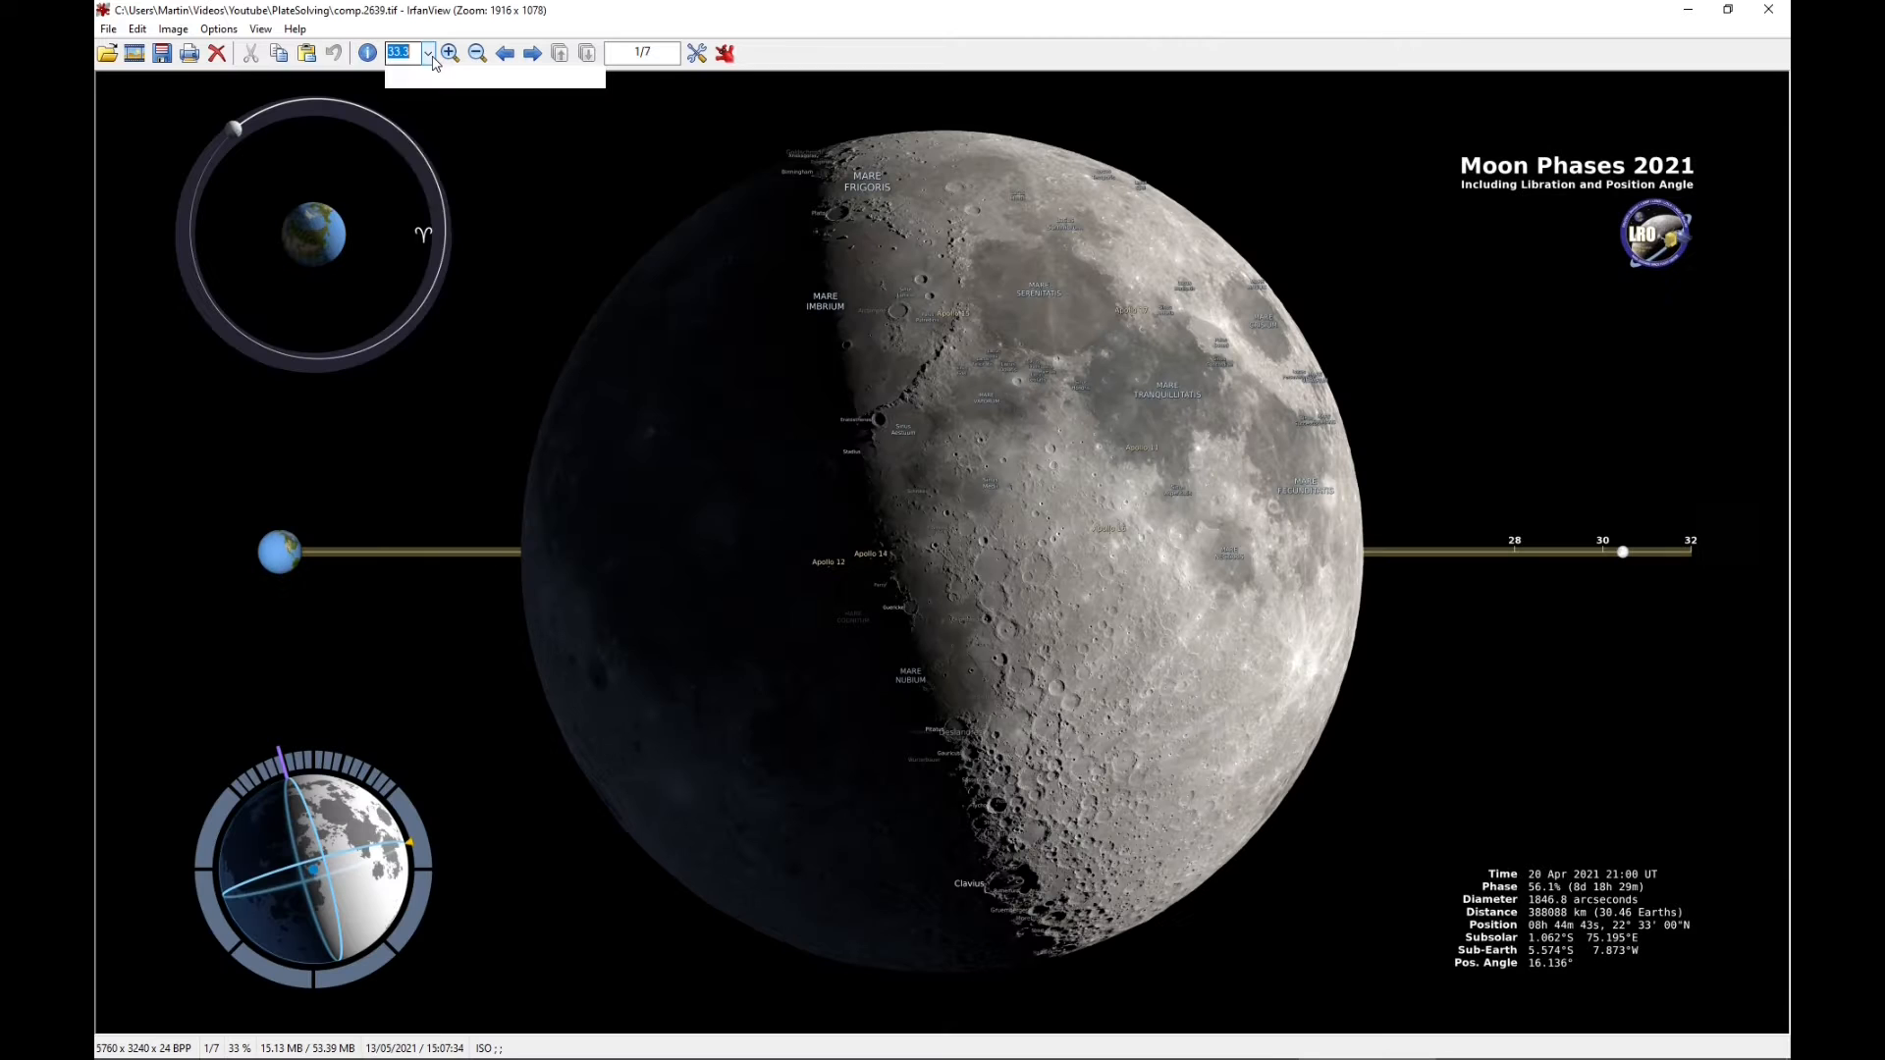
View the labelled Moon image at 100%, zoom in on Clavius, and compare the crater with the Moon-20April.tif photo
click(428, 53)
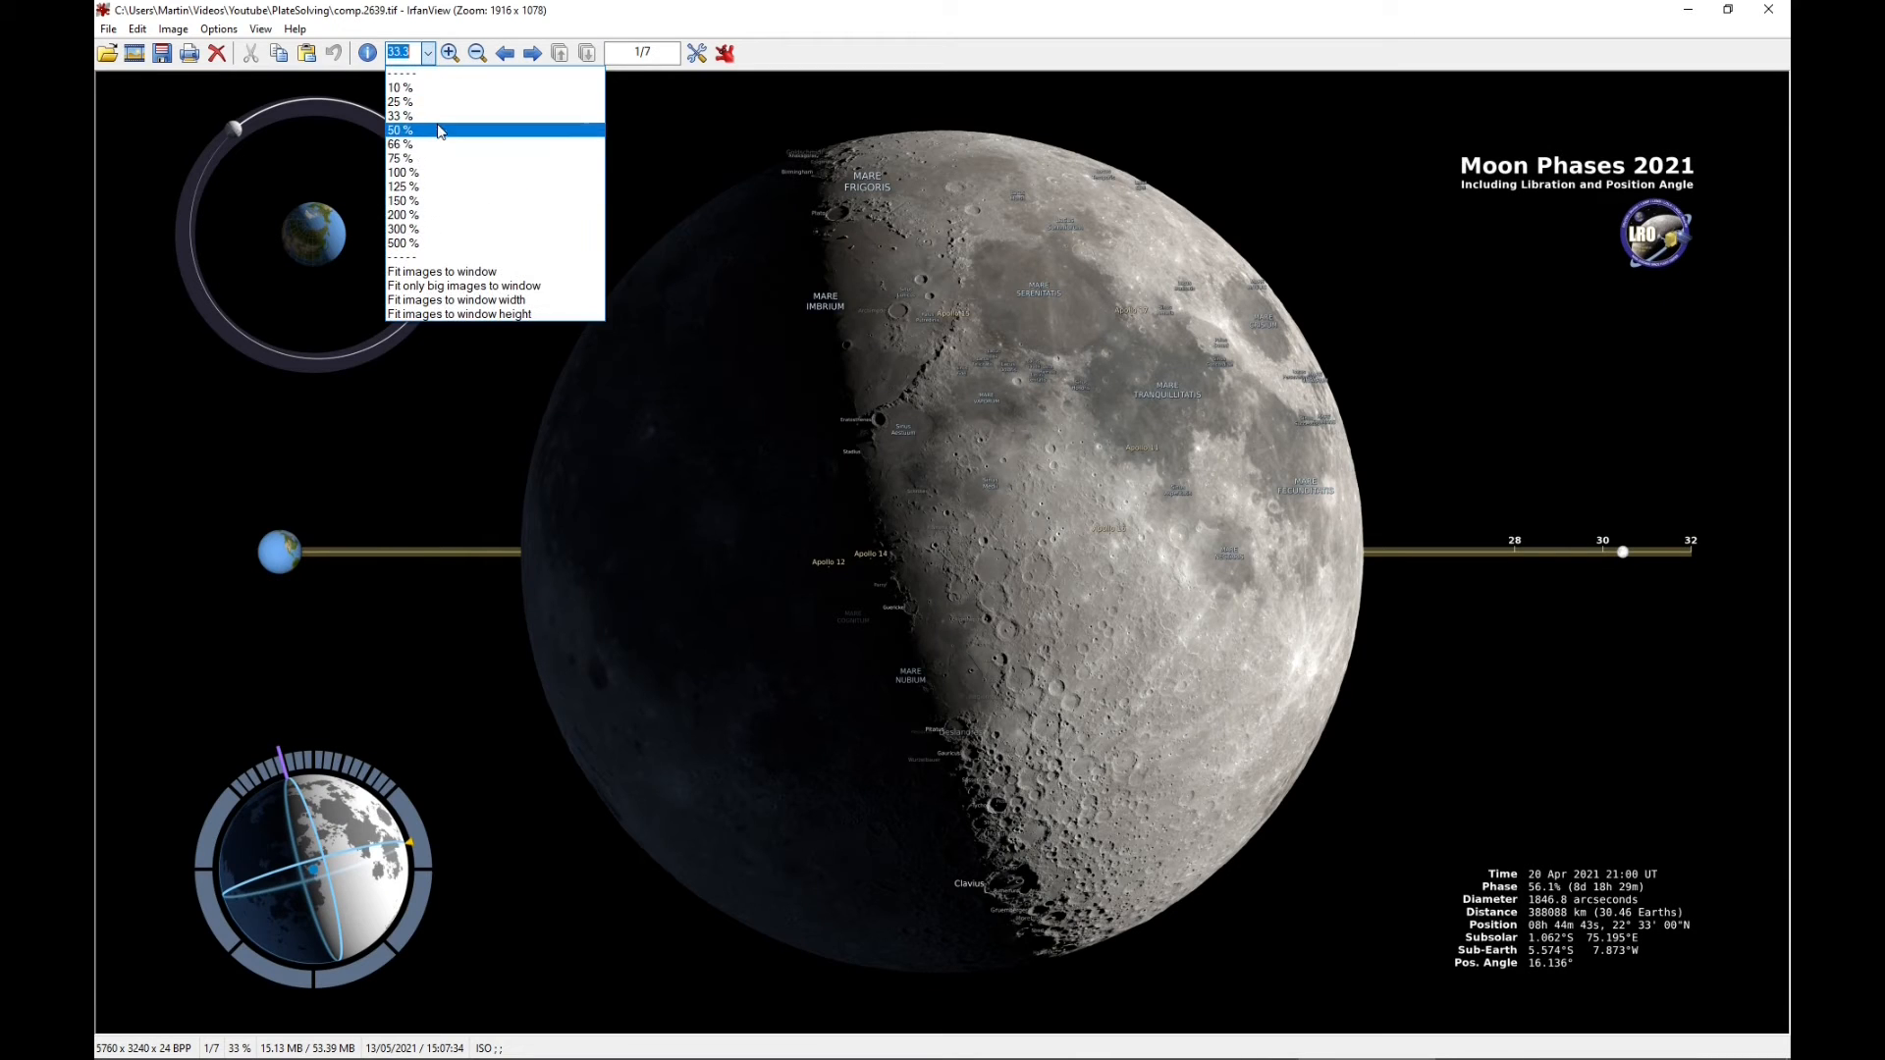
click(434, 174)
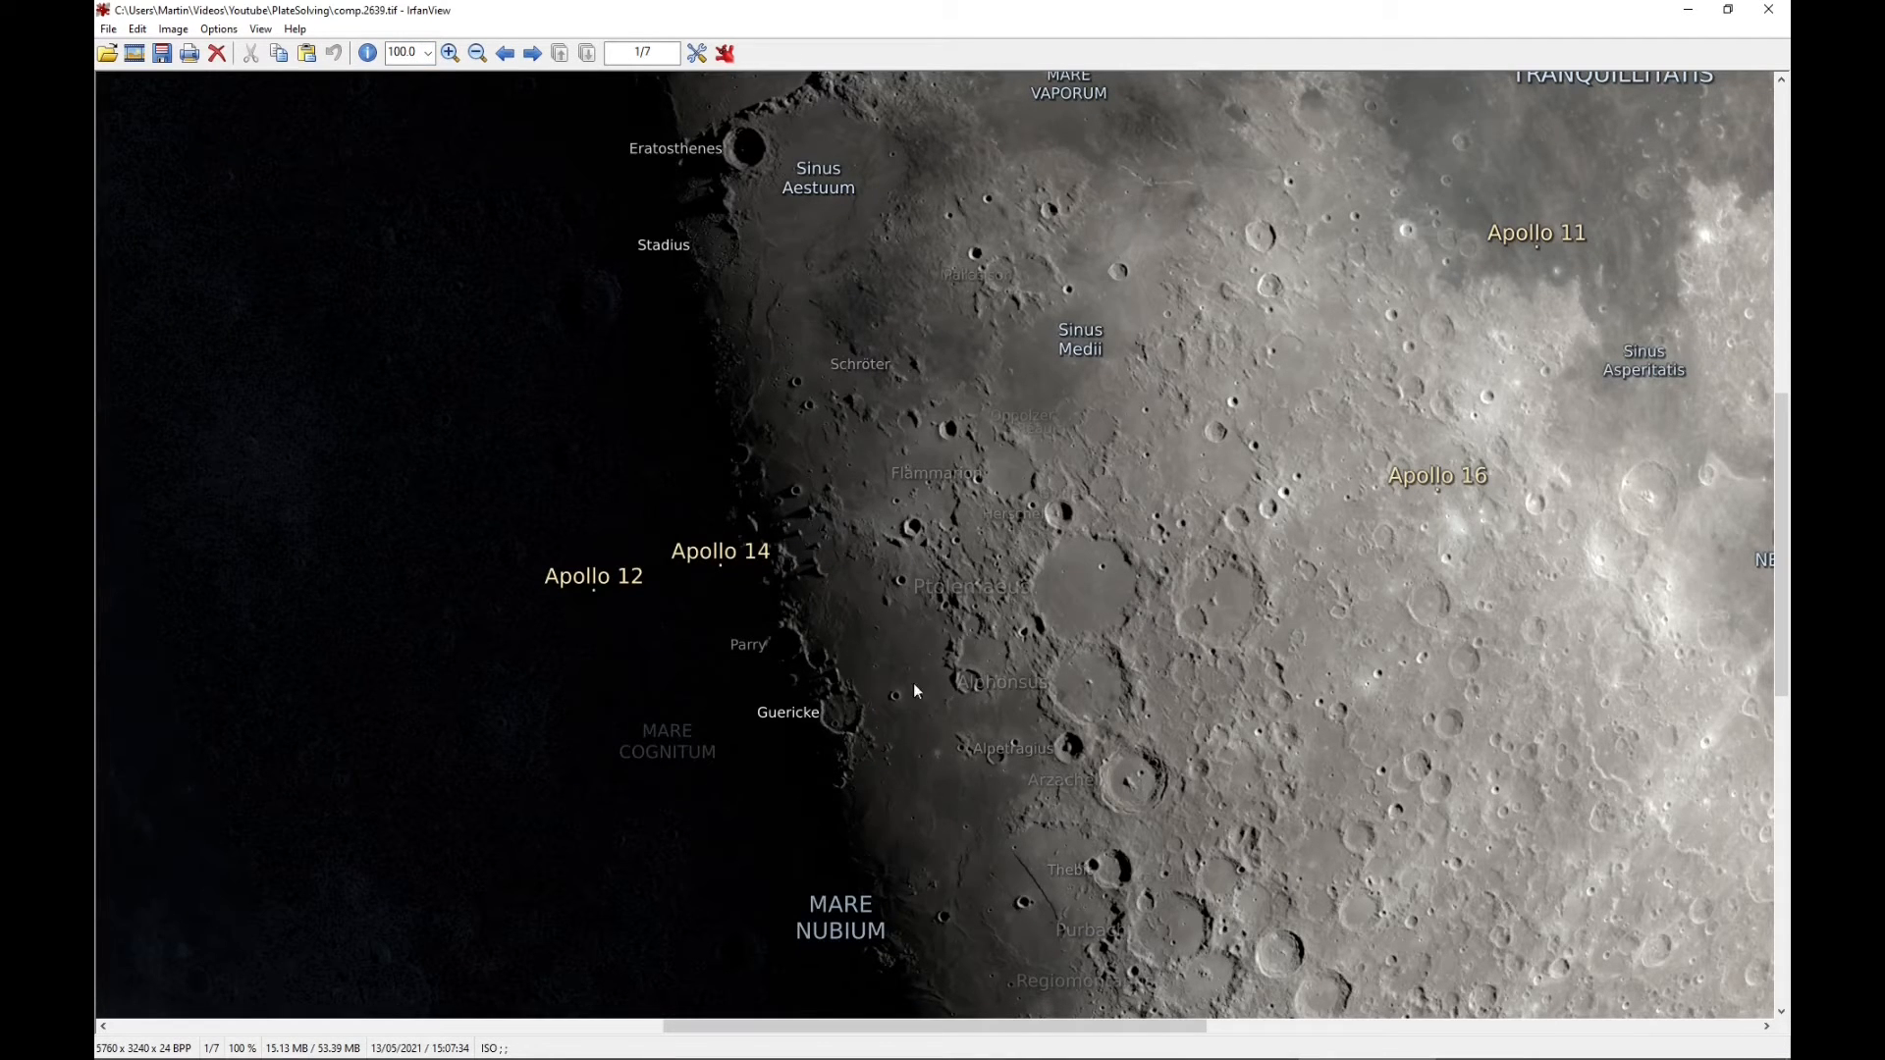
drag(1001, 779, 863, 302)
drag(1090, 880, 1051, 459)
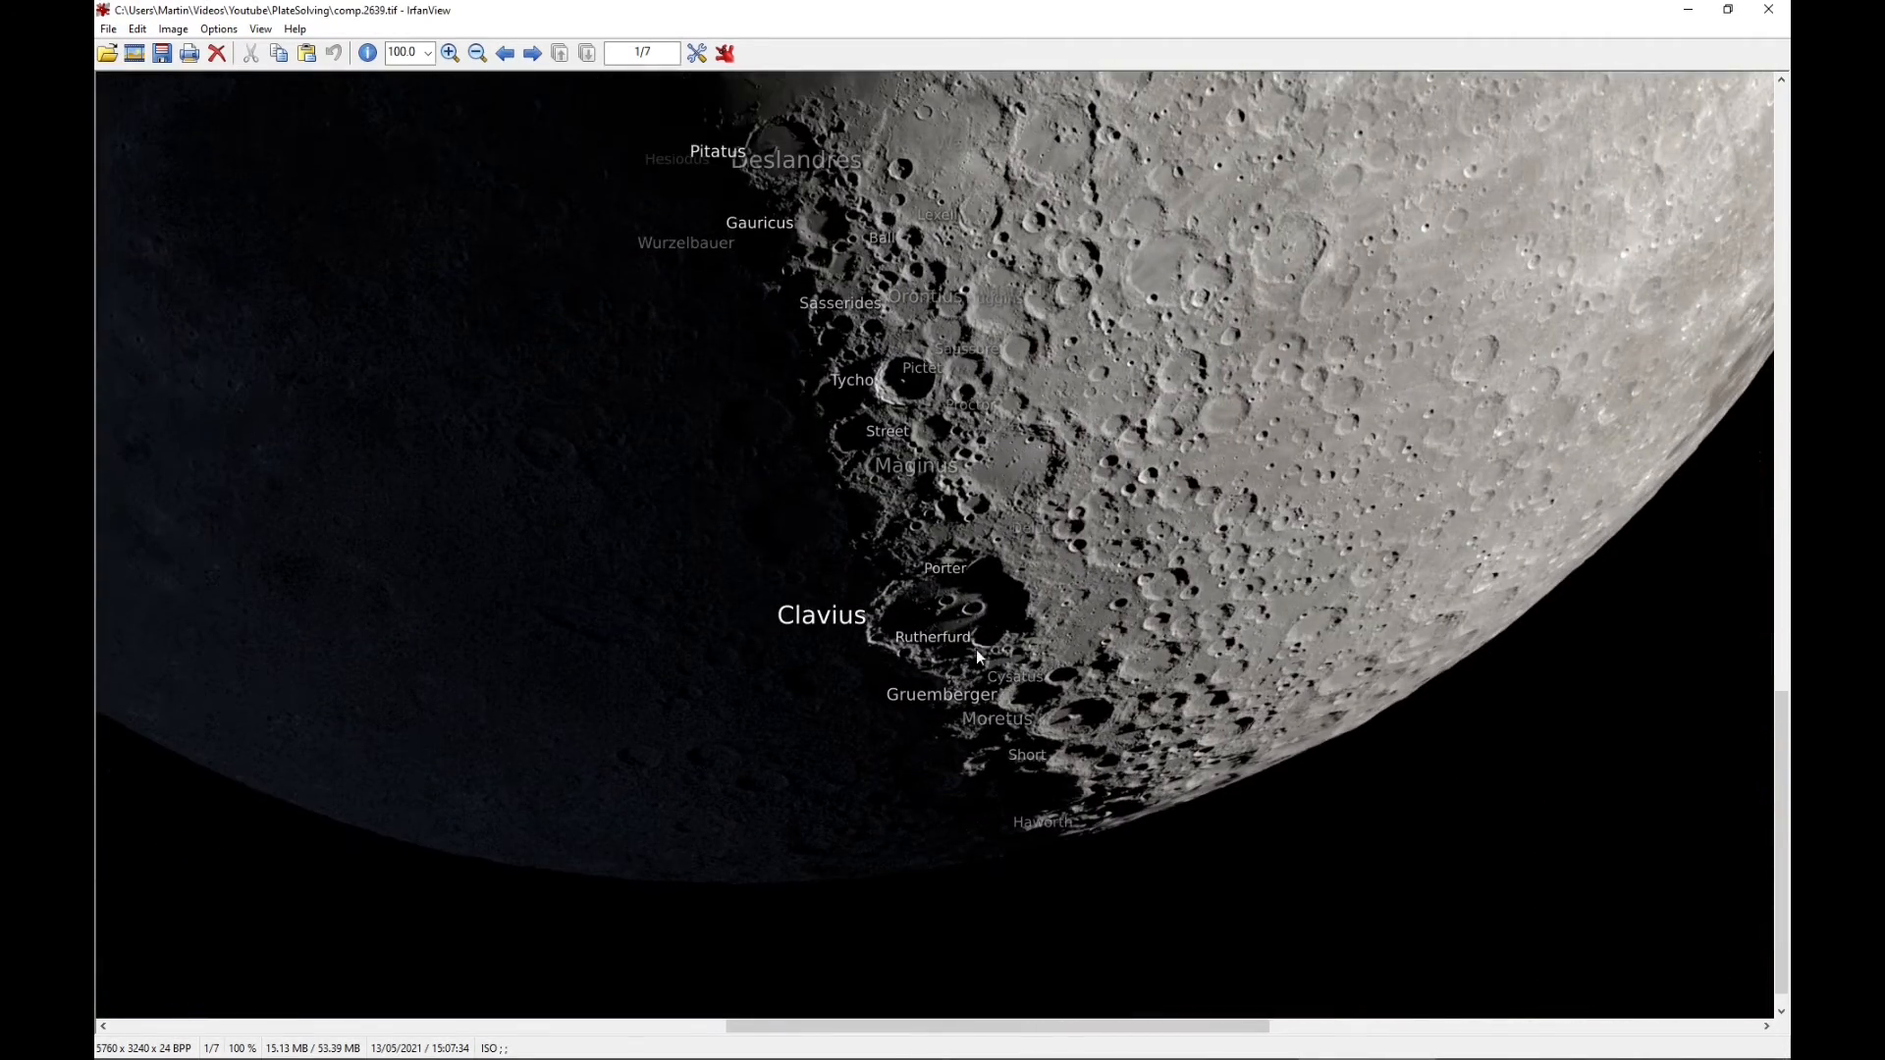
scroll(976, 650, up, 3)
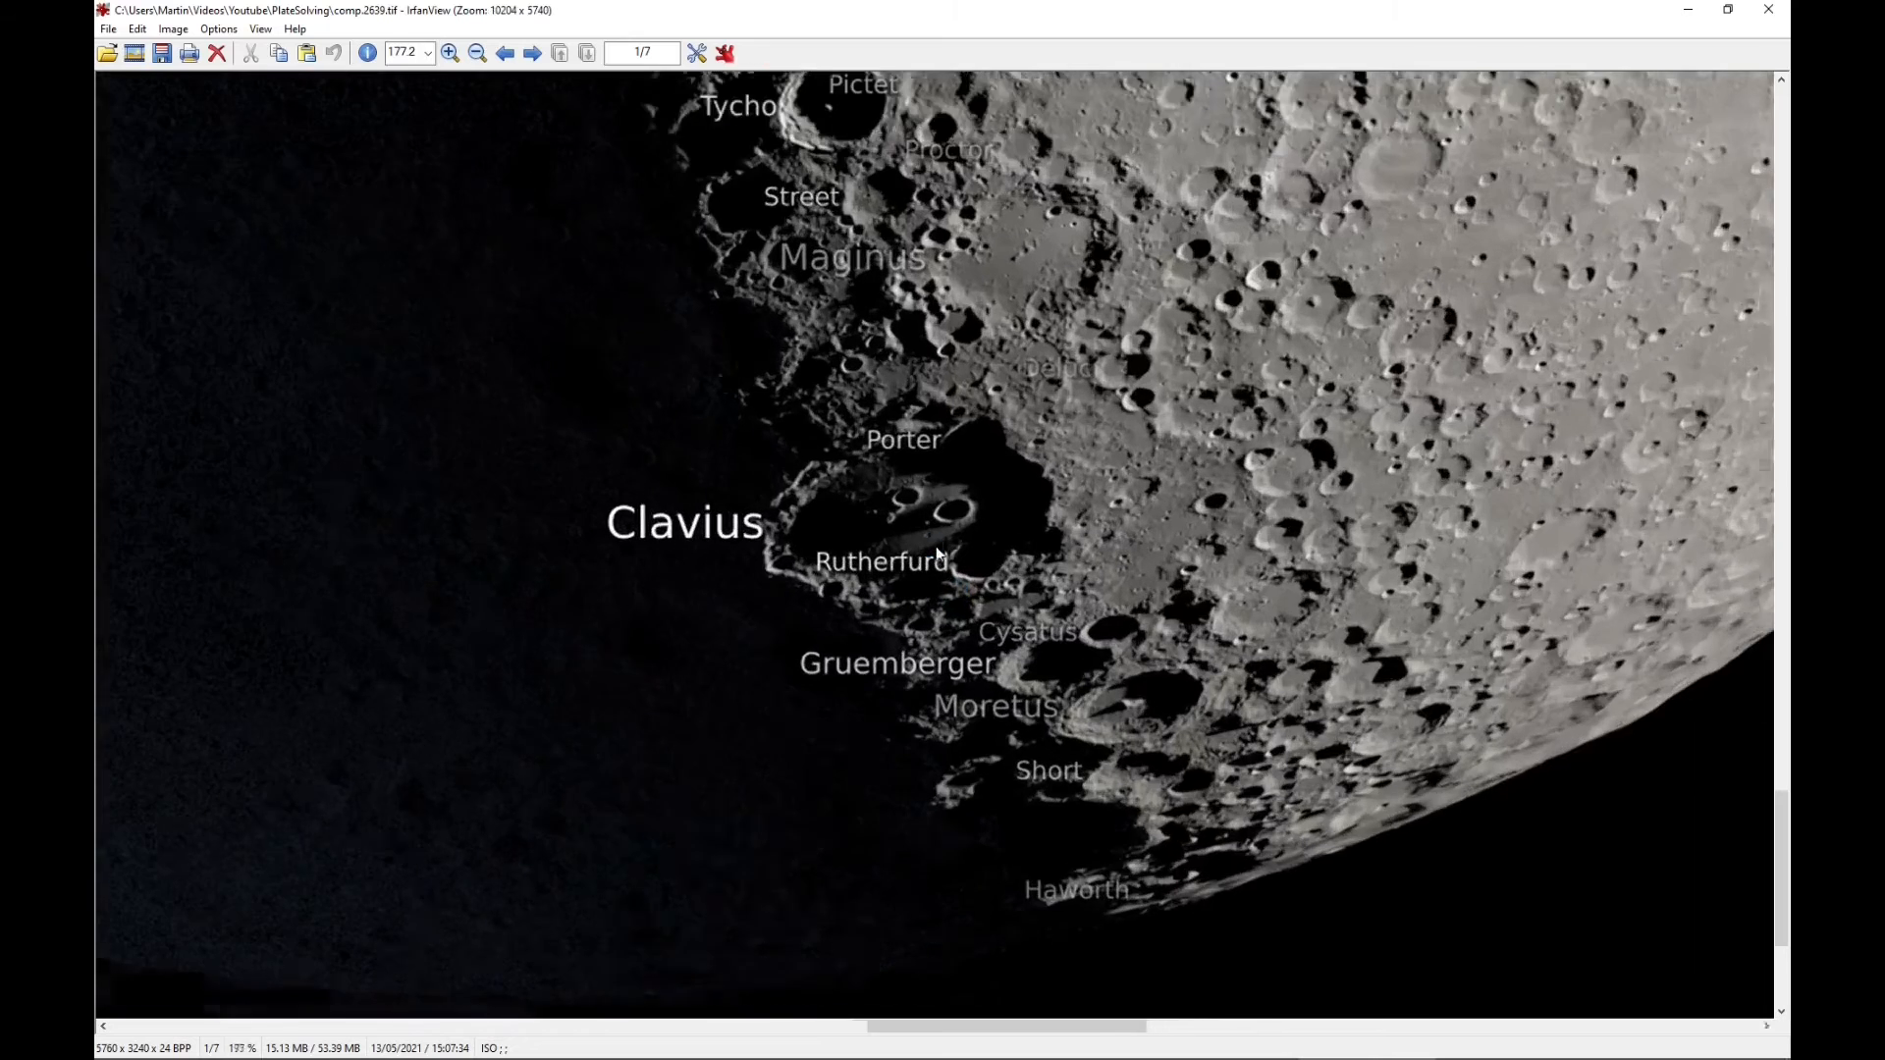
scroll(934, 544, up, 2)
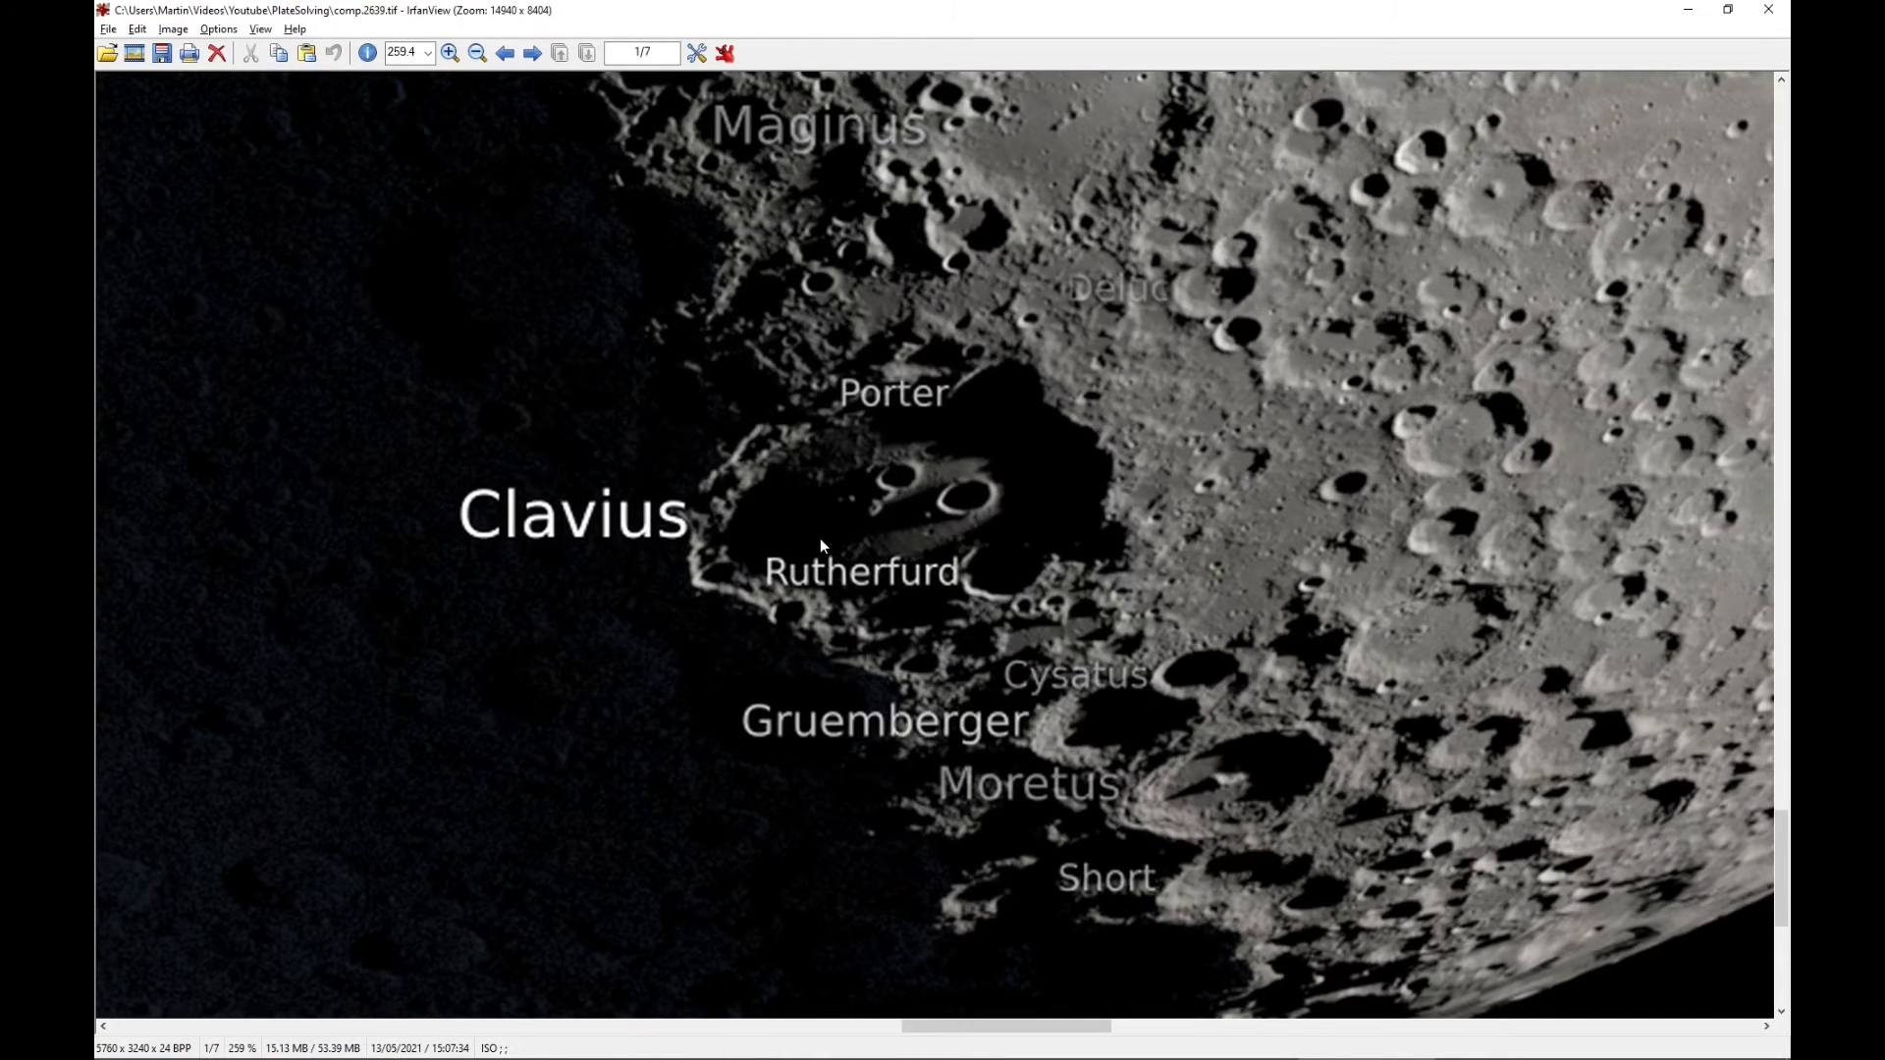
key(alt+Tab)
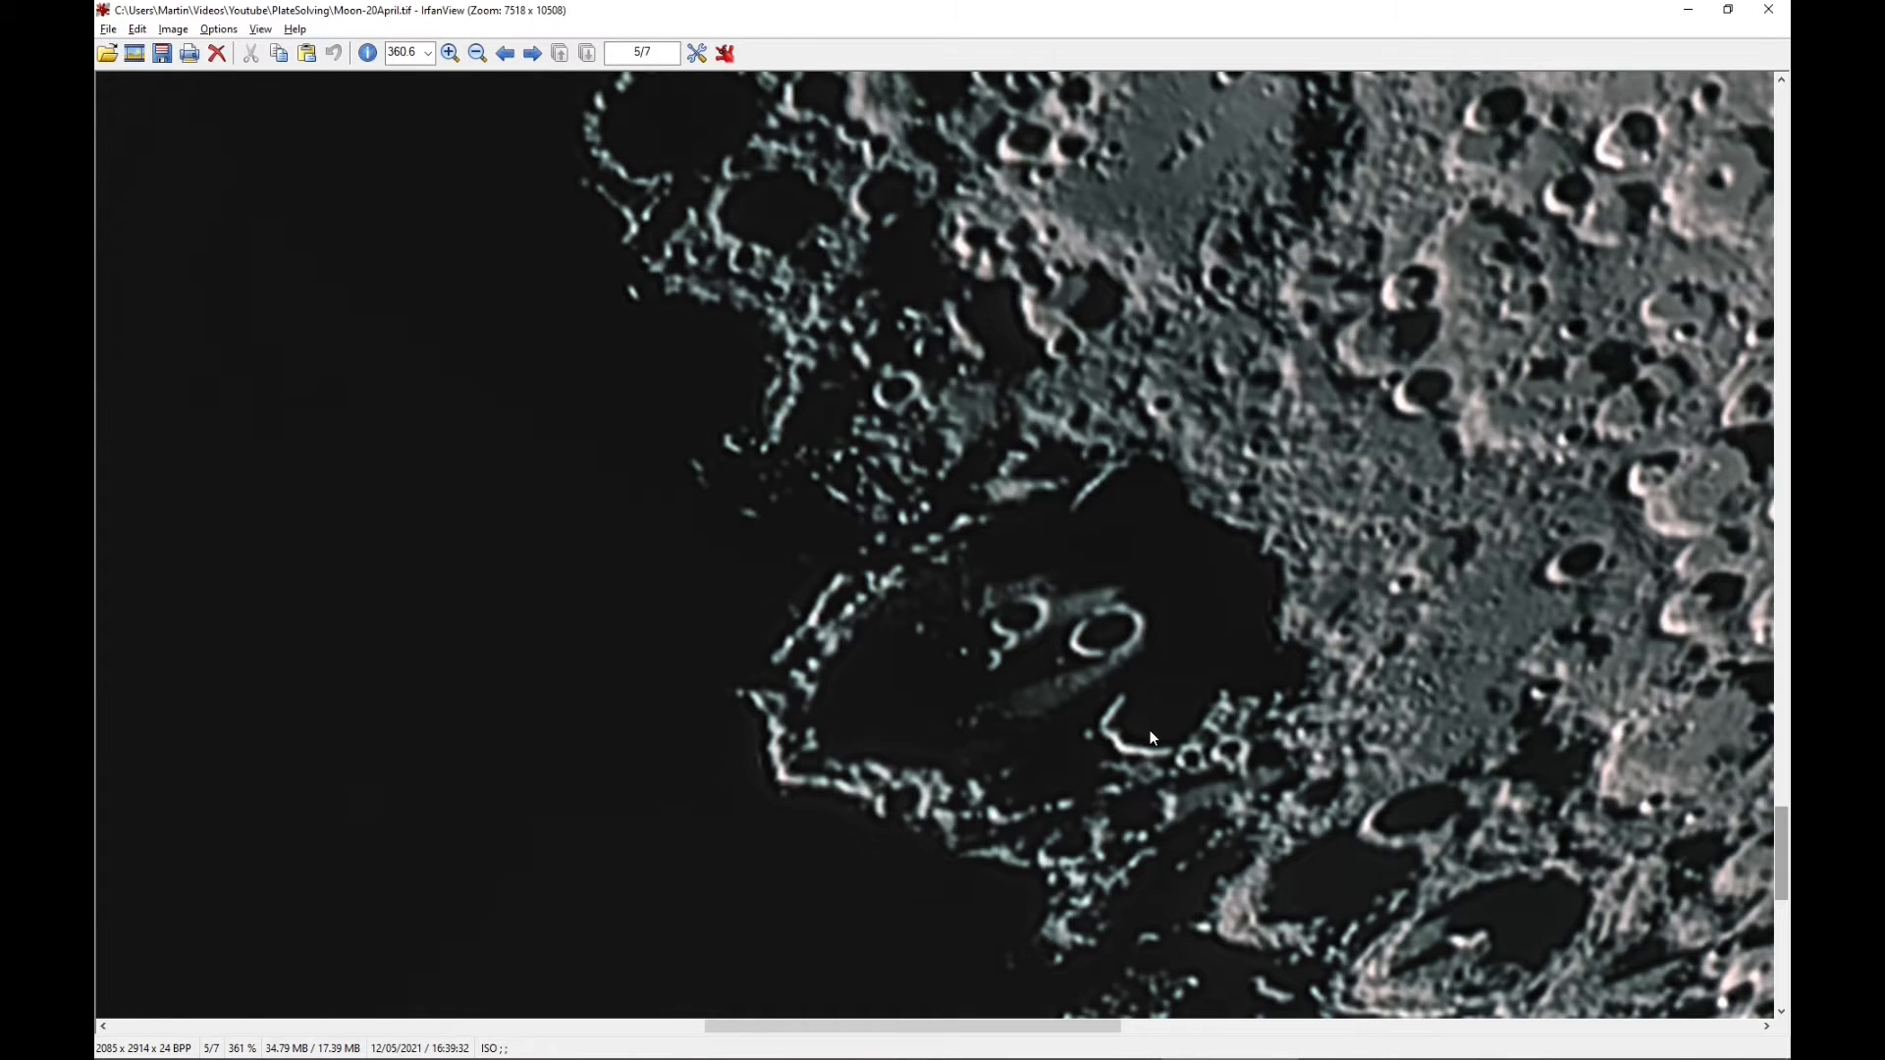
key(alt+Tab)
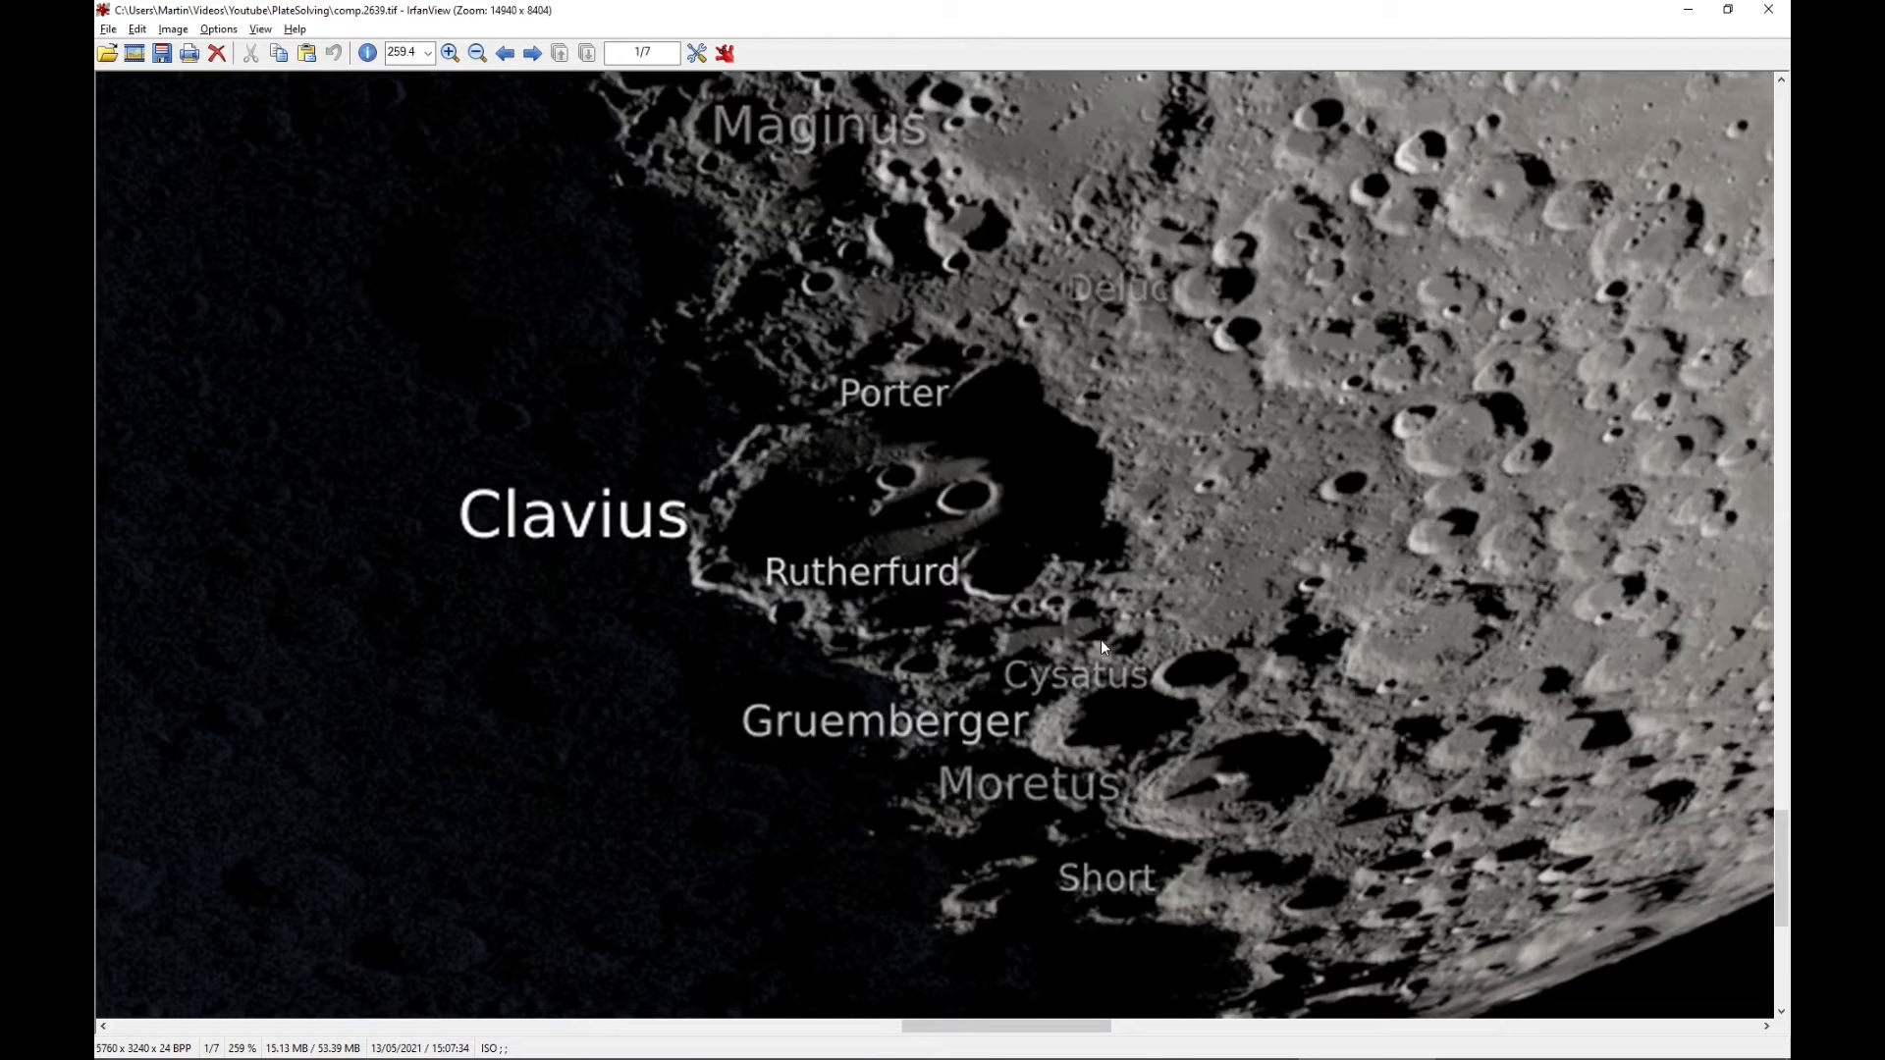
Examine the straight dark line west of Thebit in the labelled Moon image and locate it in the Moon-20April.tif photo
drag(722, 239, 873, 453)
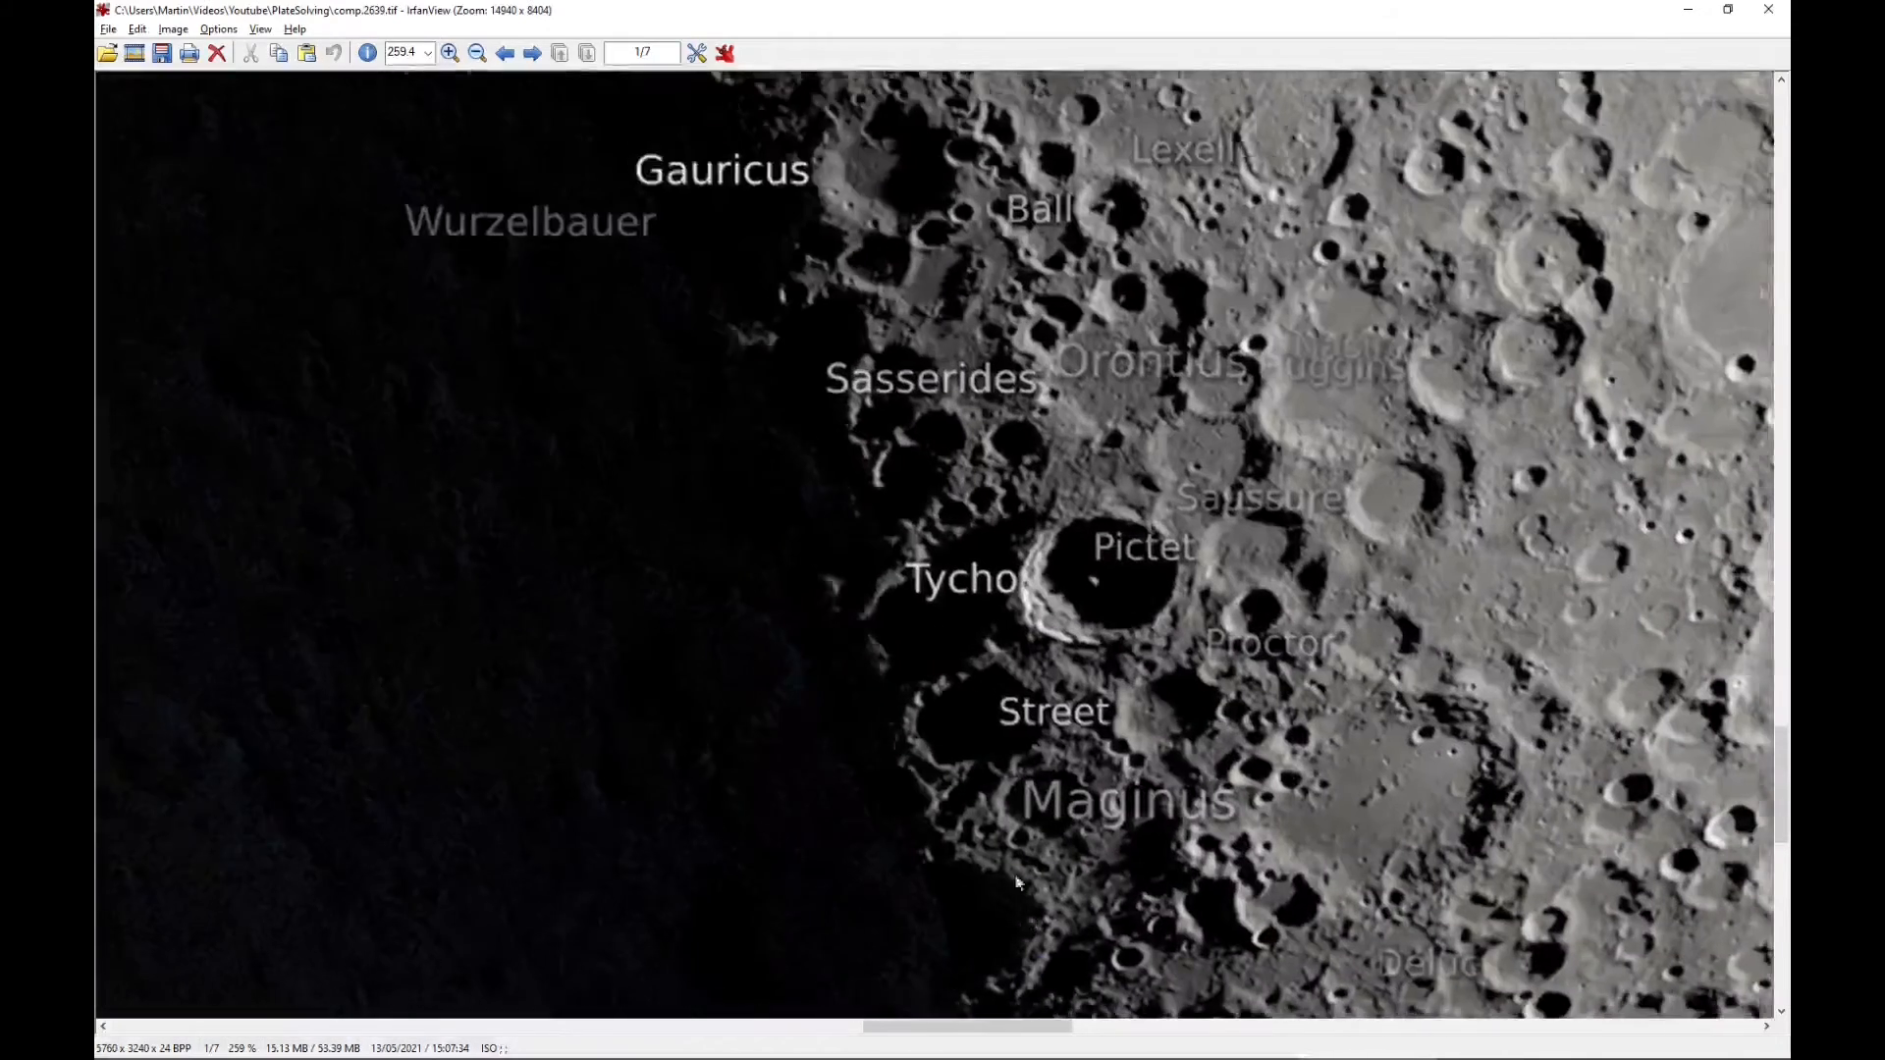
scroll(821, 496, up, 10)
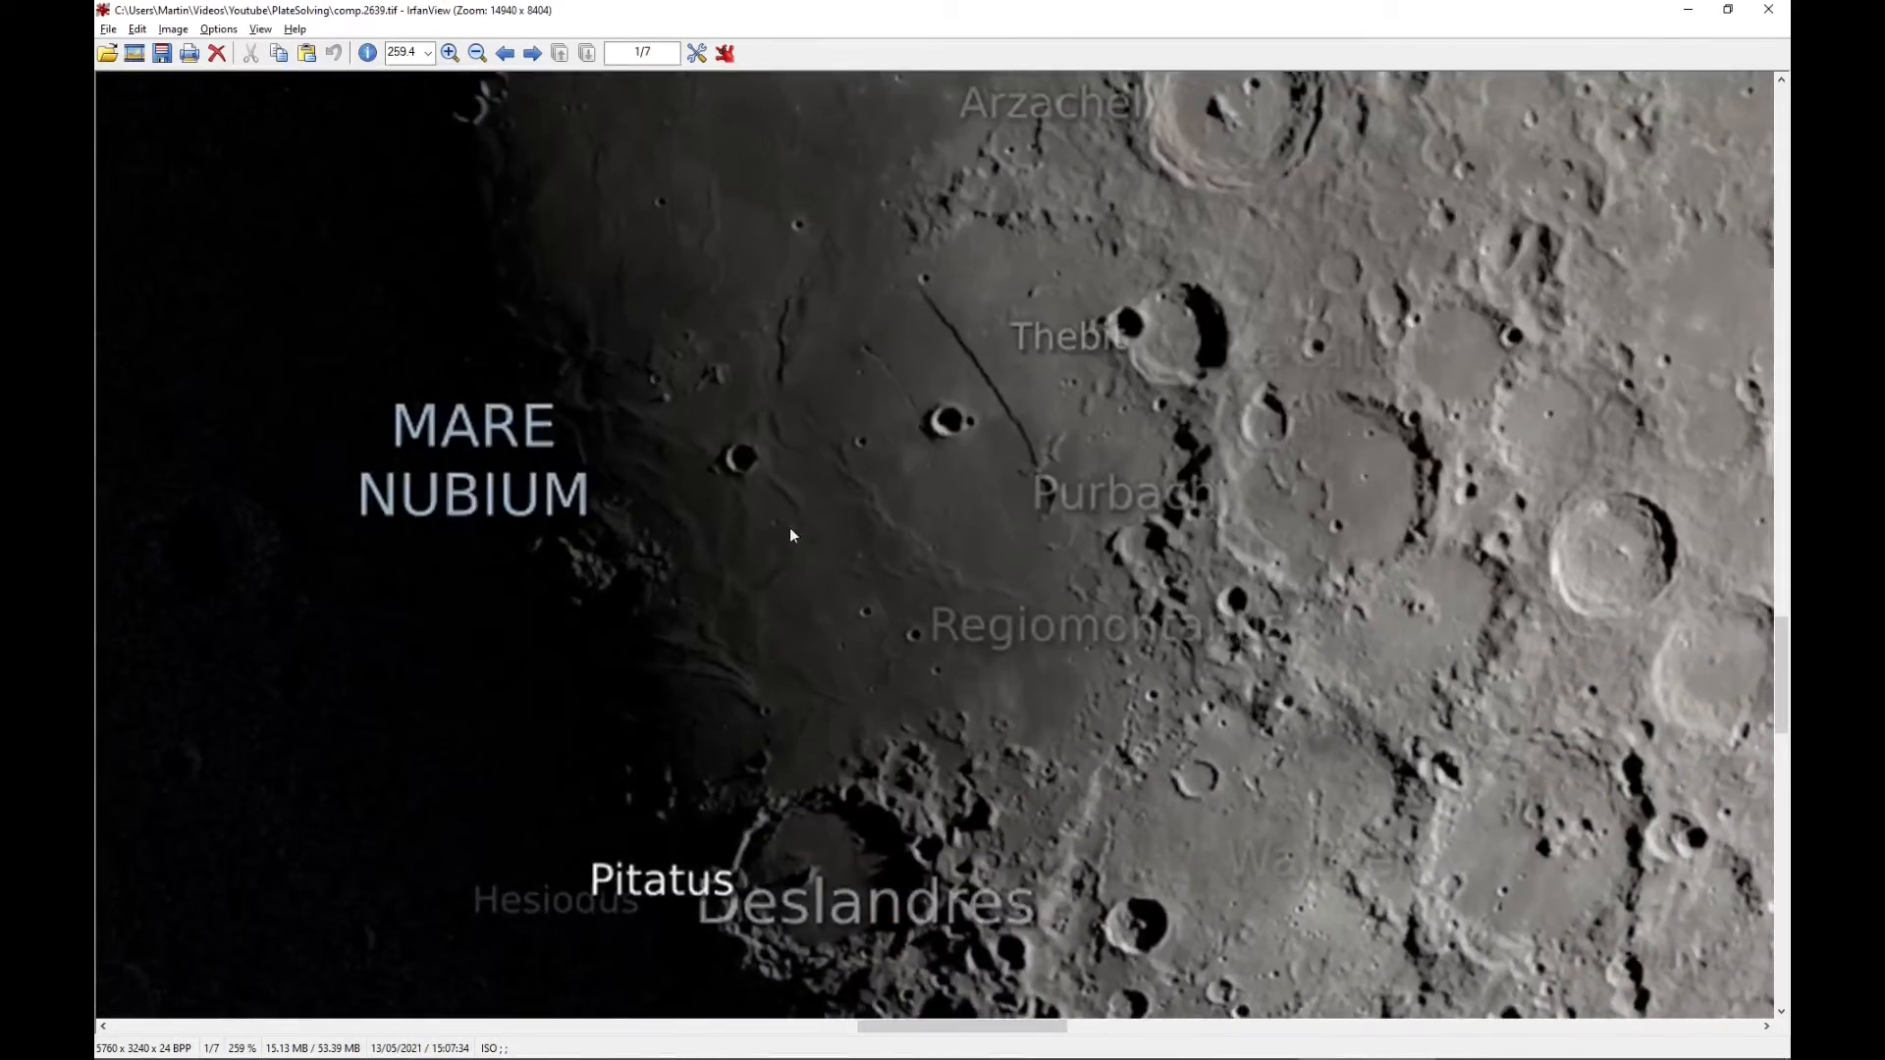
drag(792, 535, 801, 749)
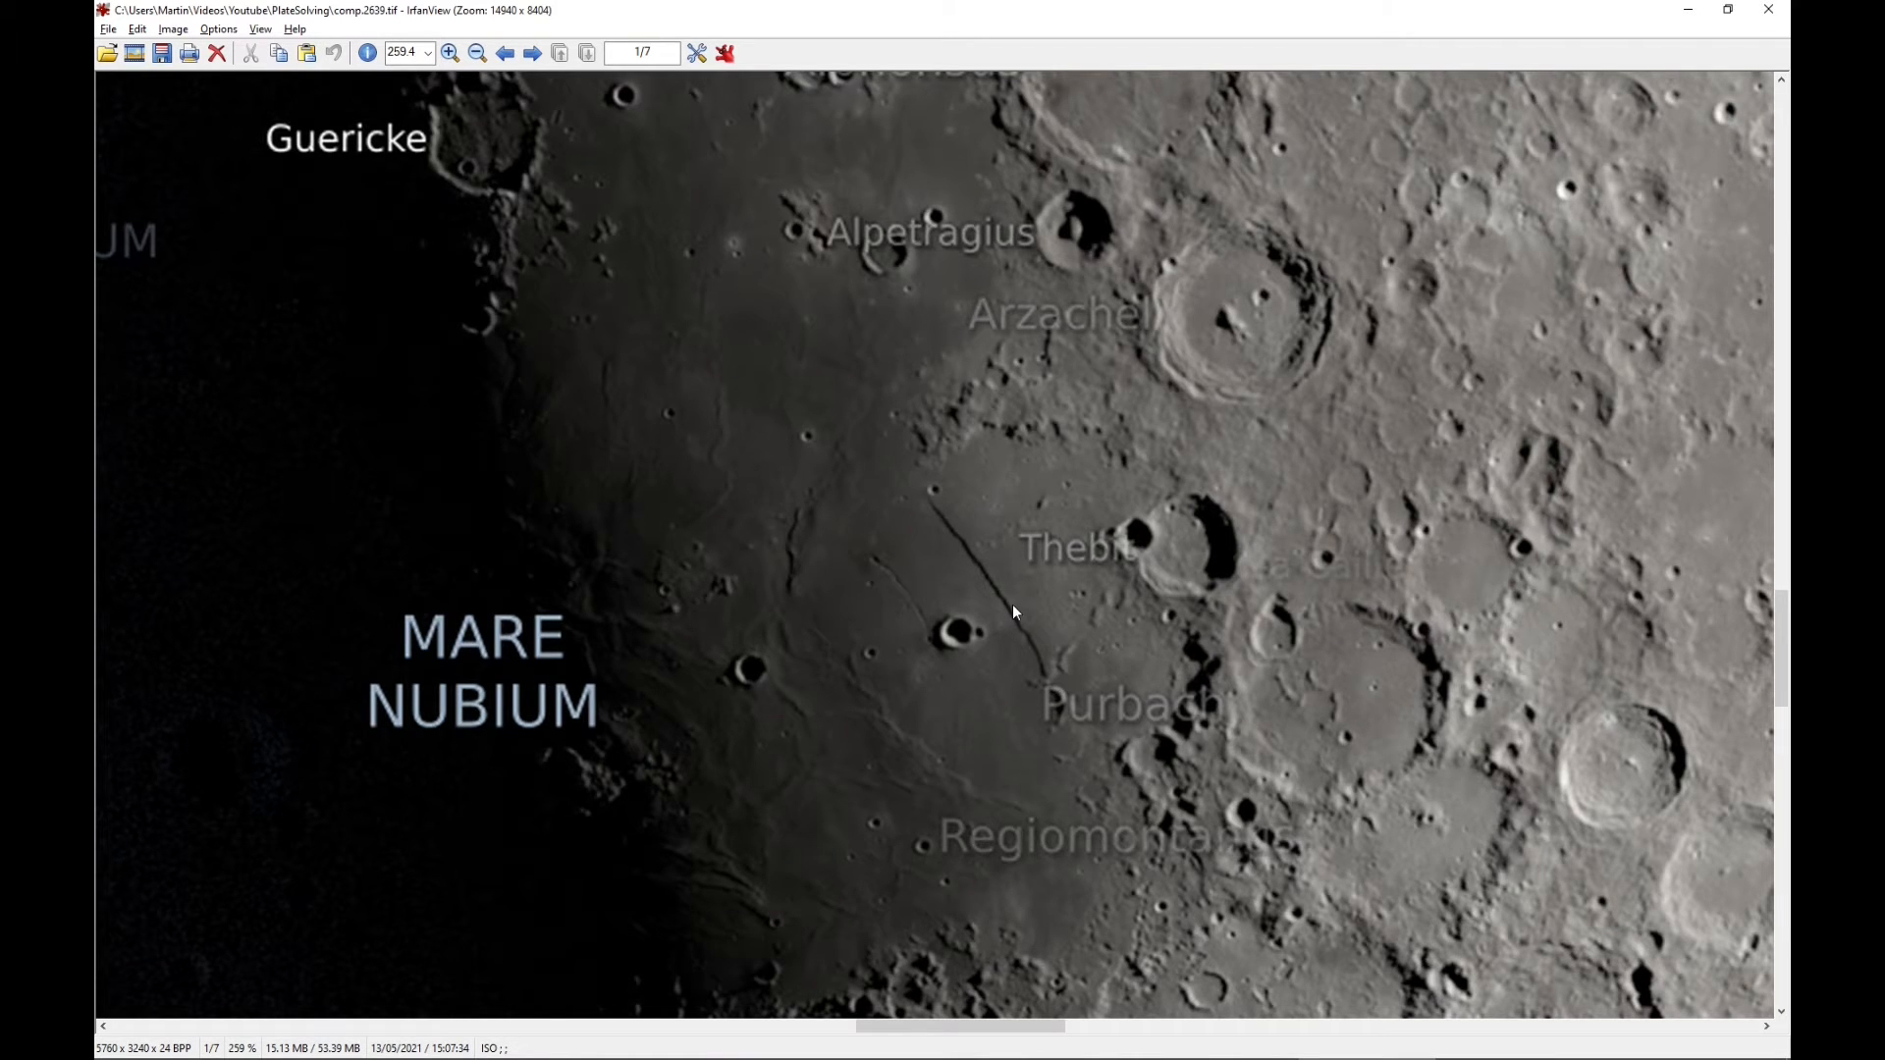
scroll(1011, 604, down, 4)
drag(1781, 823, 1788, 640)
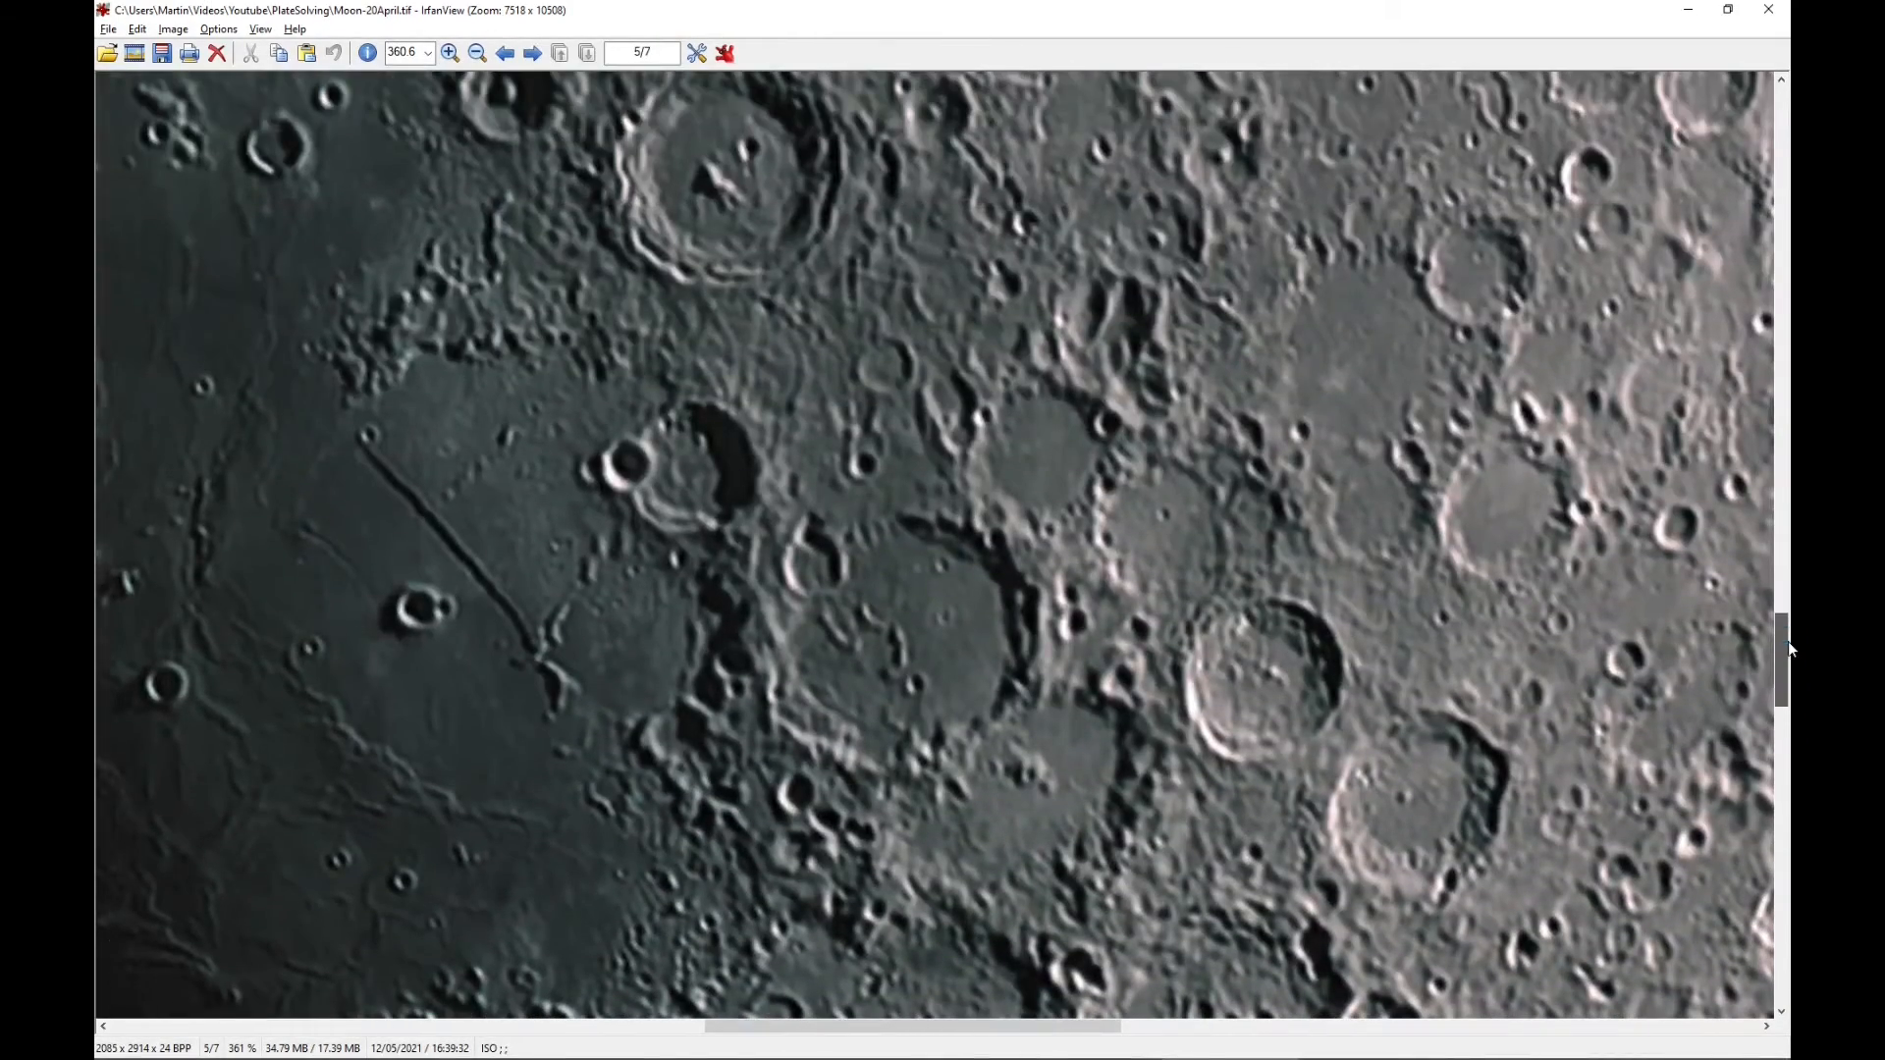
Identify the crater at the end of the mountain range in the Moon photo using the labelled Moon image
scroll(947, 1005, down, 5)
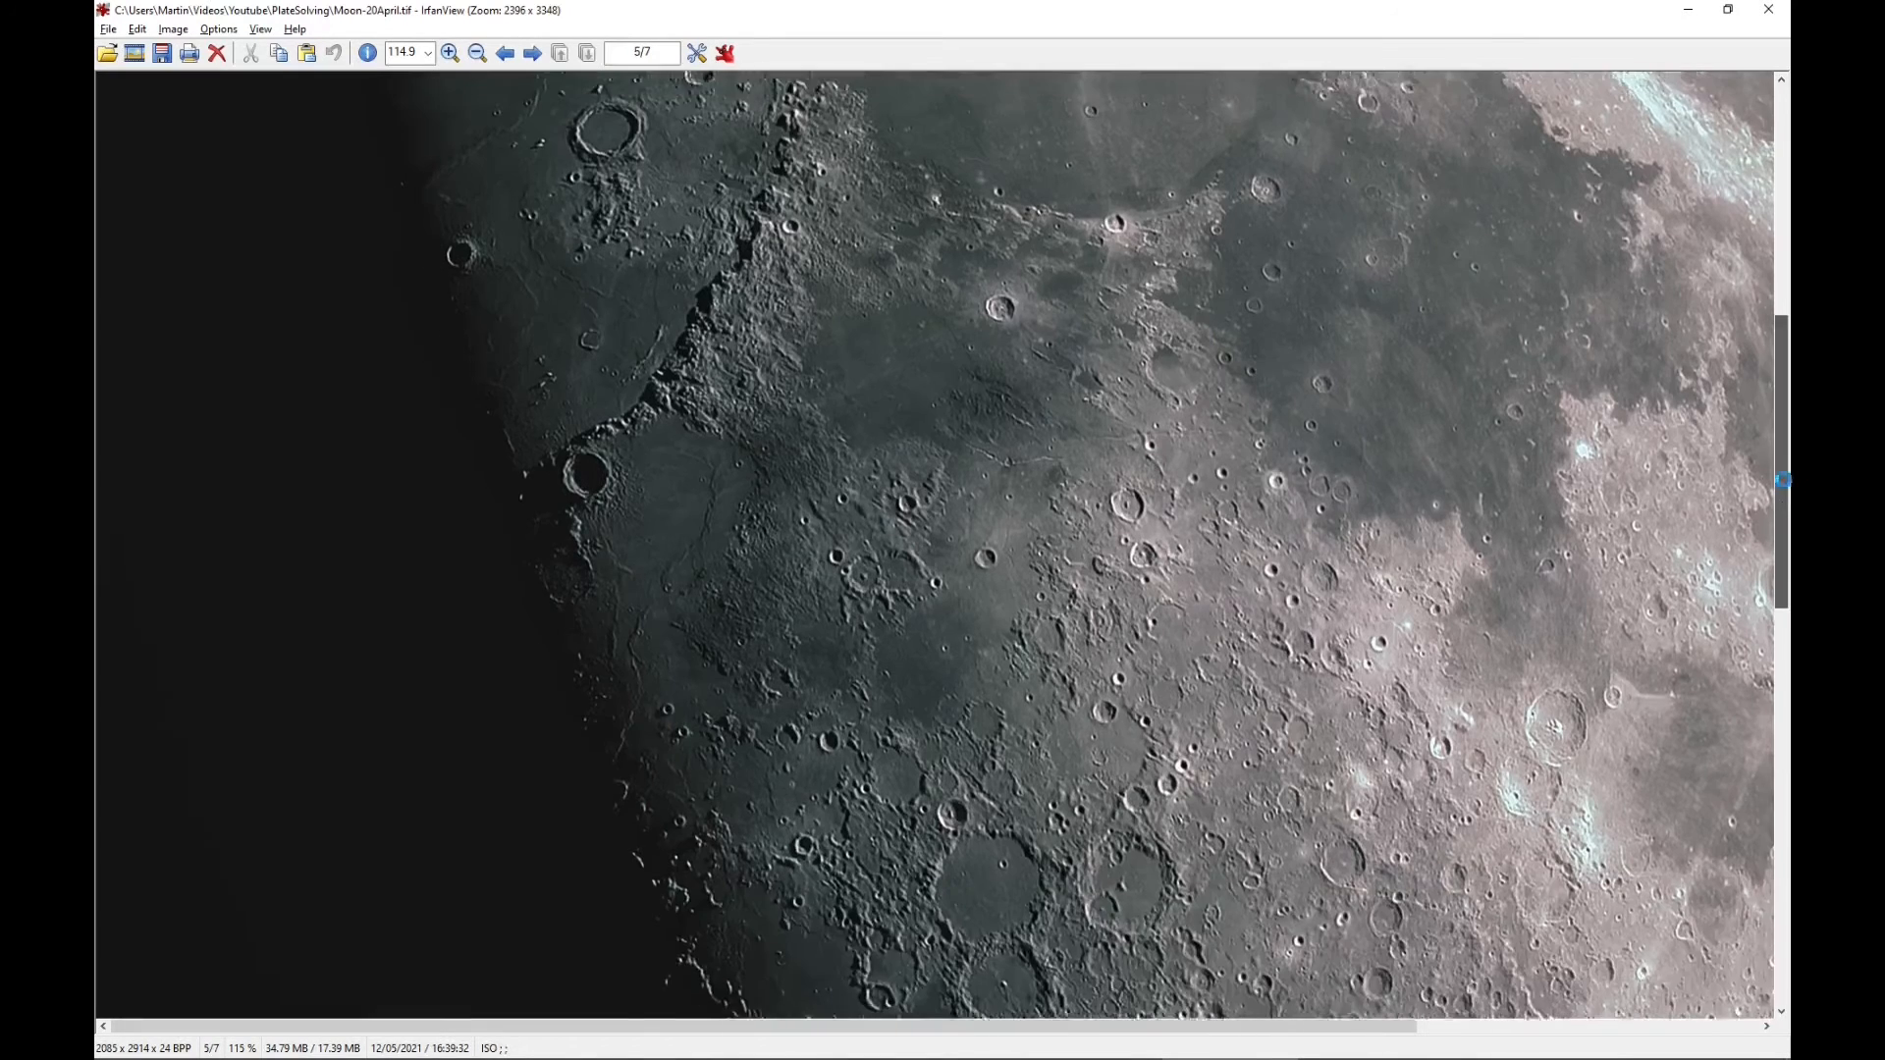
drag(1789, 497, 1789, 527)
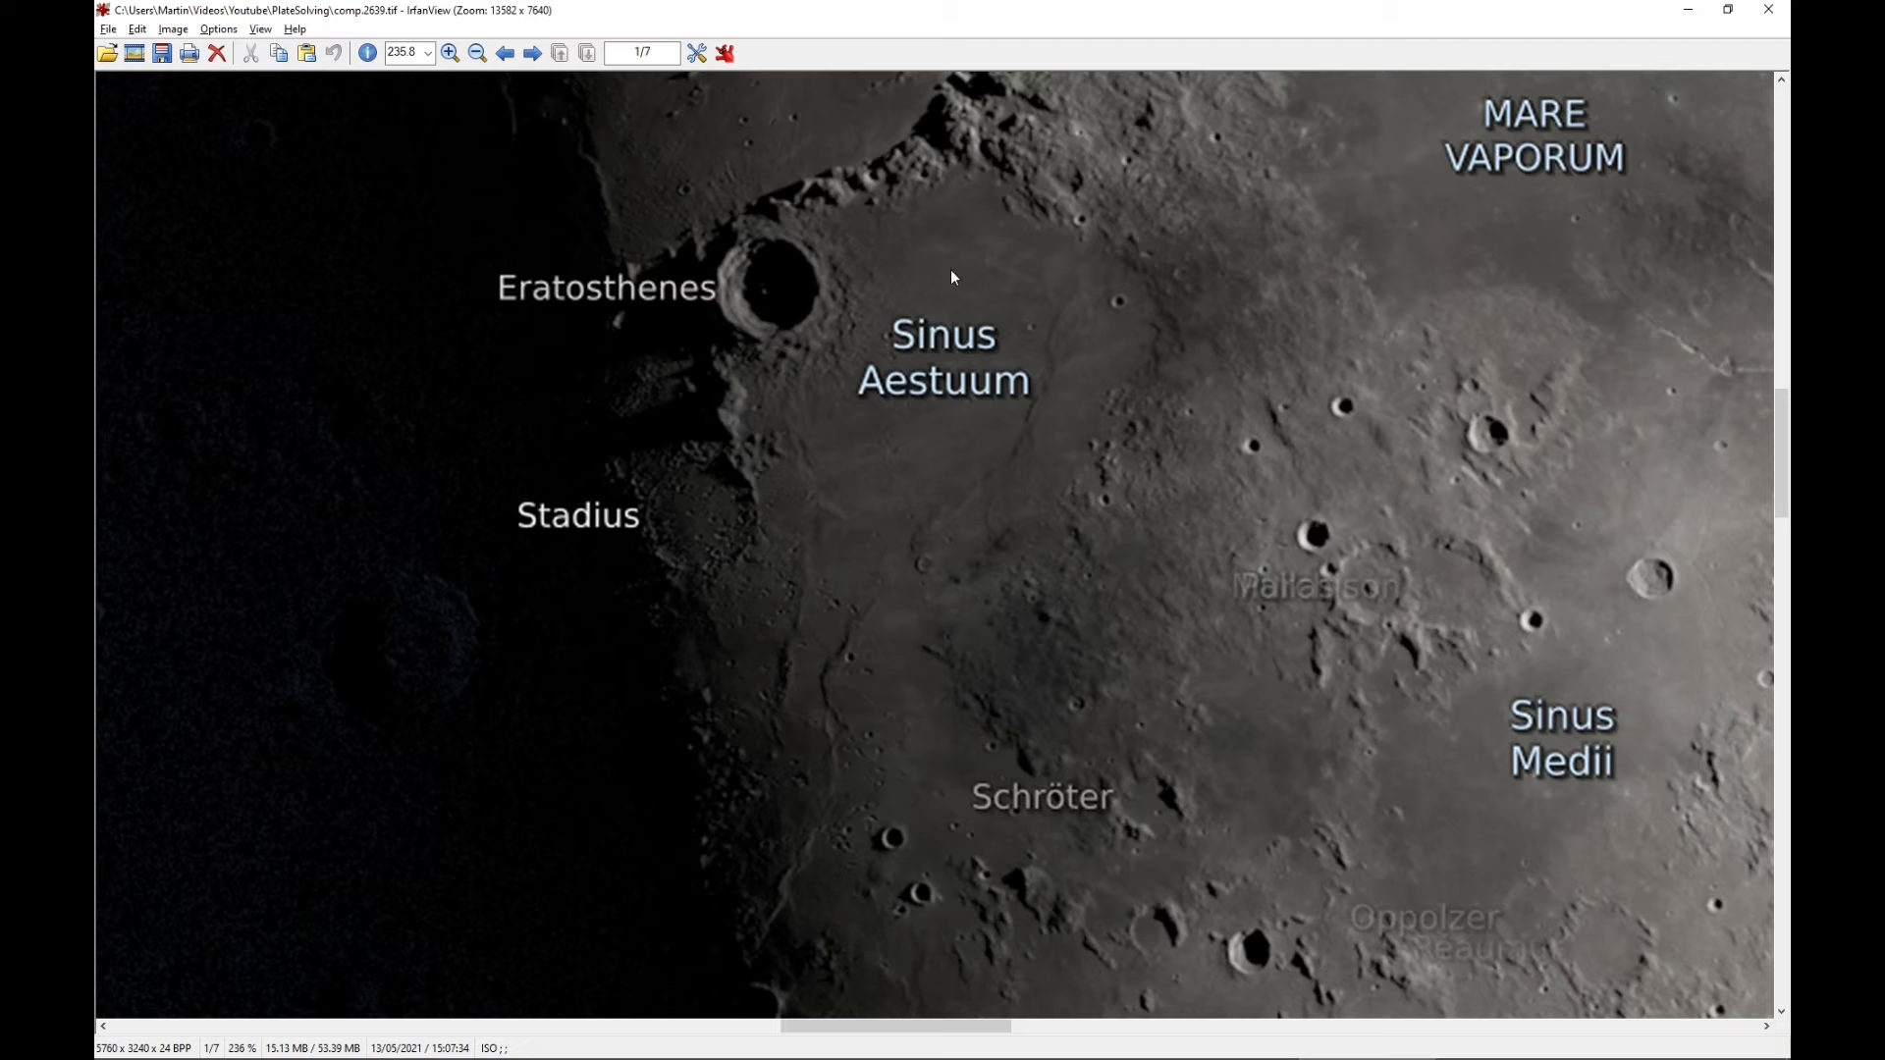
drag(1782, 472, 1782, 430)
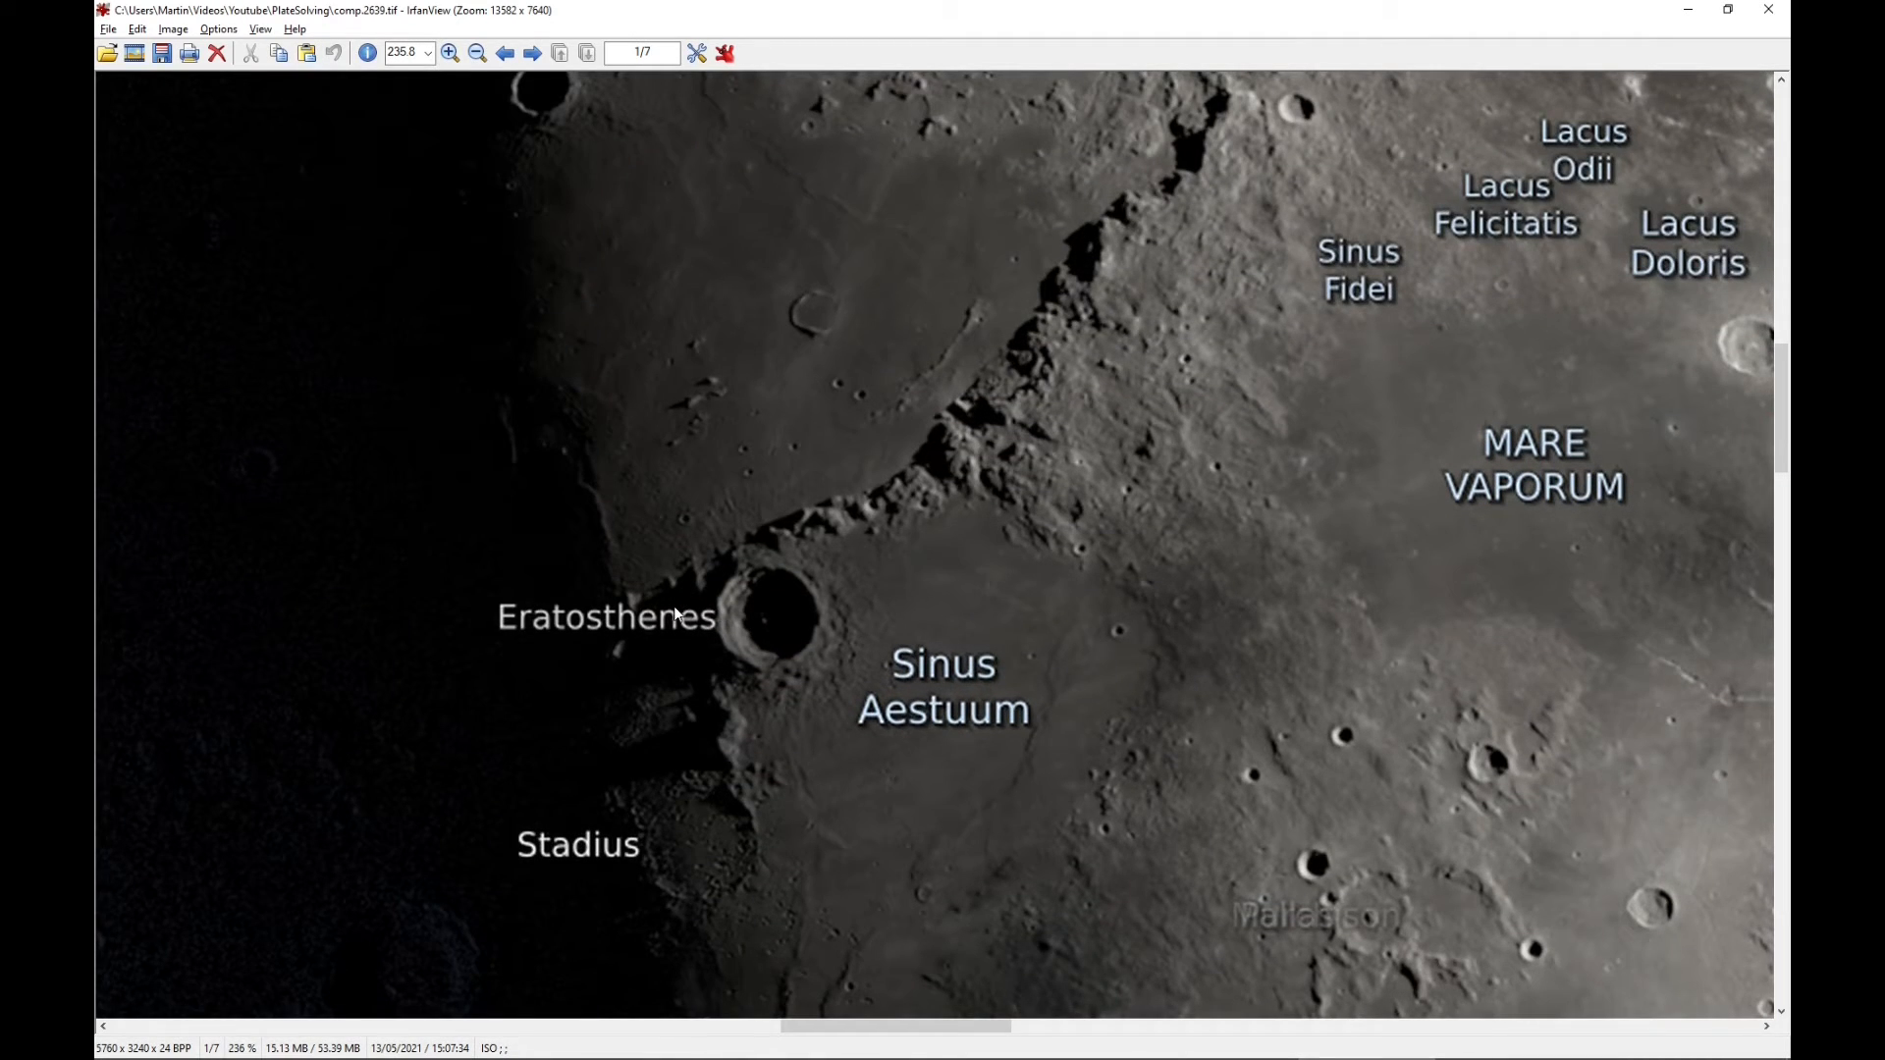
Search the web for "eratosthenes craters" and enlarge the Apollo 17 photo in the crater's Wikipedia article
key(alt+Tab)
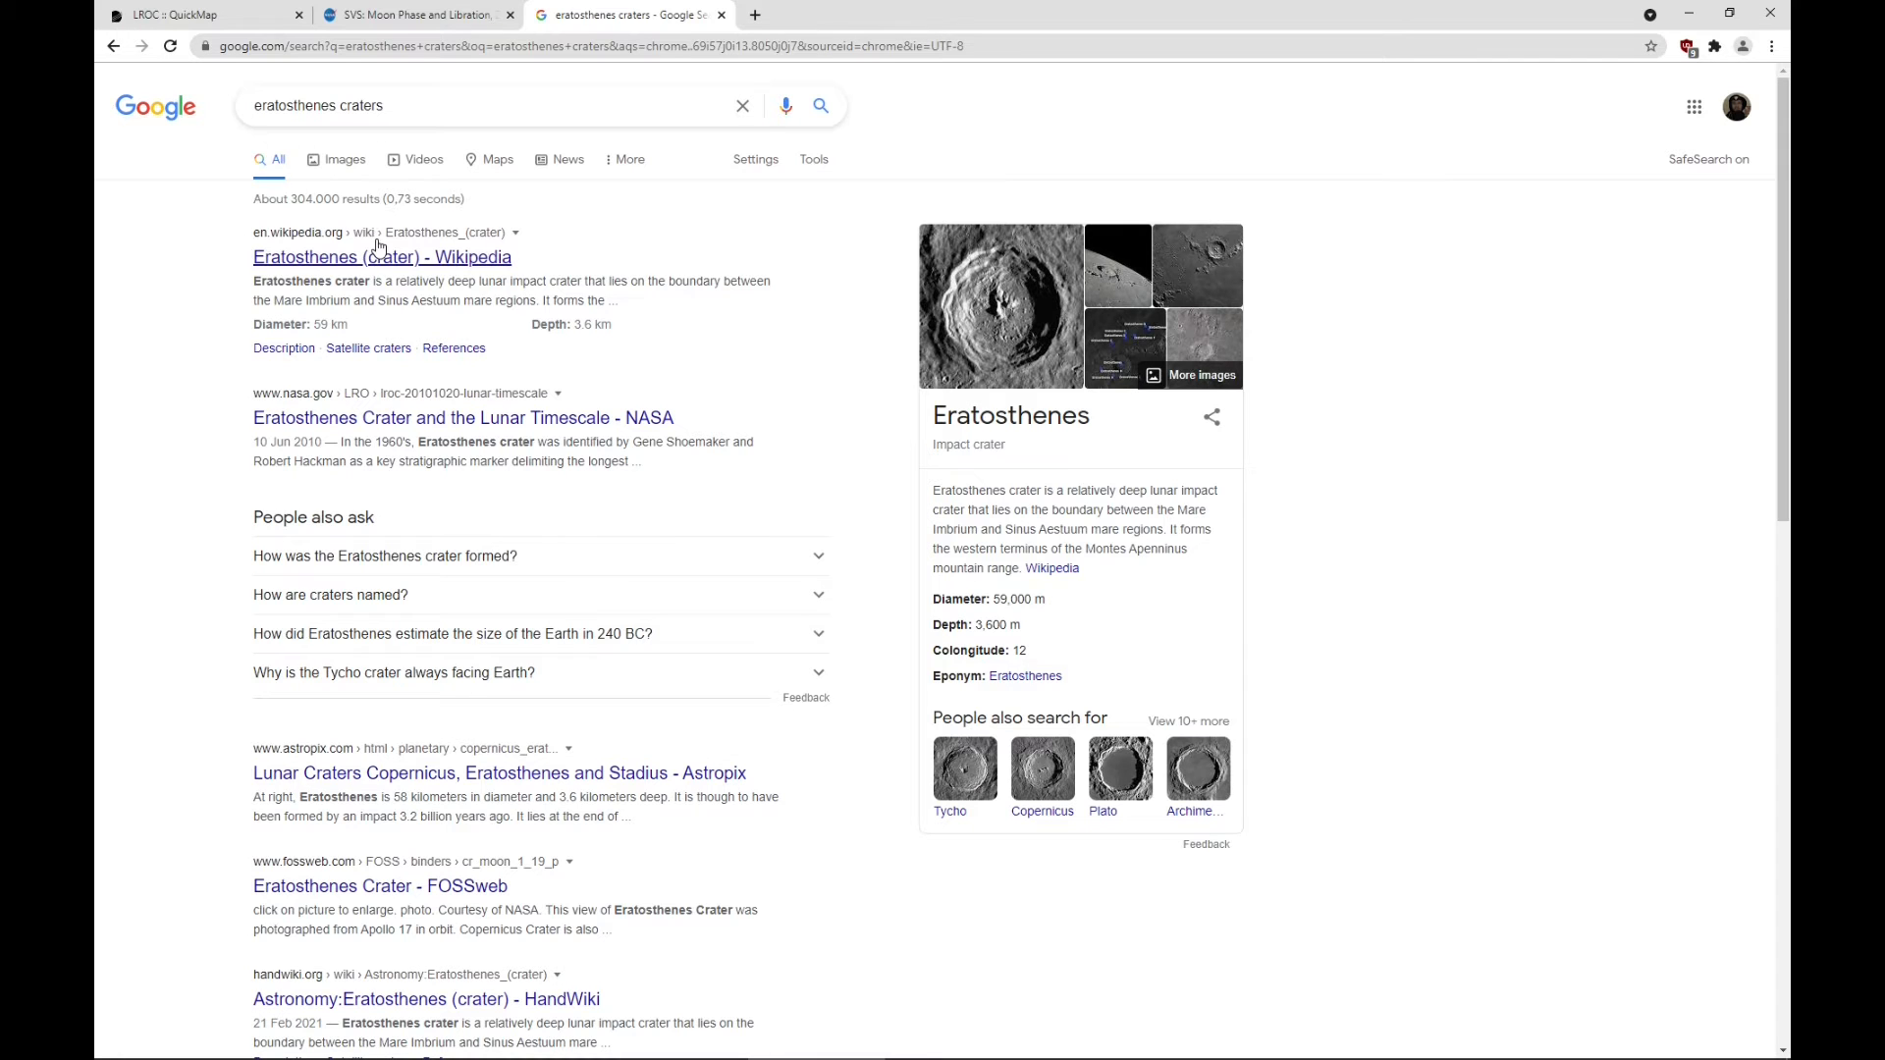
click(365, 265)
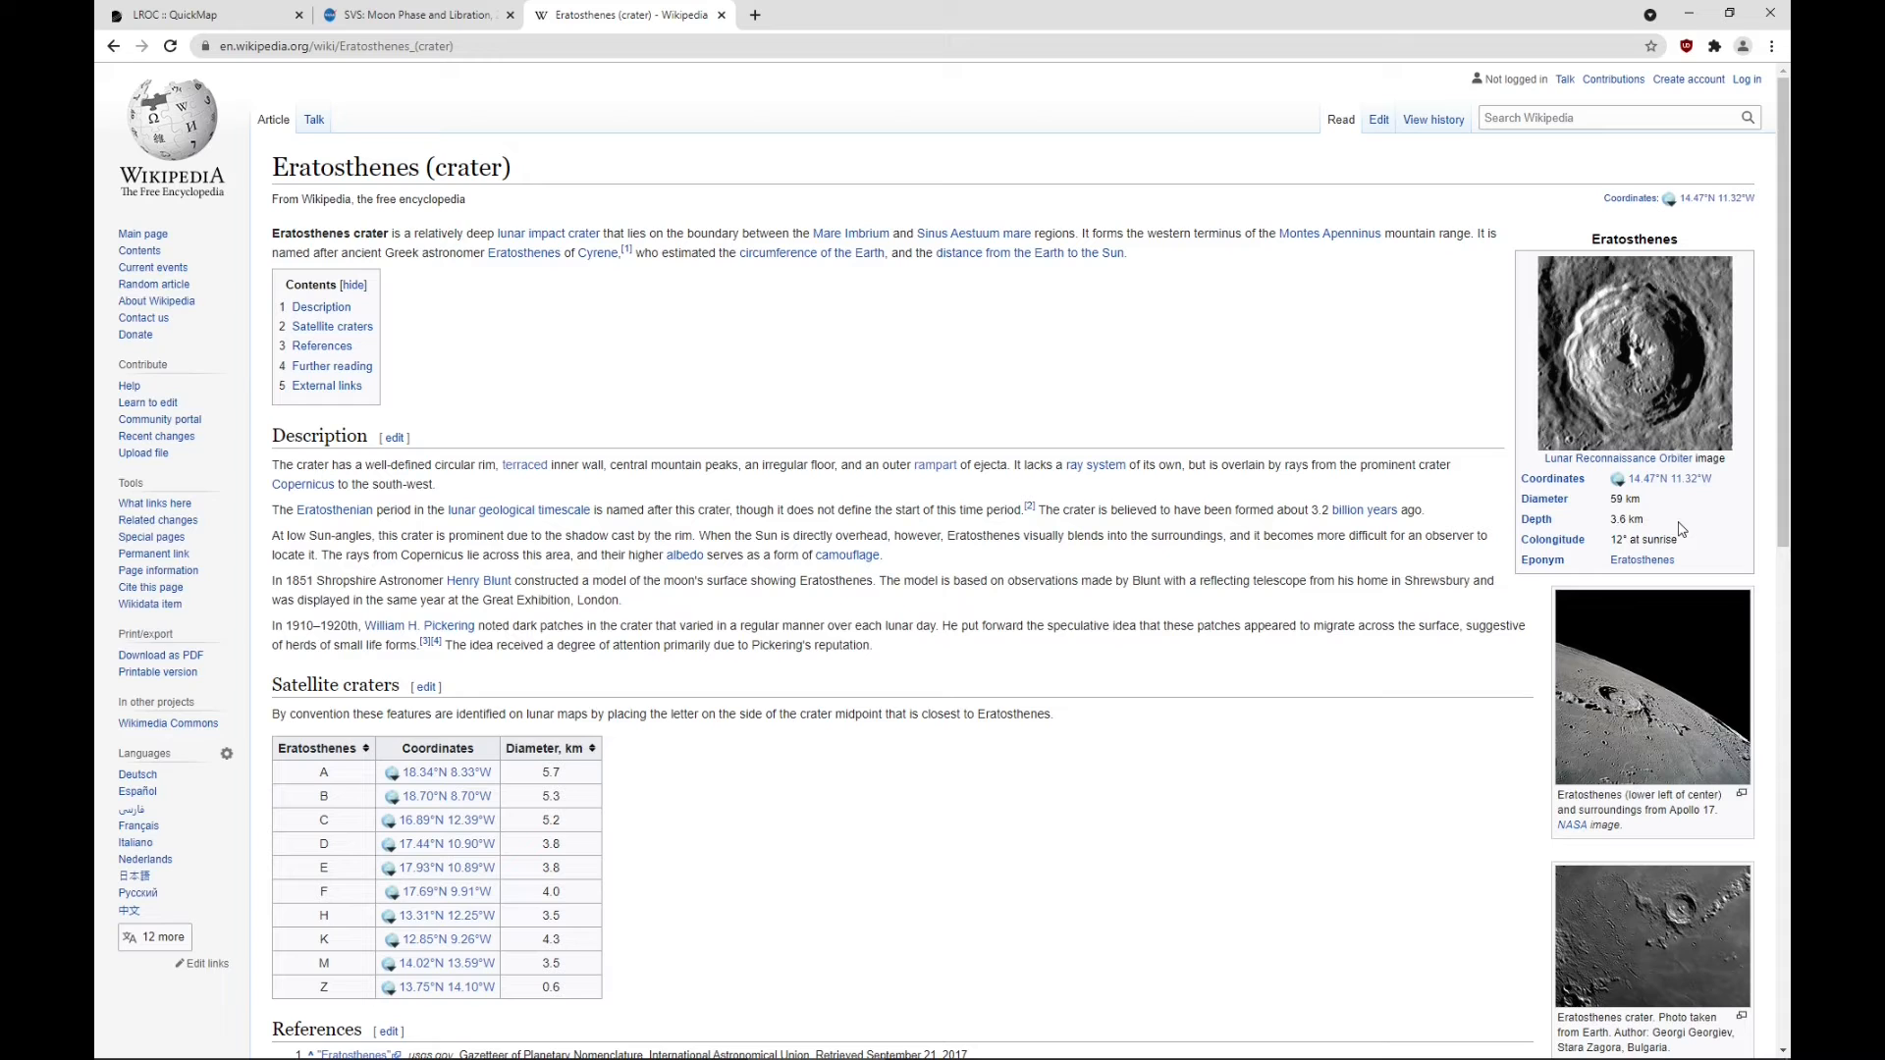
click(1621, 716)
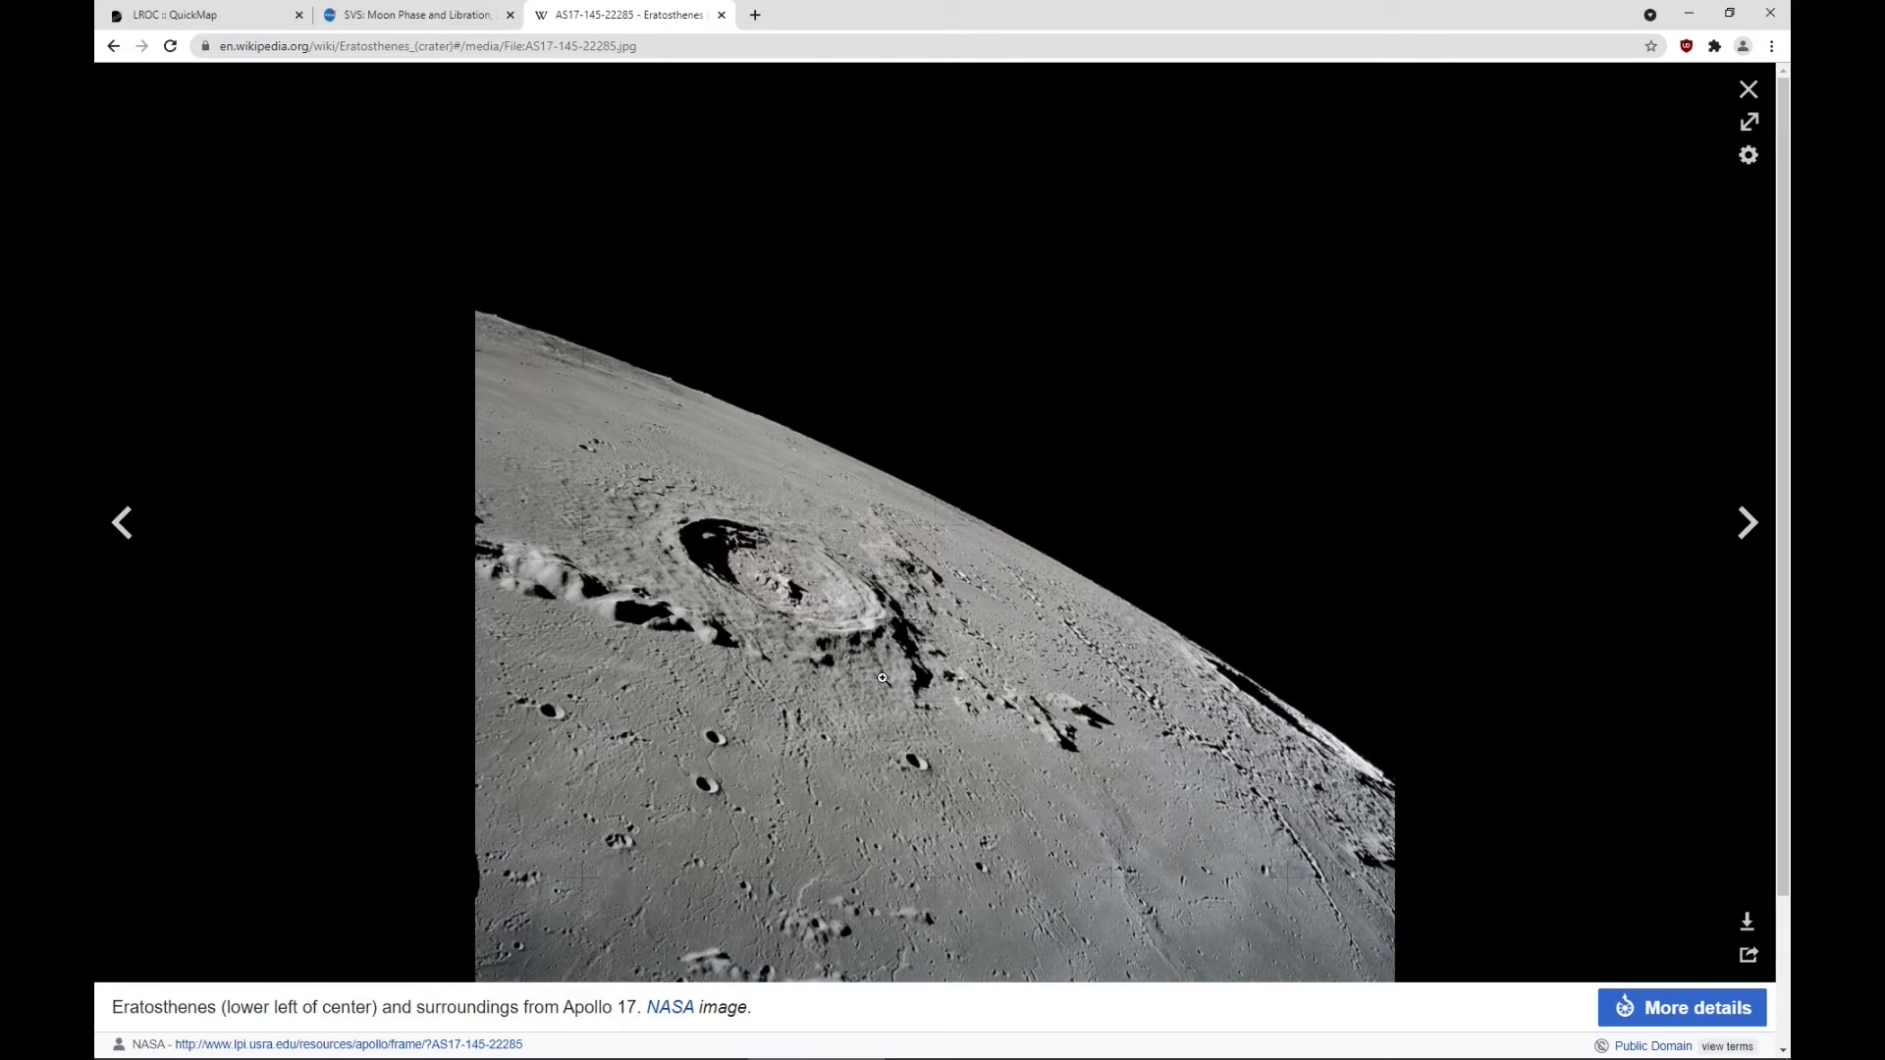
click(412, 14)
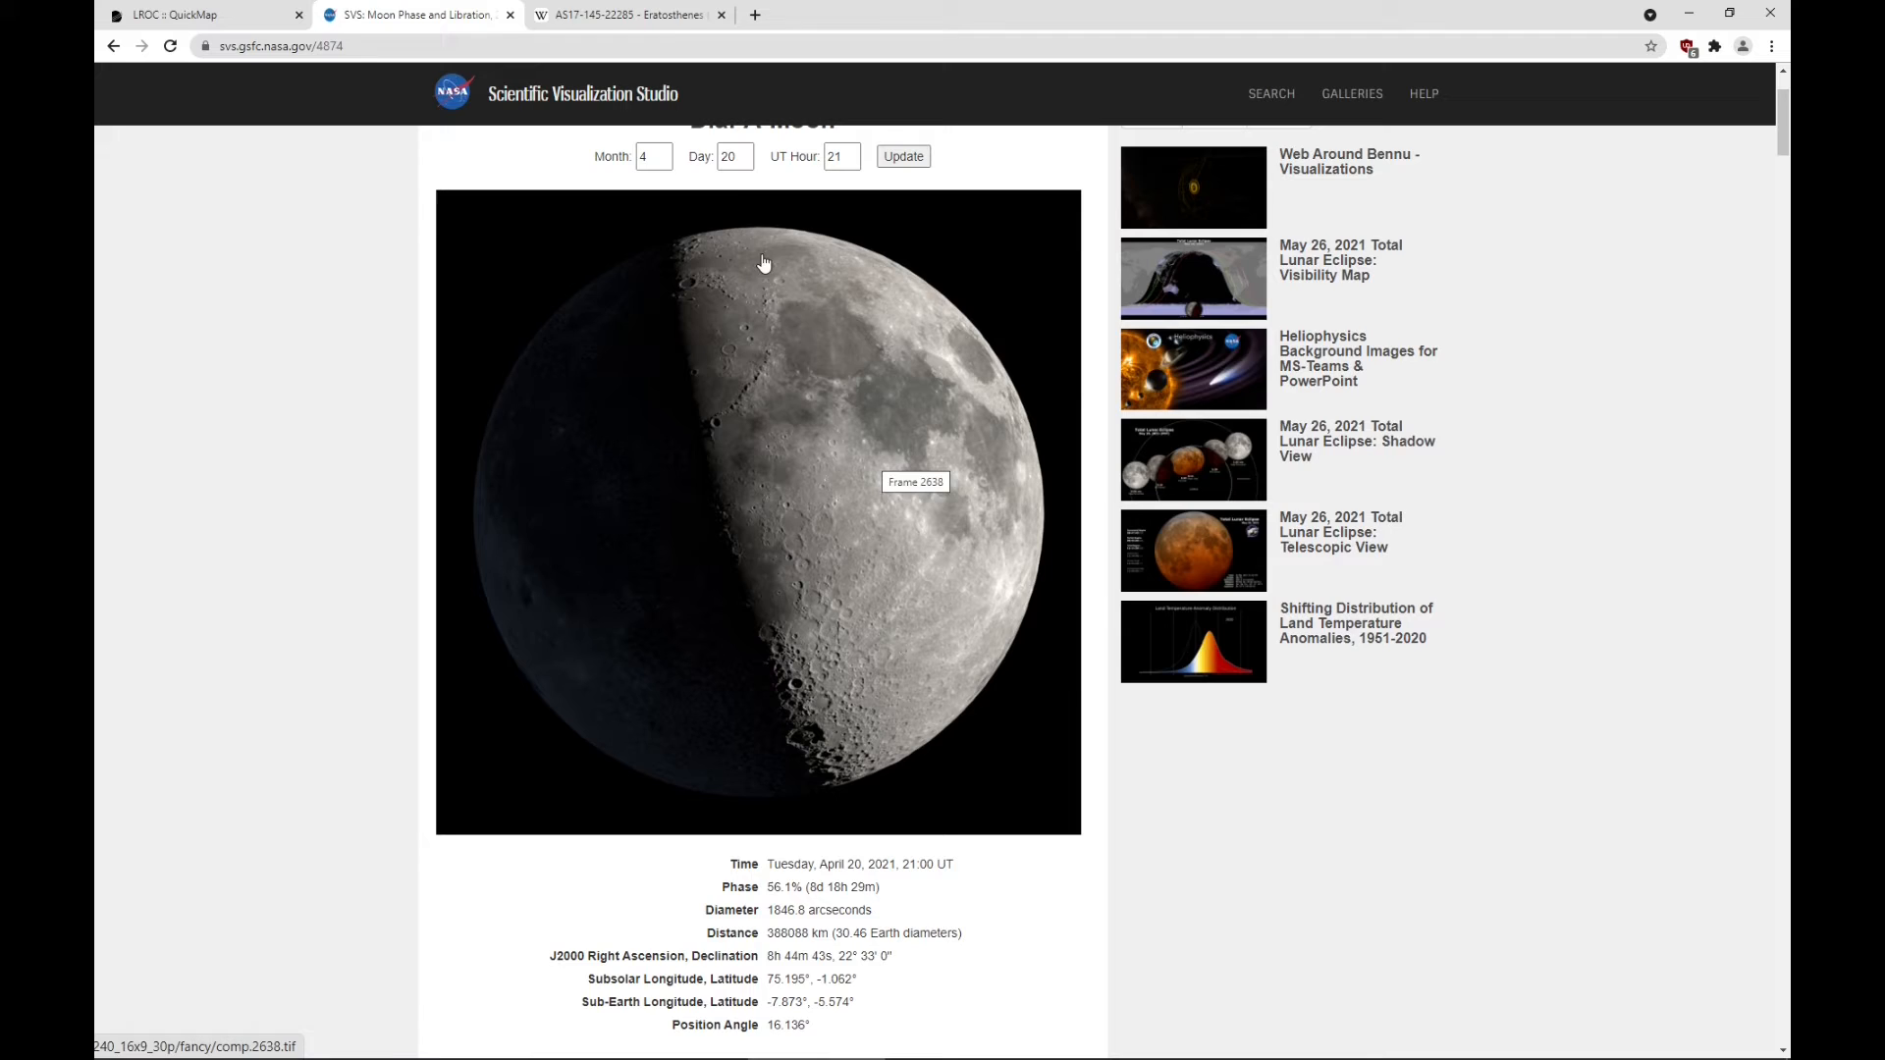
click(676, 20)
click(199, 17)
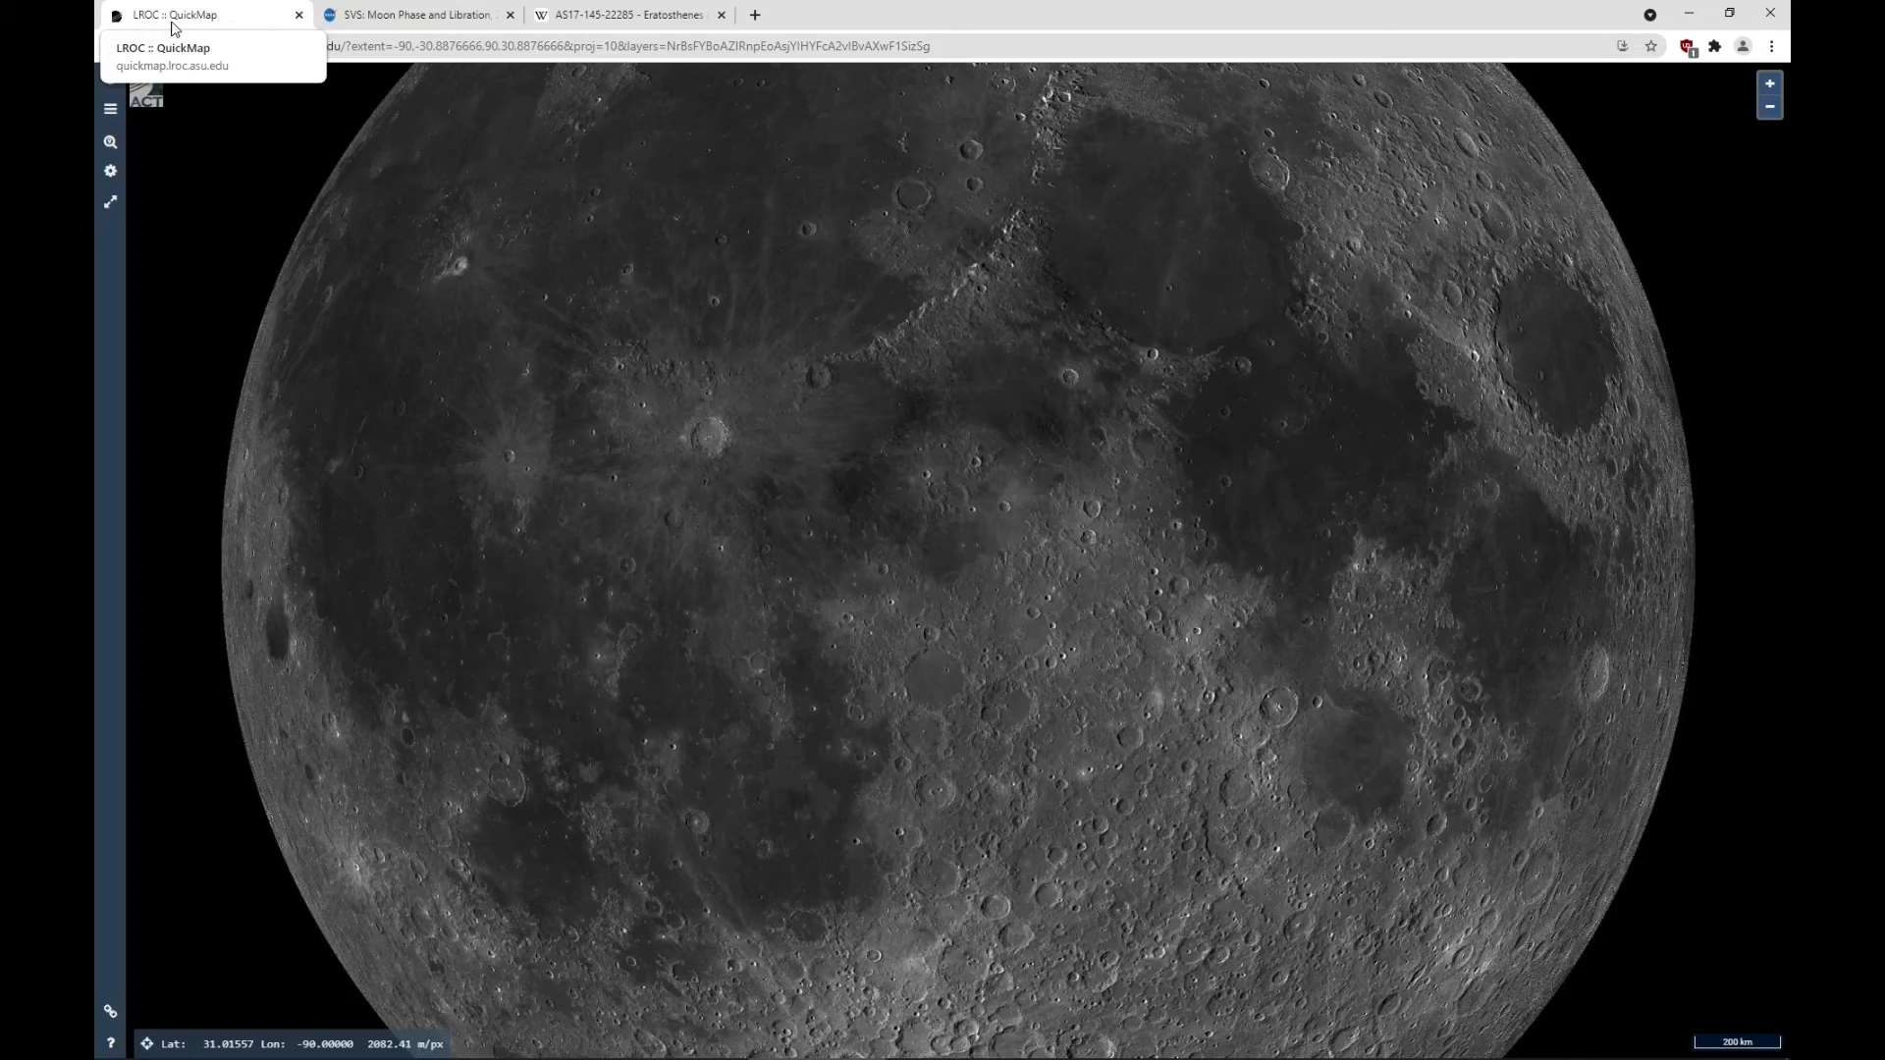
drag(221, 46, 381, 46)
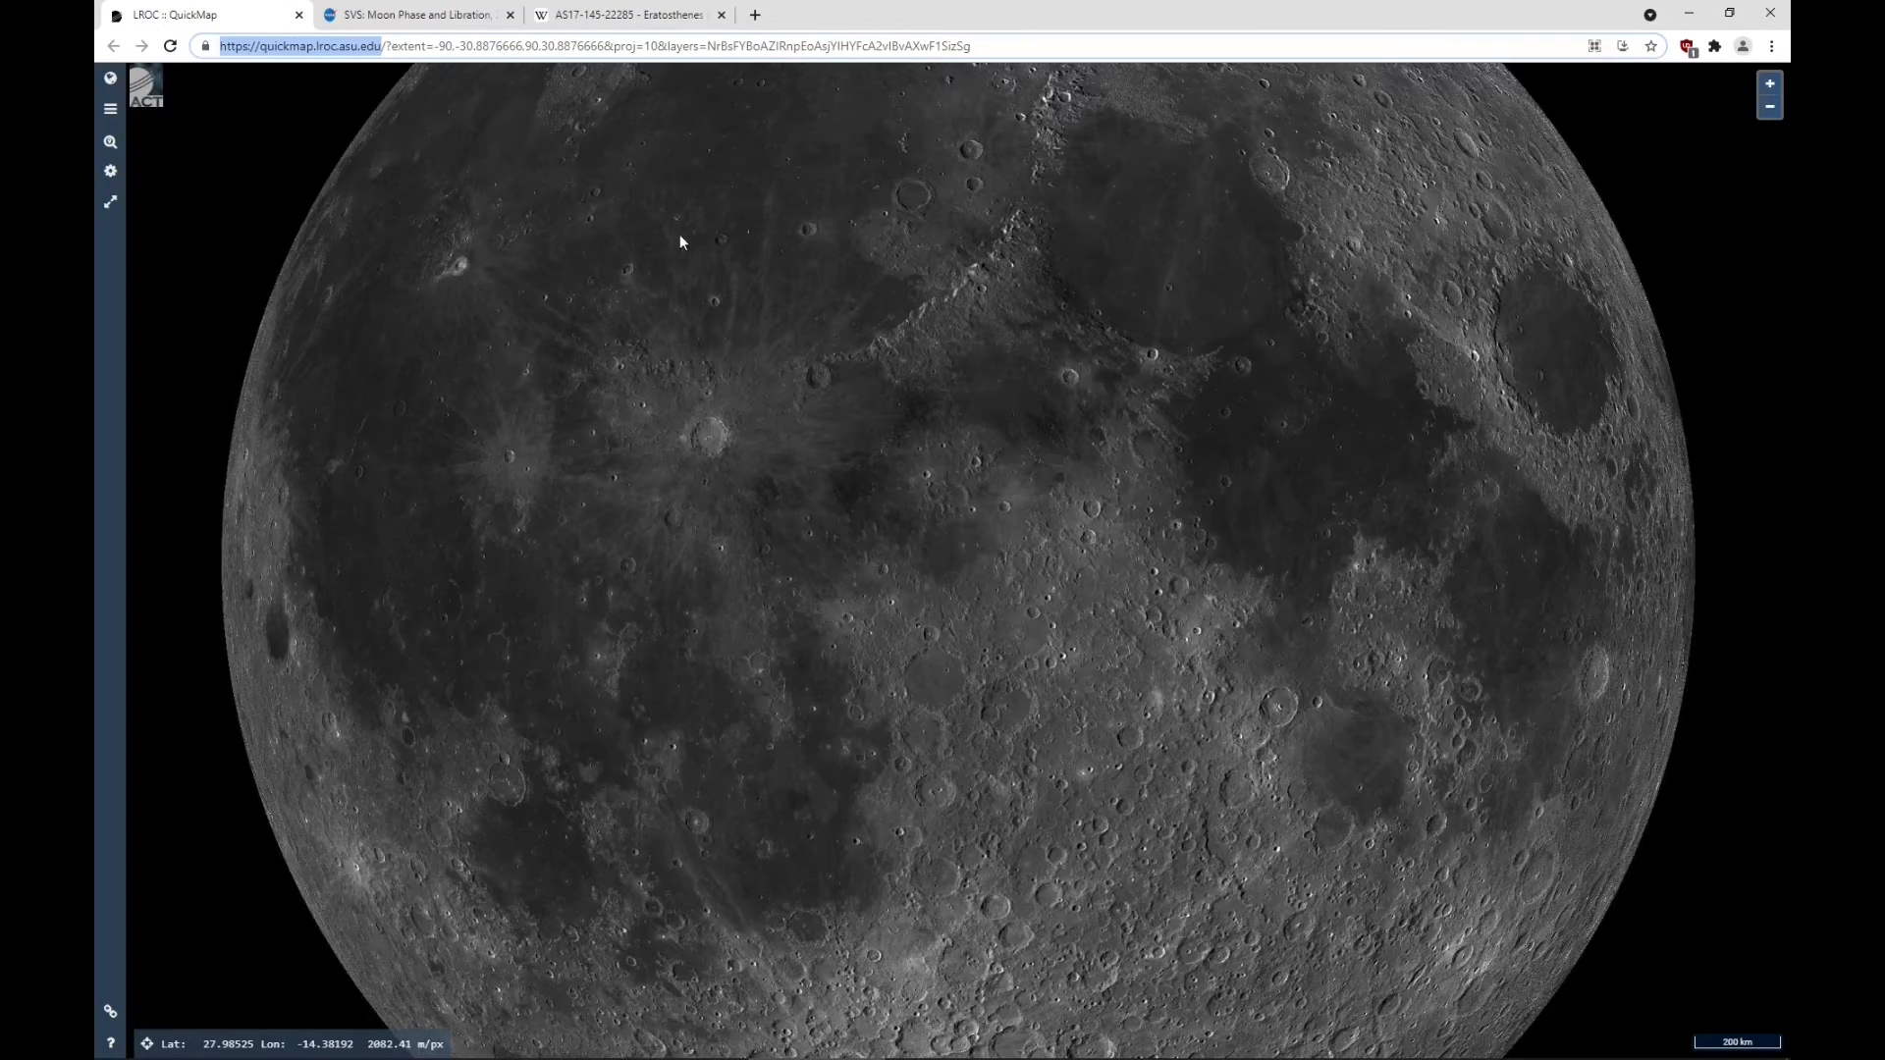
Change the QuickMap projection to Lunar Globe (3D) and rotate the globe to bring more of the southern hemisphere into view
drag(732, 371, 762, 506)
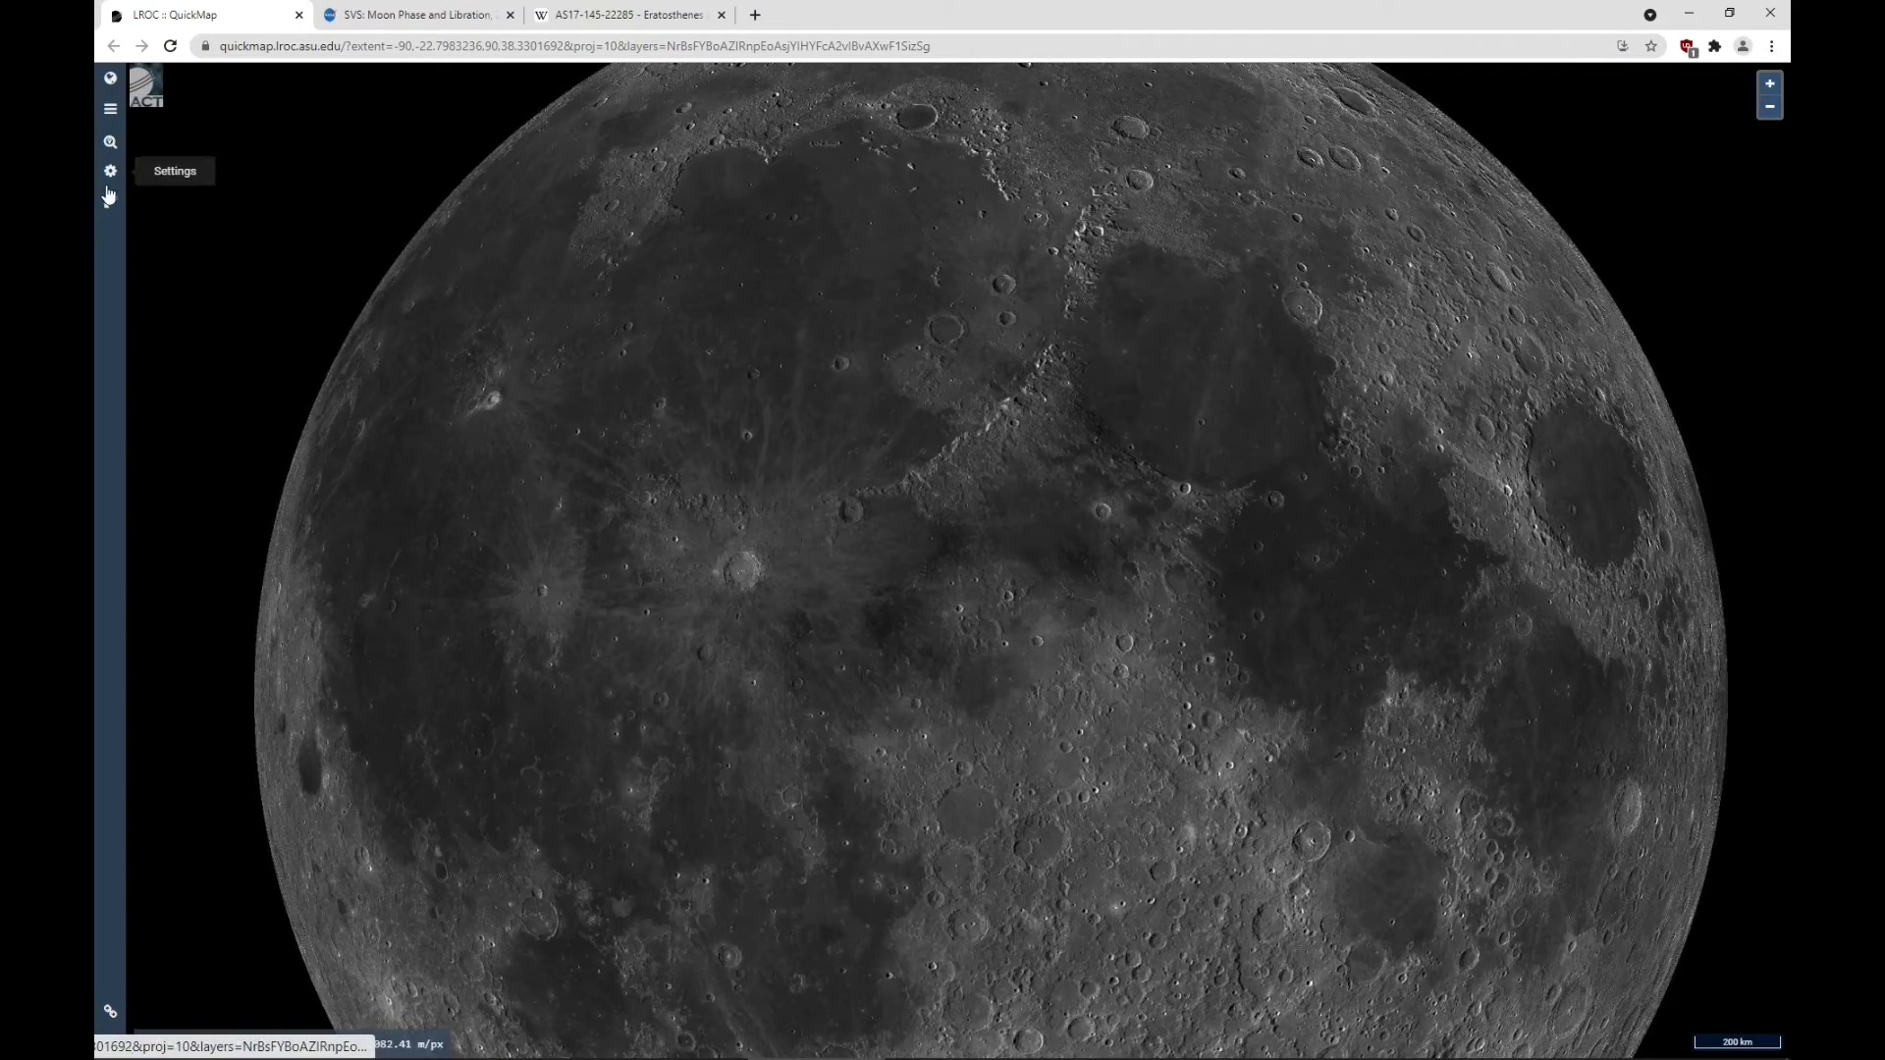
click(110, 78)
click(172, 344)
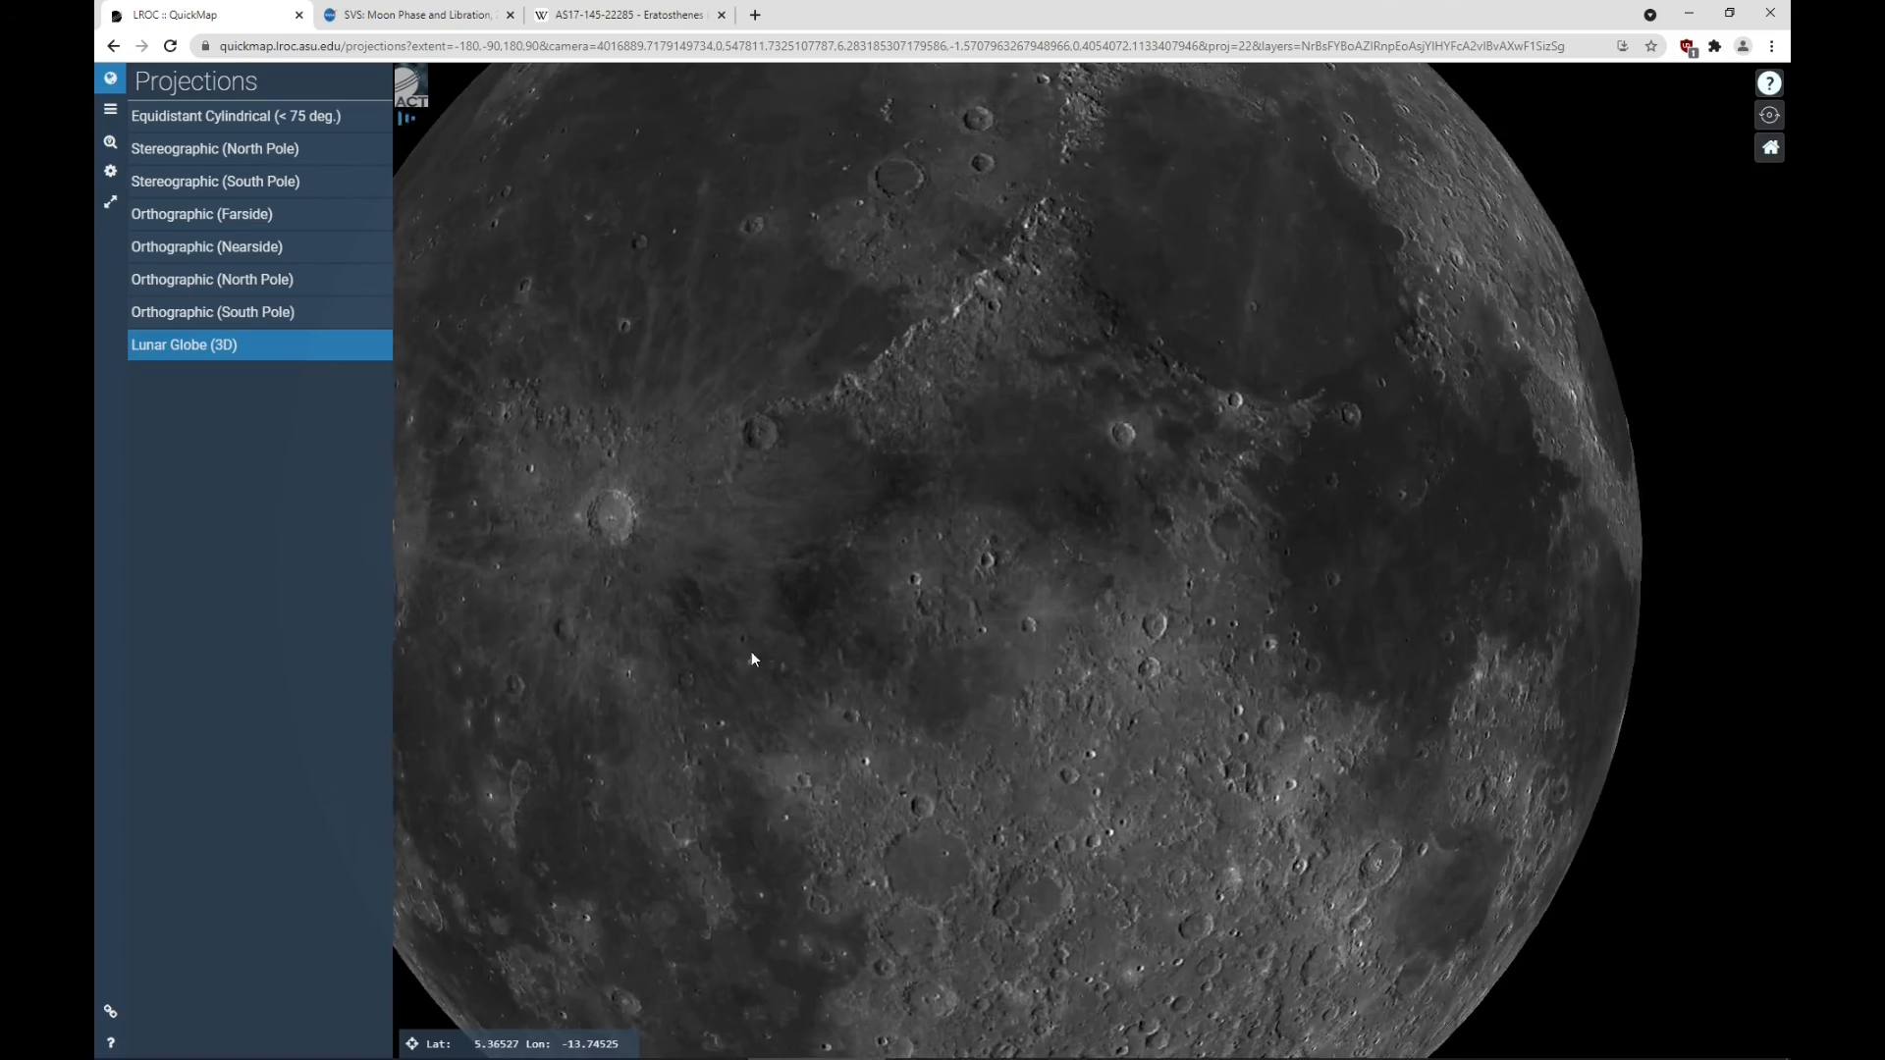
drag(751, 651, 965, 422)
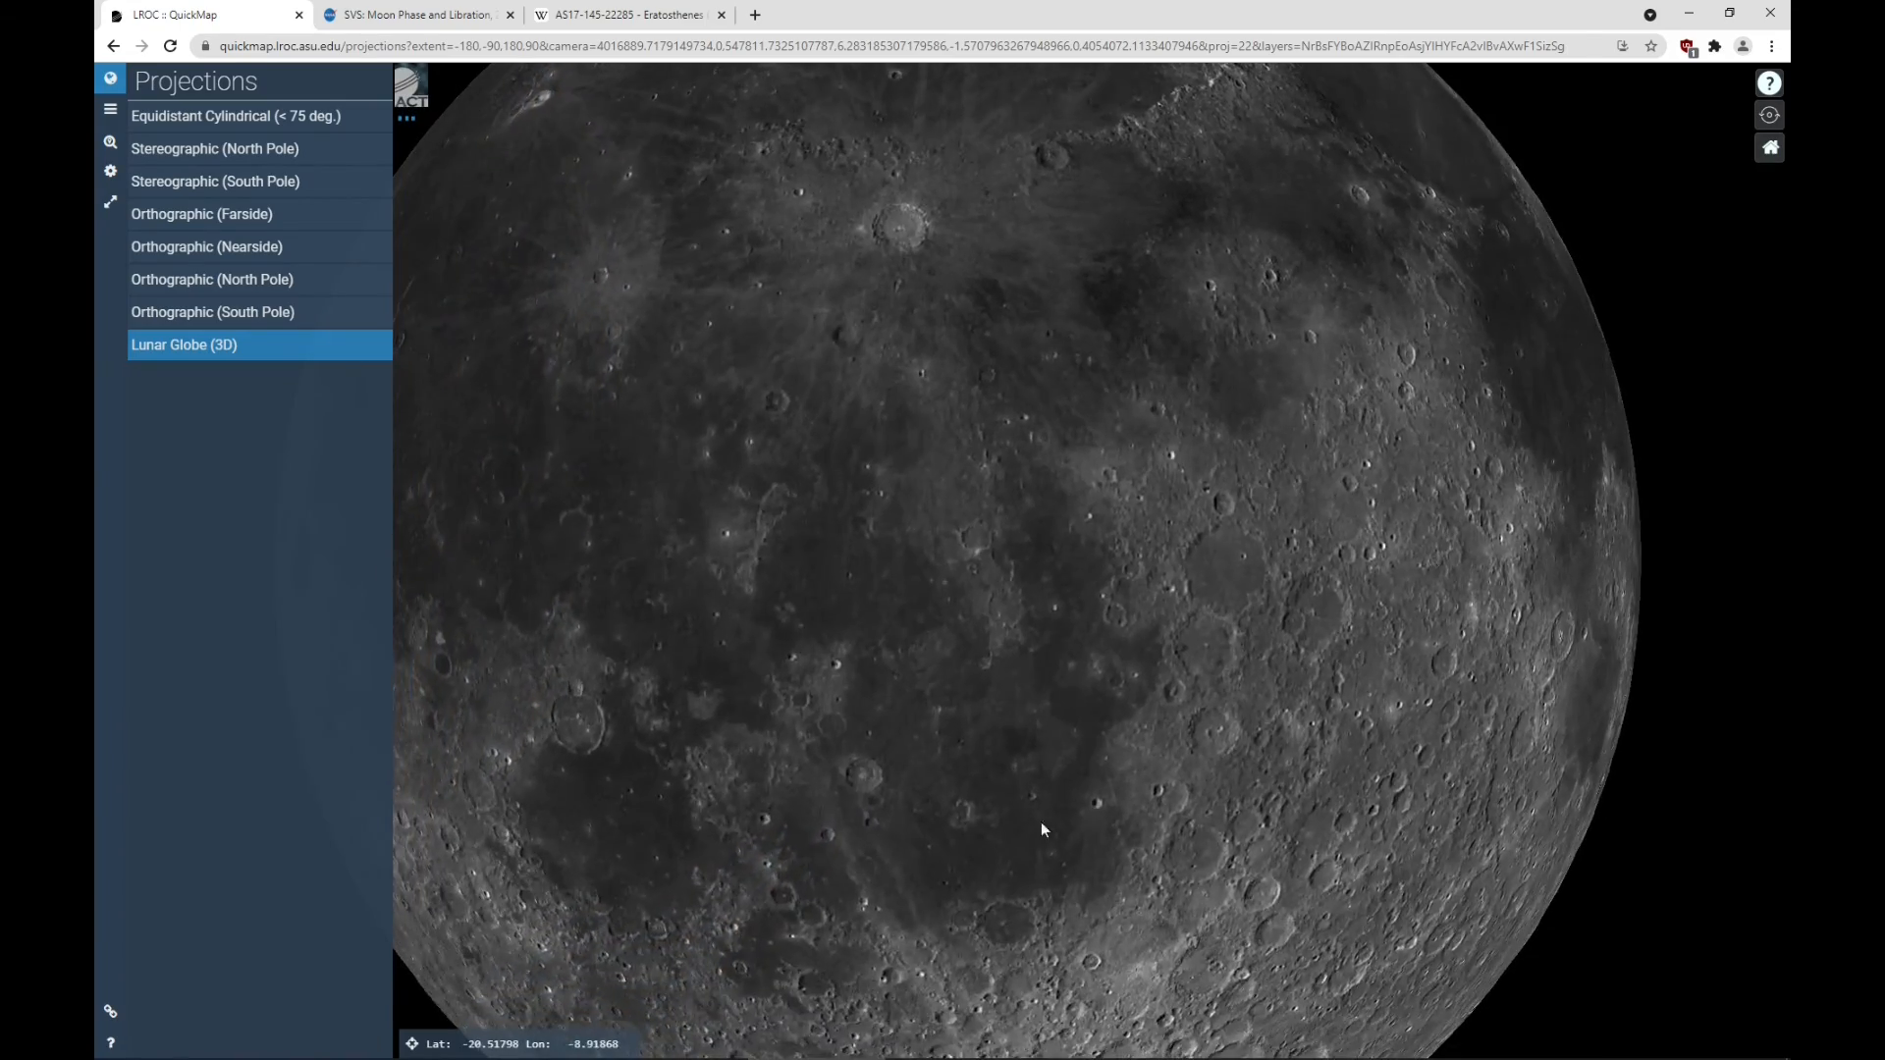
Rotate the lunar globe back north and zoom in on Eratosthenes crater at the end of the mountain range
drag(1041, 822, 982, 416)
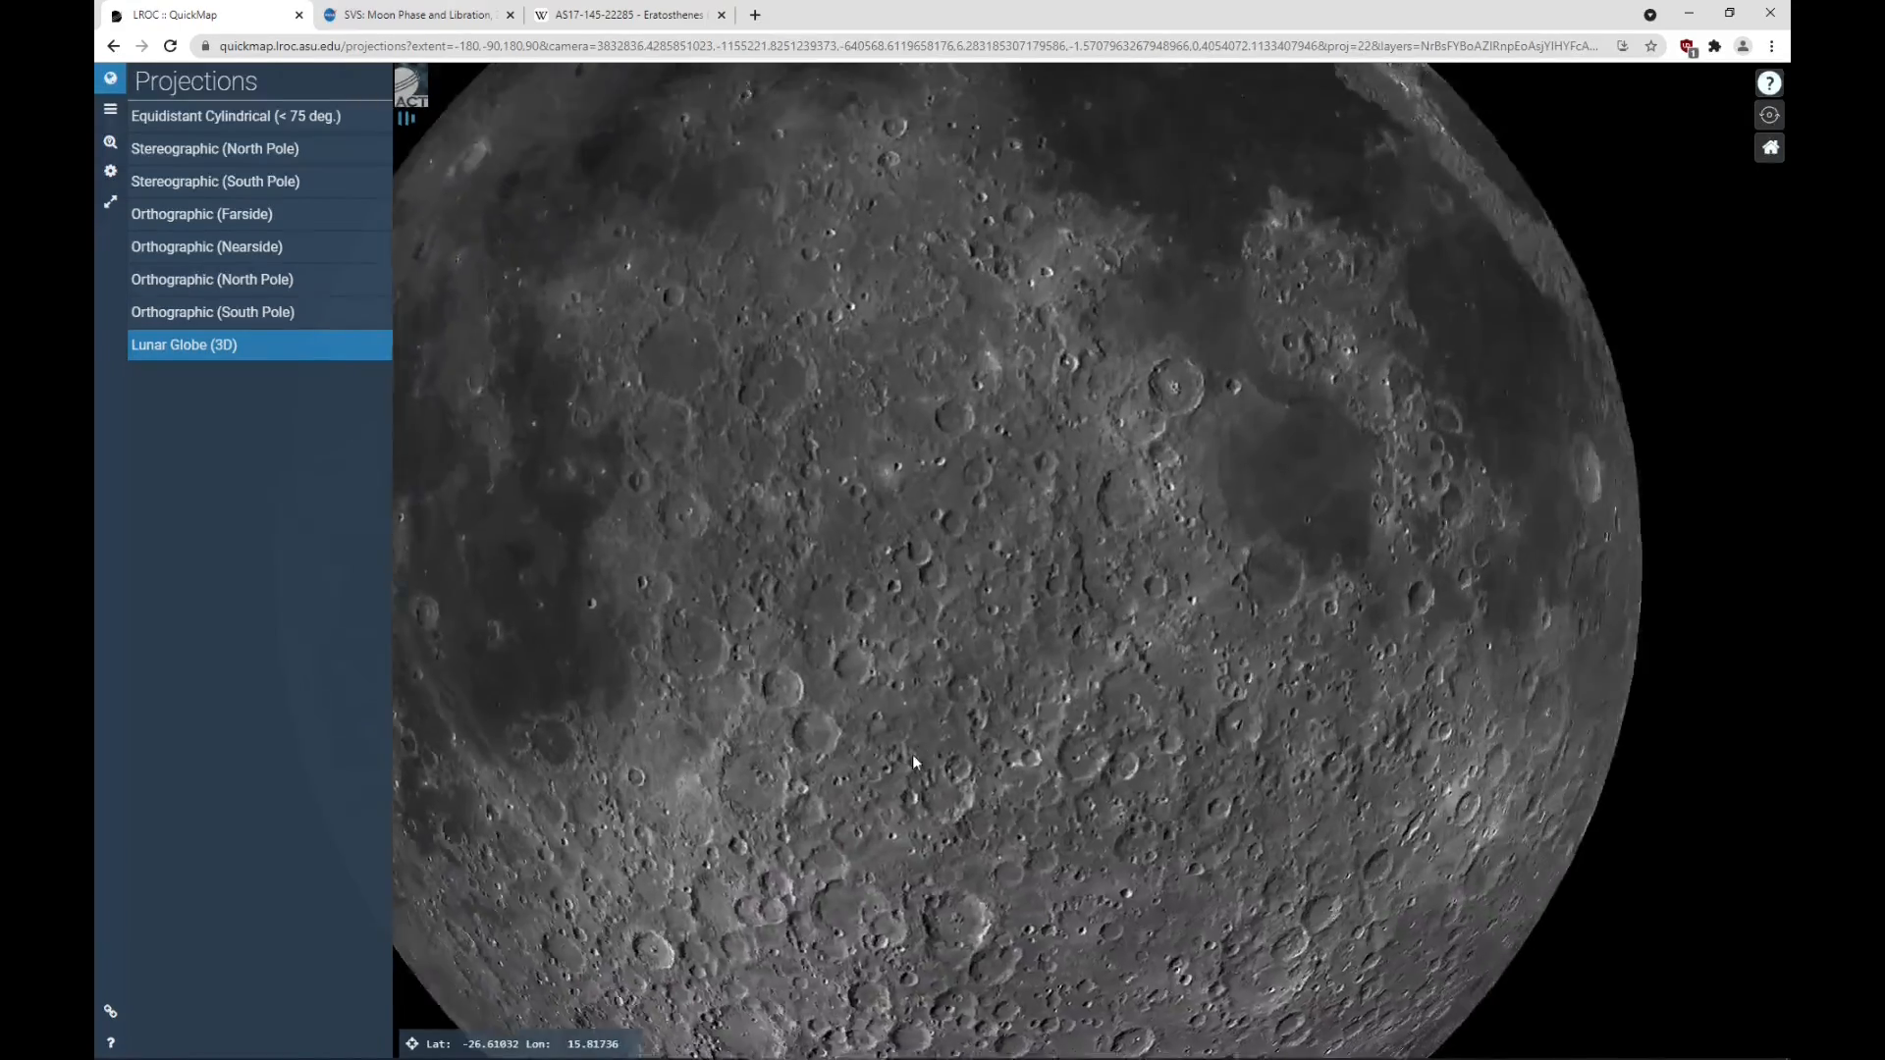
drag(911, 754, 1031, 878)
drag(807, 587, 1151, 599)
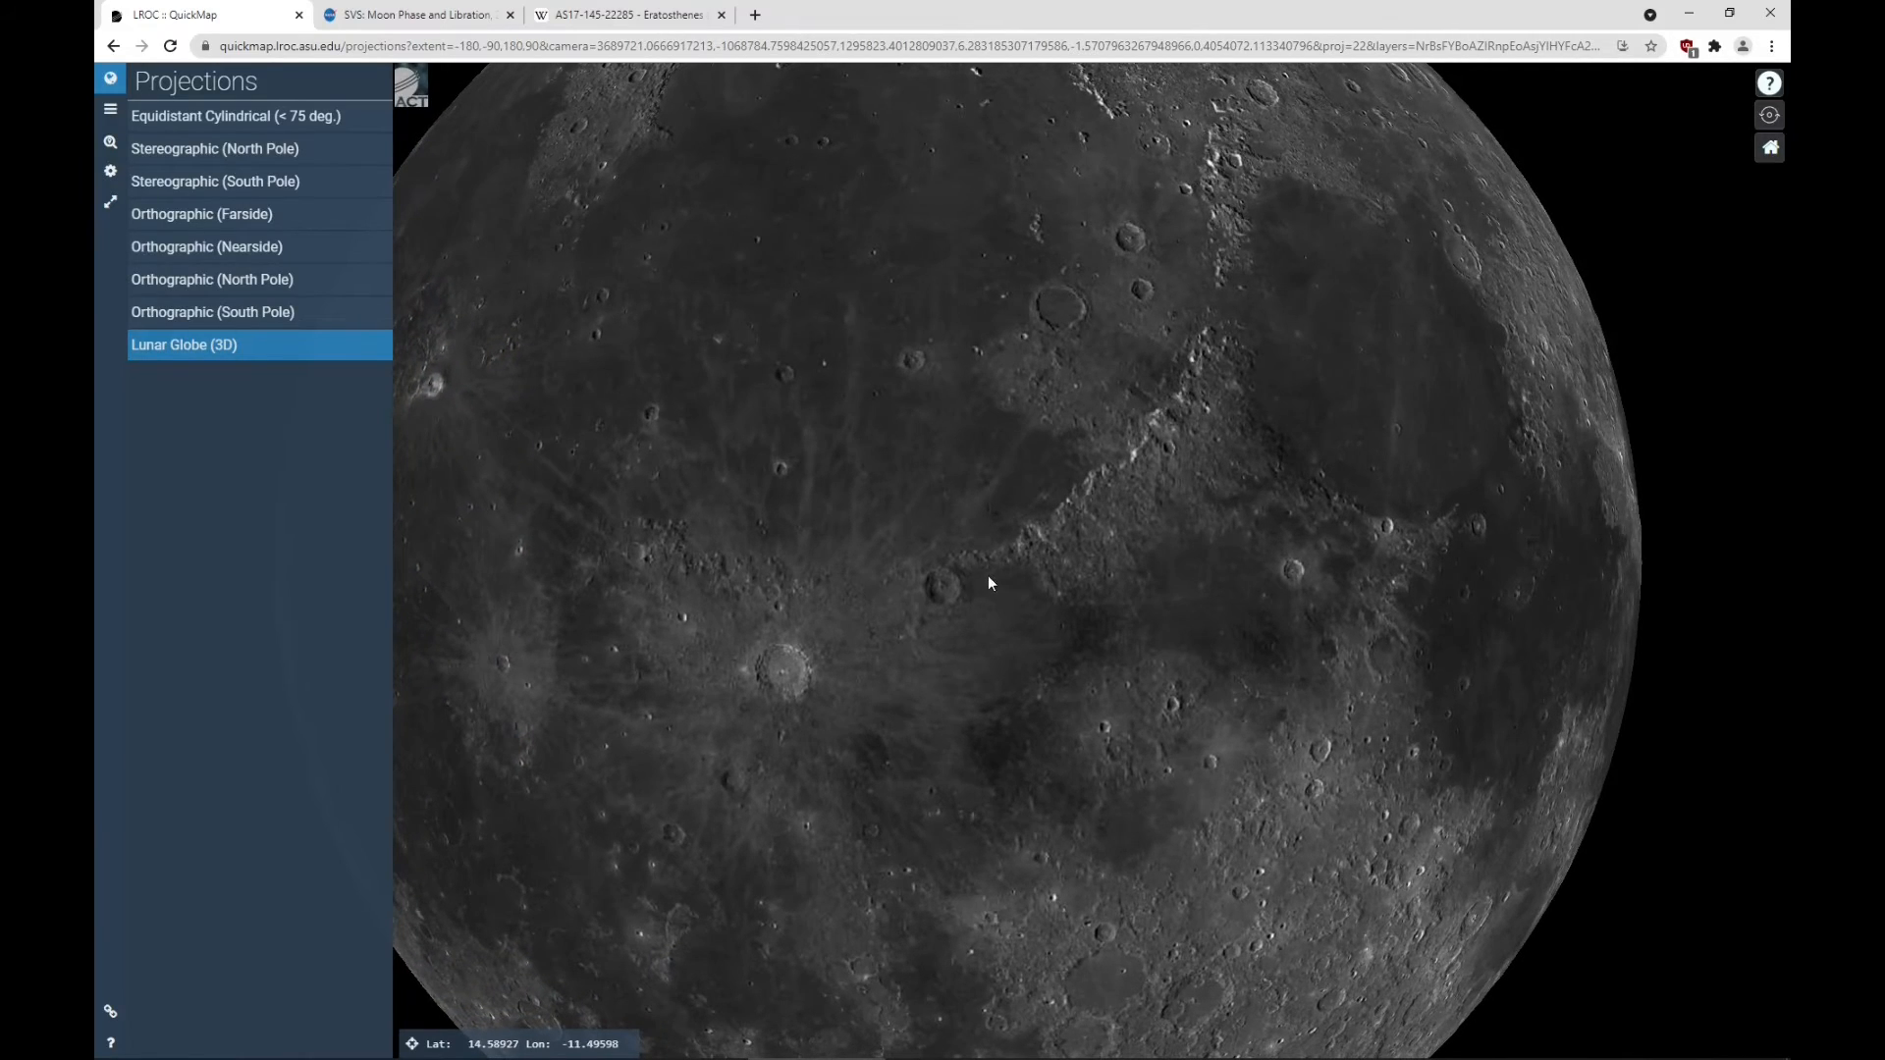
scroll(945, 593, up, 5)
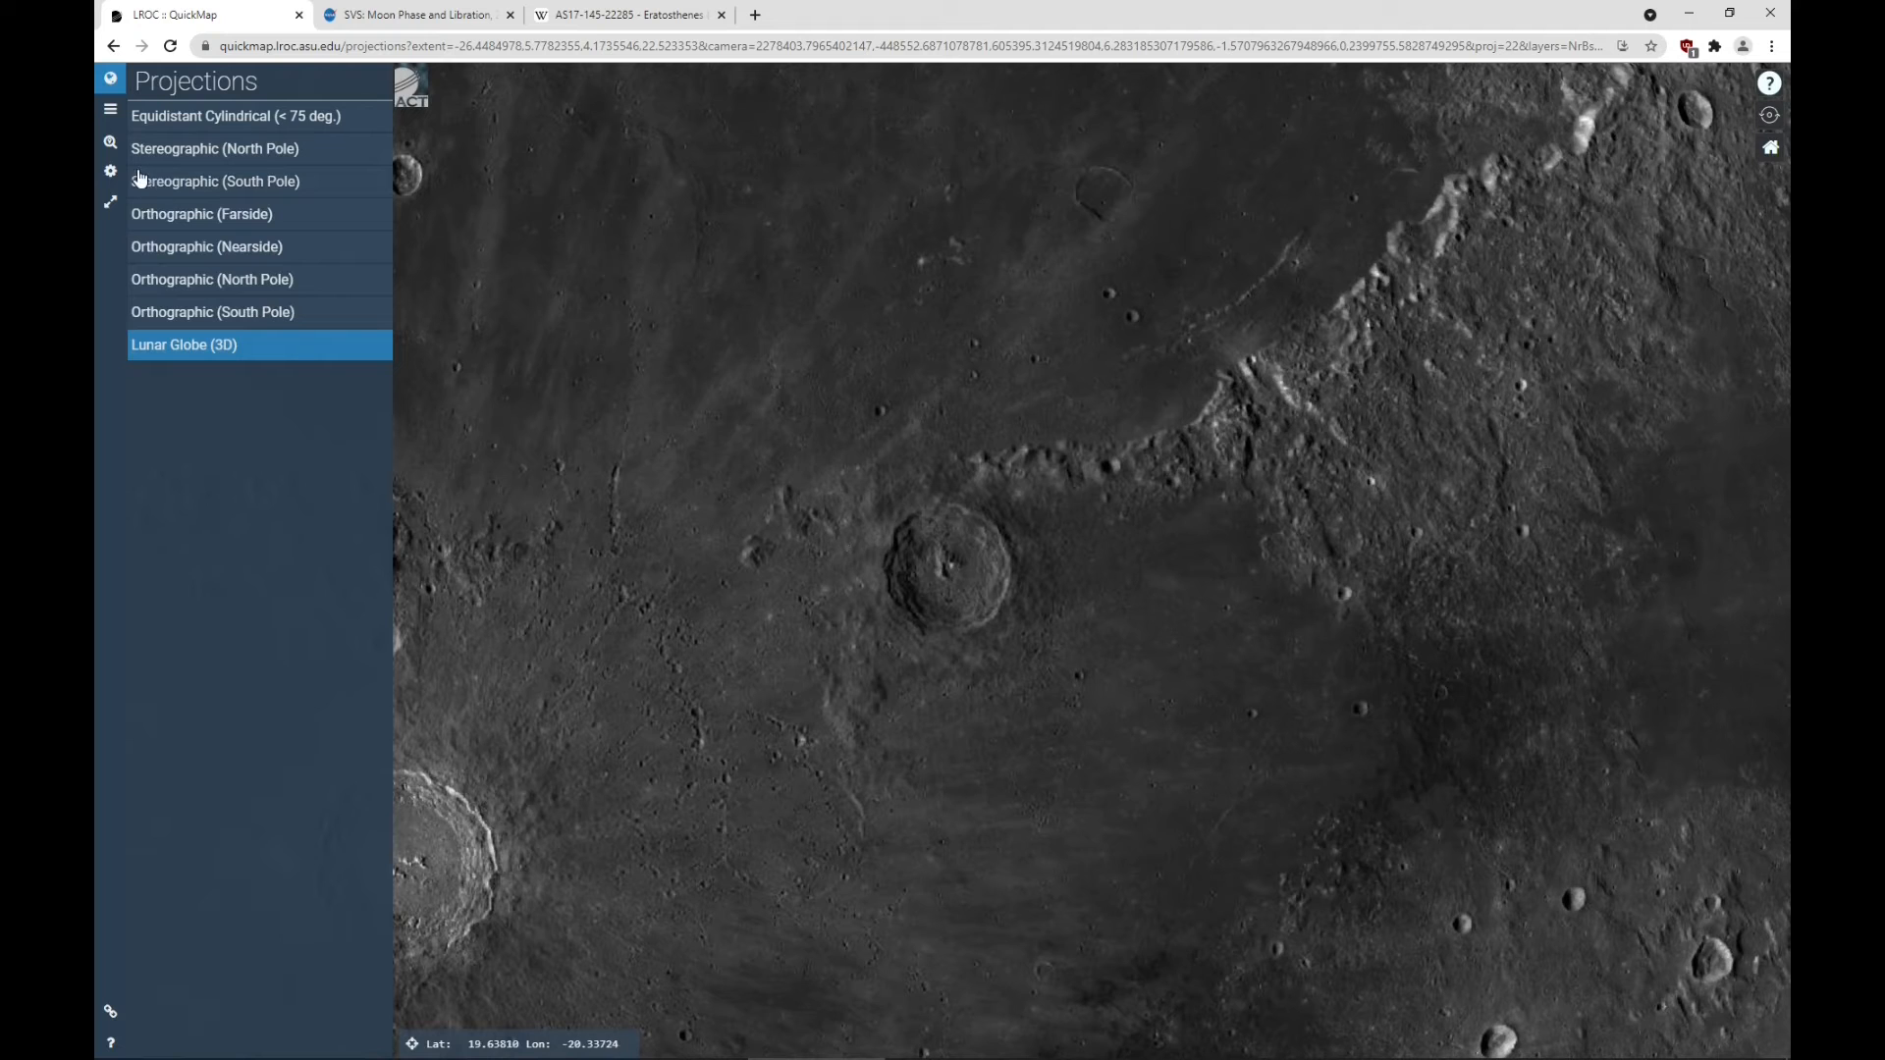
Turn on the Nomenclature overlay for the lunar globe and expand its settings
click(113, 119)
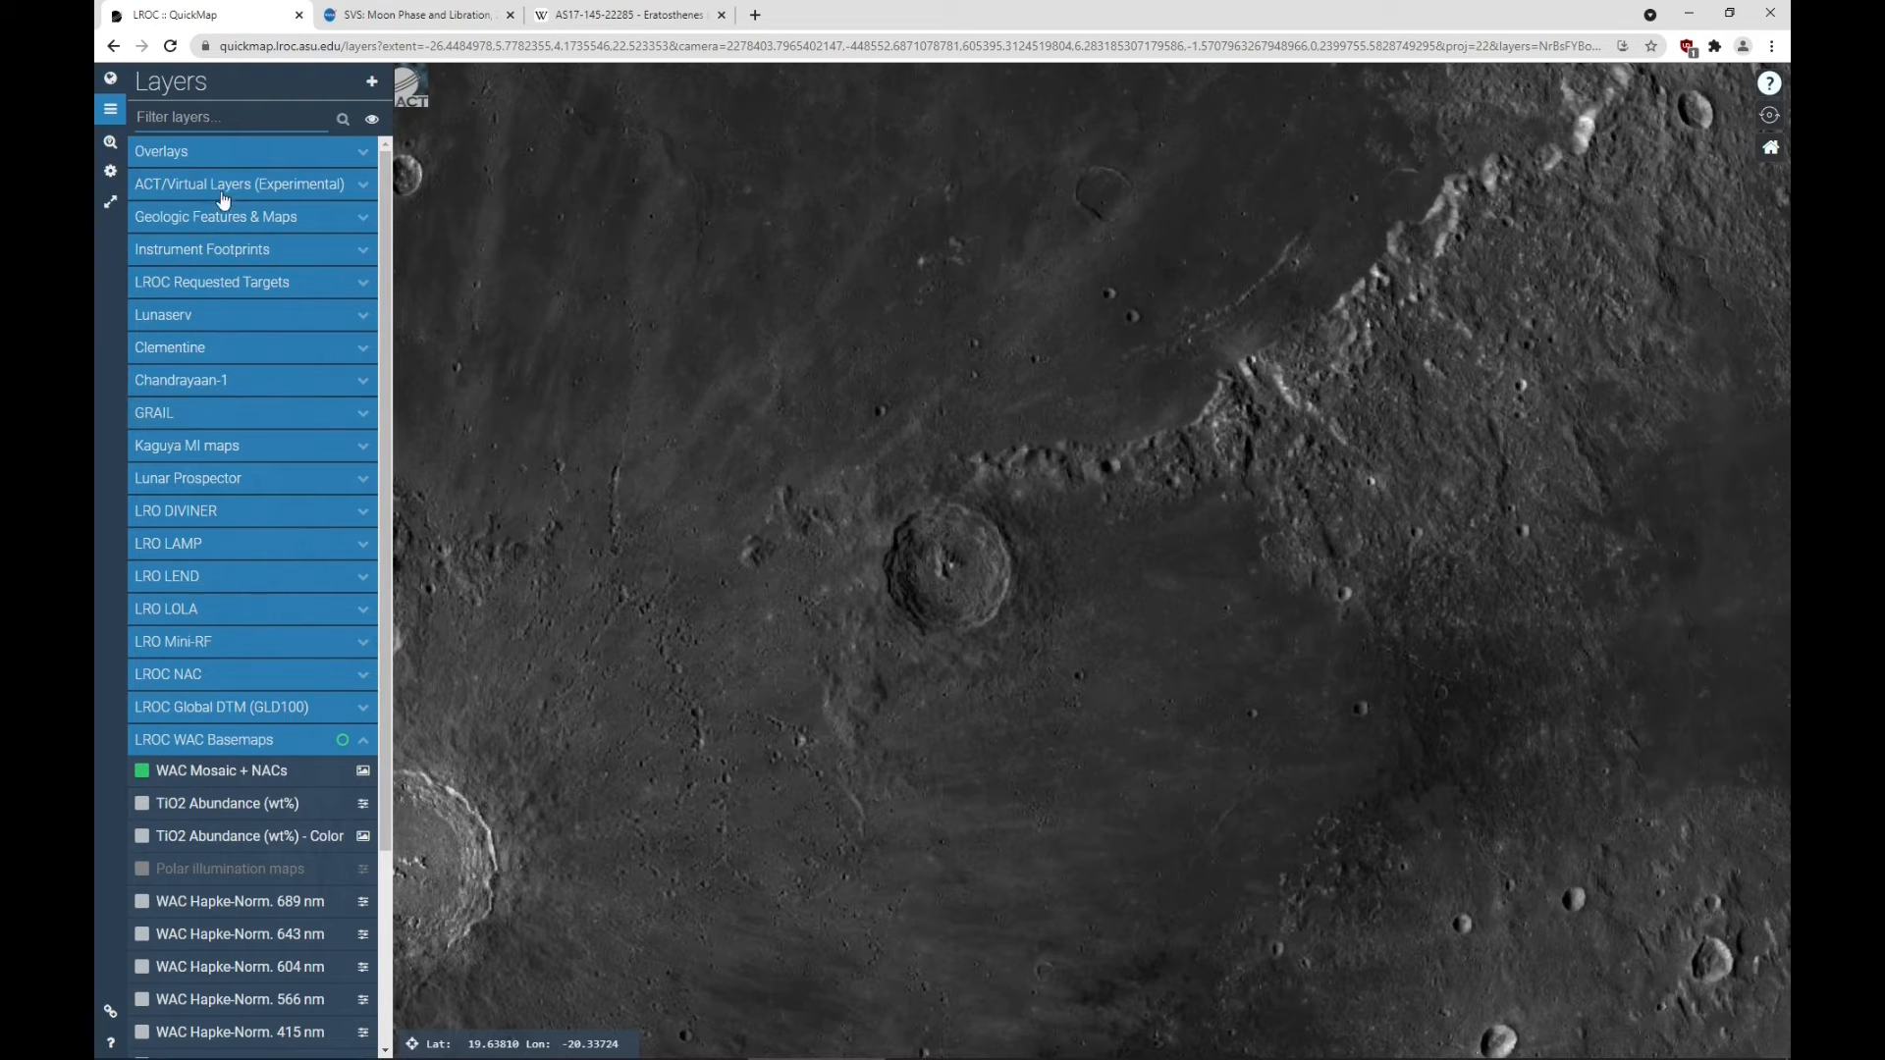
click(255, 159)
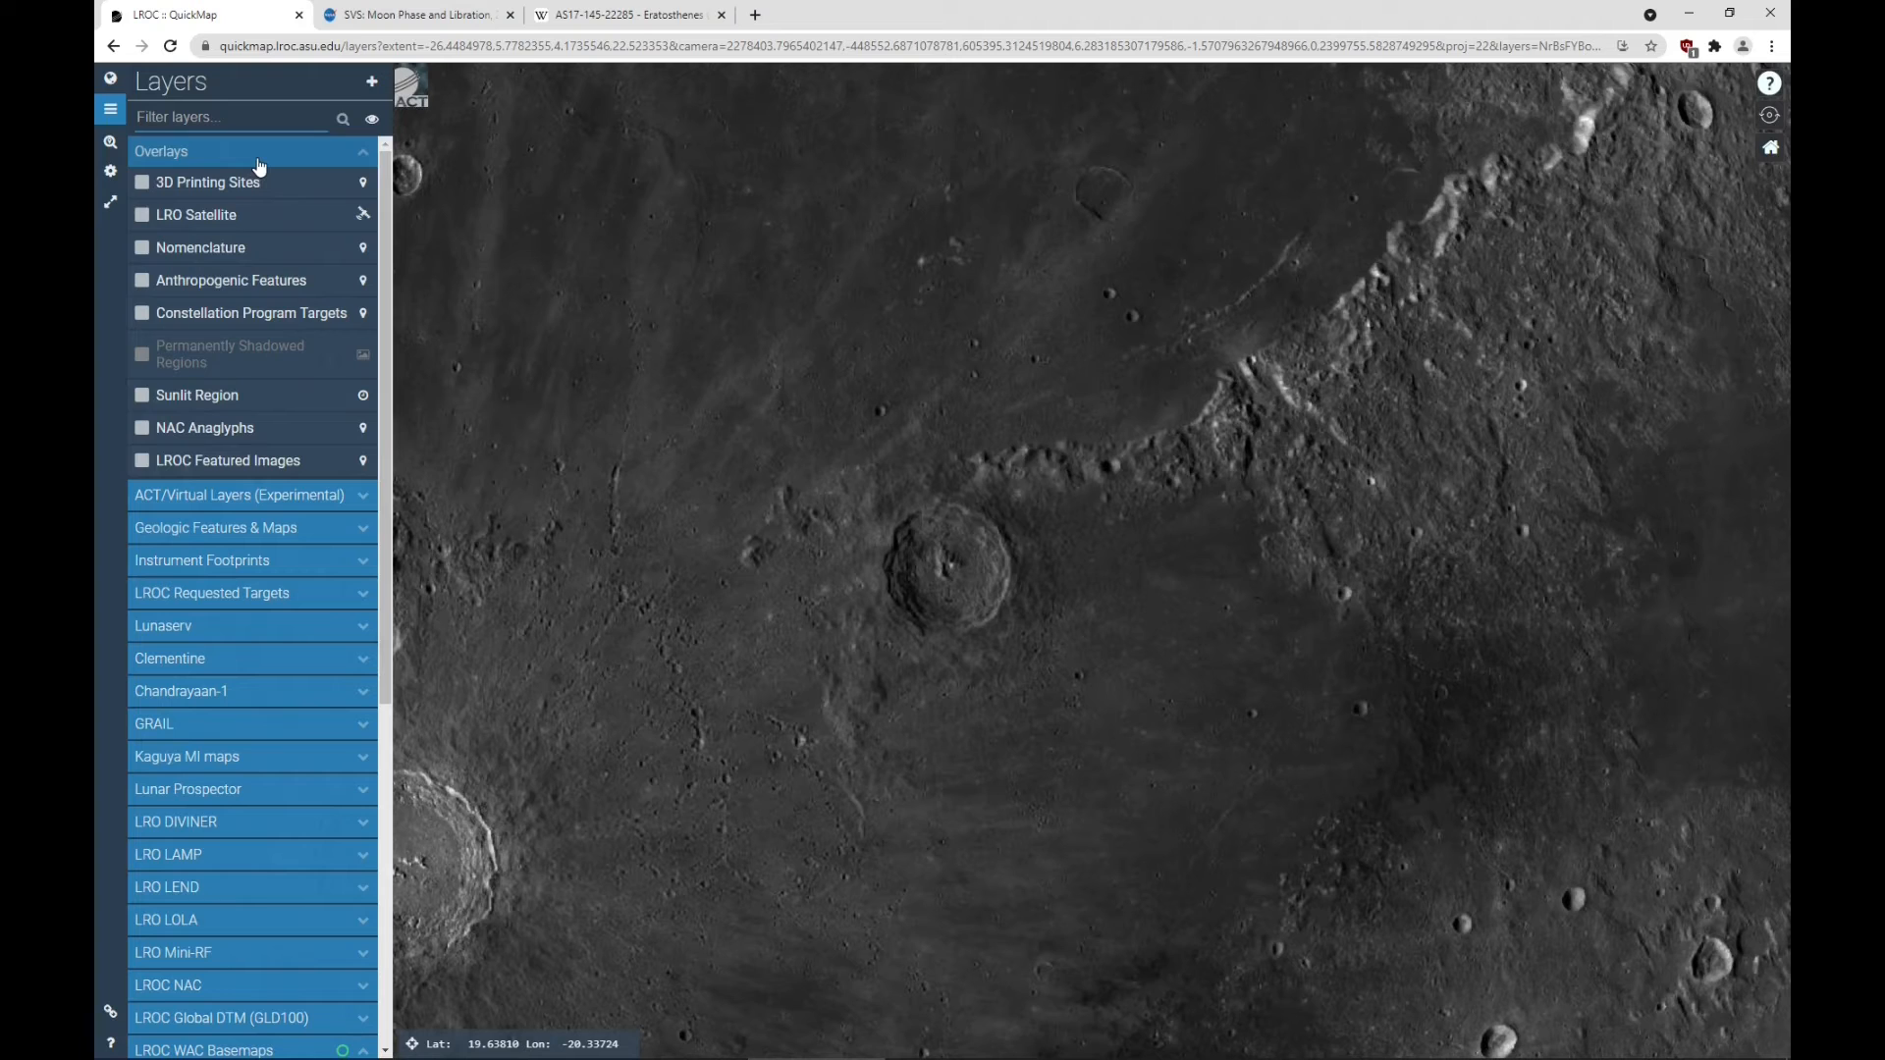
click(143, 250)
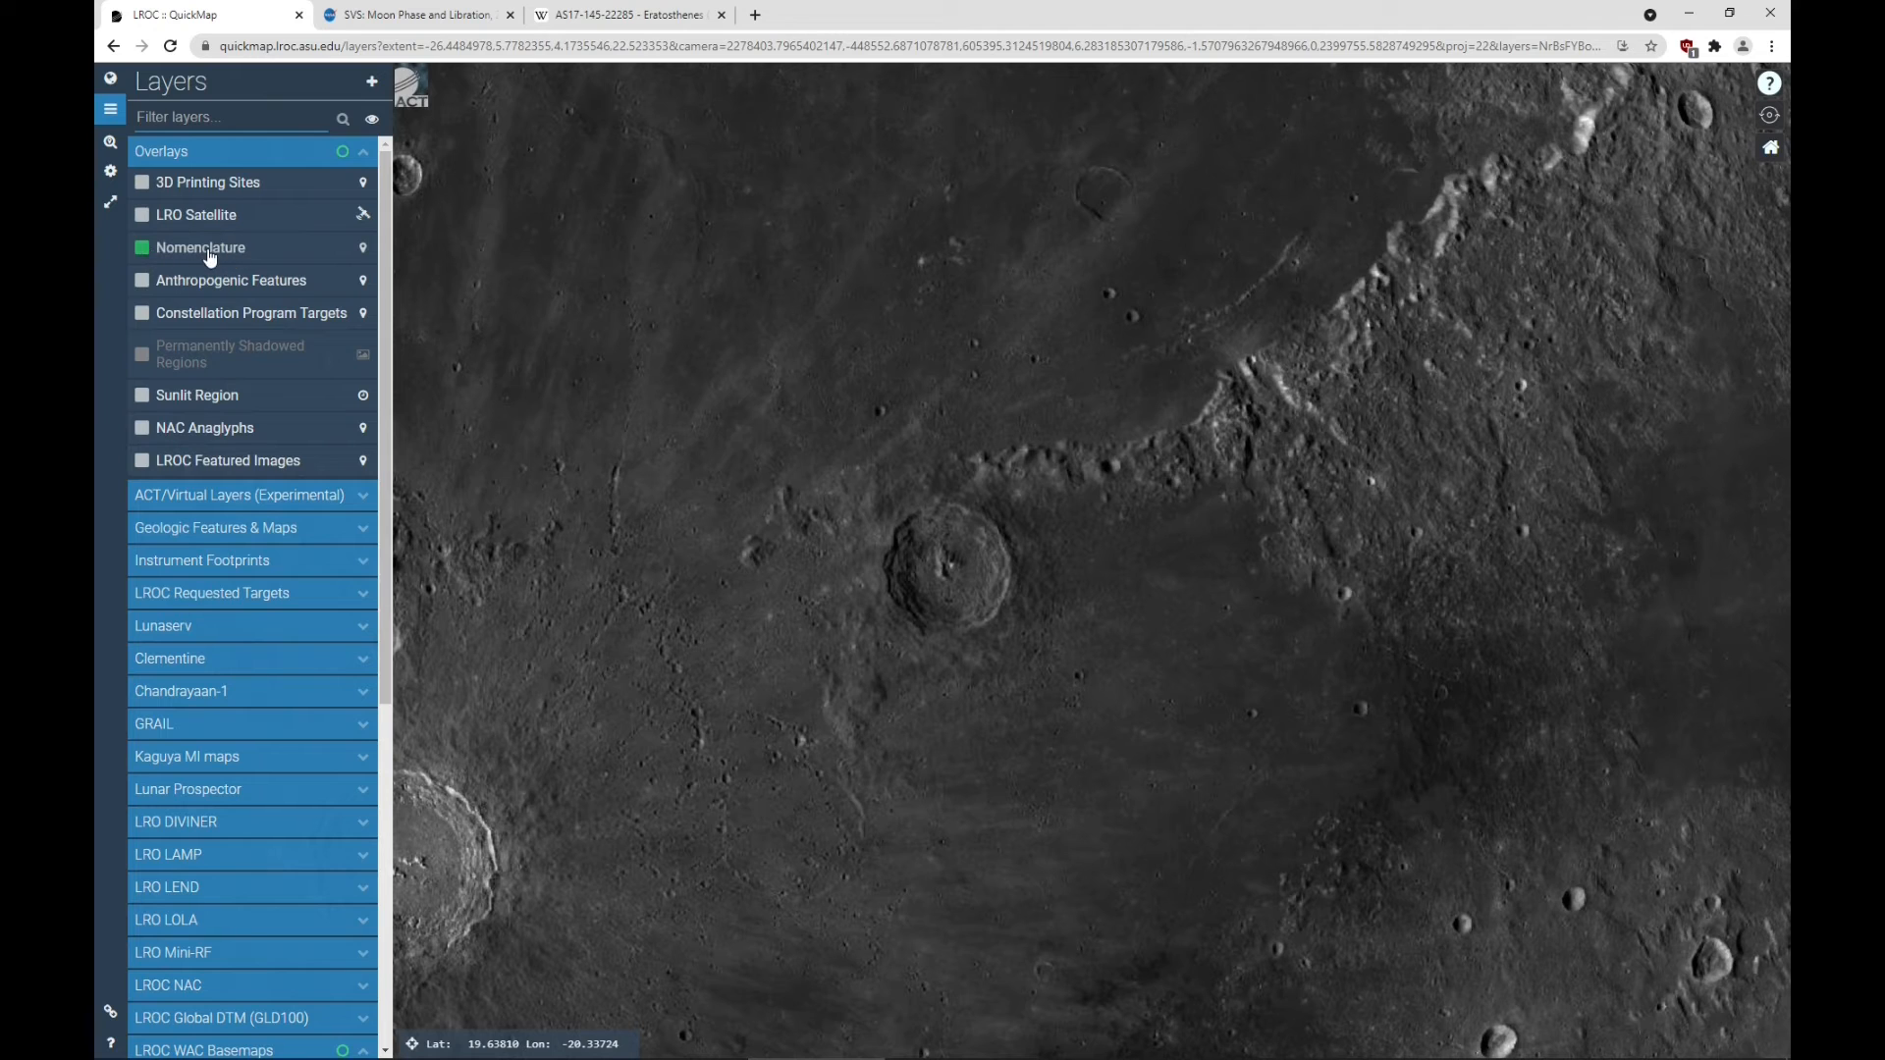
click(246, 257)
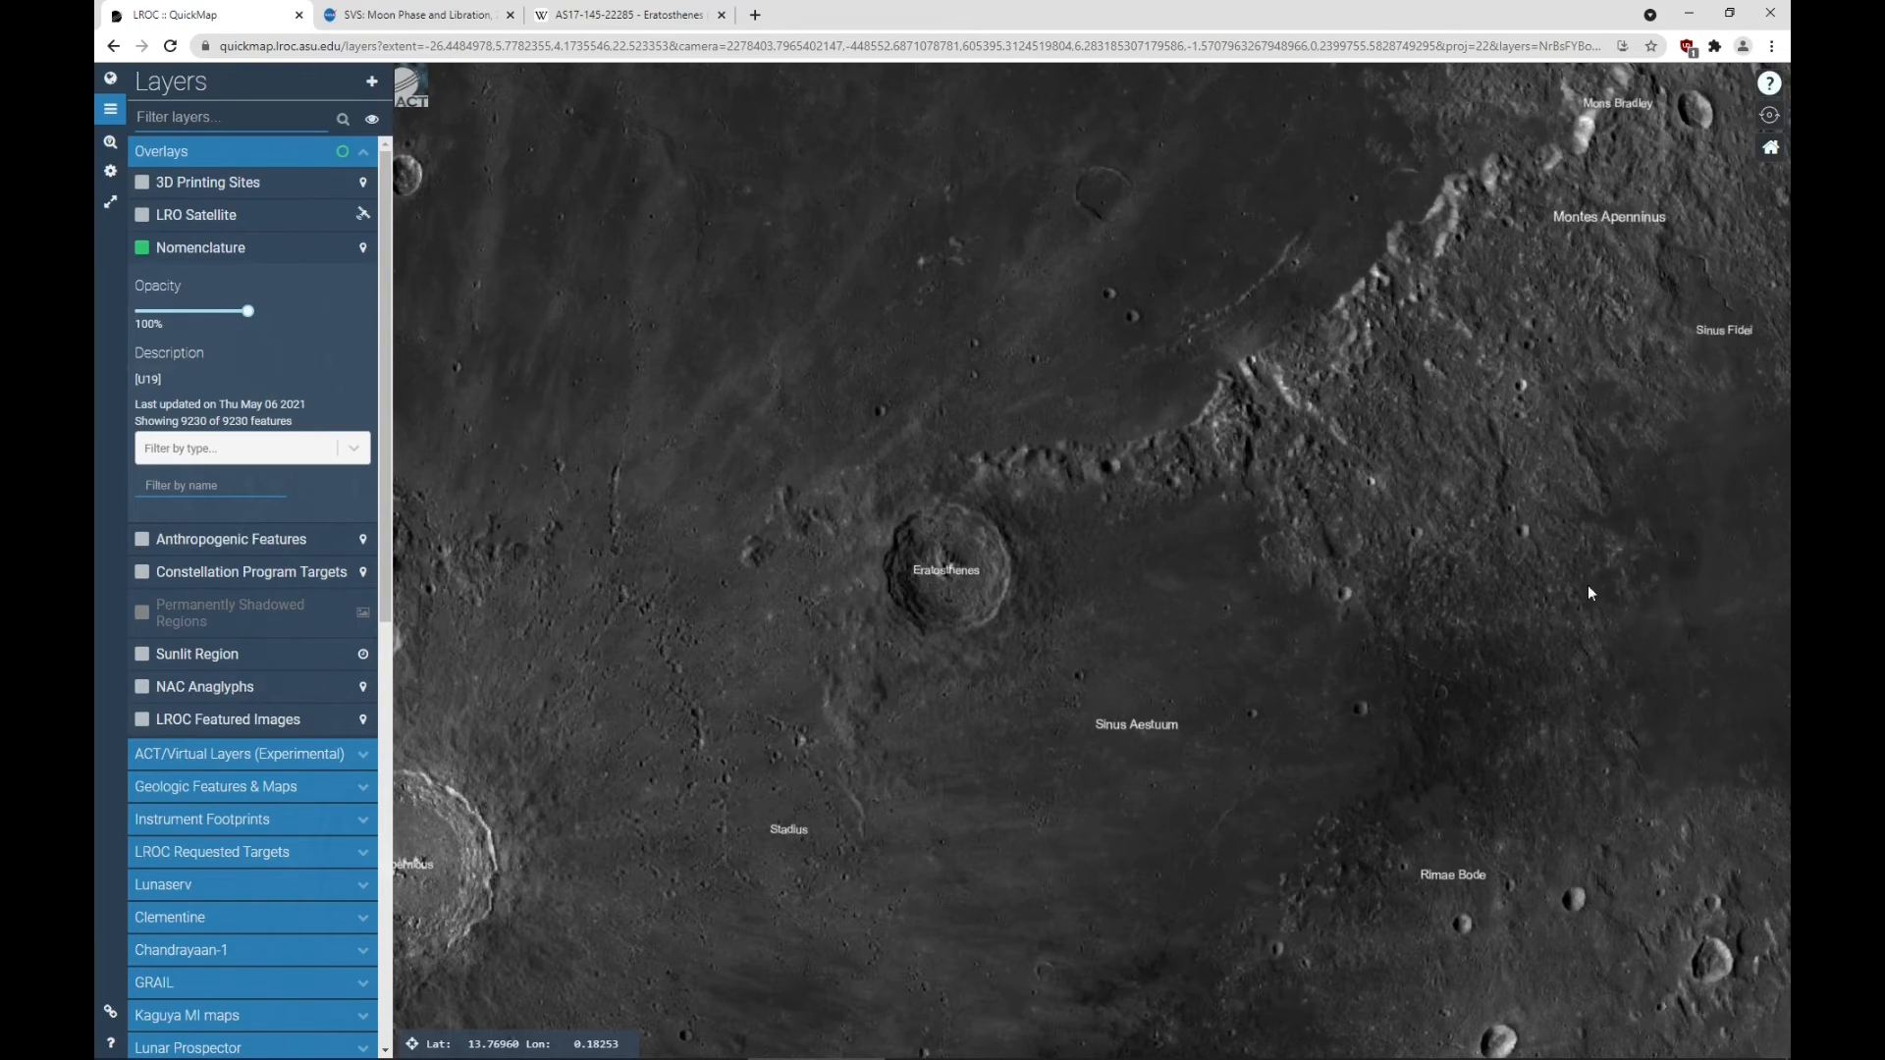
Rotate the labelled globe past Ptolemaeus and Arzachel and zoom in on Rupes Recta beside Thebit crater
scroll(1300, 678, down, 4)
drag(1346, 895, 1129, 504)
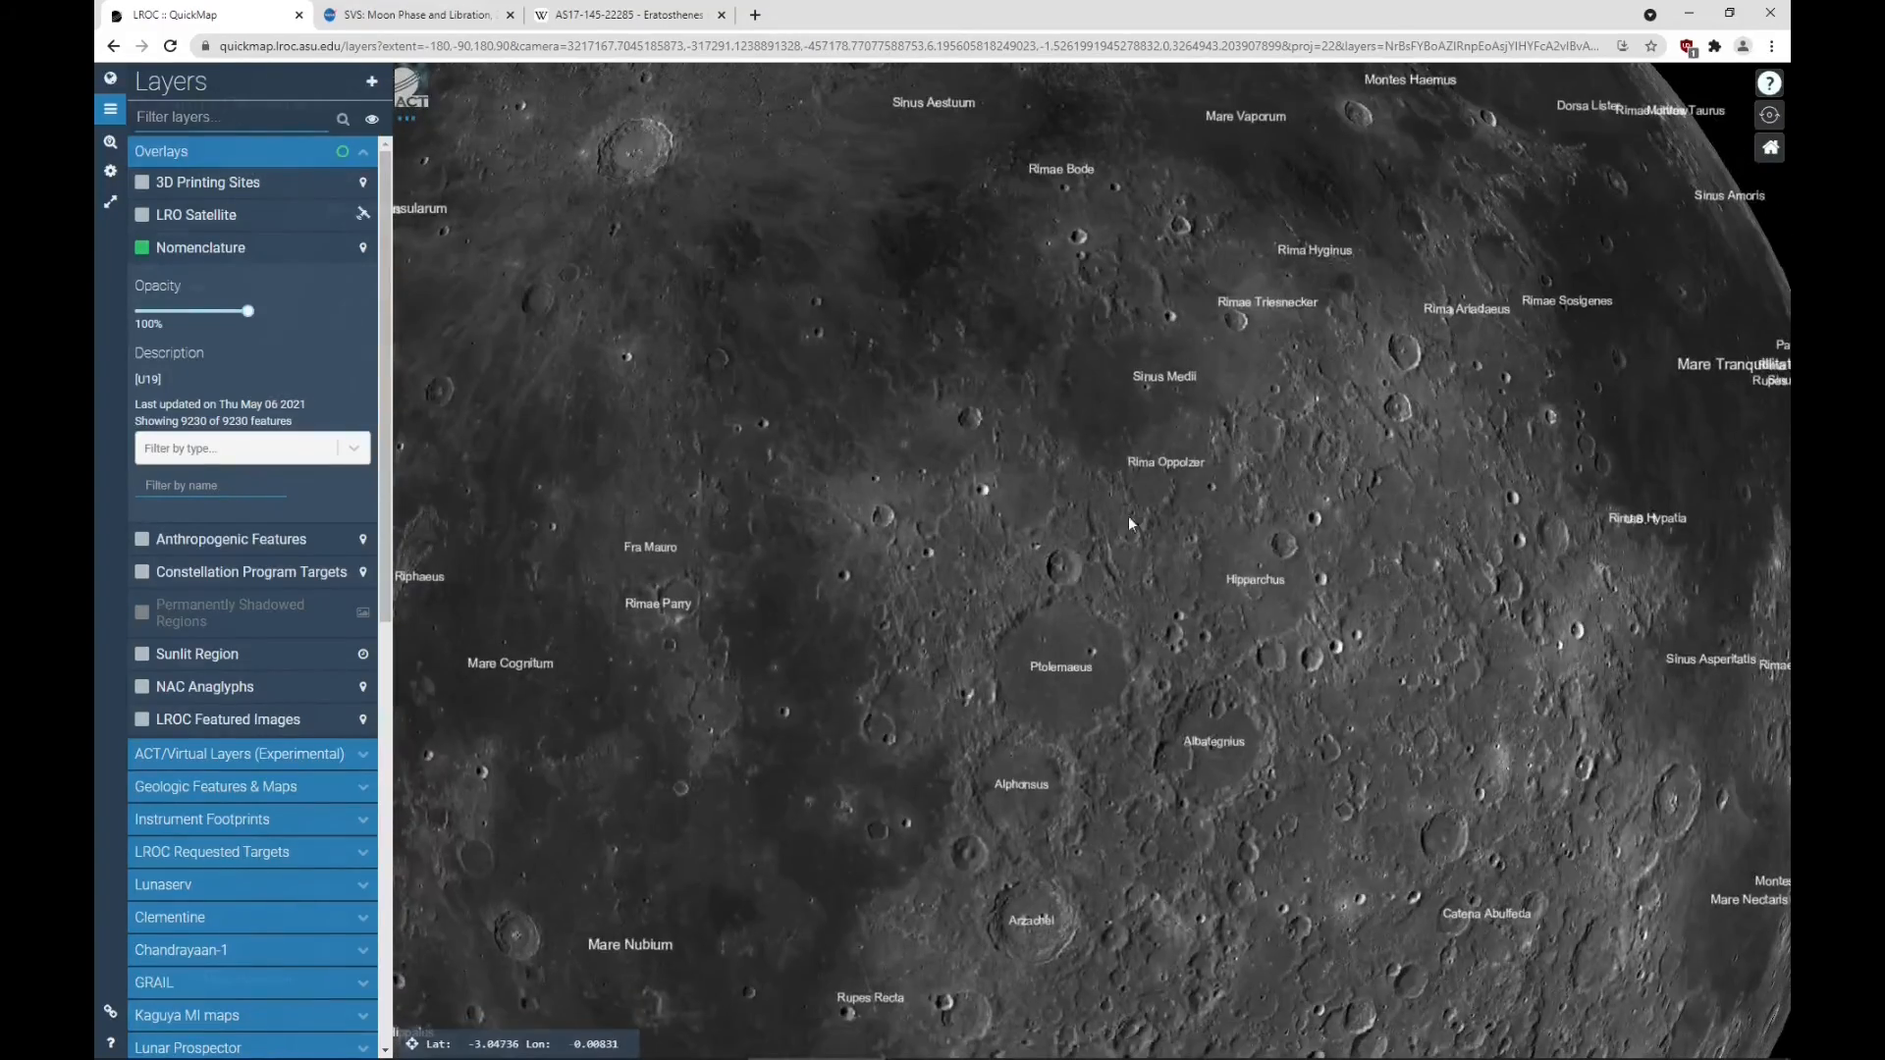
drag(1086, 744, 1123, 492)
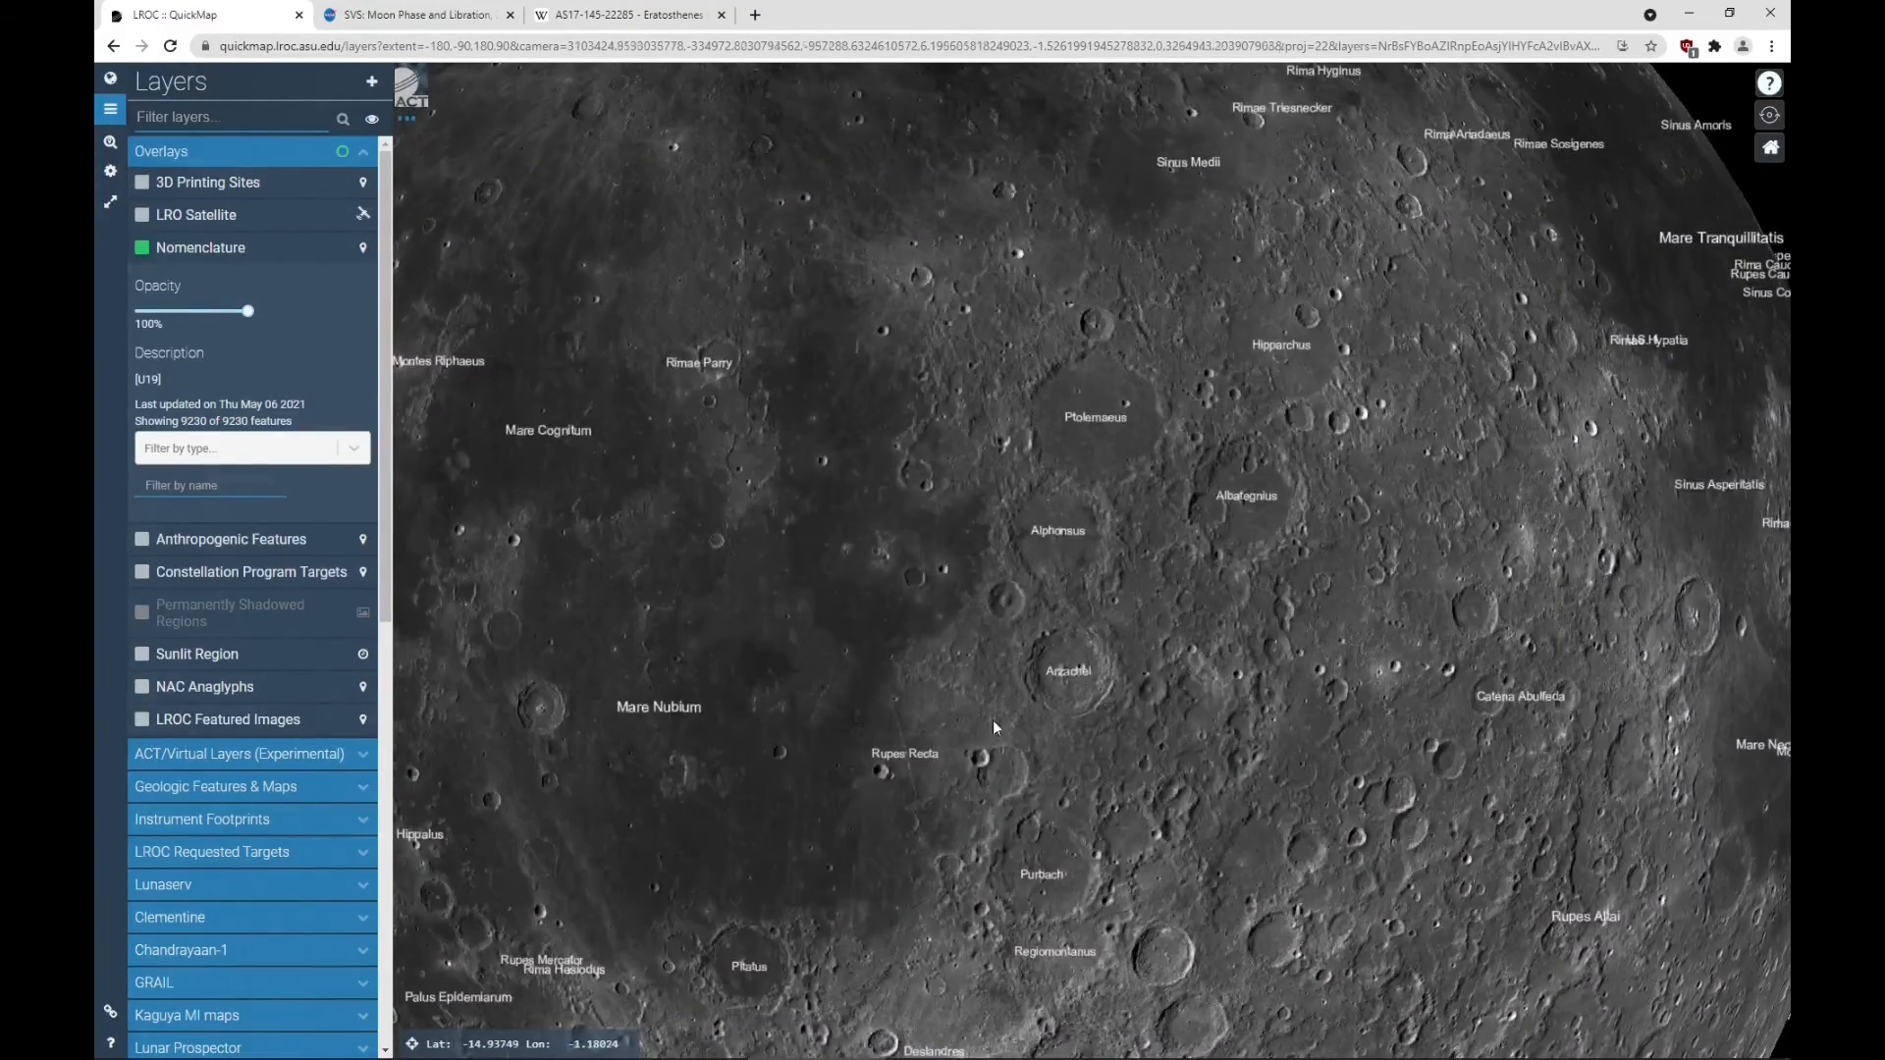
drag(996, 724, 1092, 622)
scroll(997, 675, down, 5)
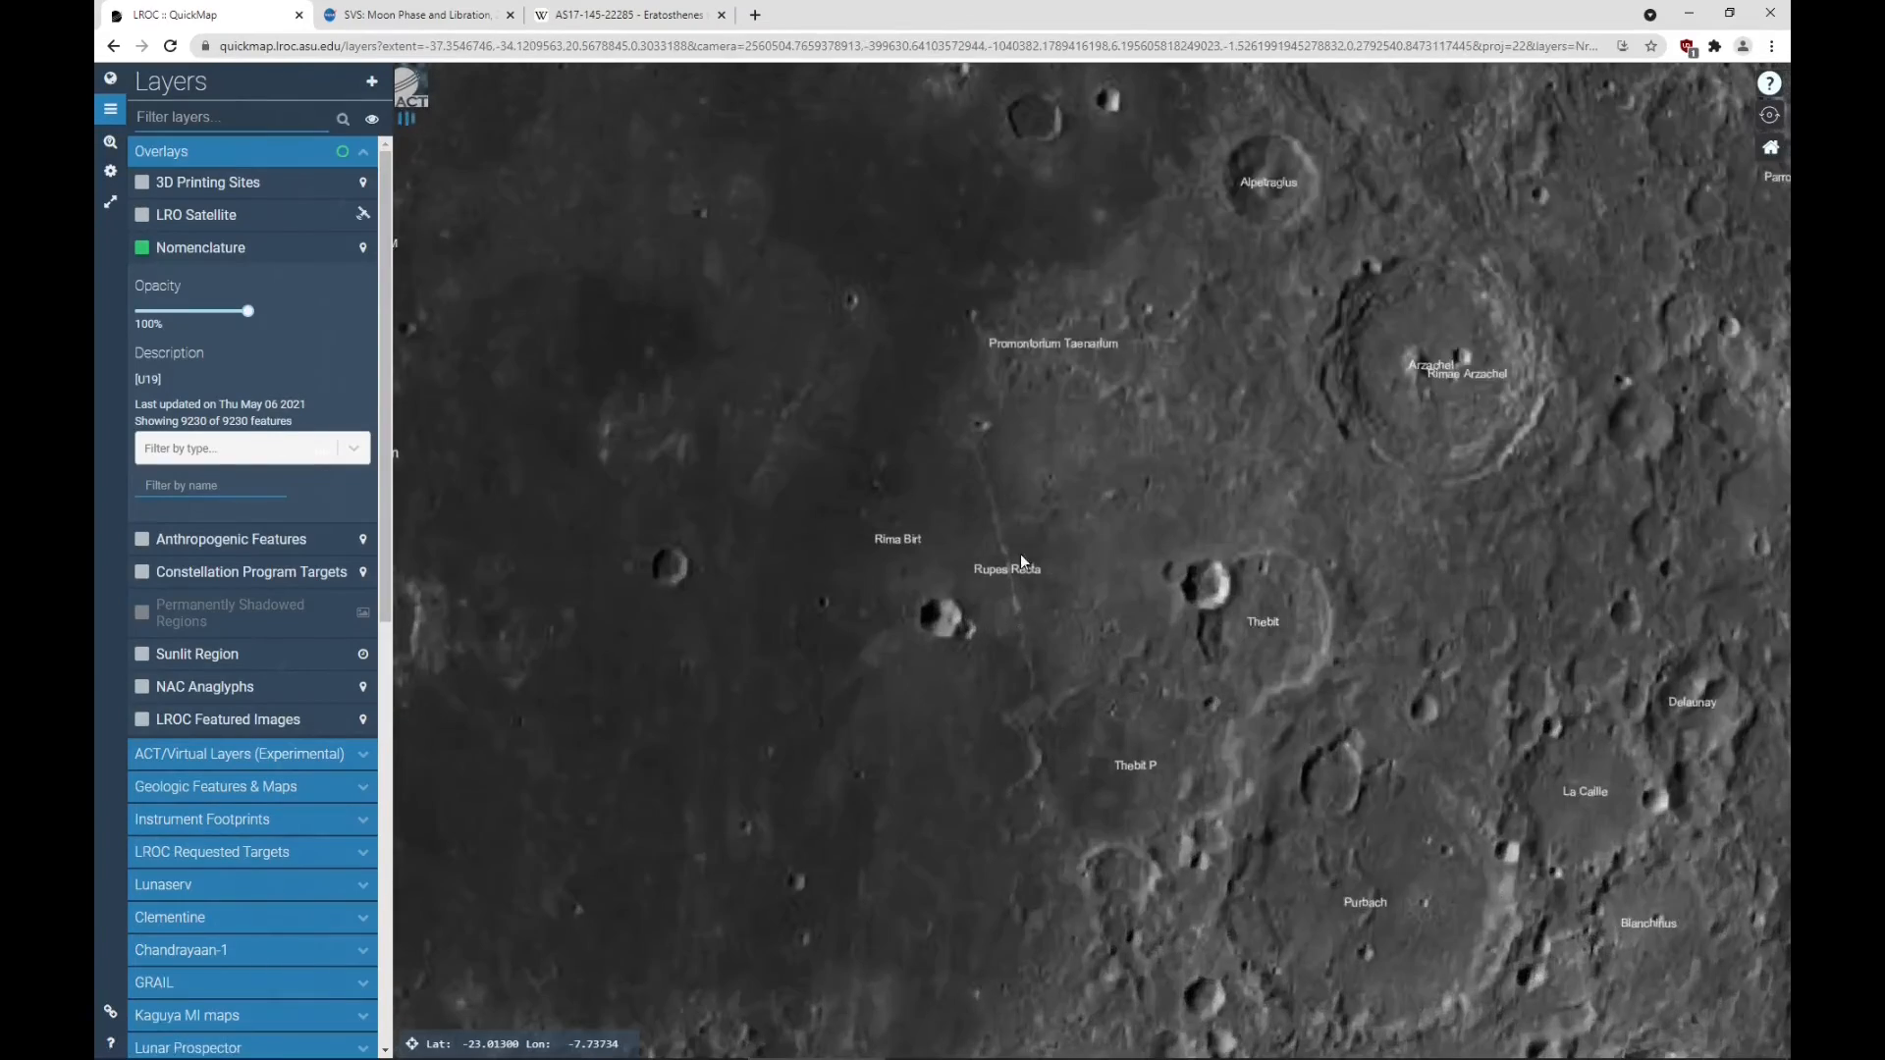
Switch to the Moon photo in IrfanView and examine the craters along its southern edge
scroll(1011, 579, down, 3)
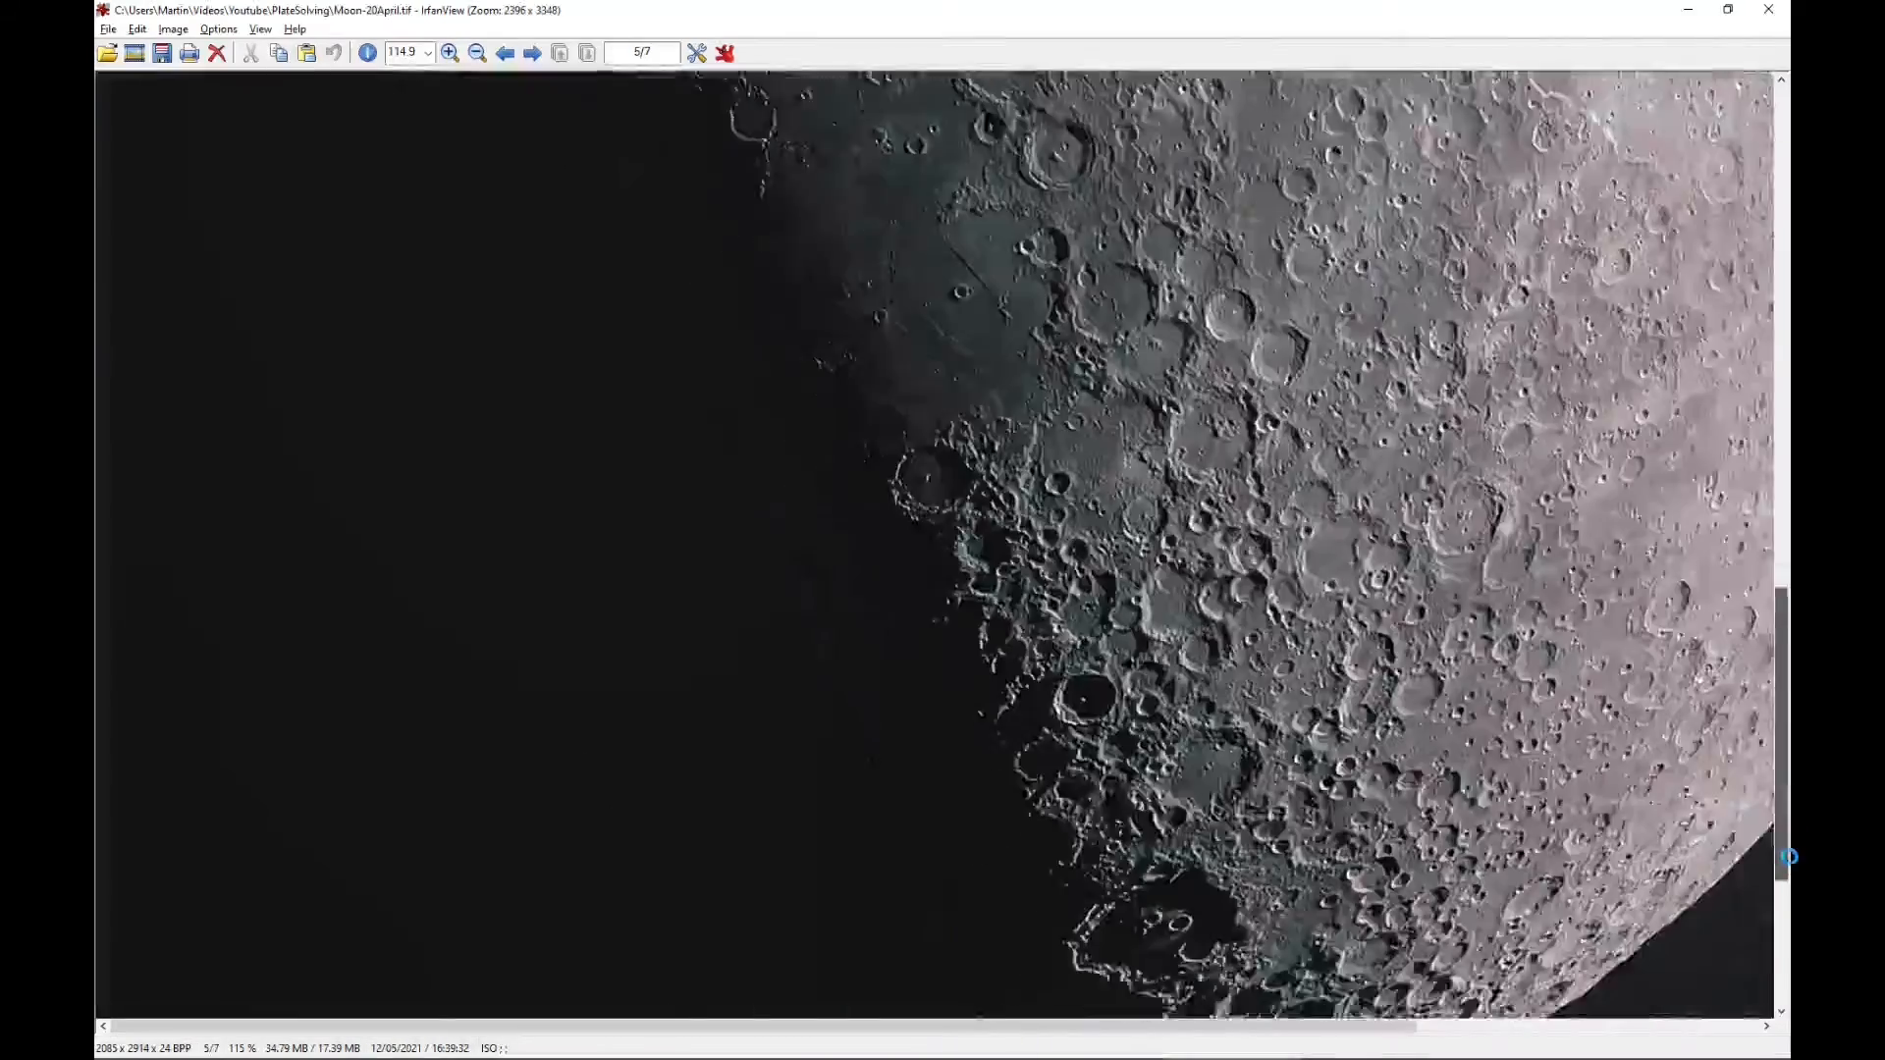
scroll(1348, 1034, down, 5)
drag(1036, 1027, 1249, 1026)
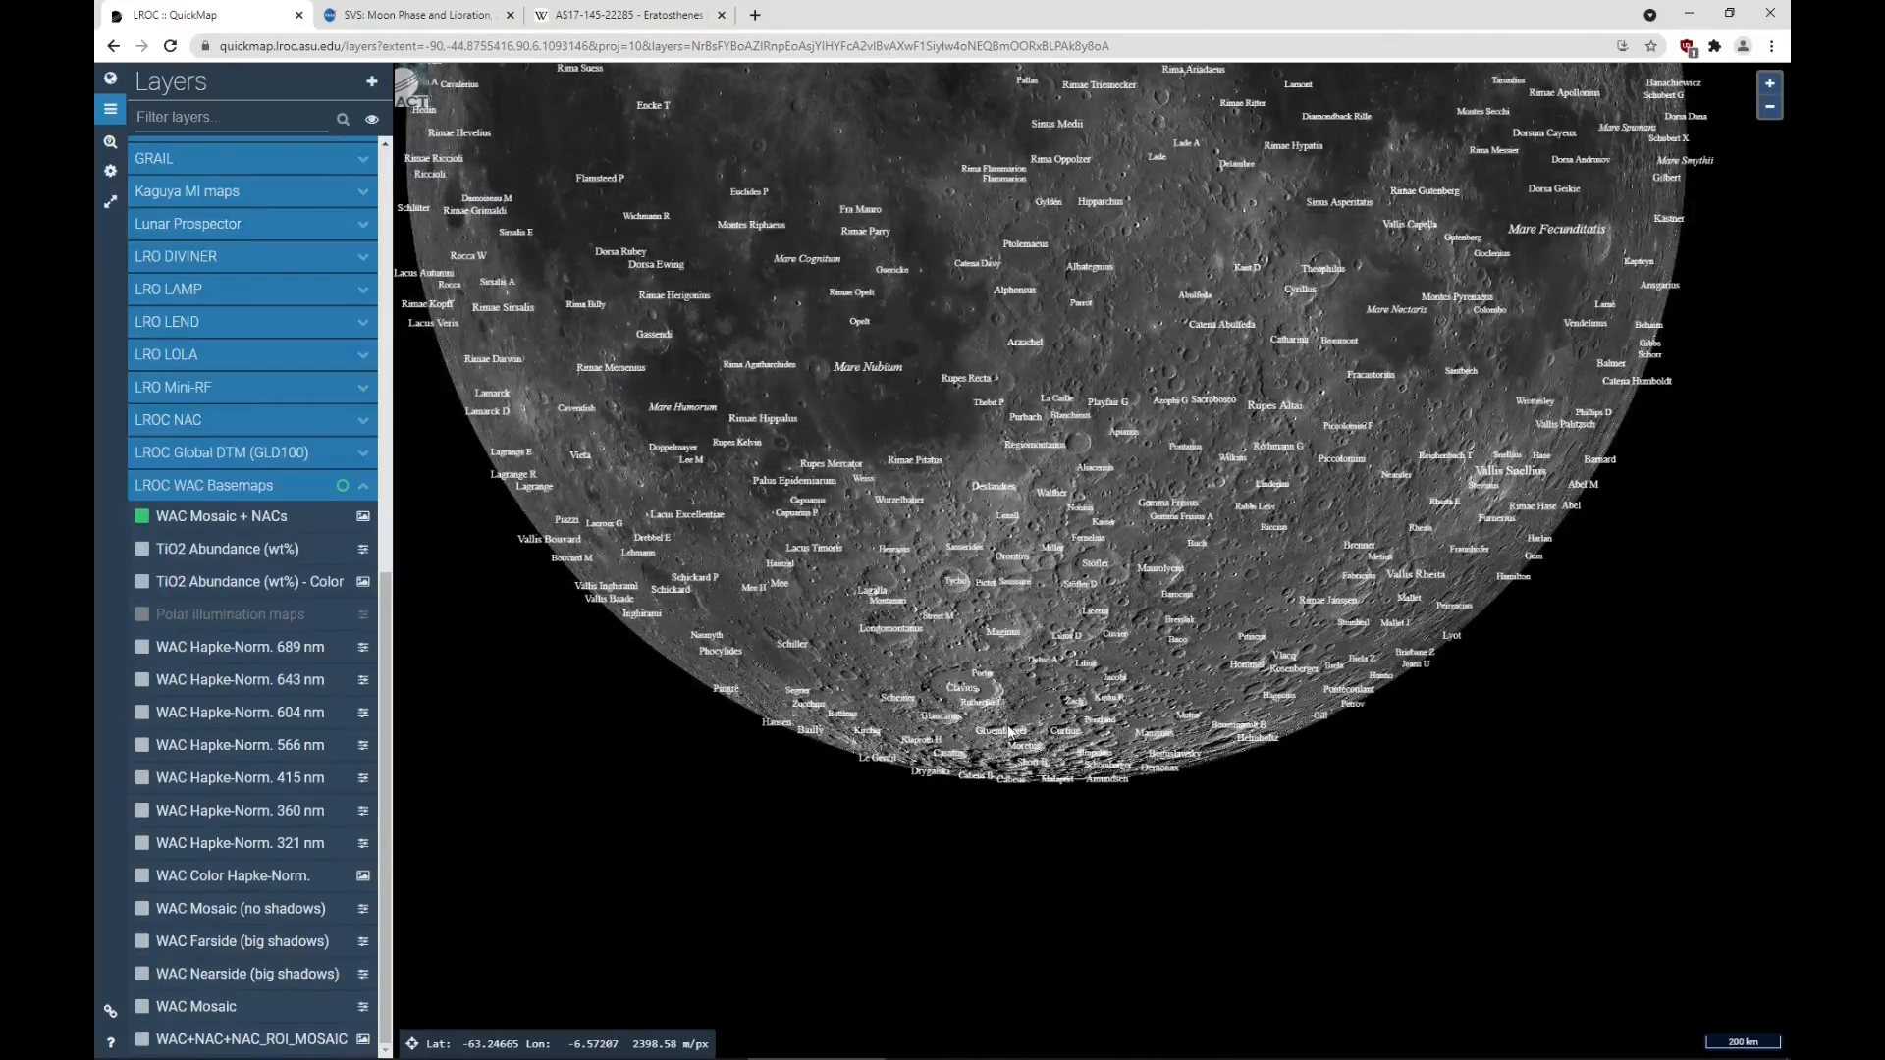
Zoom the QuickMap nearside map in on the Clavius region and switch the basemap to WAC Nearside (big shadows)
drag(987, 764, 1016, 717)
scroll(1016, 717, up, 3)
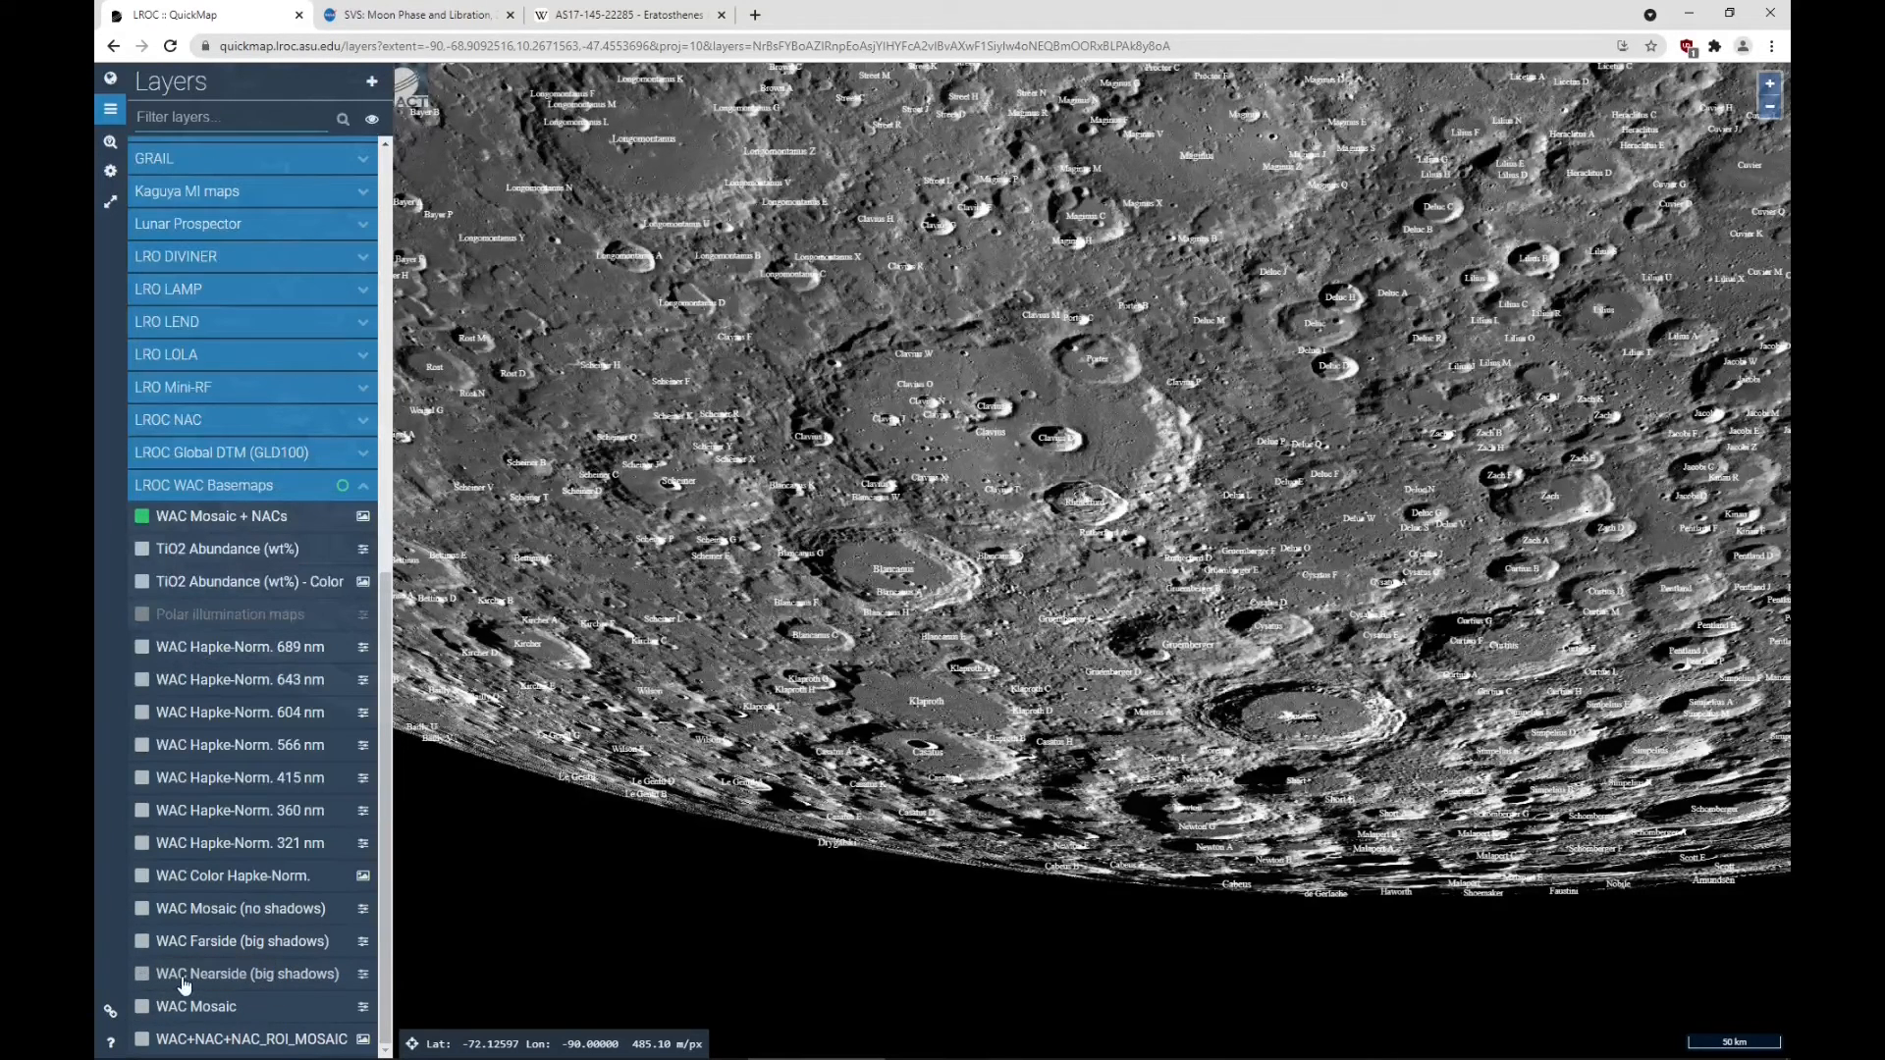
click(142, 975)
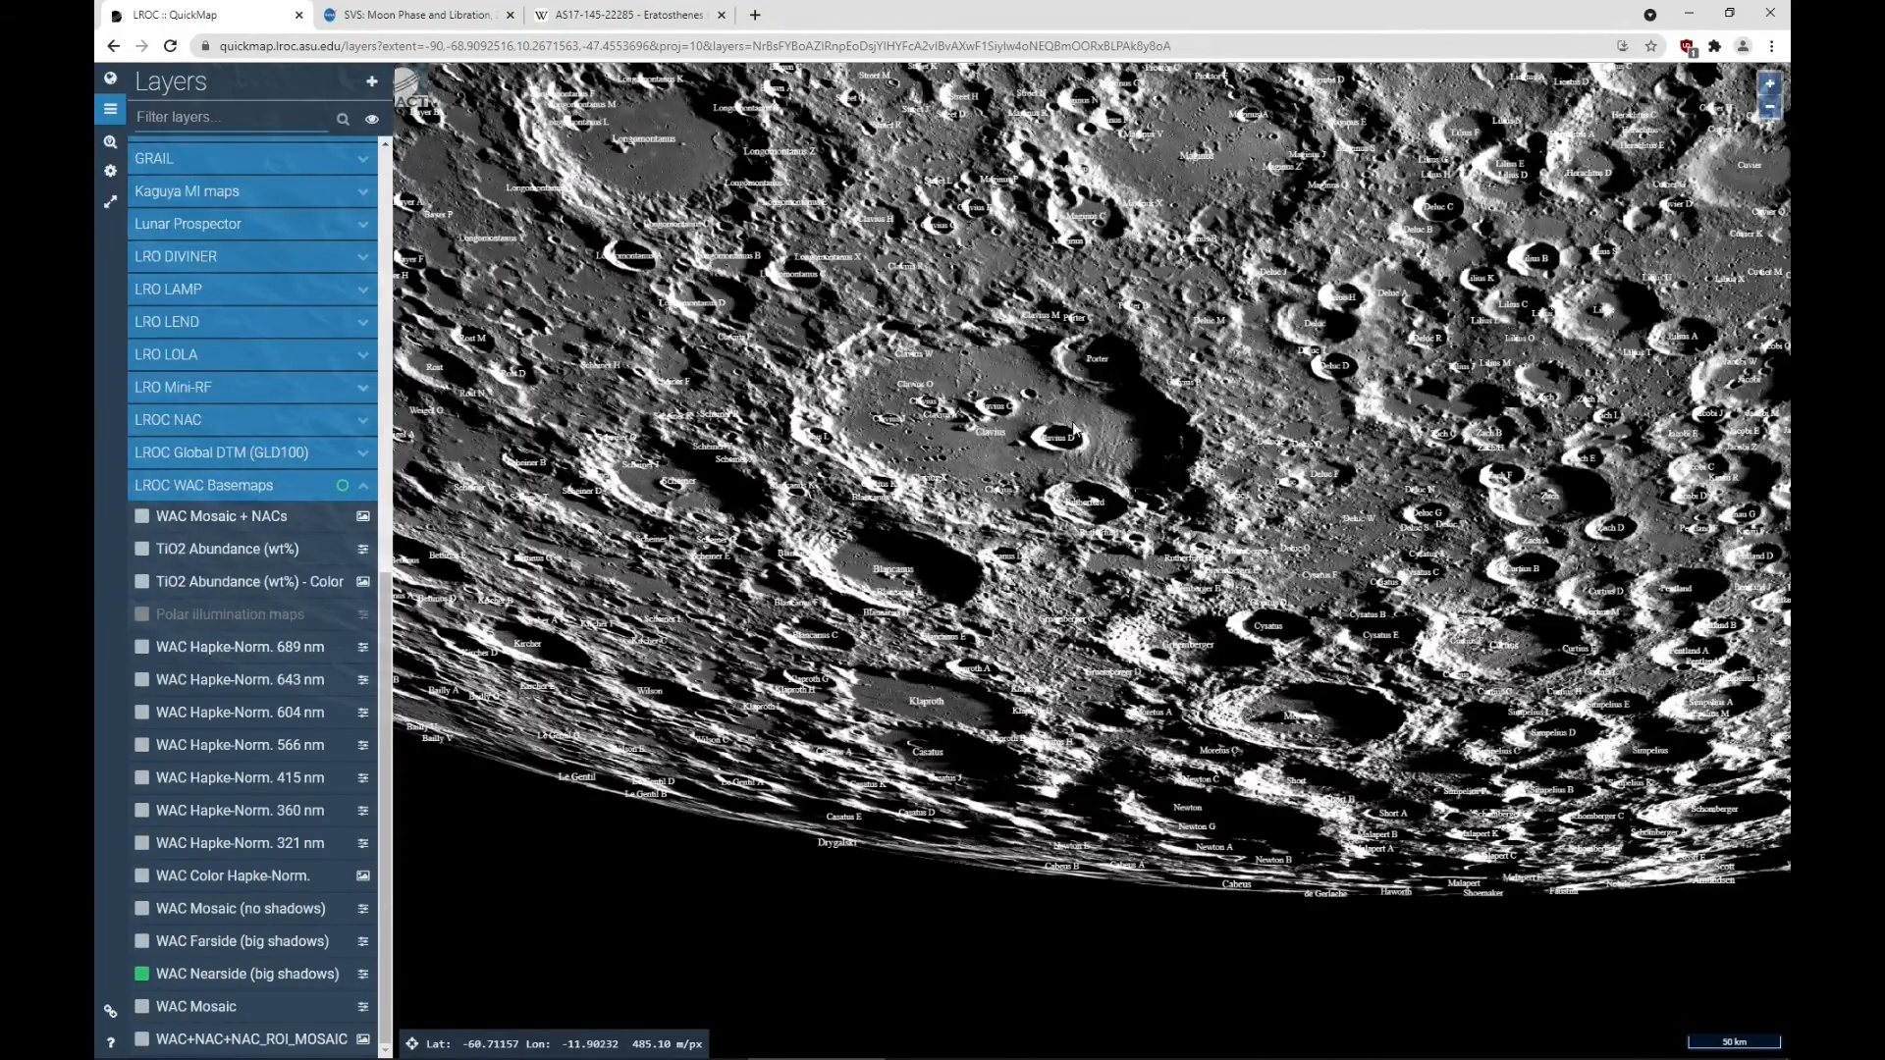
Compare the shadowed map with the Moon photo and look up the nomenclature details of the craters Moretus and Short
key(alt+Tab)
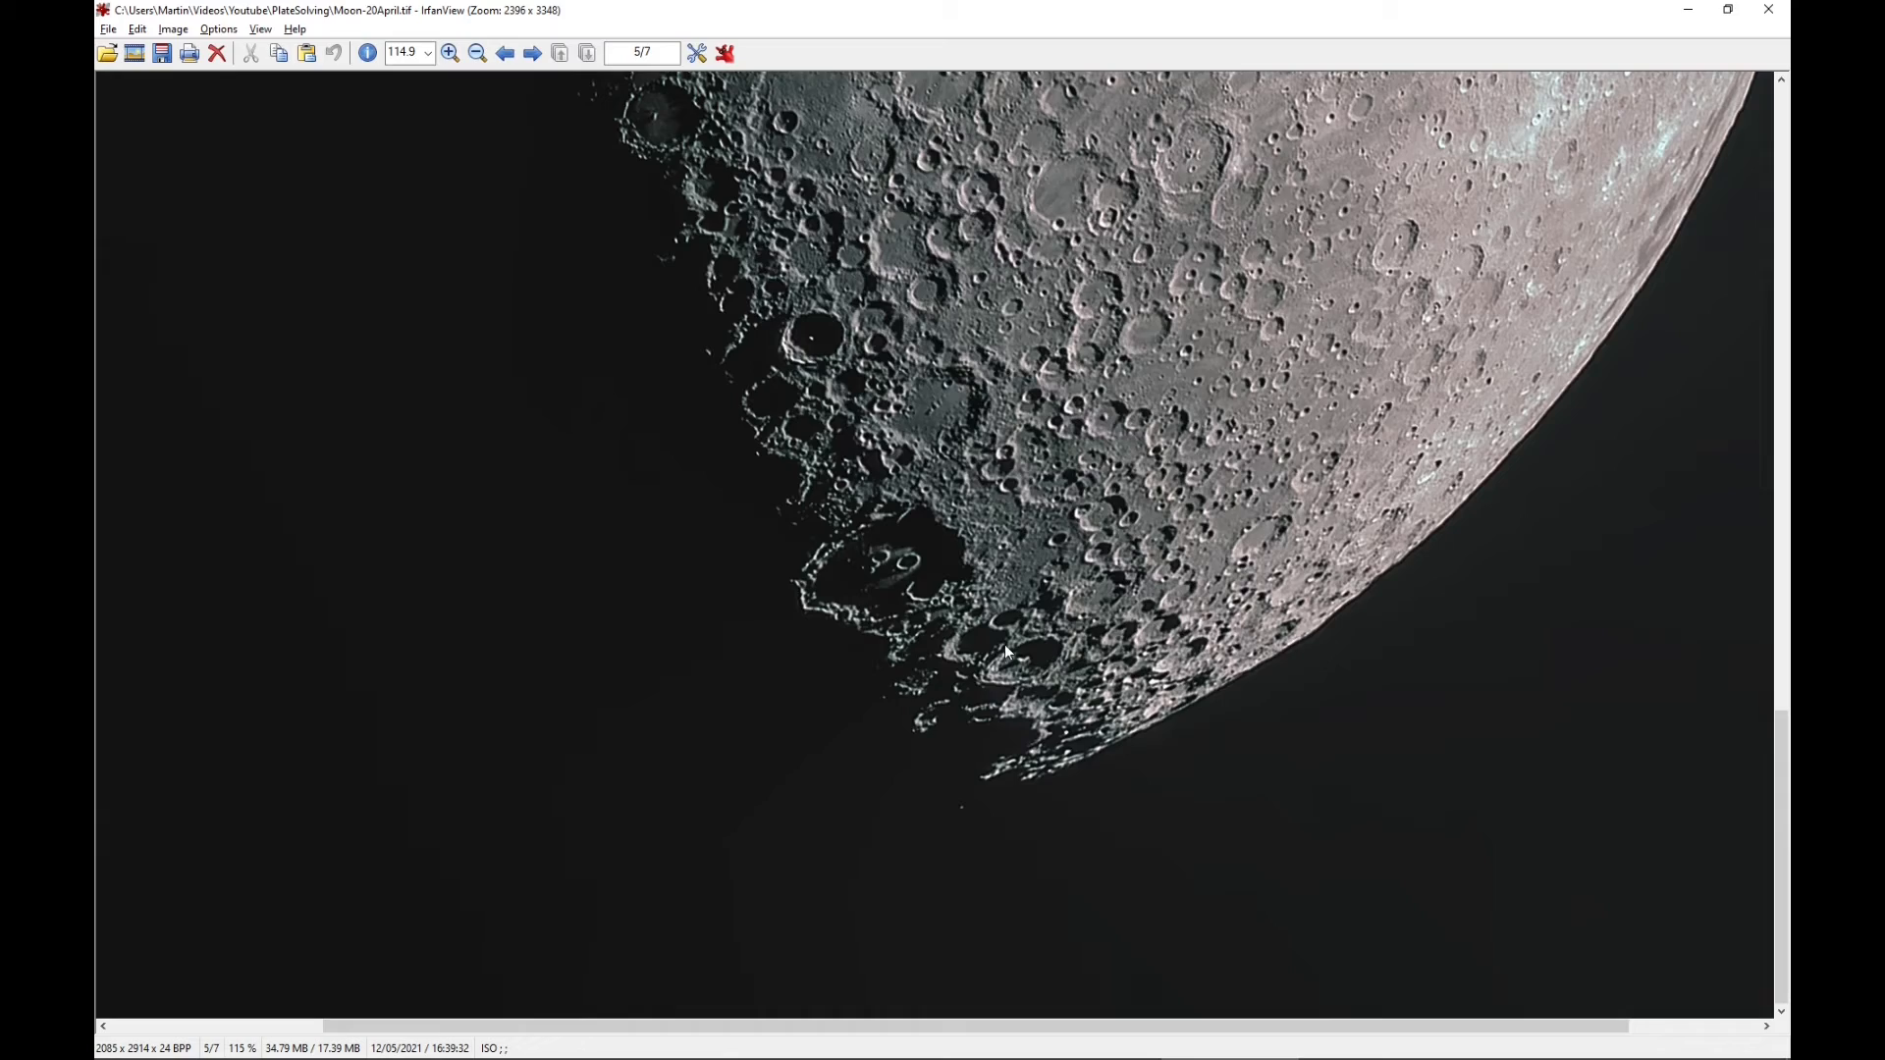
key(alt+Tab)
click(1298, 725)
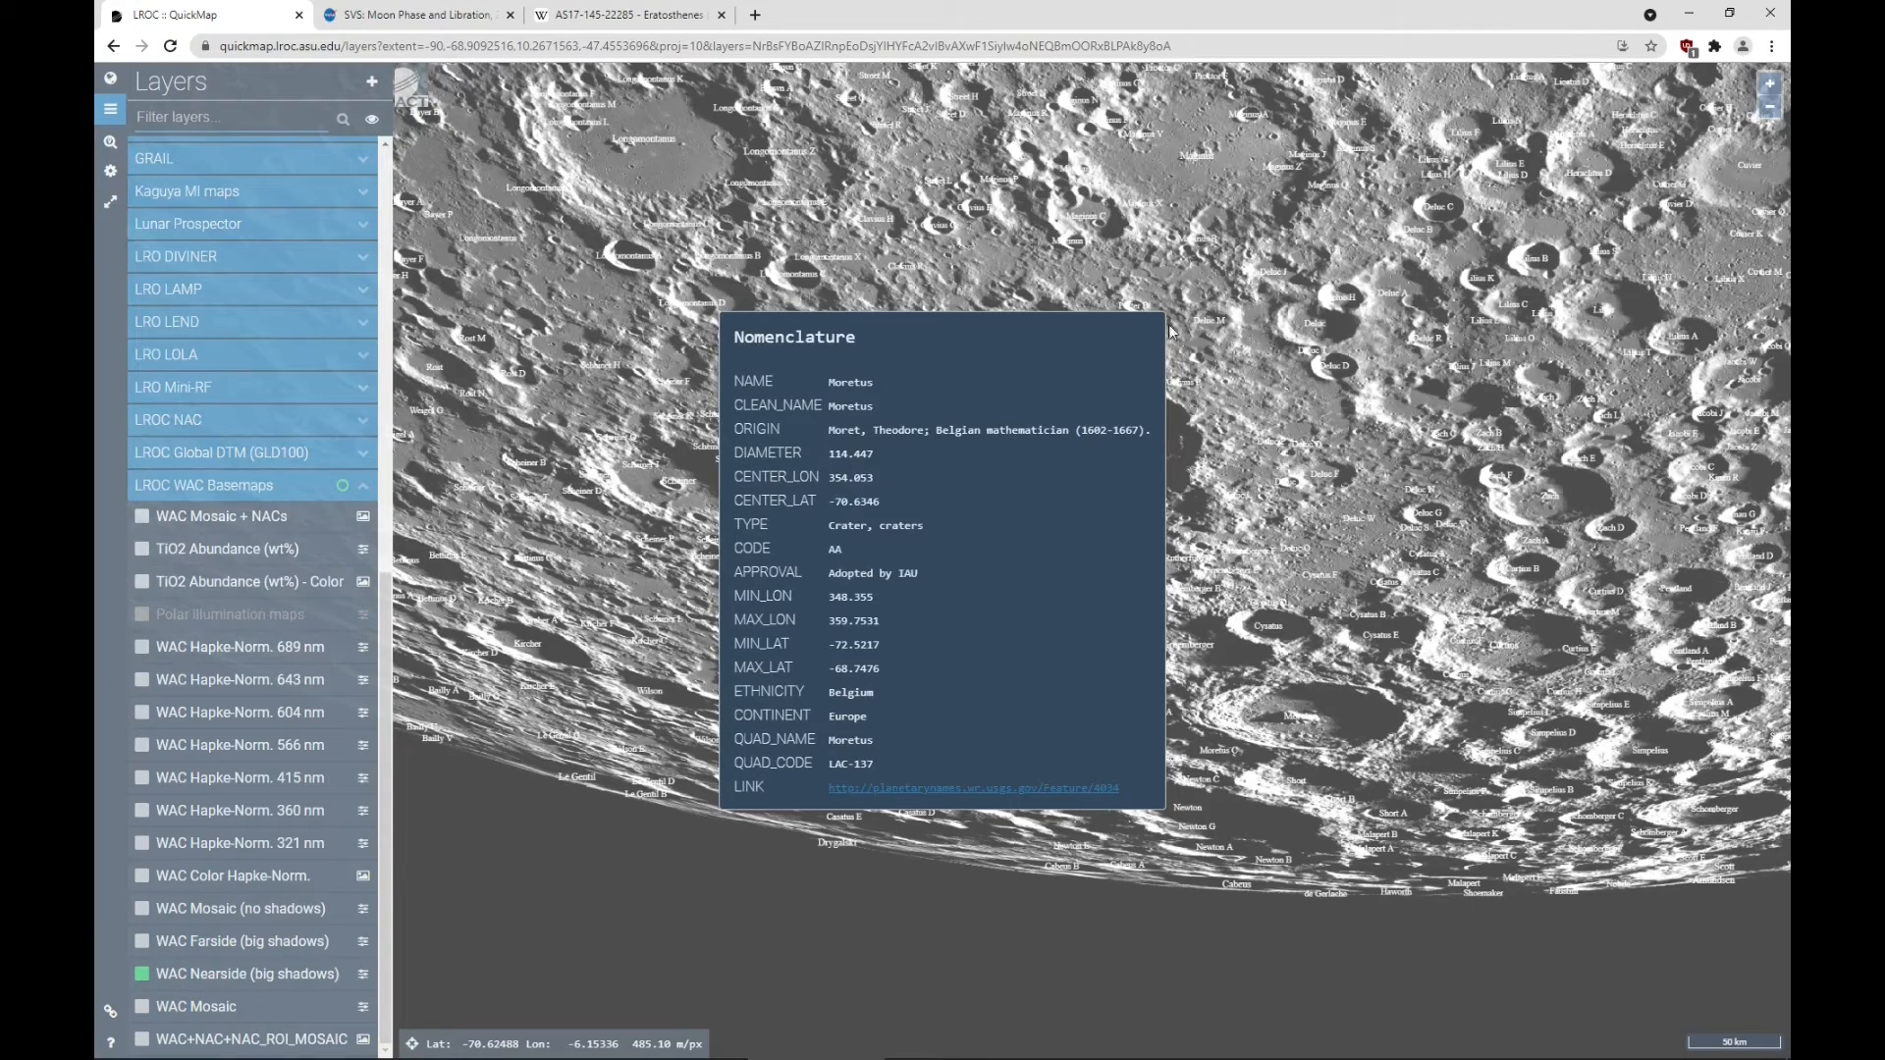
click(1279, 791)
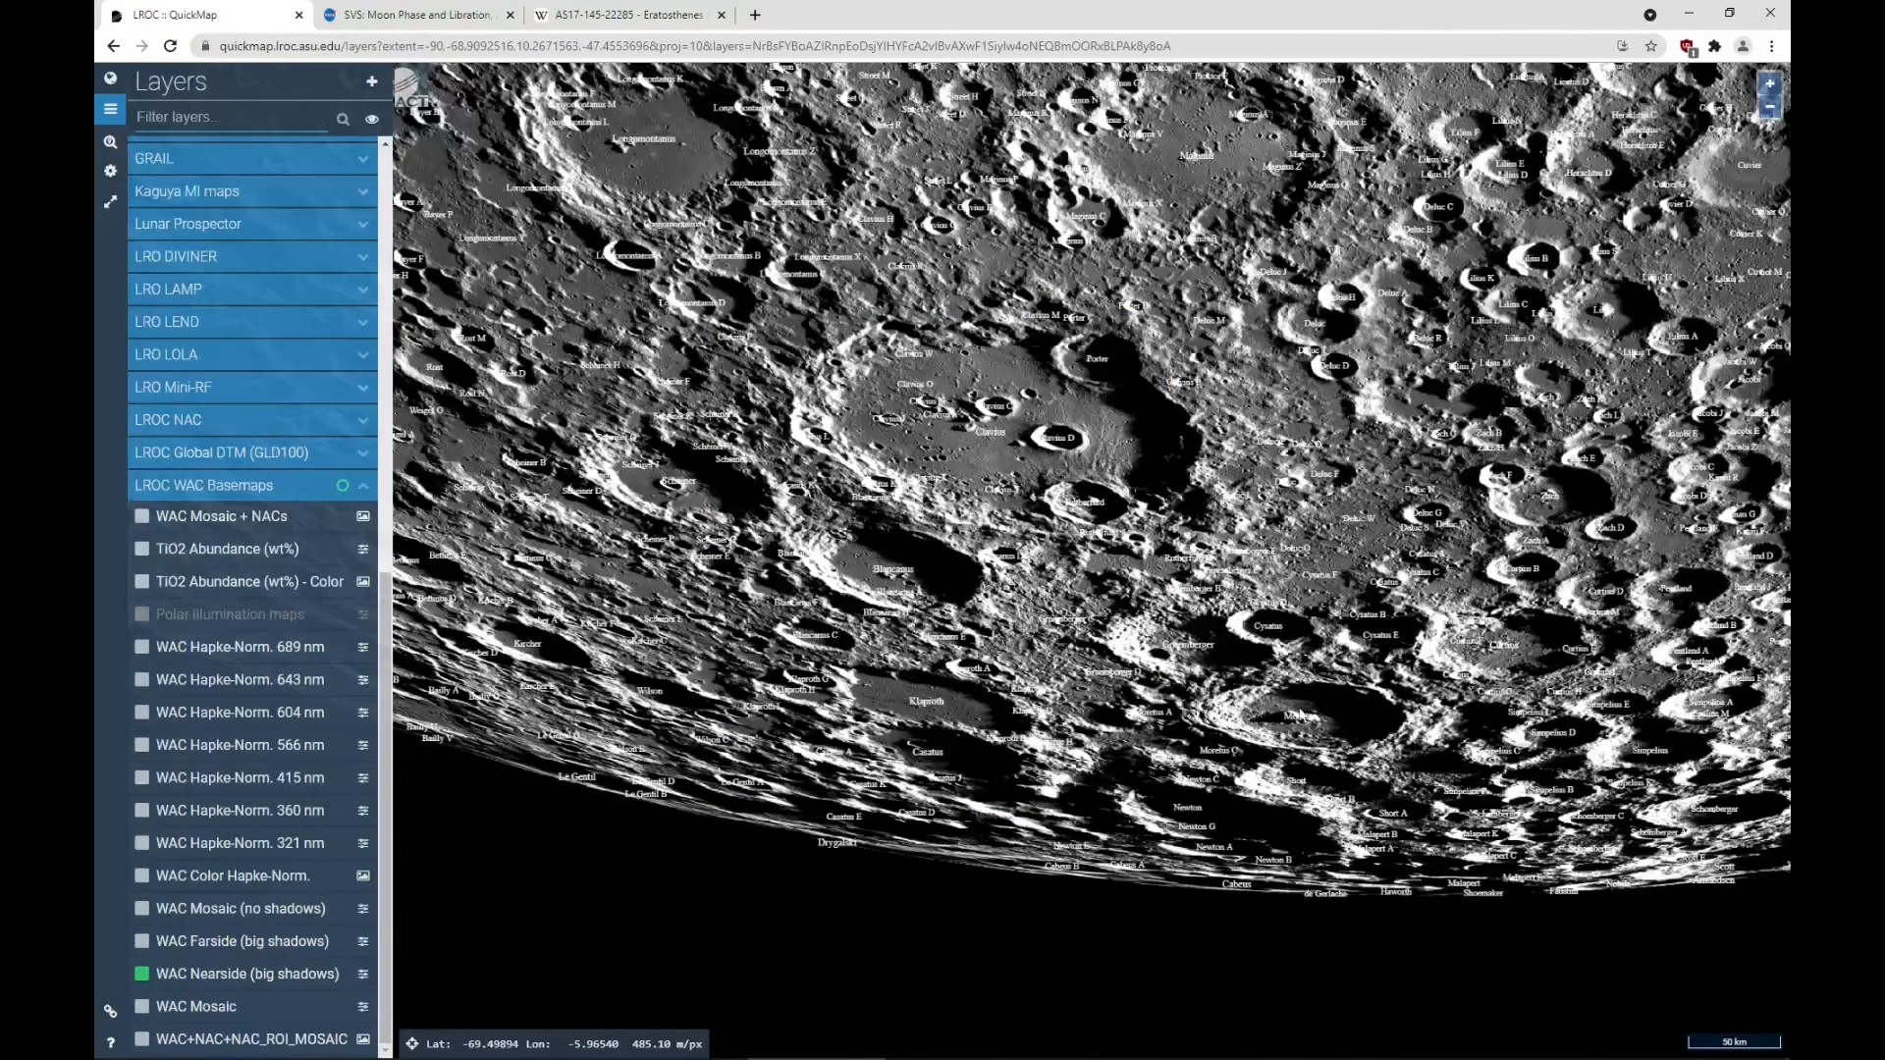
click(1299, 785)
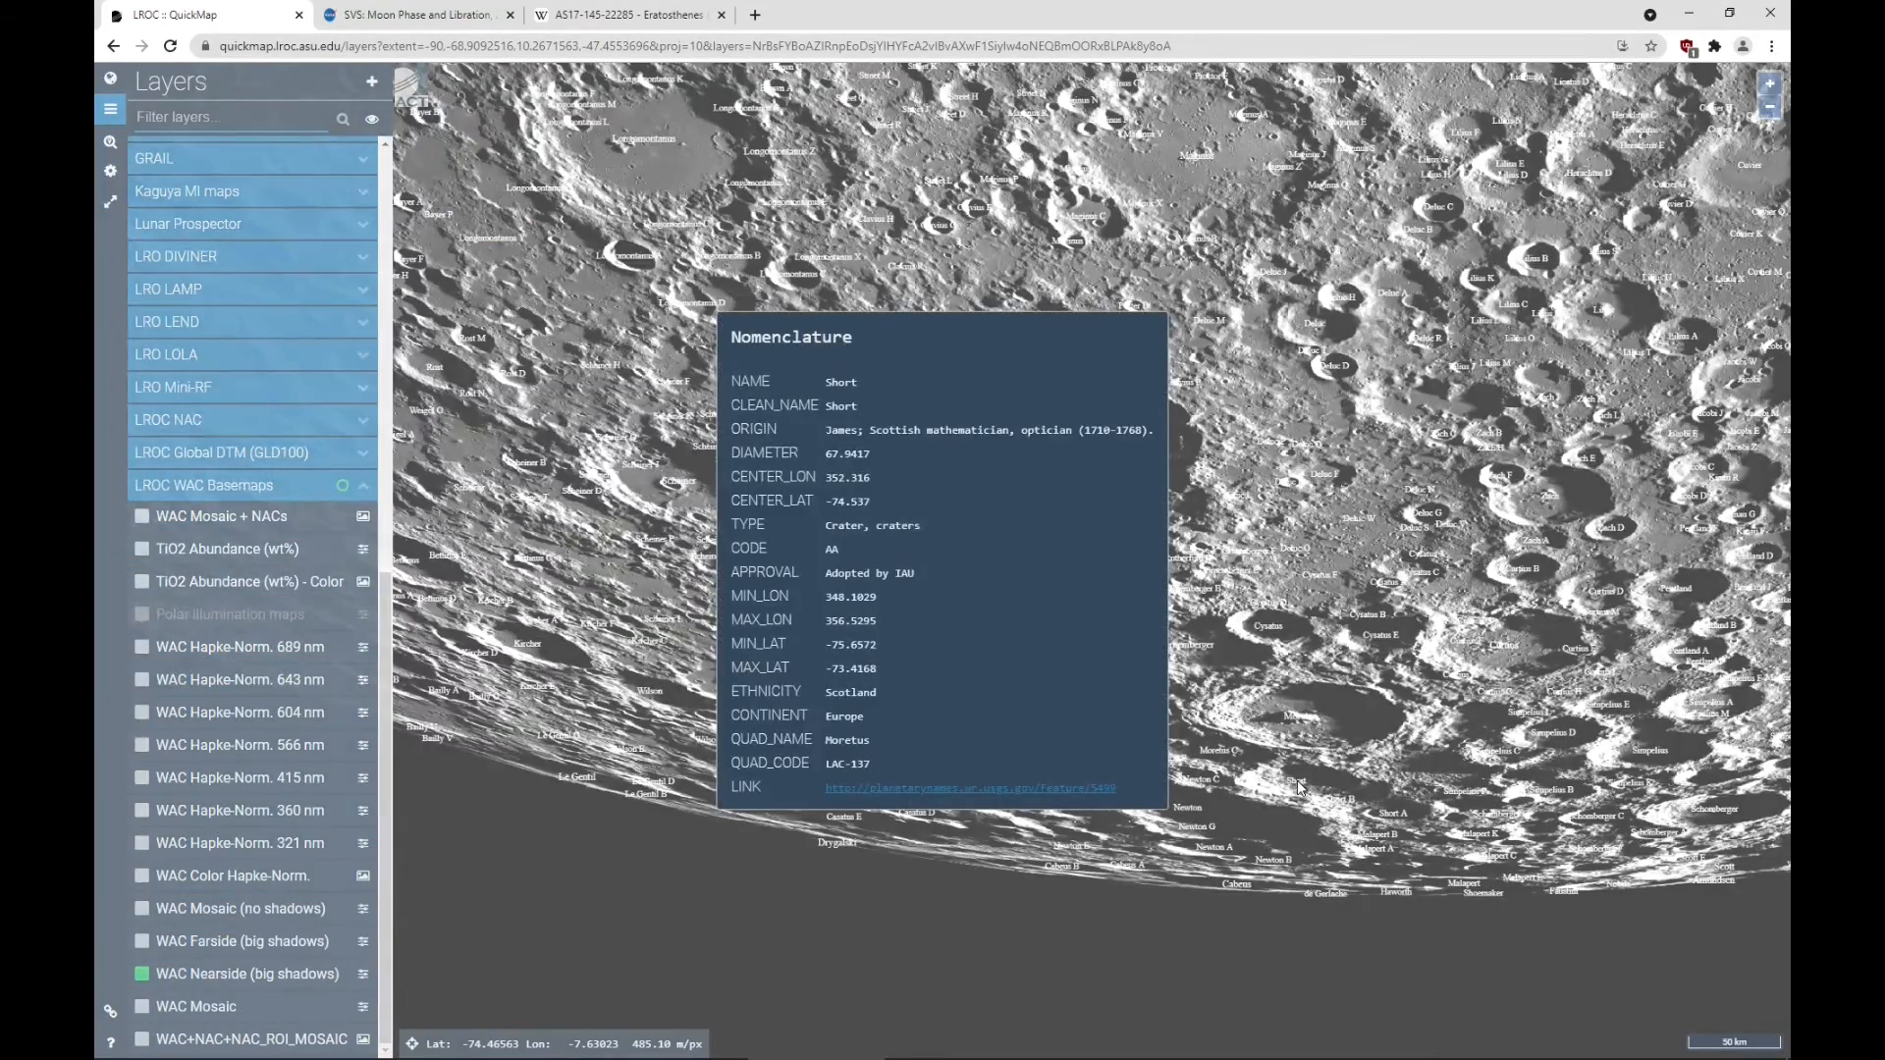
Check the Moon photo against the map around Newton crater and examine the bright peaks at the photo's southern tip
key(alt+Tab)
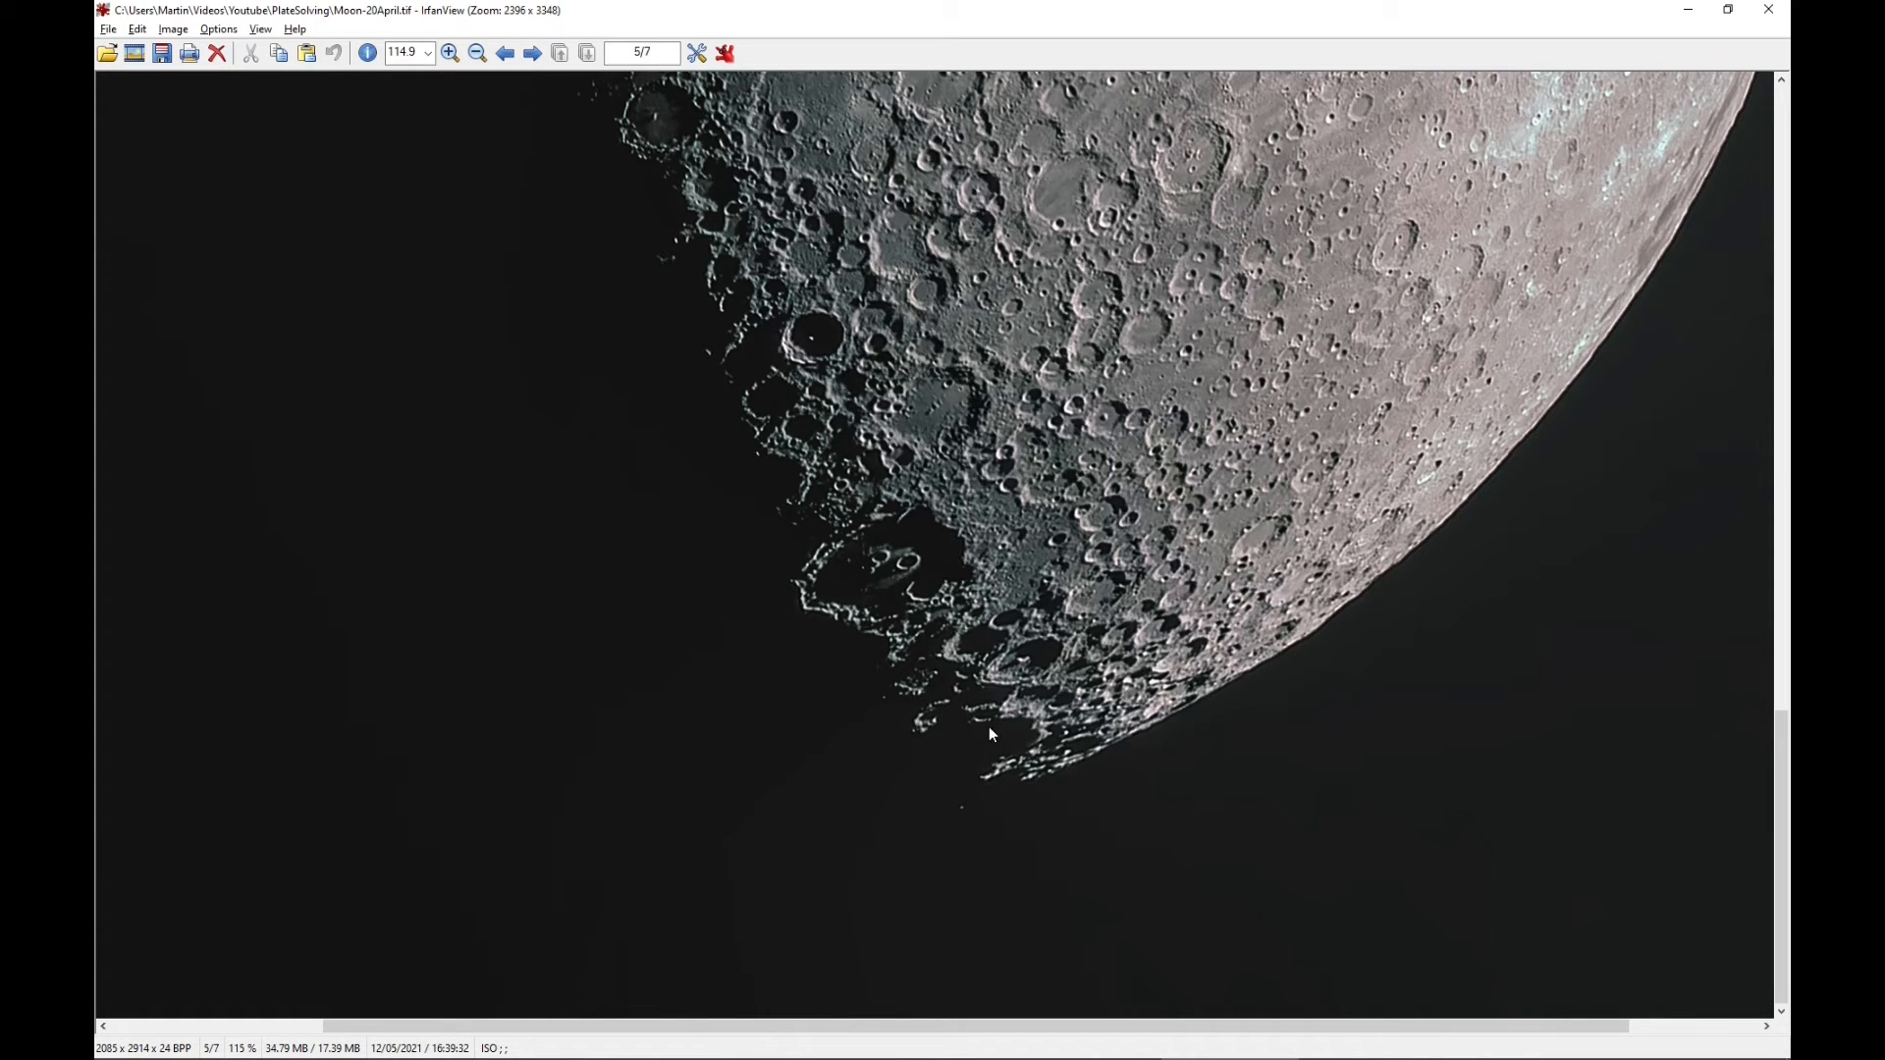
key(alt+Tab)
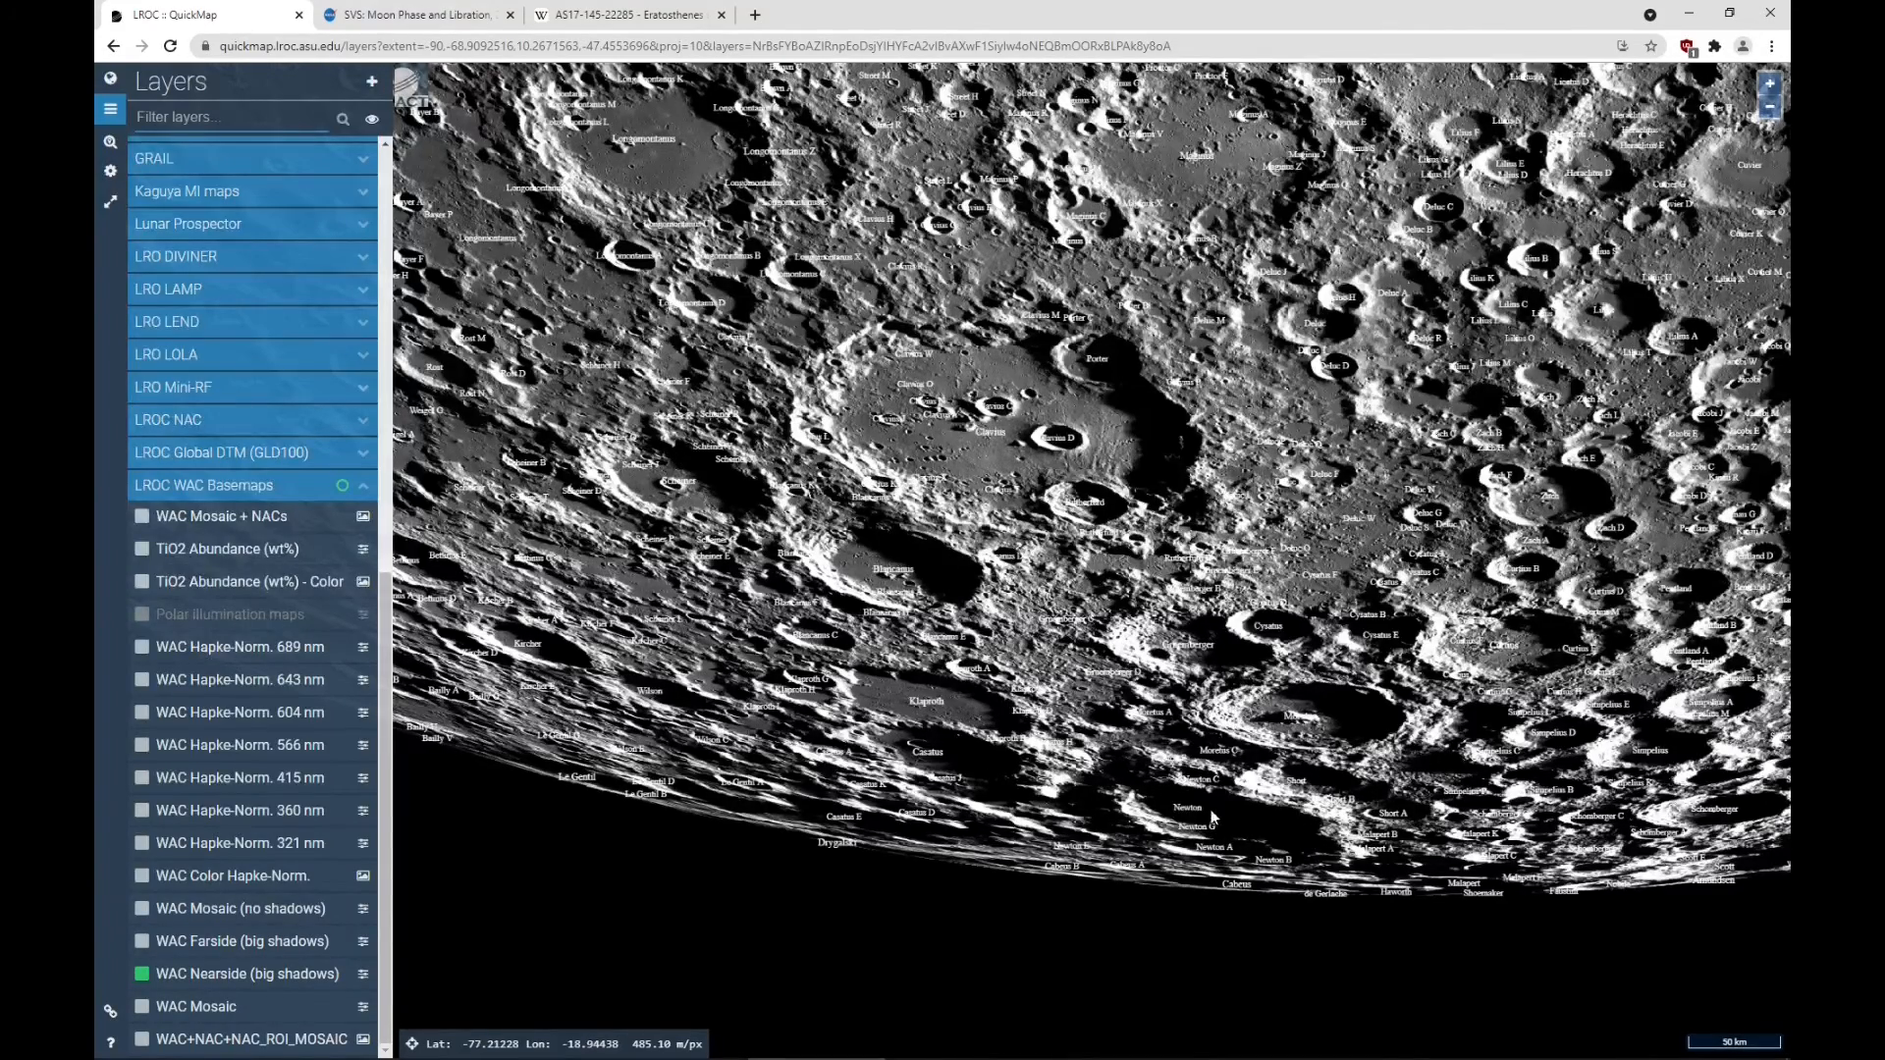
key(alt+Tab)
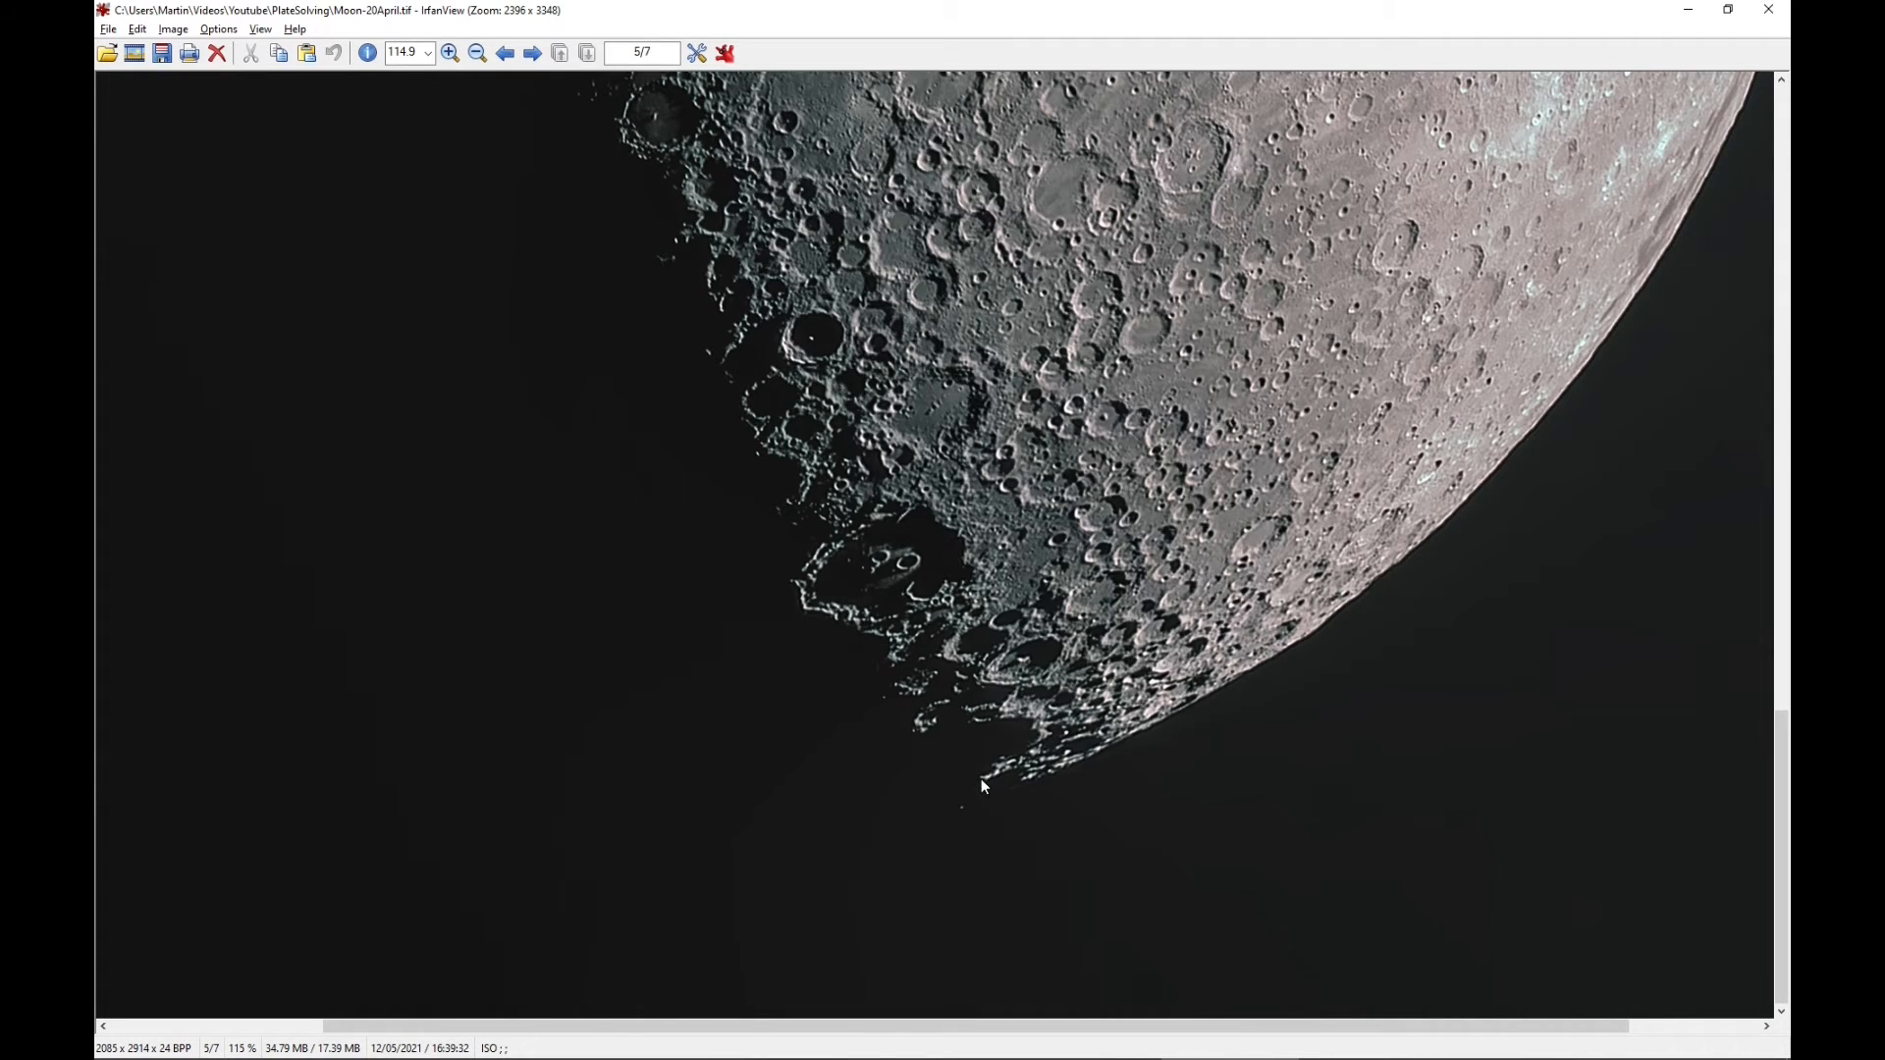
key(alt+Tab)
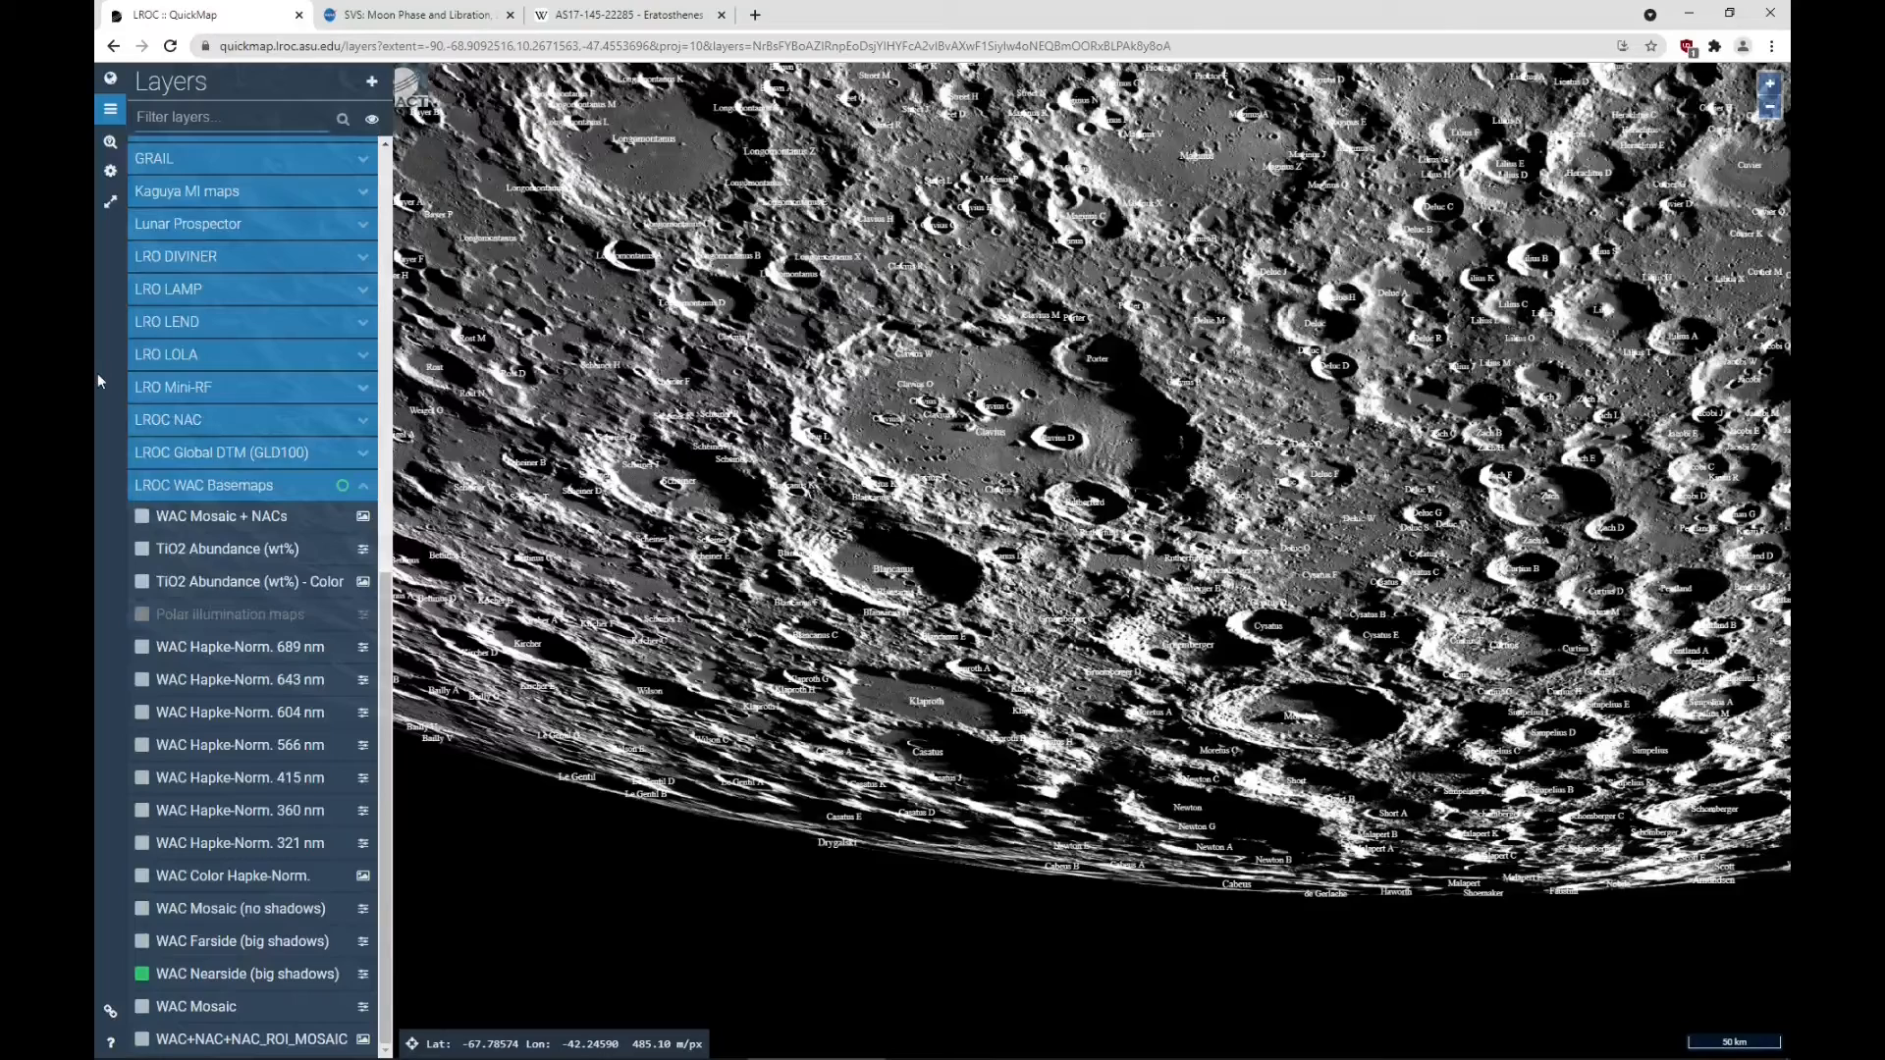
Change the map projection to Orthographic (South Pole) and bring the area south of Newton crater into view
click(110, 79)
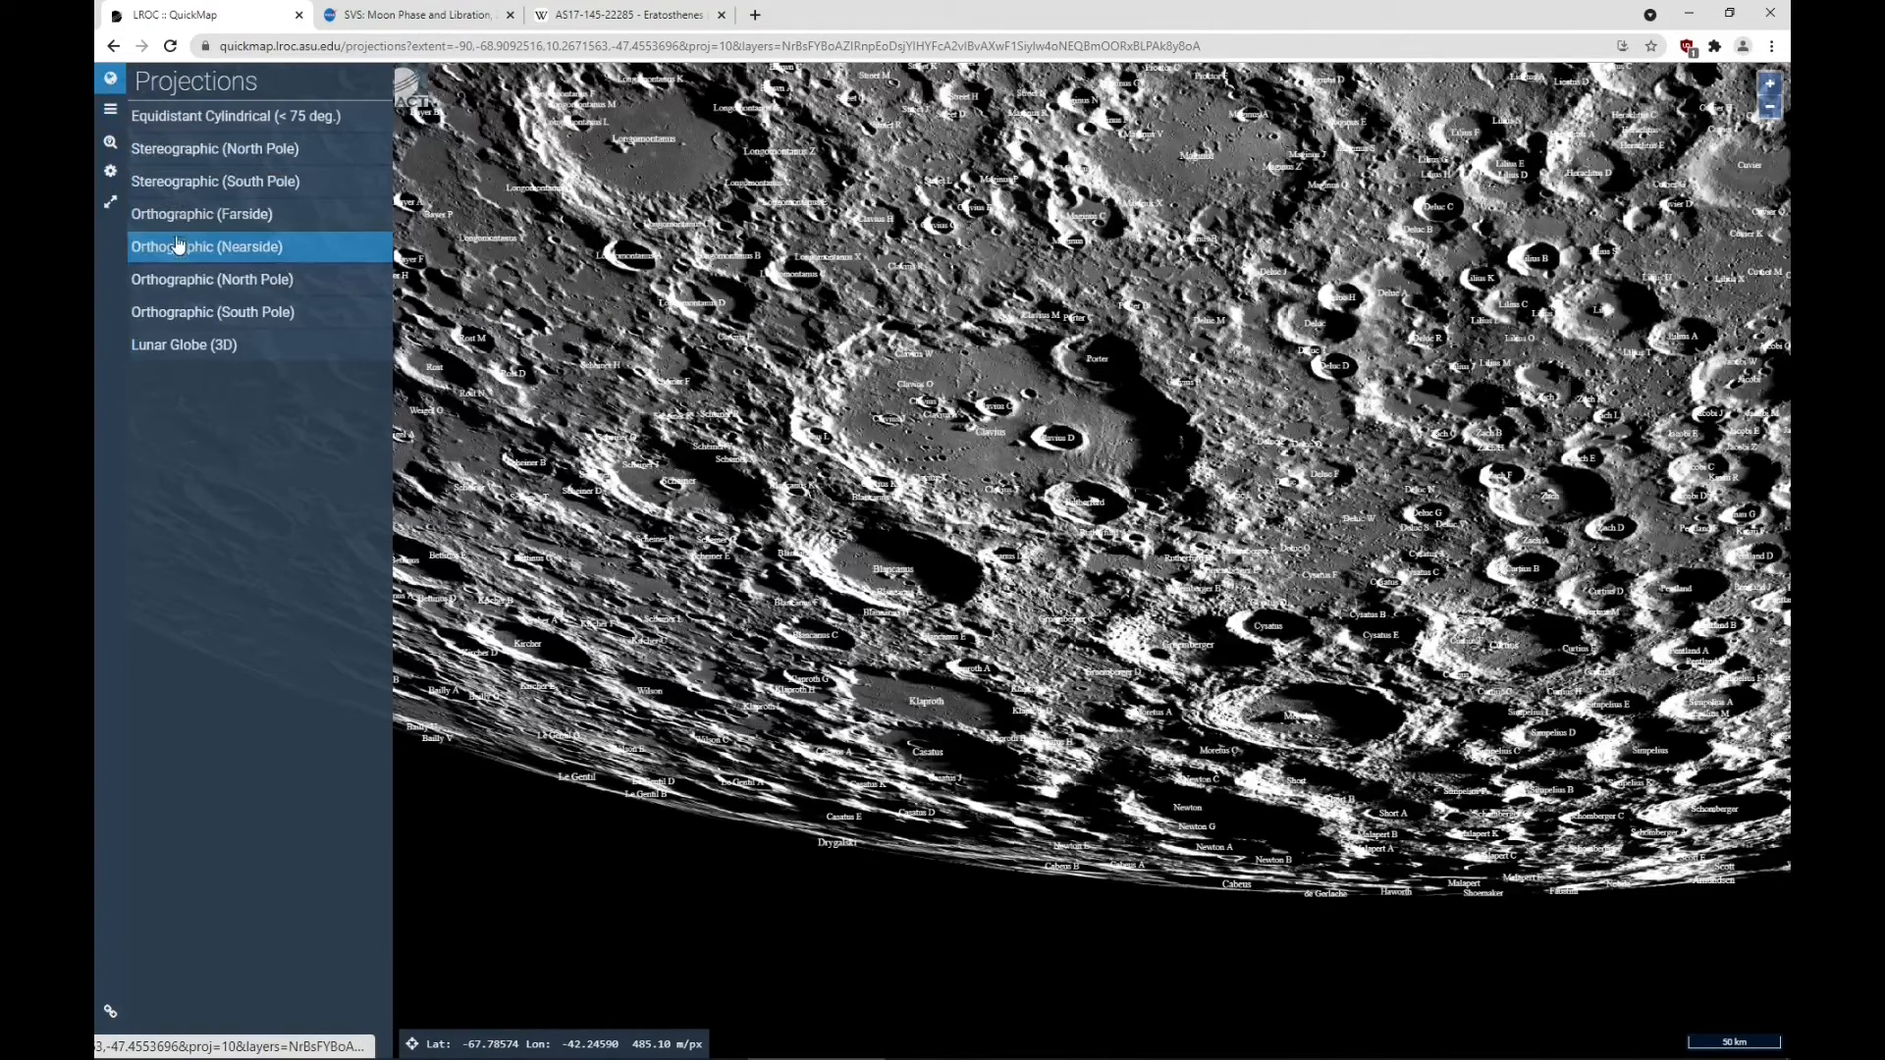
click(187, 316)
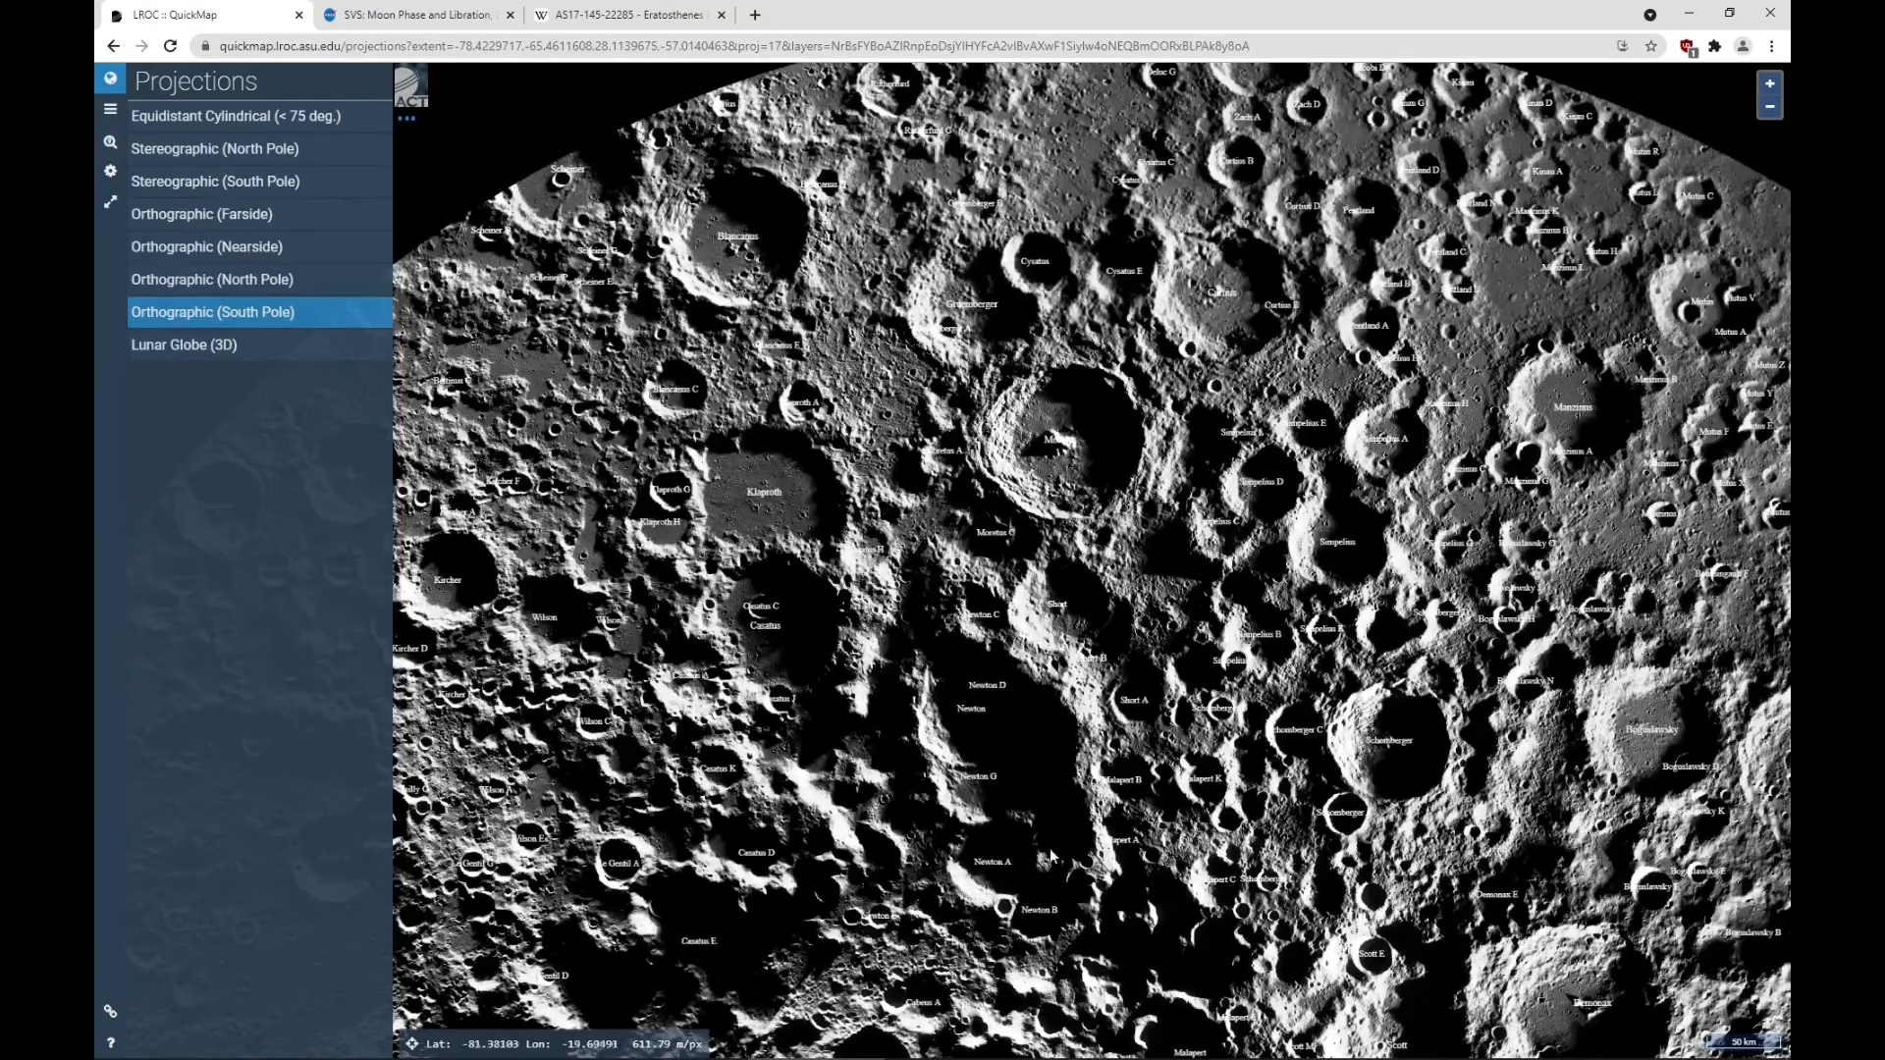
drag(1047, 786, 1080, 744)
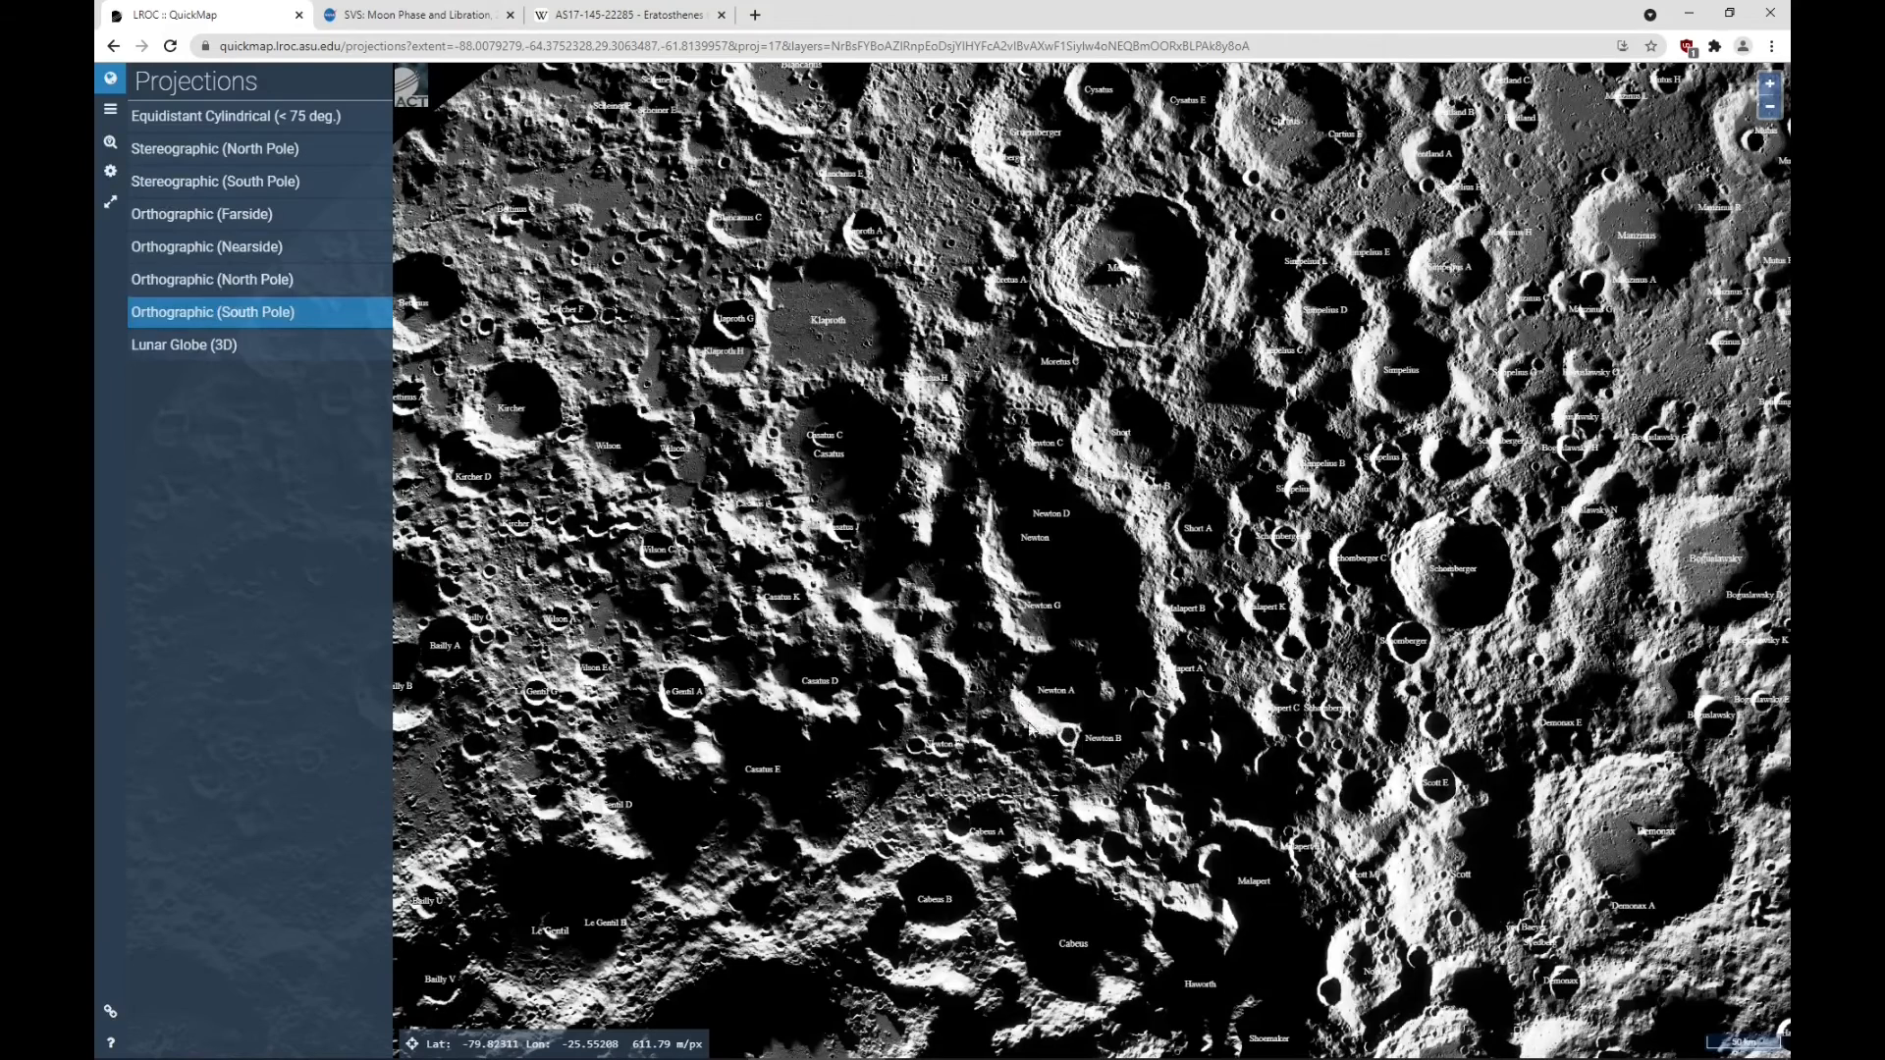
Compare the isolated bright spot beyond the photo's southern tip with the south polar map around Casatus, Cabeus and Le Gentil
key(alt+Tab)
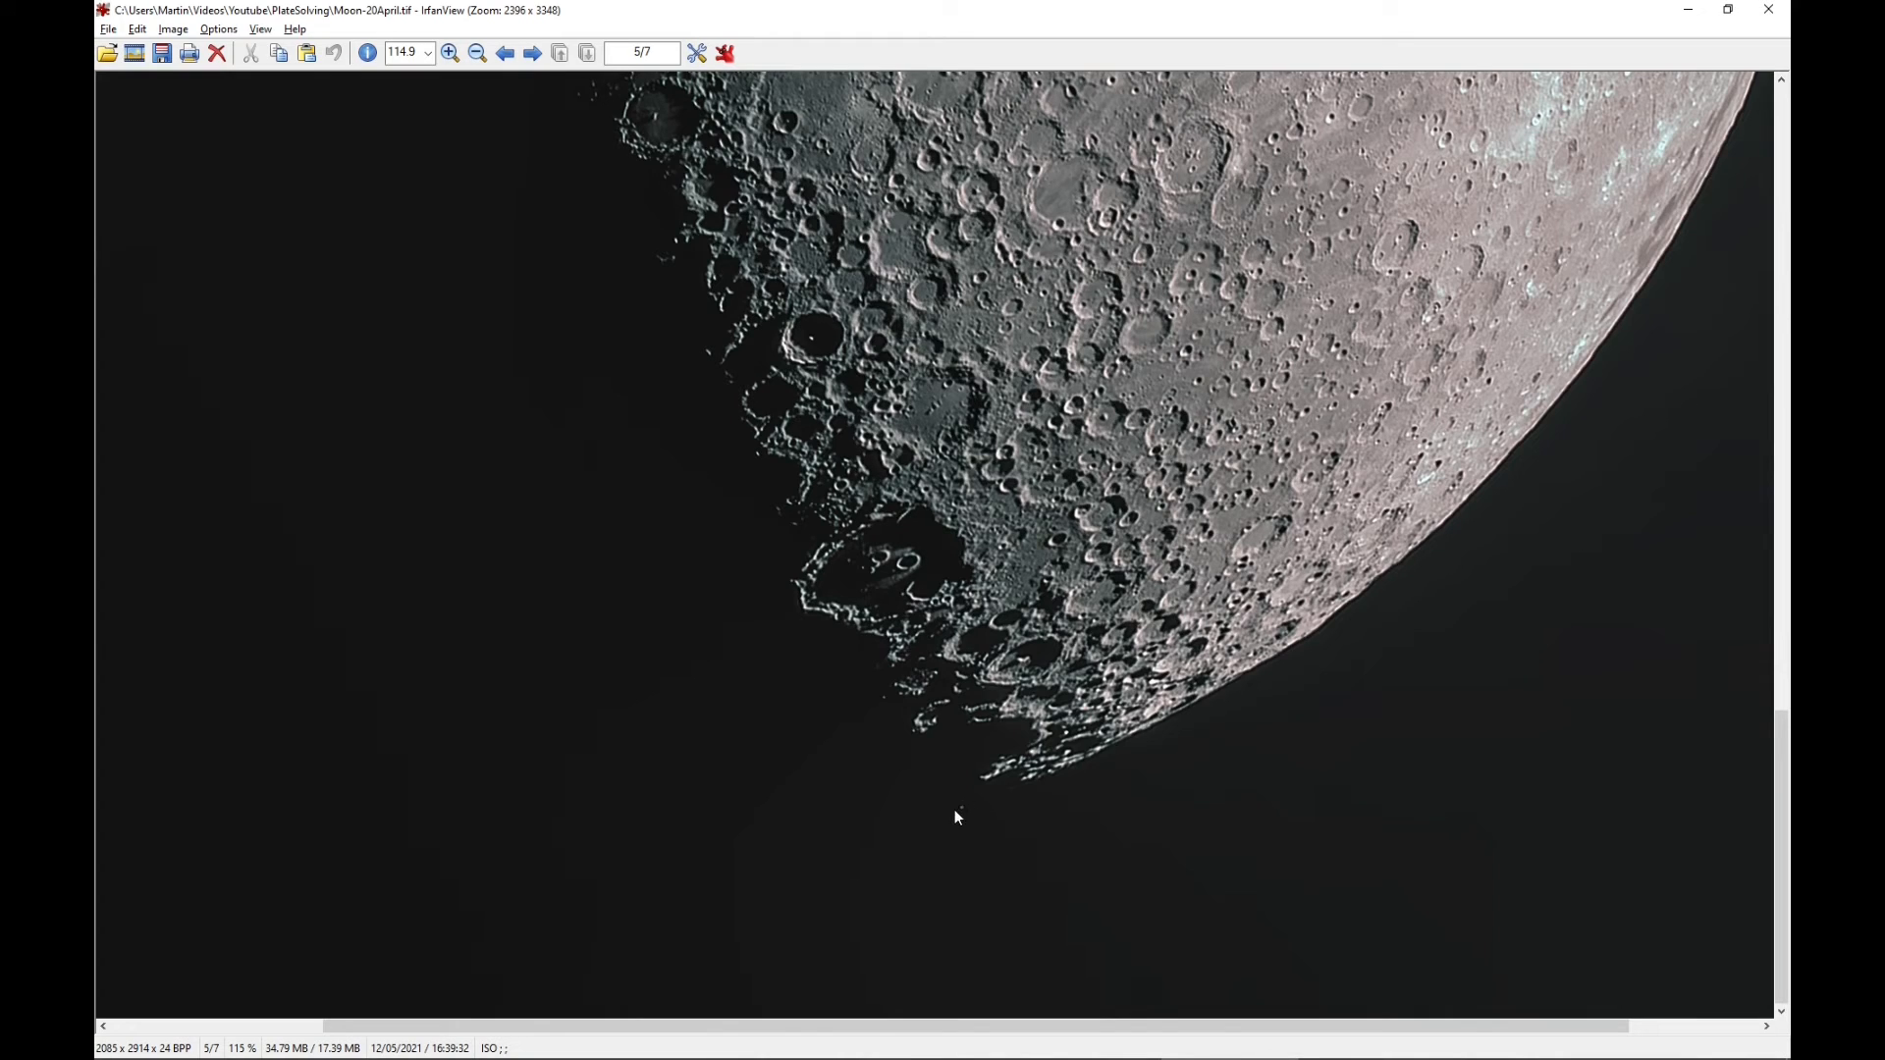
key(alt+Tab)
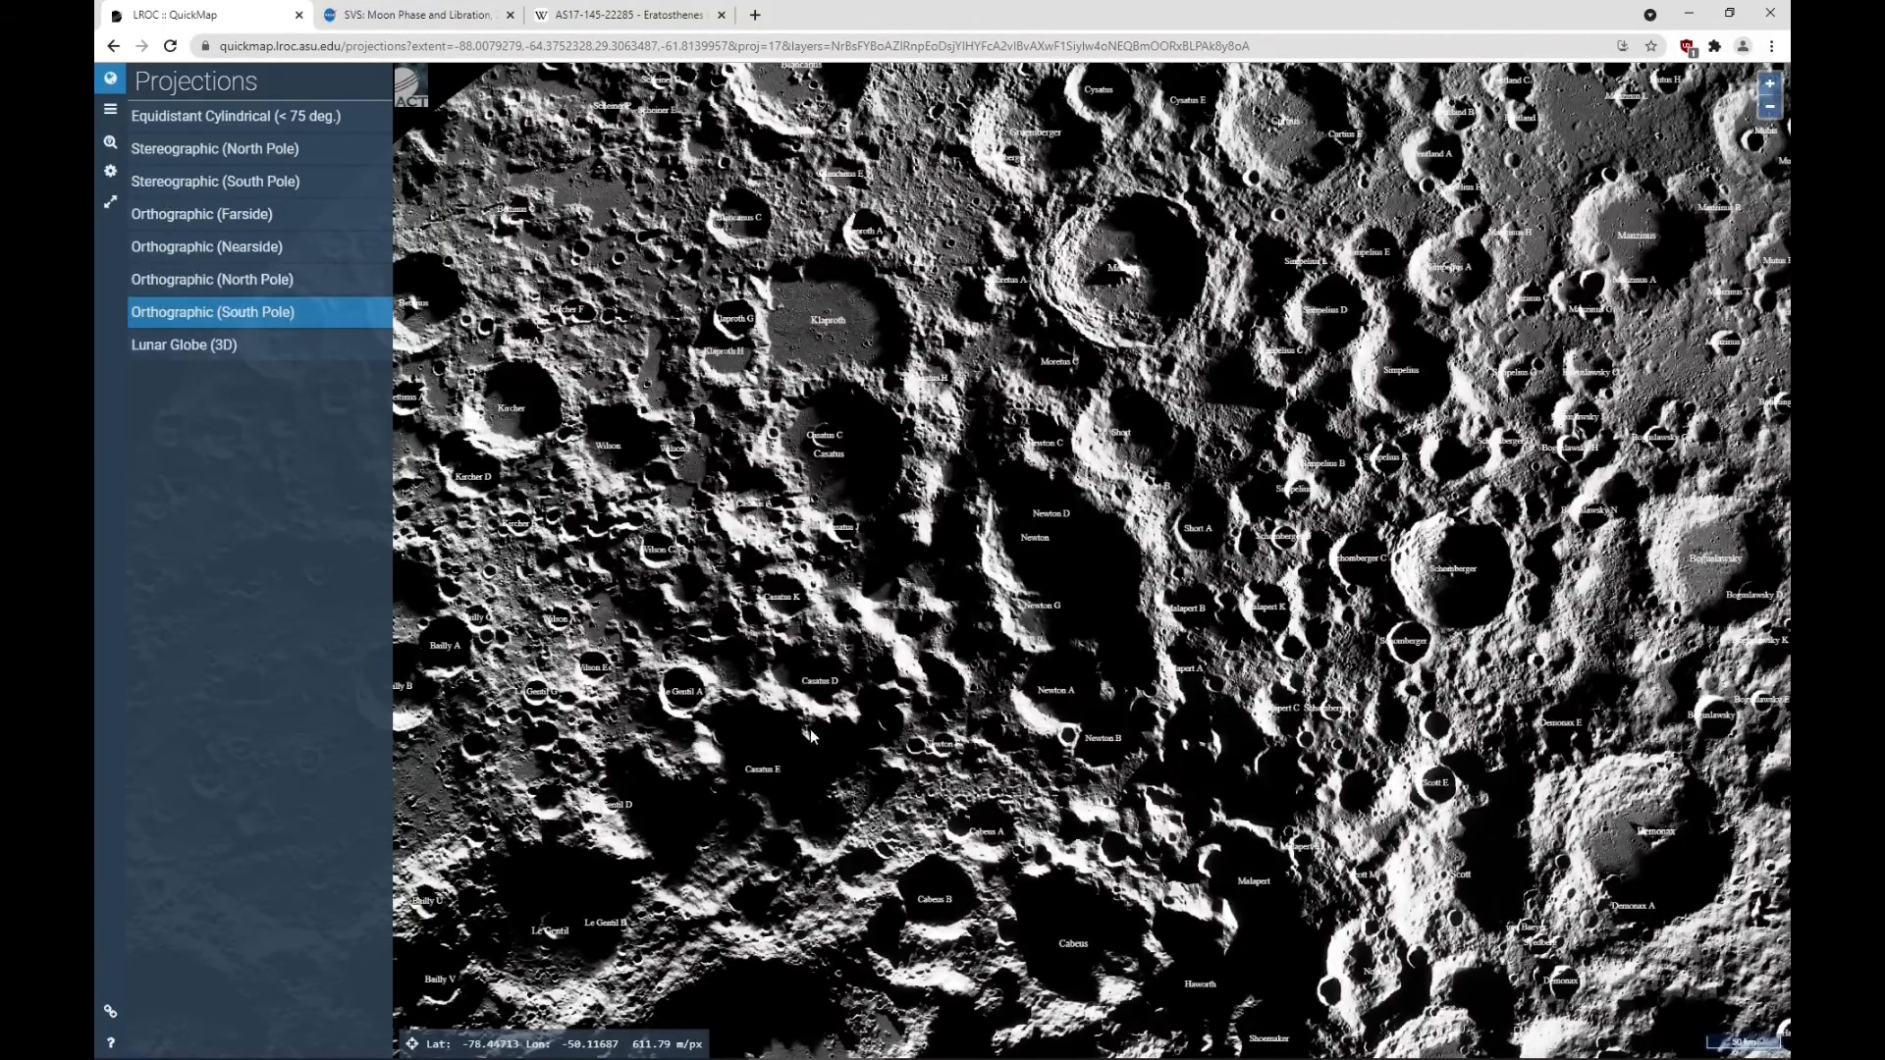
drag(774, 787, 828, 646)
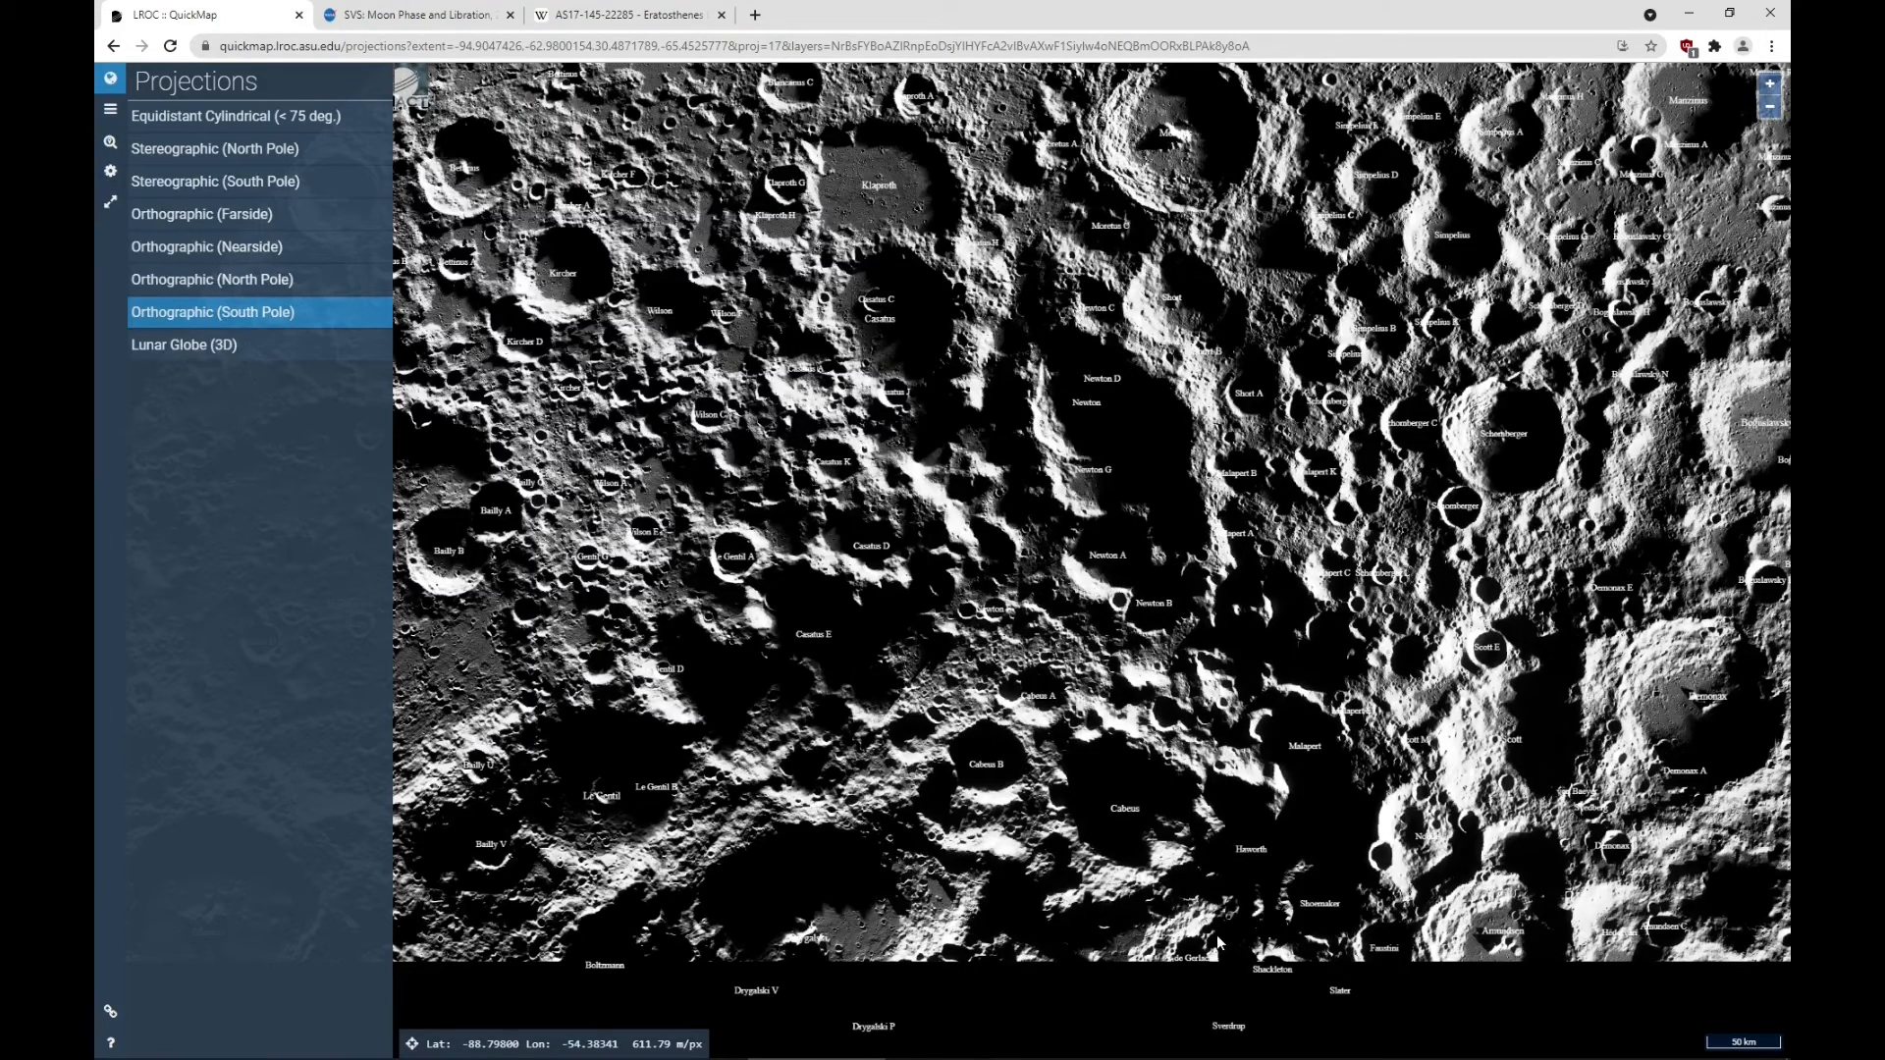
Open Twitter in a new tab and enlarge the labelled south pole image from the tweet about identifying Shackleton crater
click(756, 17)
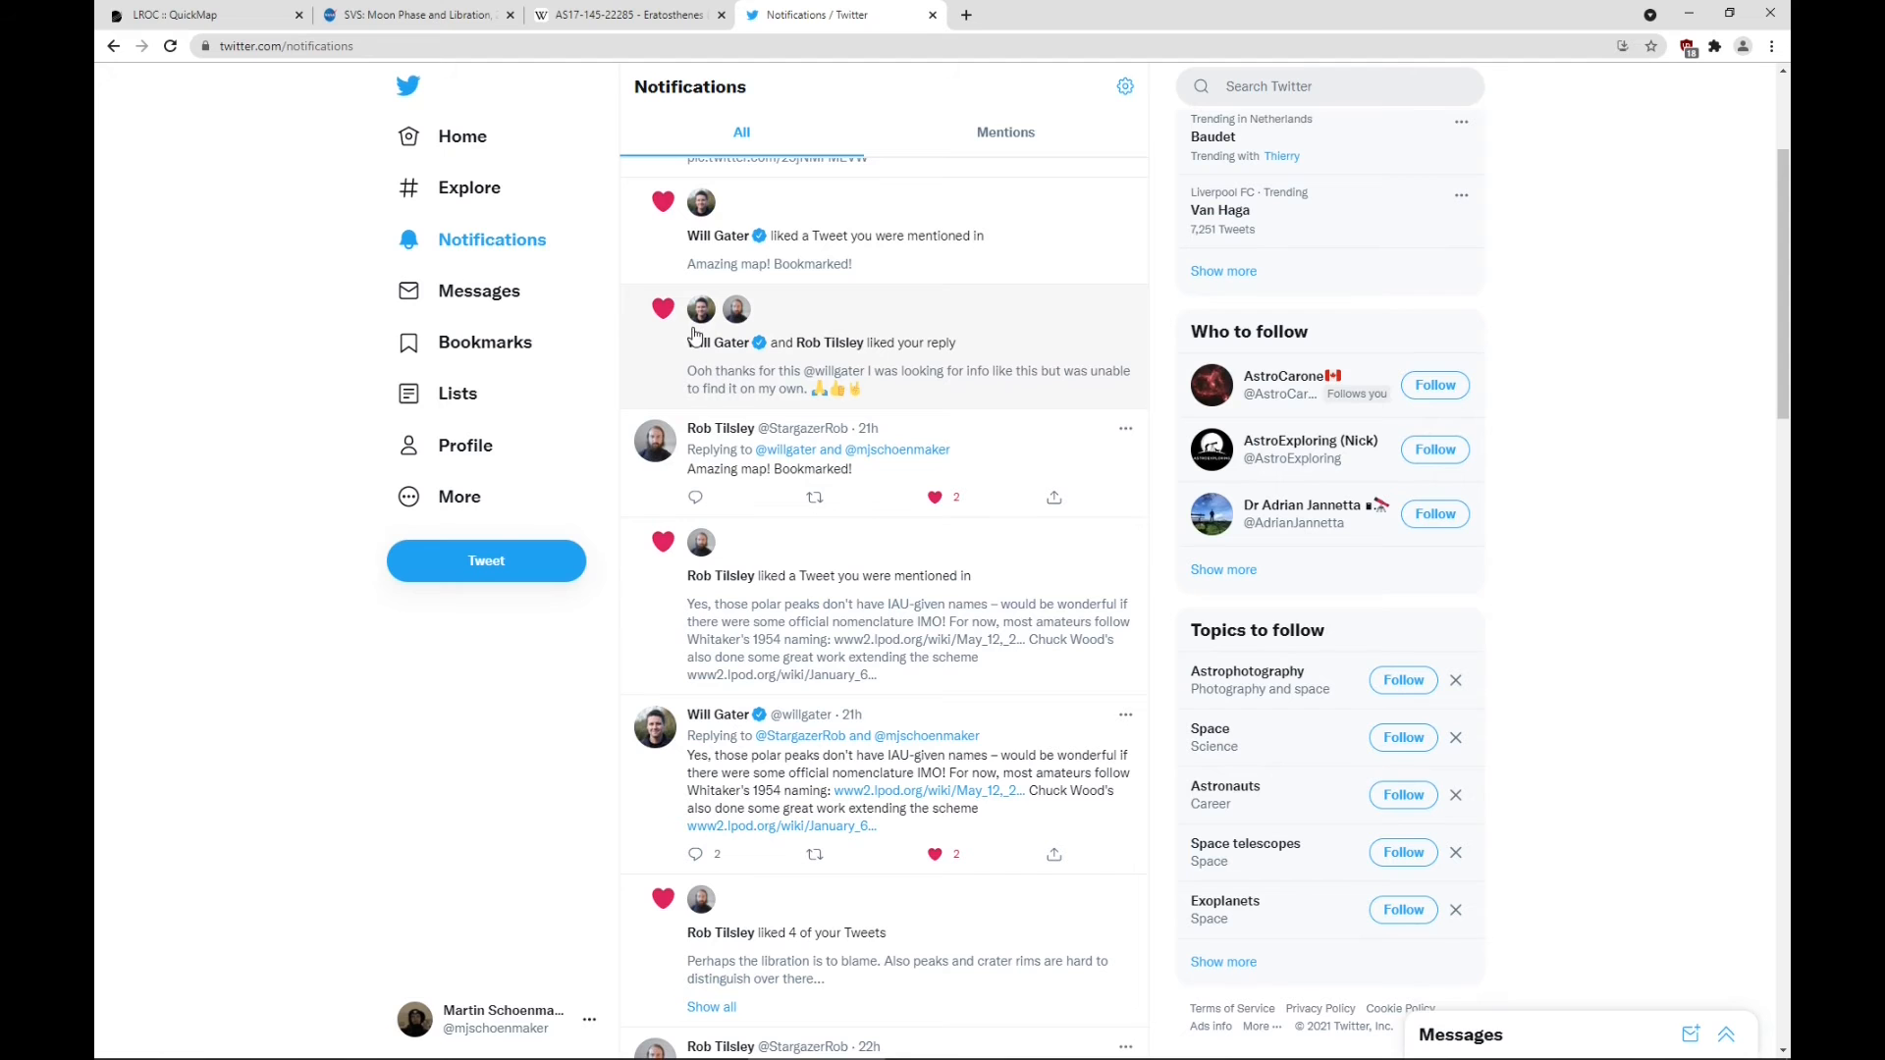
click(742, 381)
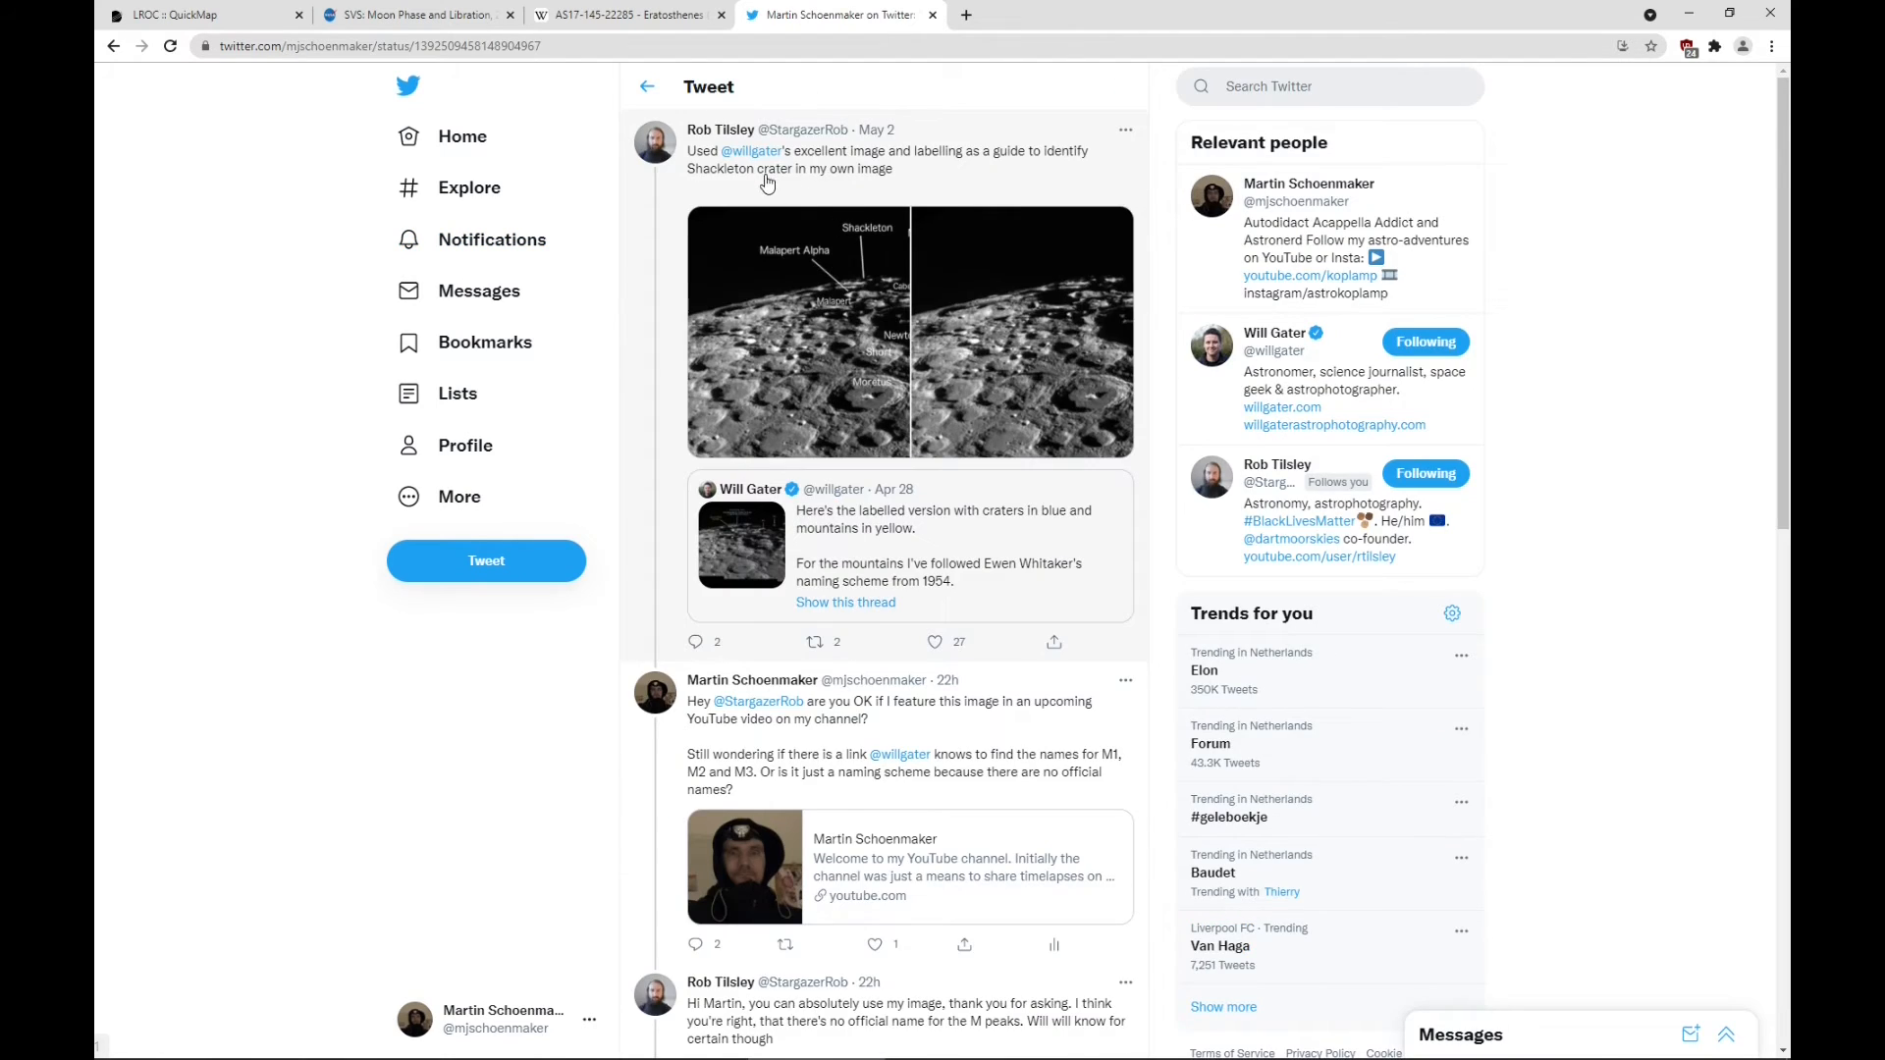
click(746, 344)
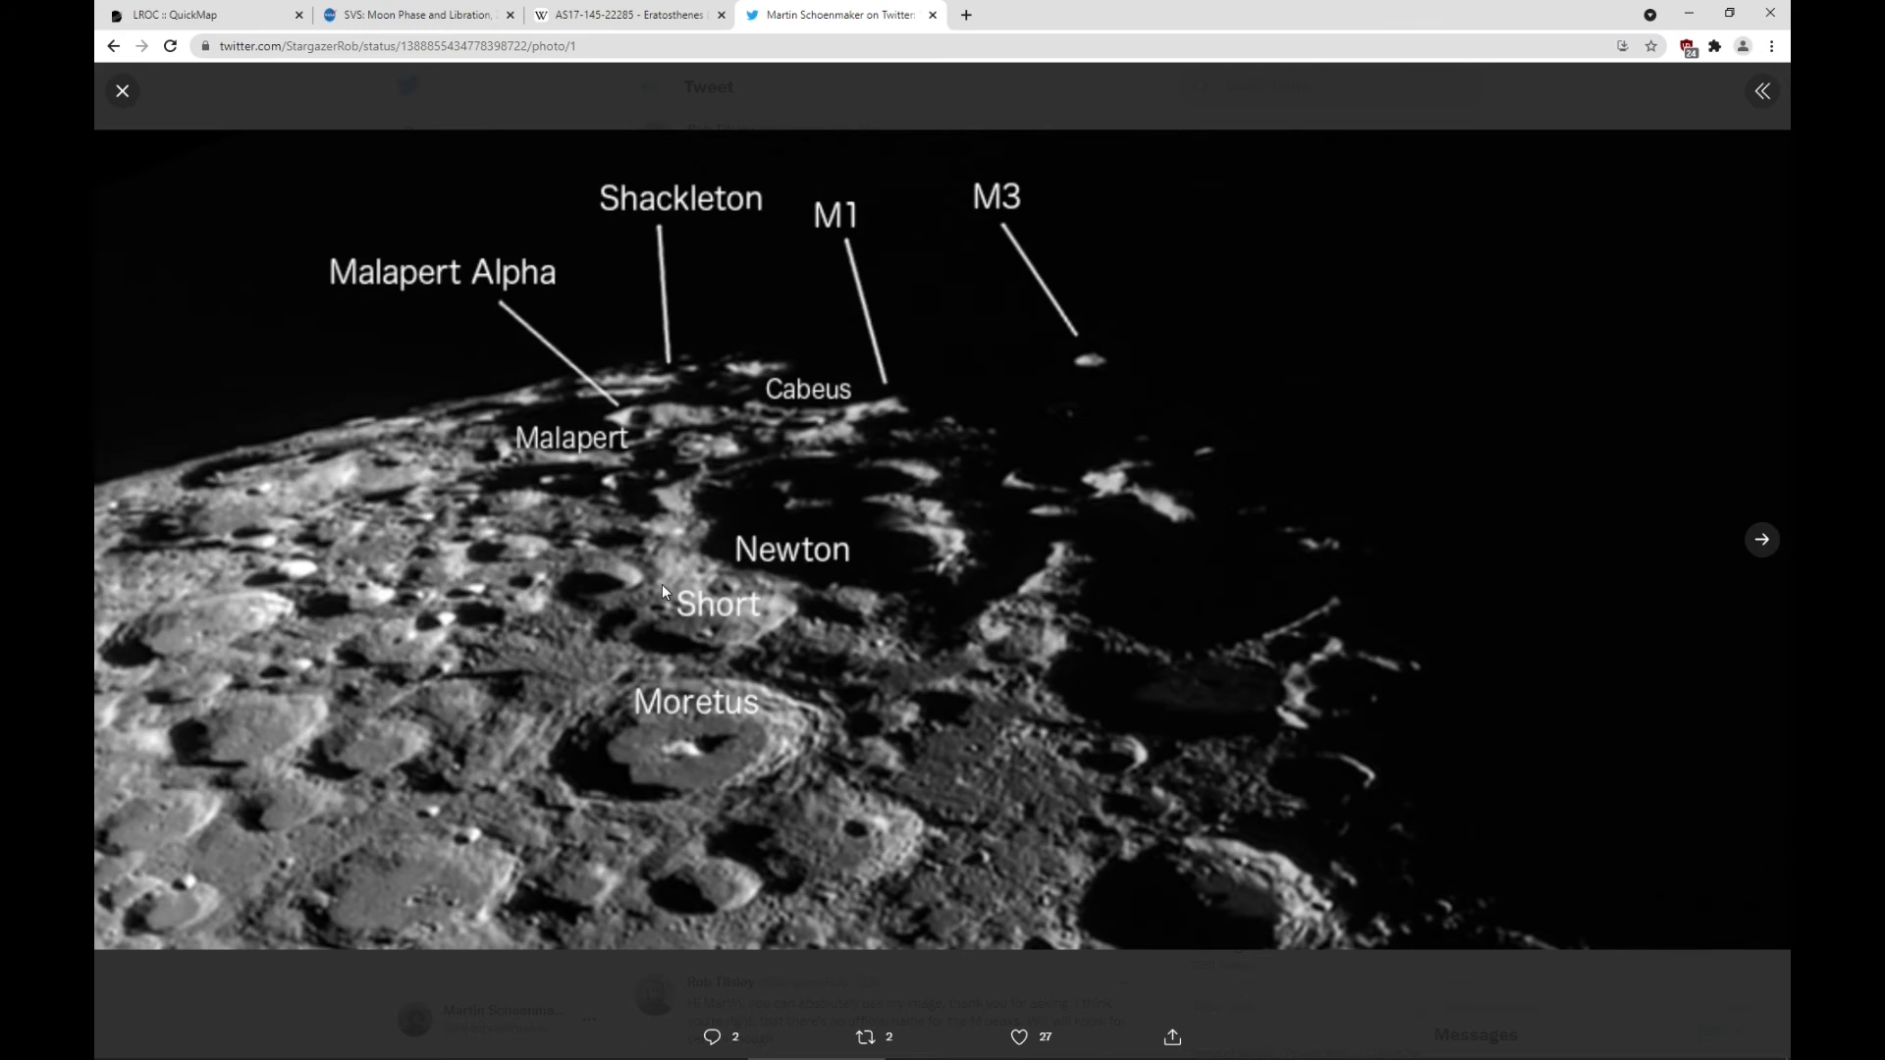
Place the upside-down Moon photo over the labelled tweet image, match its peaks with M1 and M3, and close the enlarged tweet image
key(alt+Tab)
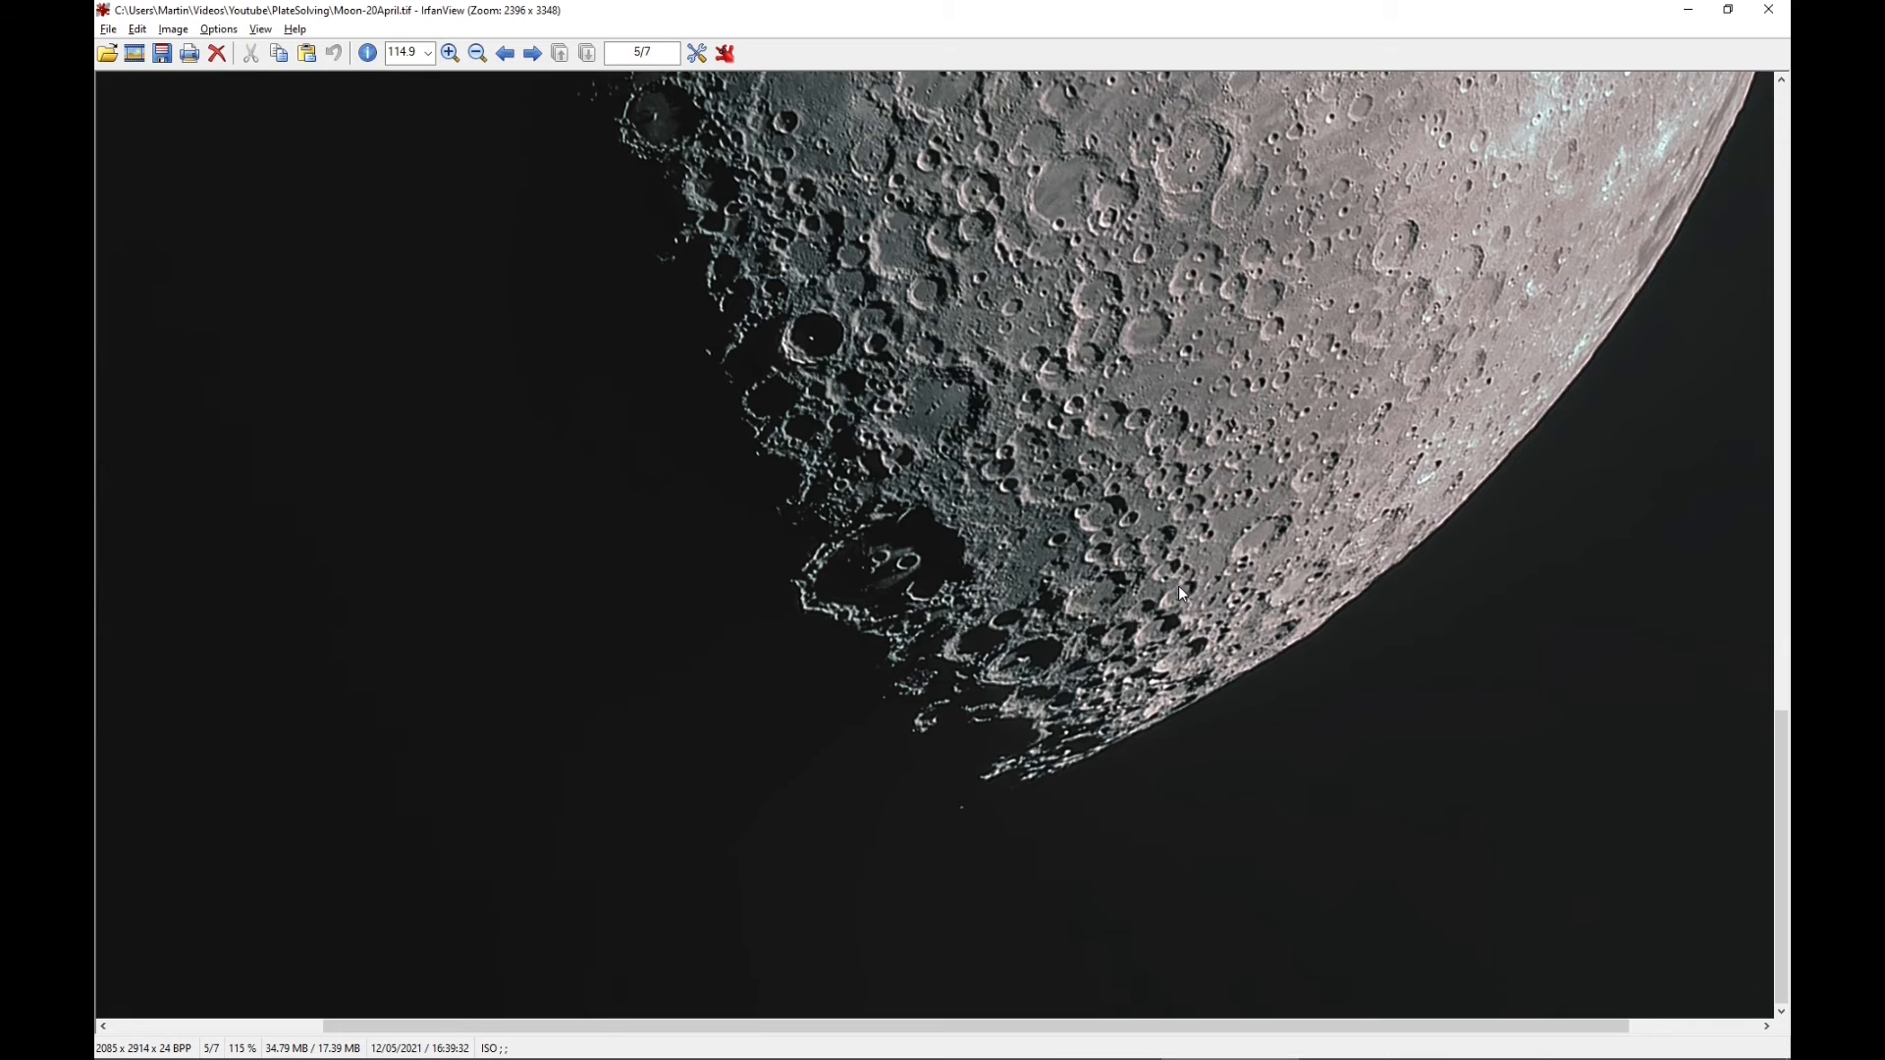
scroll(1178, 585, down, 3)
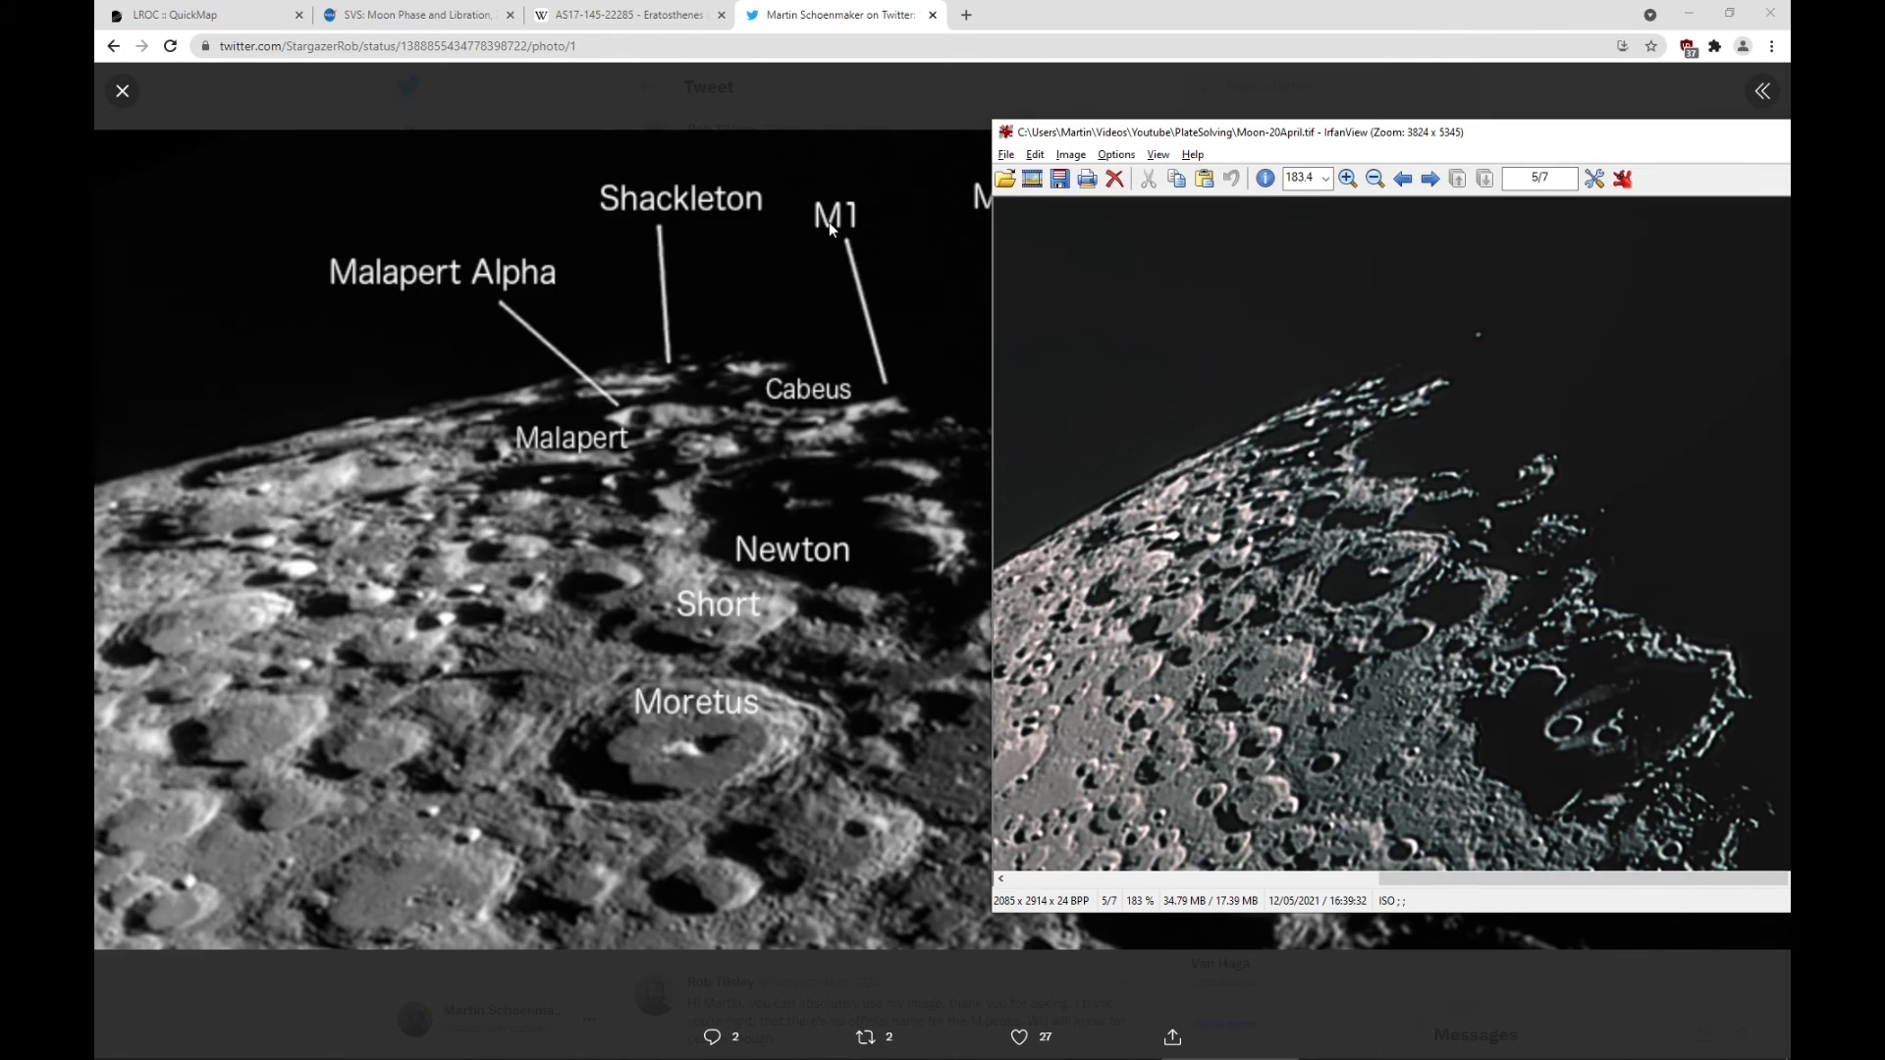
drag(1299, 142, 765, 527)
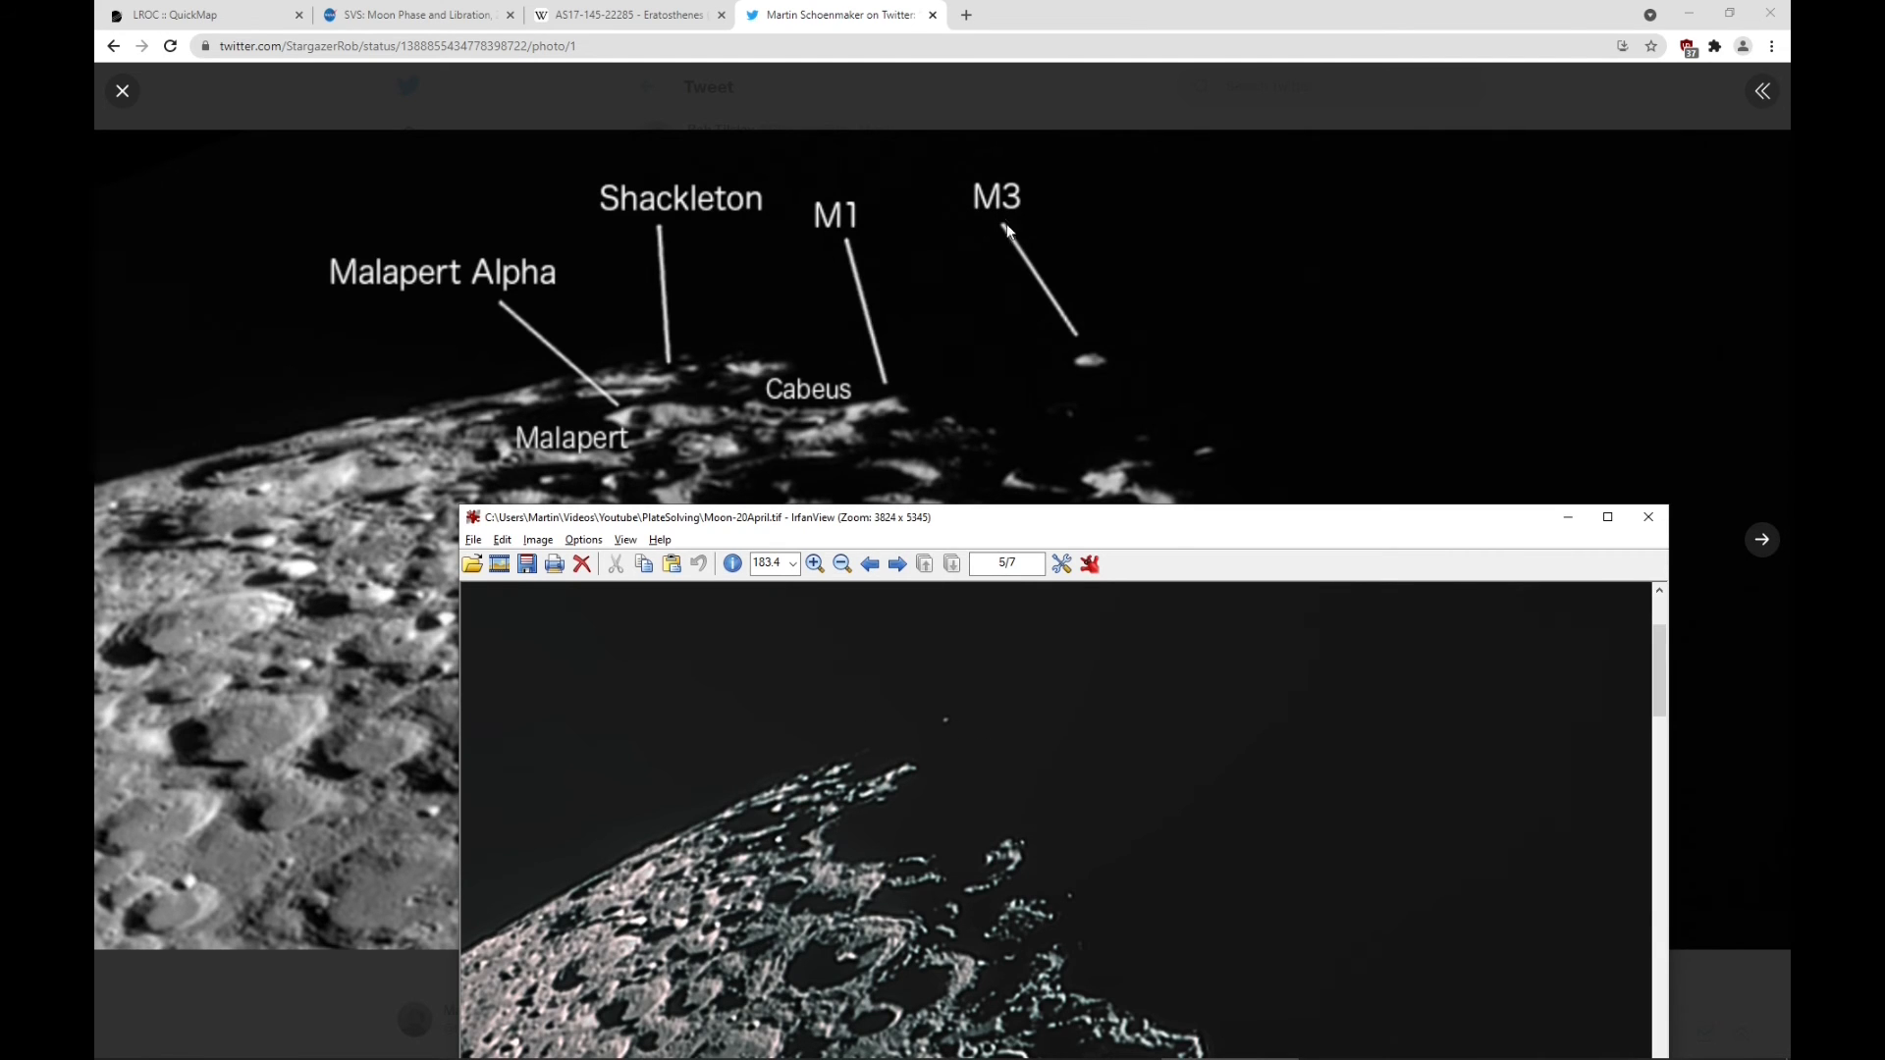
click(1110, 367)
click(123, 90)
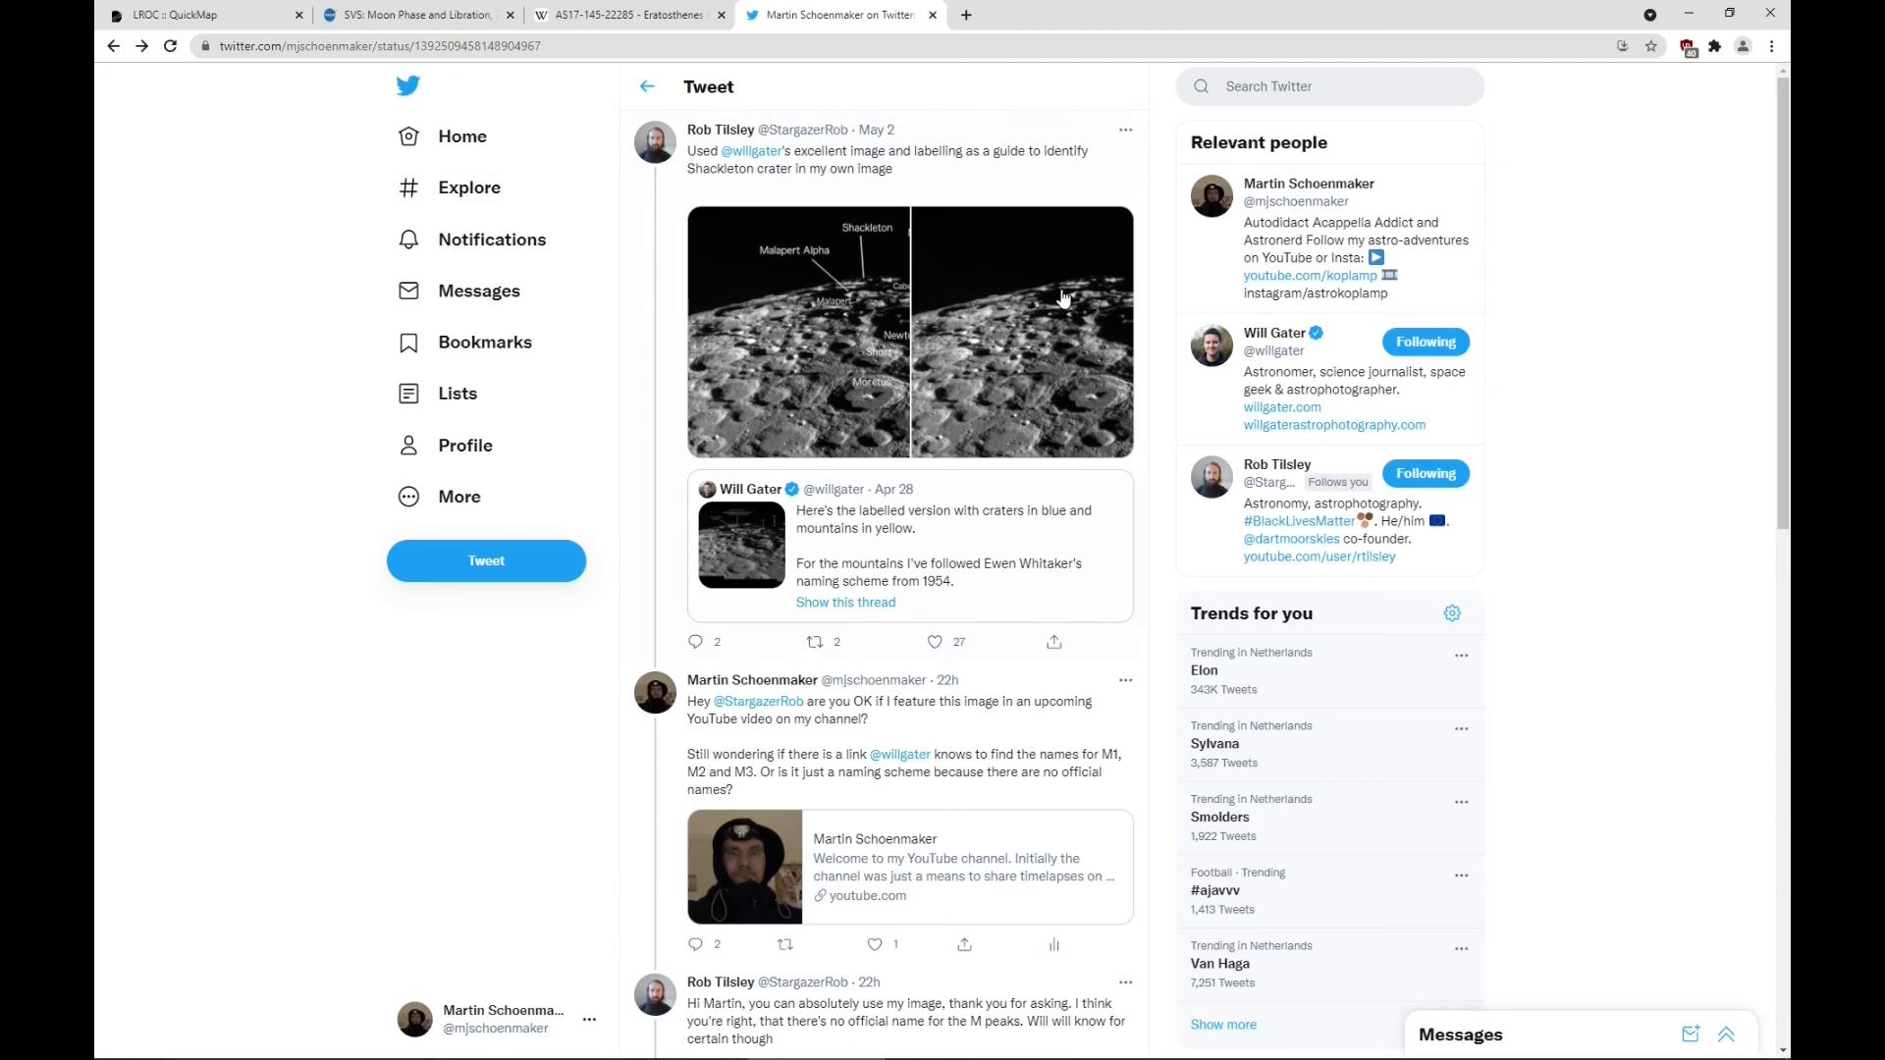
Open the LPOD page of May 12, 2007 and enlarge its south pole chart EAW-S-pole-150dpi-3.jpg at full resolution
click(896, 523)
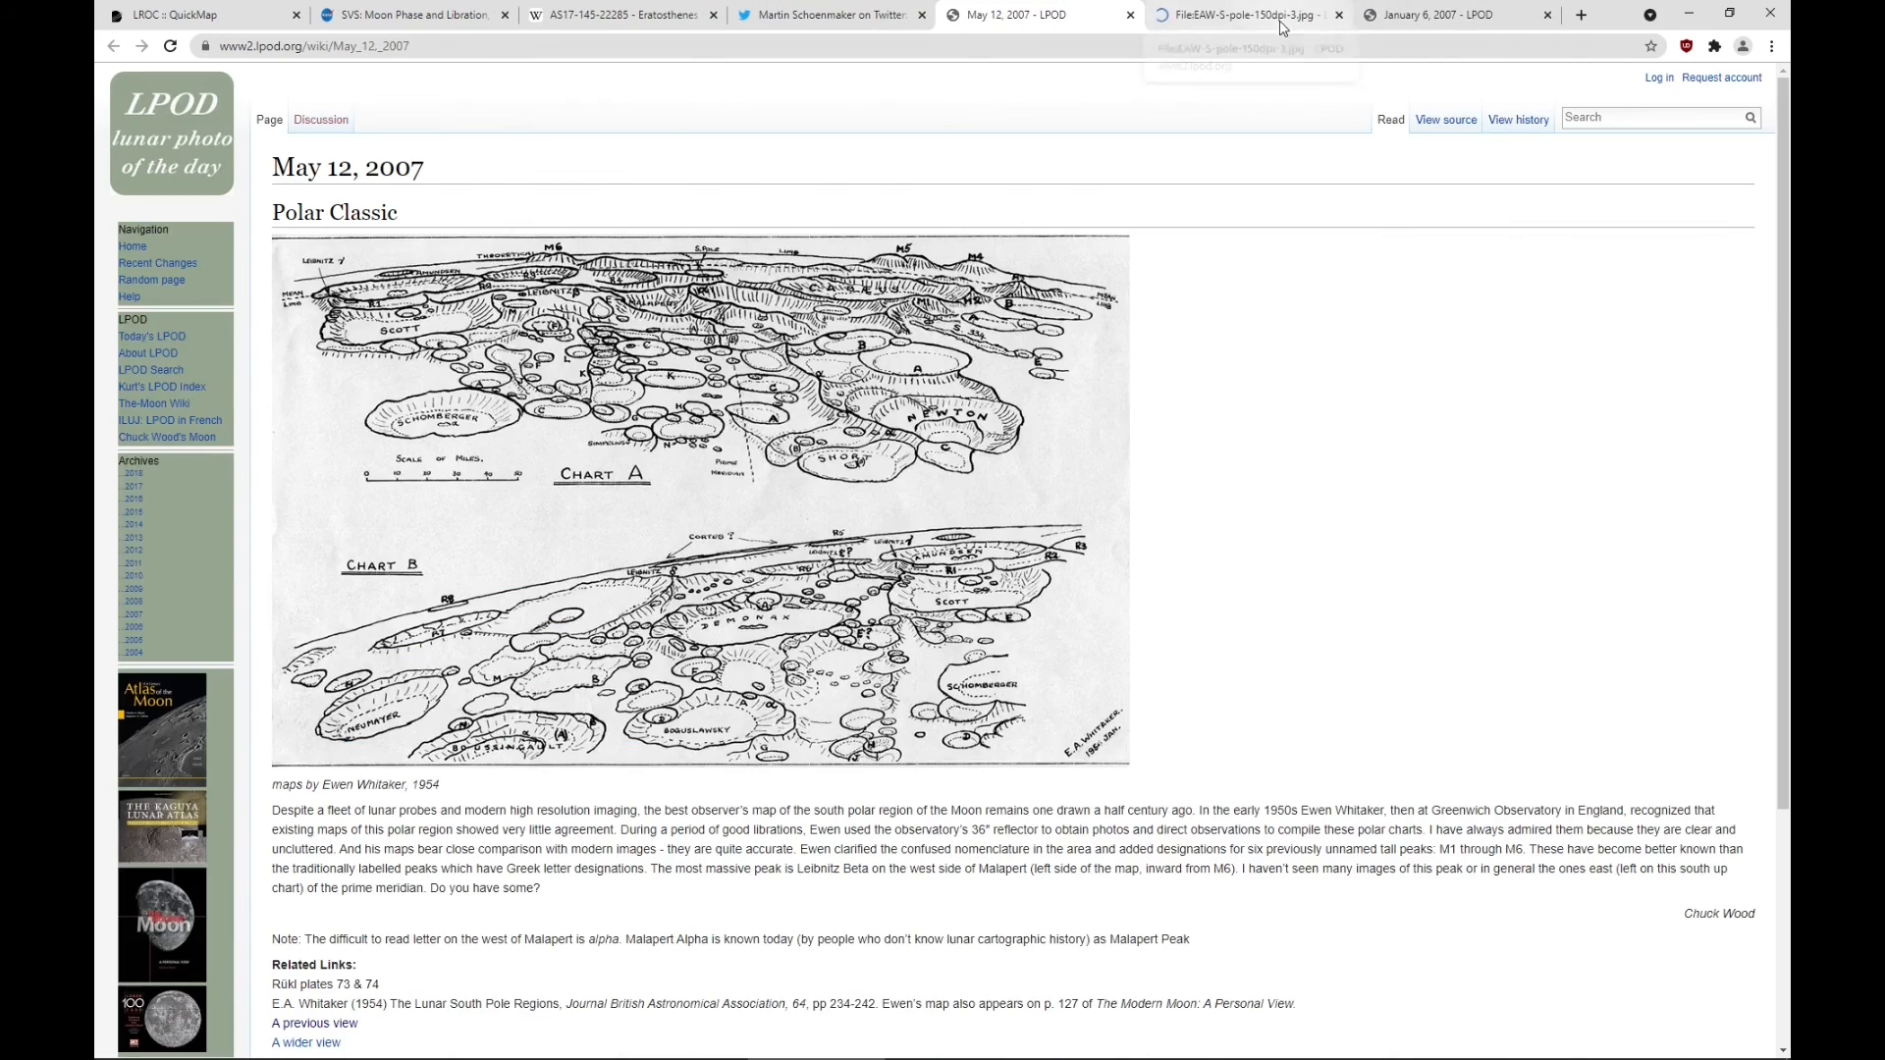
key(ctrl+Tab)
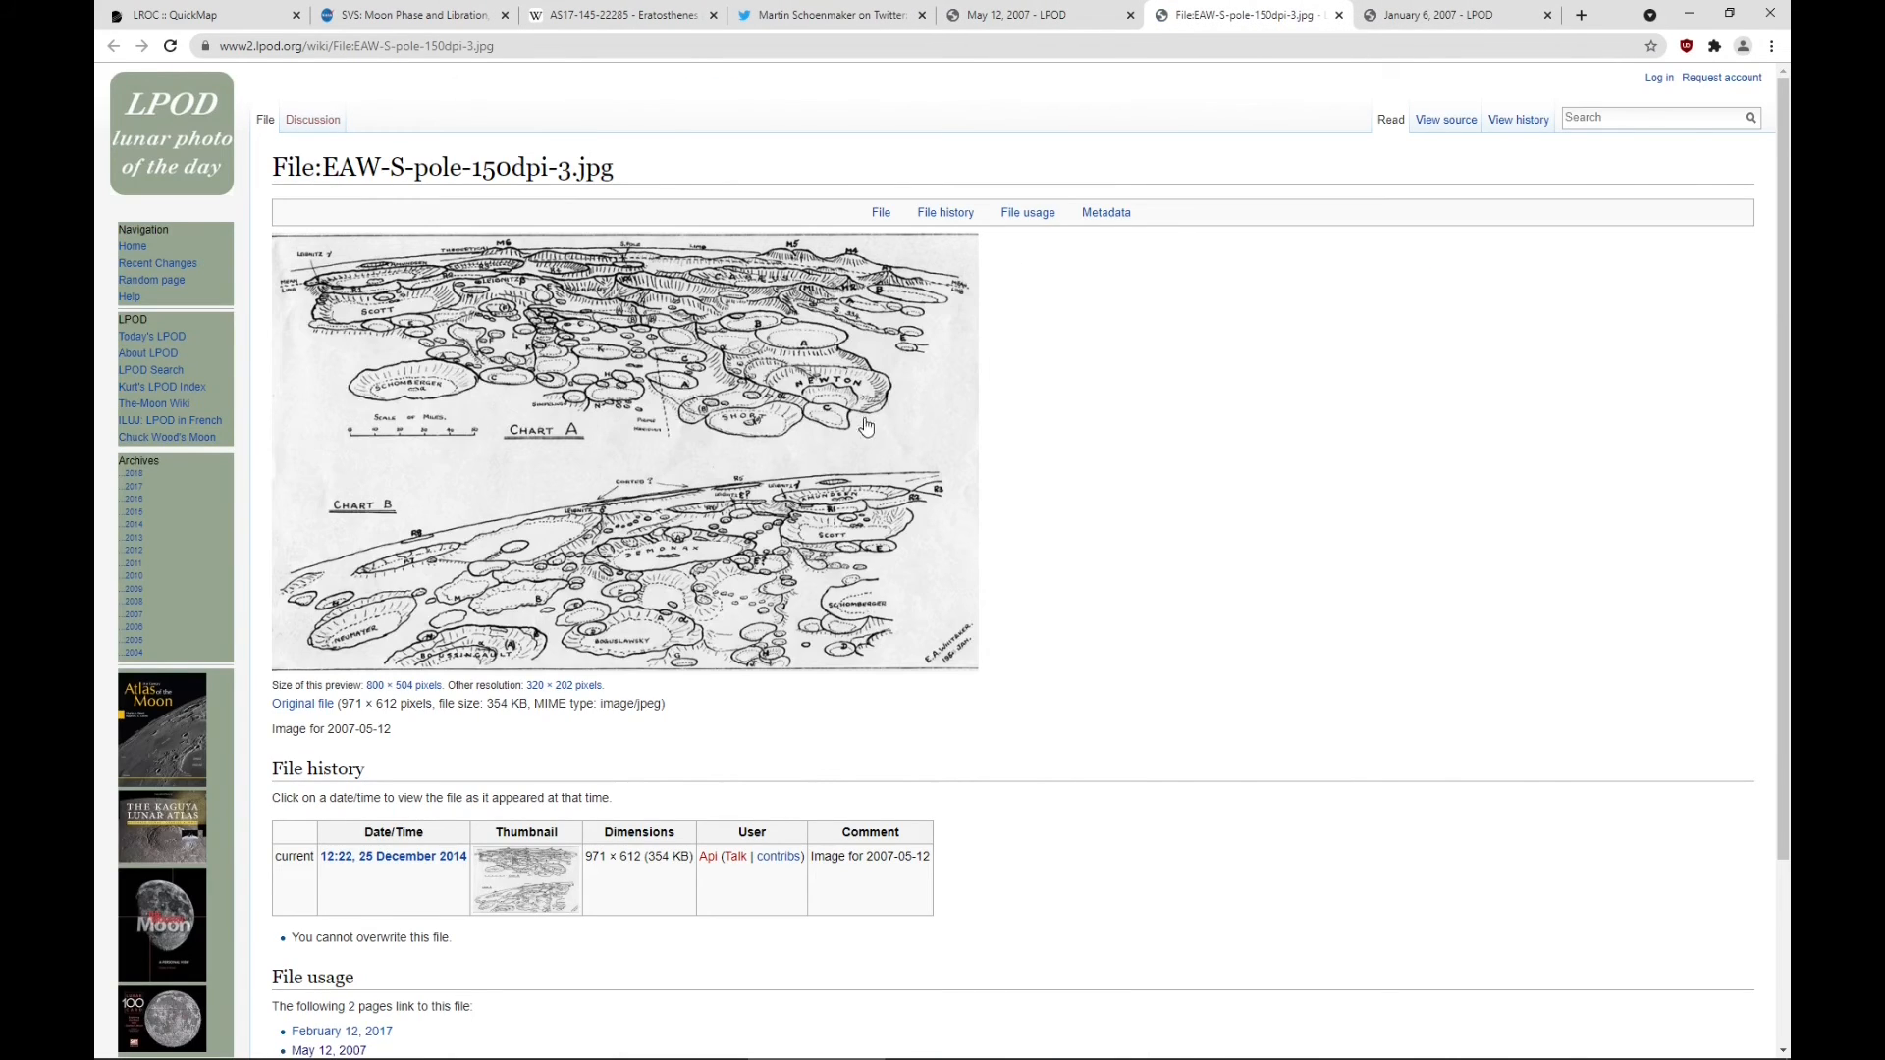
click(742, 411)
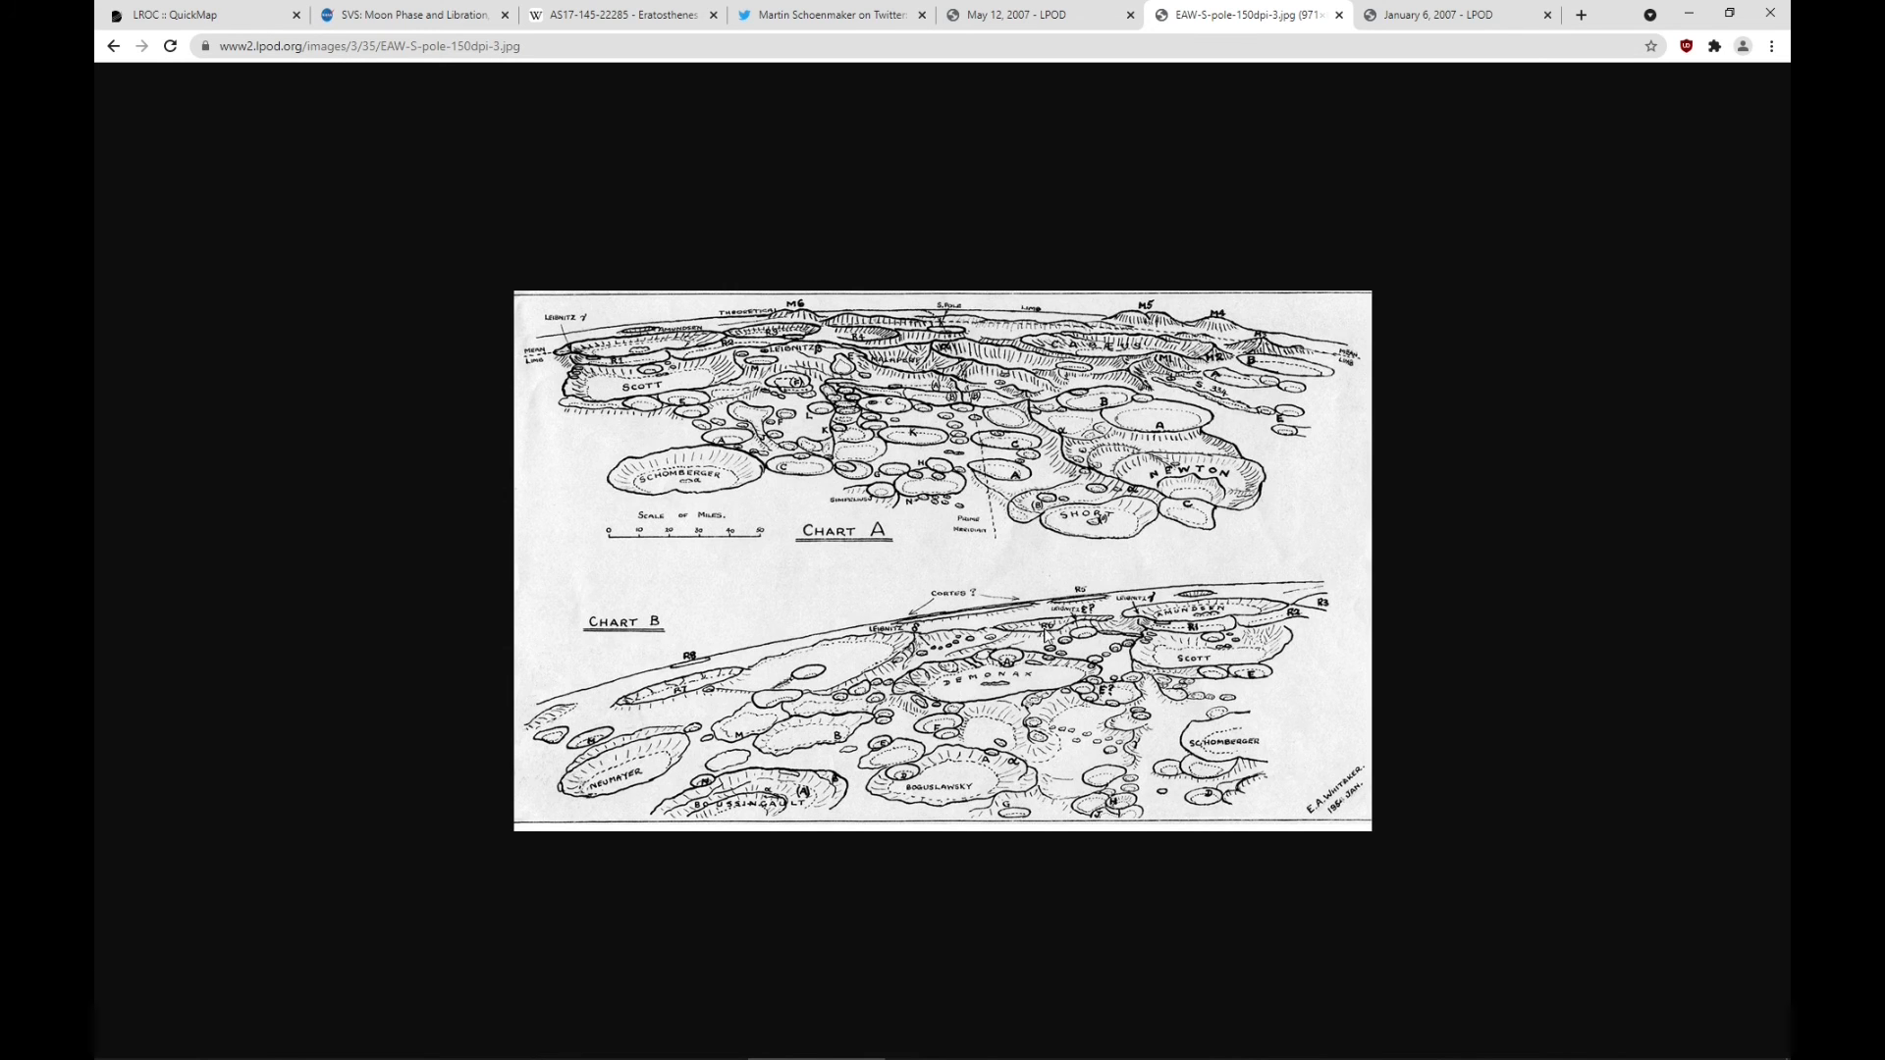
key(ctrl+plus)
key(ctrl+plus)
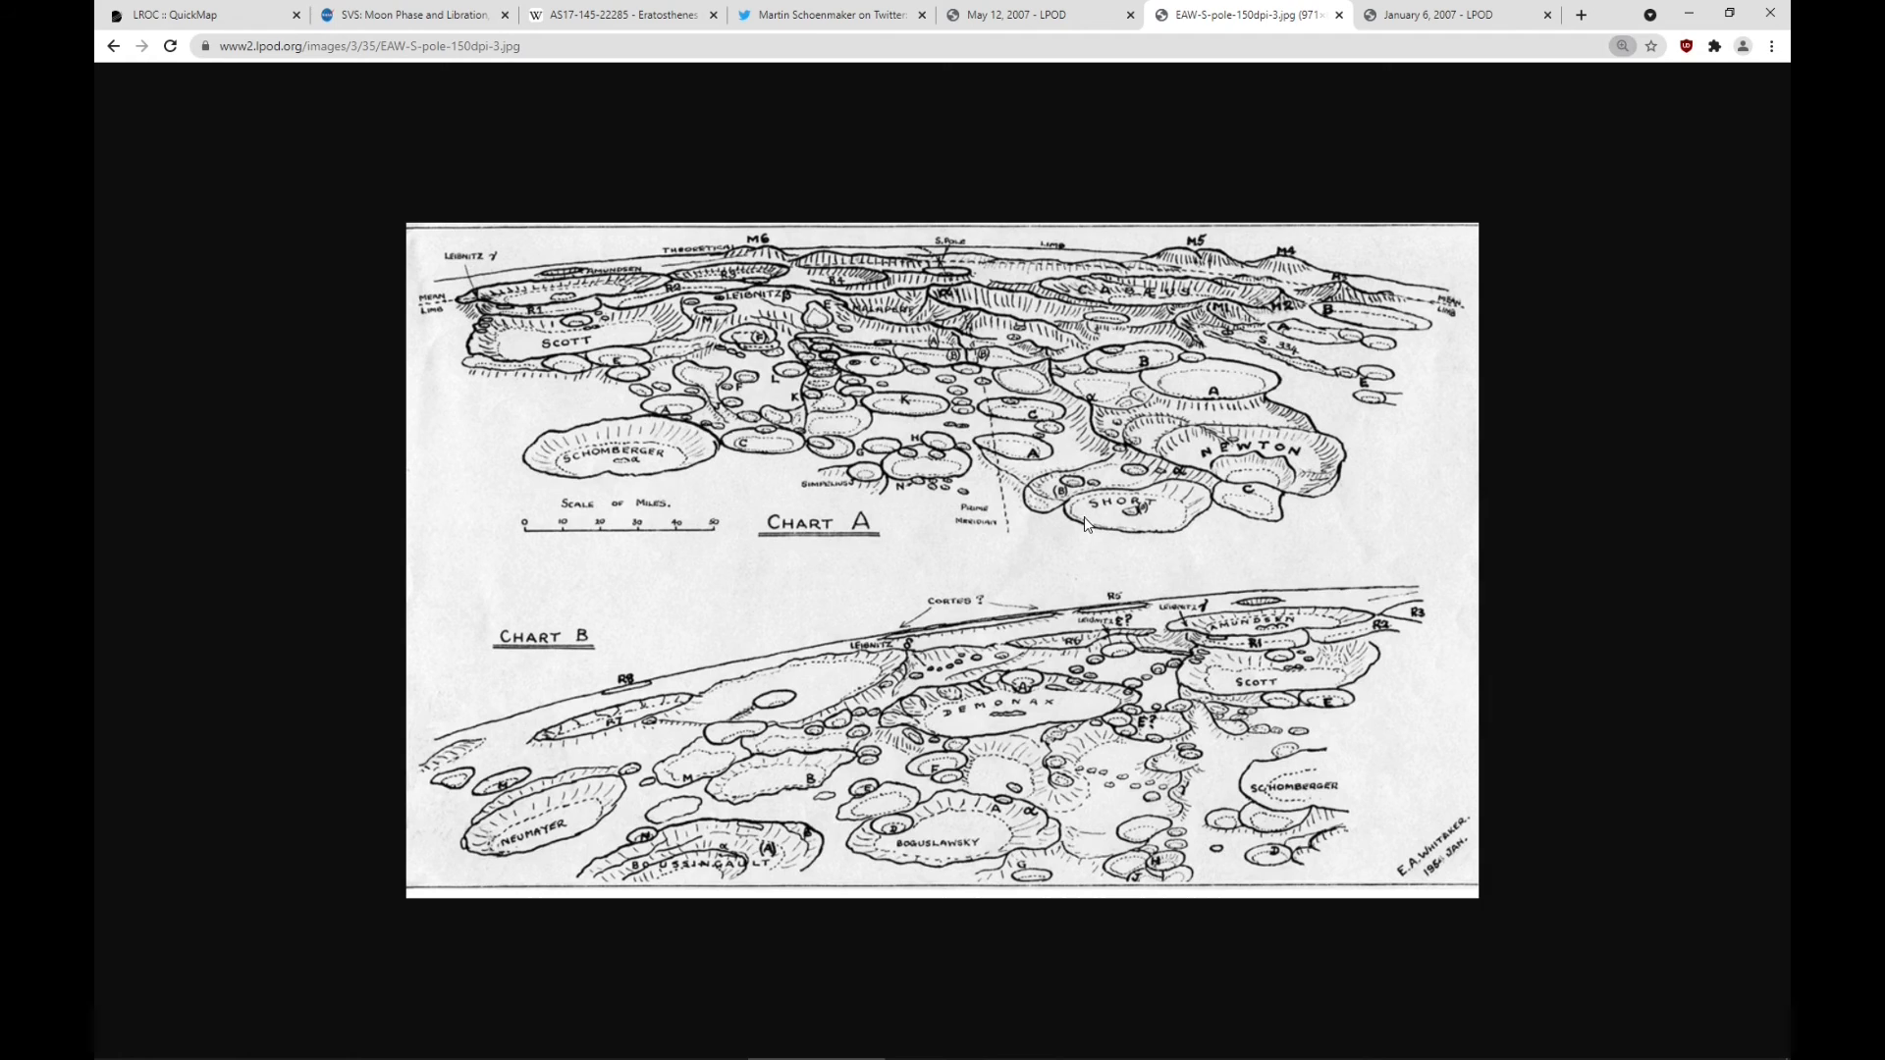